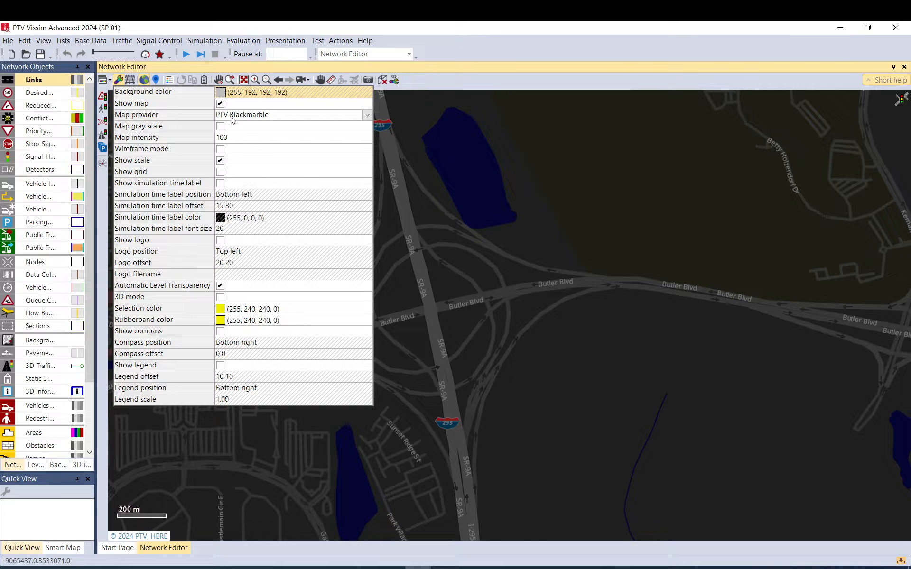
Switch the network's background map provider from PTV Blackmarble to Bing aerial imagery.
click(231, 116)
click(254, 115)
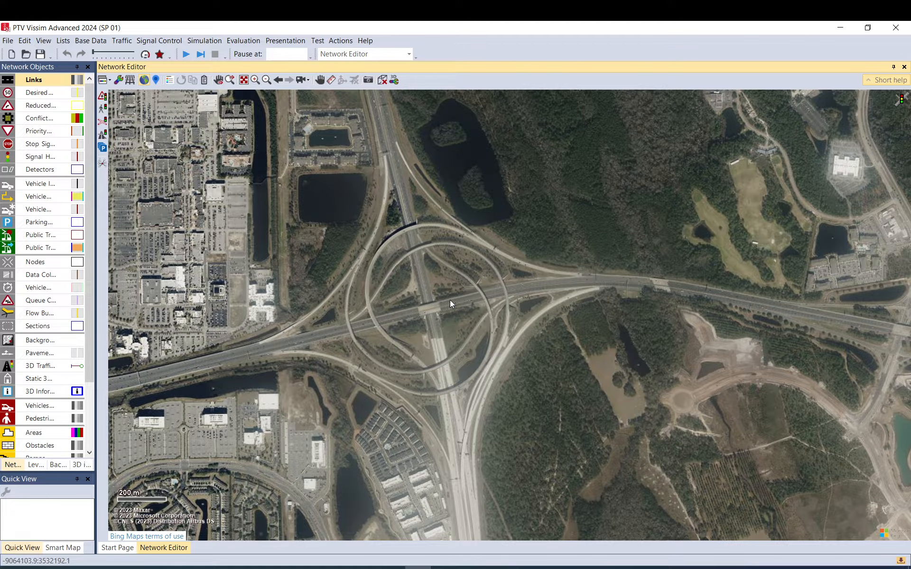
scroll(417, 291, up, 3)
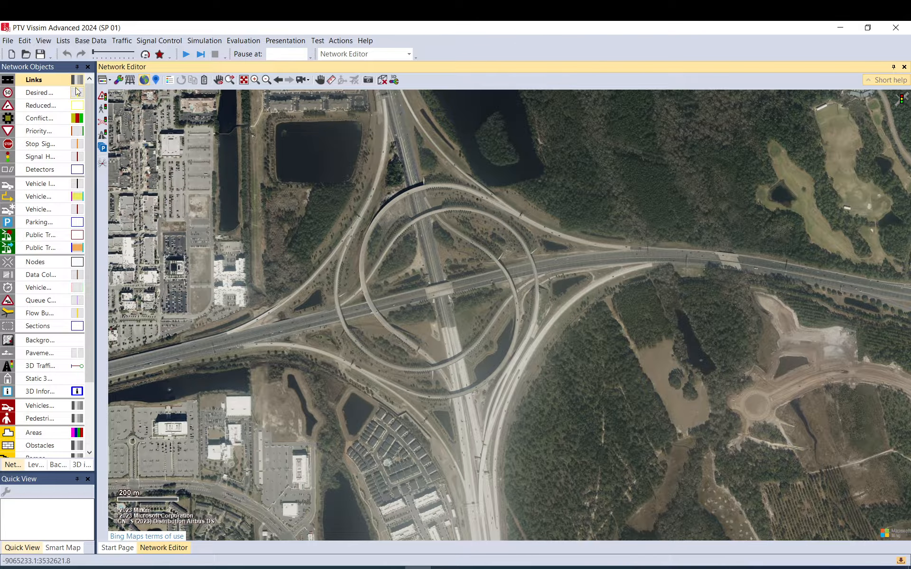
Set the network's main speed unit to Miles/Hour in the network settings, and check the vehicle behavior settings.
click(90, 41)
click(38, 54)
click(362, 184)
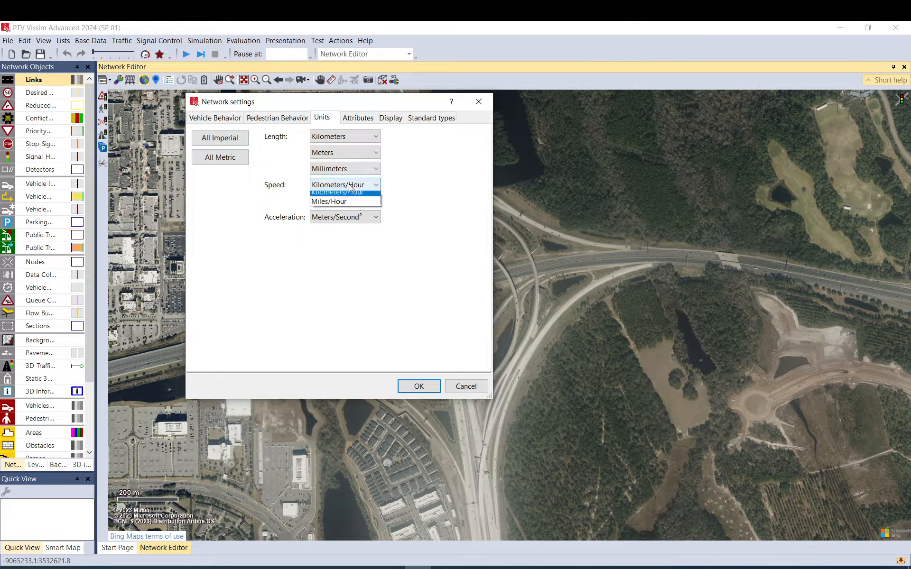
click(342, 206)
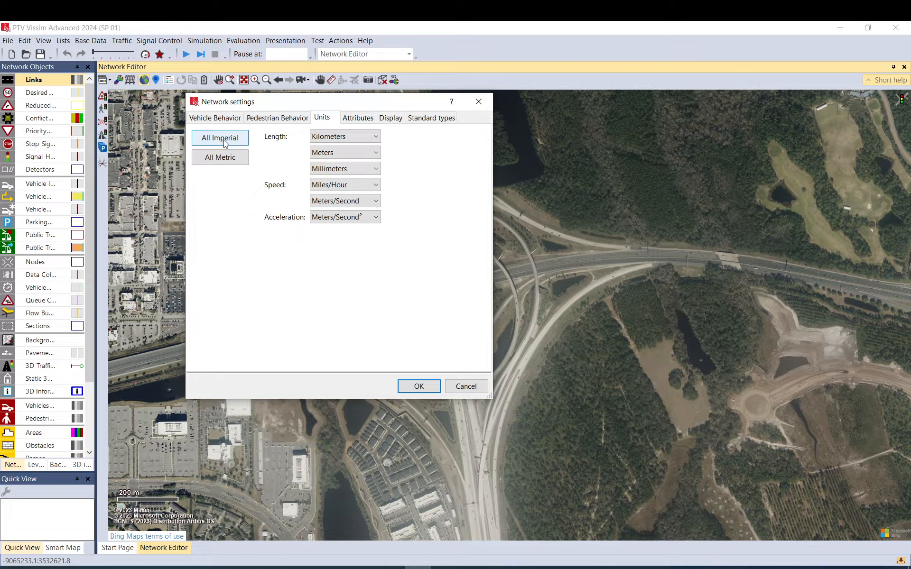
click(242, 119)
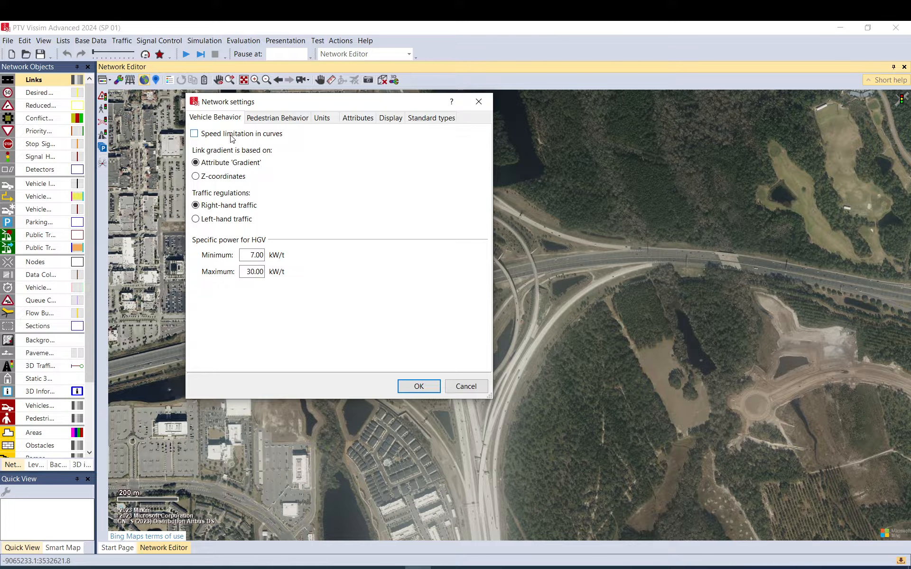
click(419, 387)
Draw a polygonal section around the whole interchange, enclosing its ramps and the four highway approaches.
scroll(199, 290, down, 3)
click(40, 326)
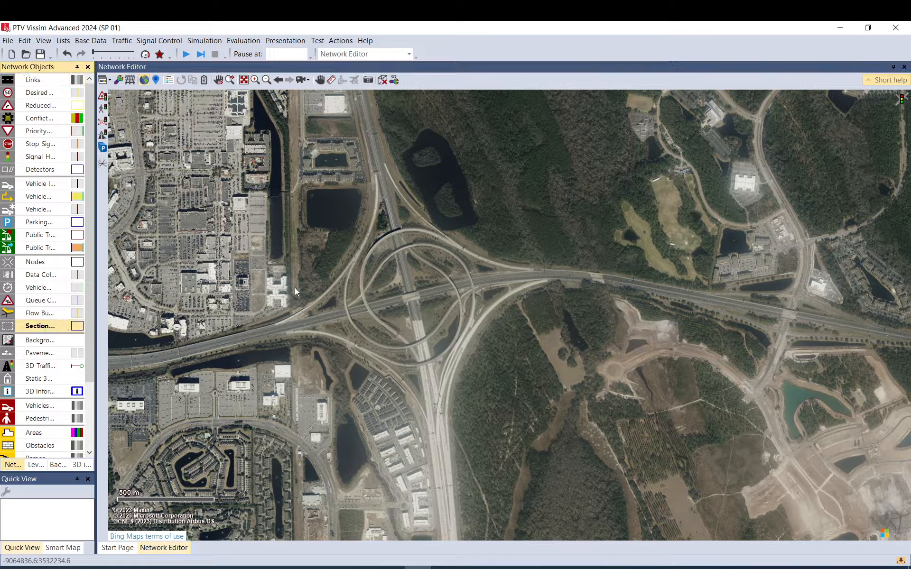
click(209, 326)
click(217, 357)
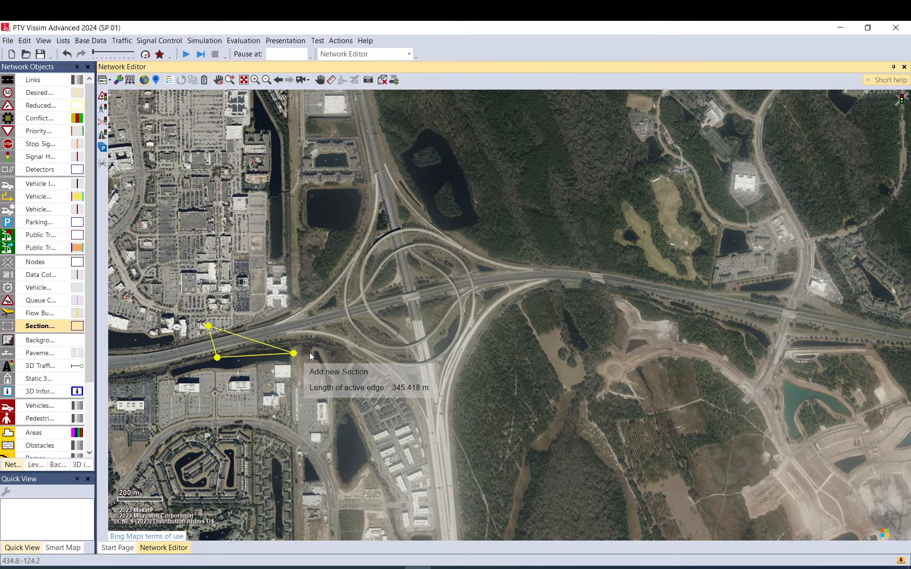
click(316, 345)
click(376, 369)
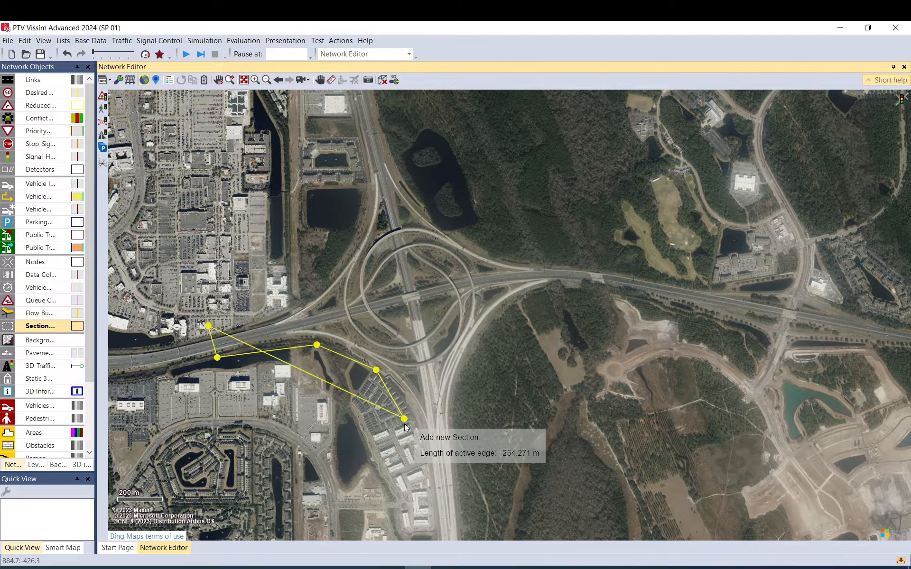
click(426, 447)
click(432, 511)
click(459, 503)
click(463, 382)
click(481, 345)
click(523, 318)
click(571, 301)
click(598, 299)
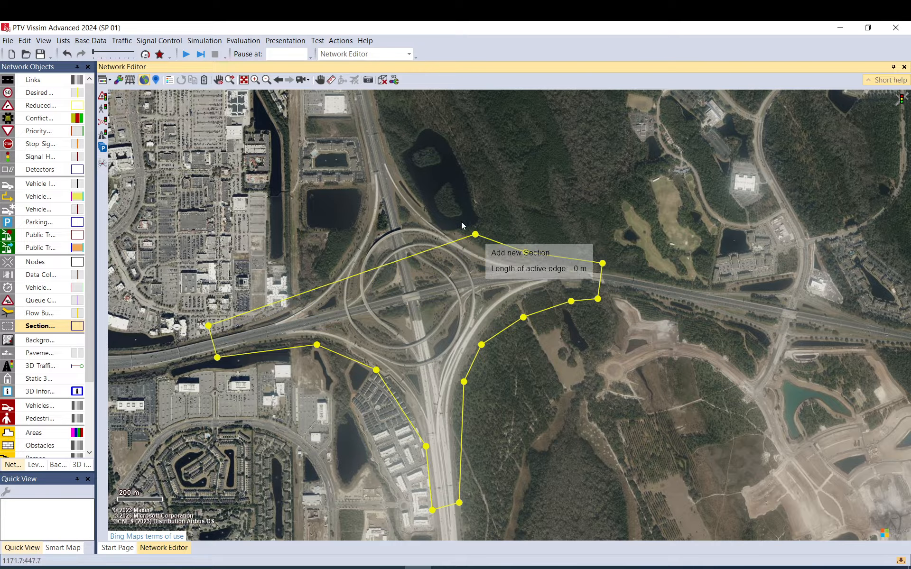
click(388, 135)
click(387, 125)
click(382, 112)
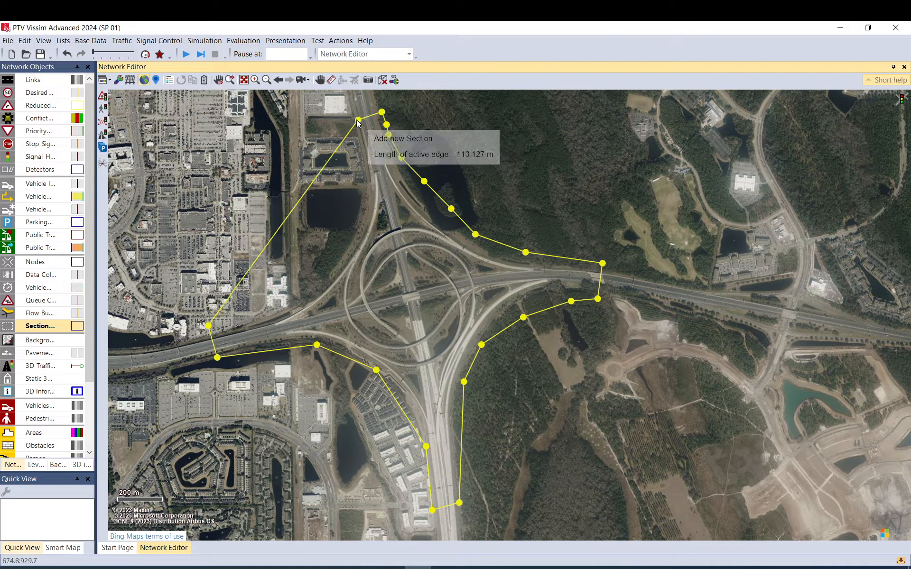
click(353, 120)
click(362, 138)
click(354, 215)
click(348, 239)
click(329, 263)
click(294, 293)
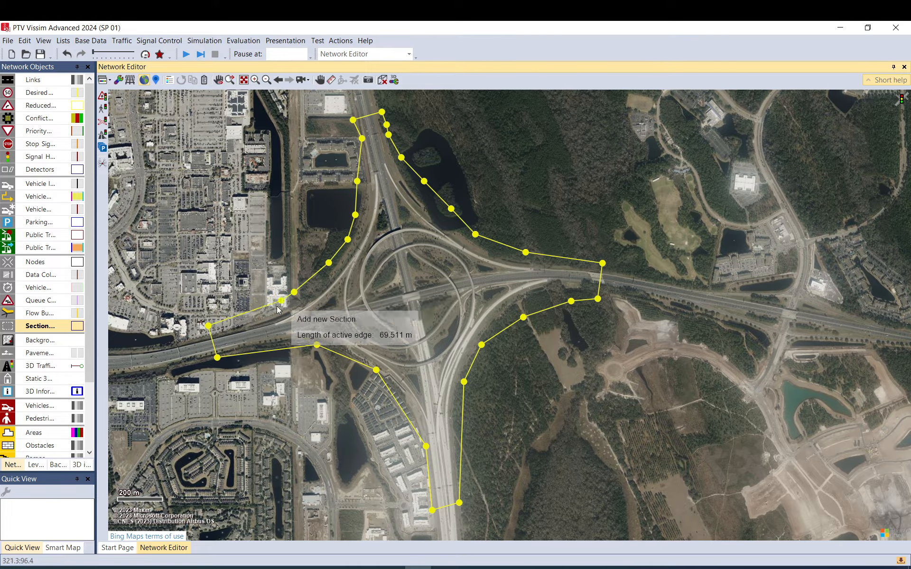
click(269, 310)
click(245, 314)
double_click(245, 315)
scroll(465, 364, down, 4)
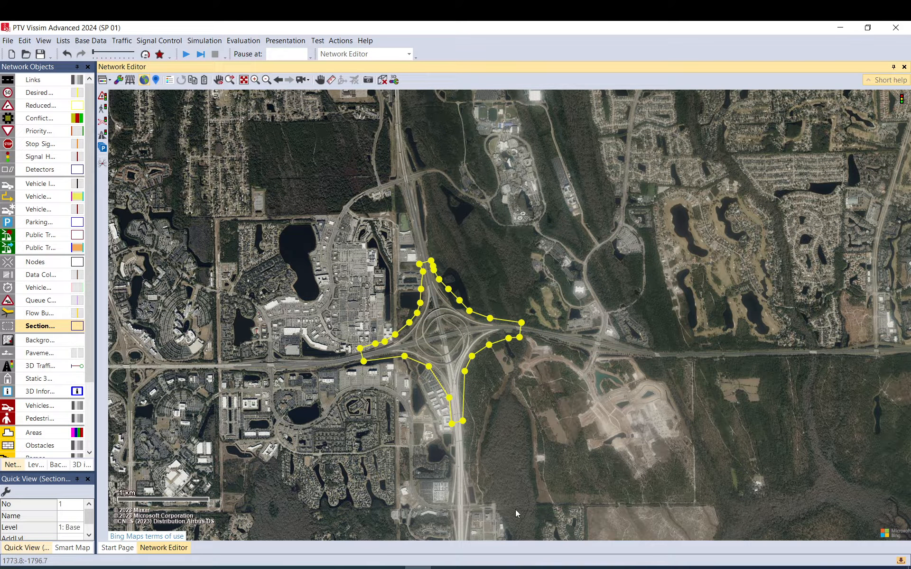
click(548, 428)
Hide the background map to check the section outline on its own, and show the map again.
scroll(427, 313, up, 3)
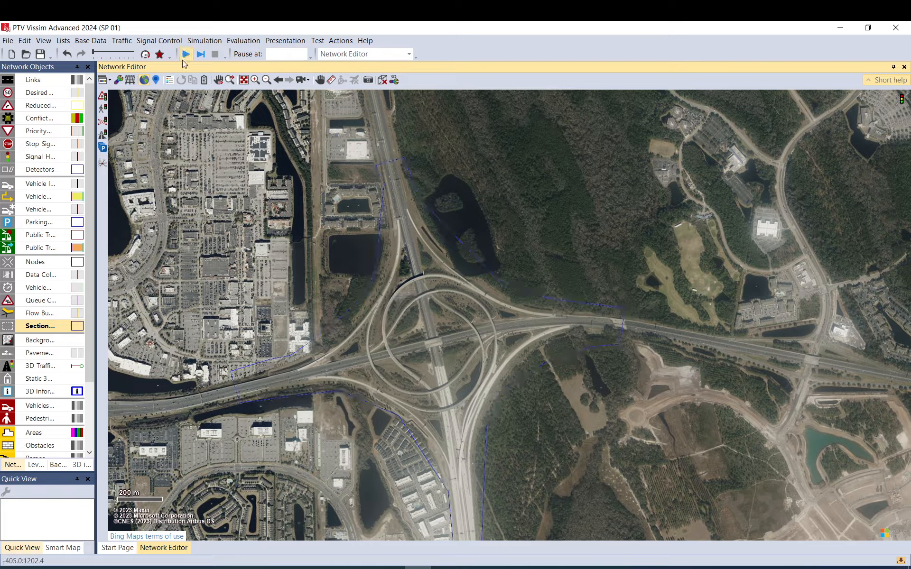
click(145, 80)
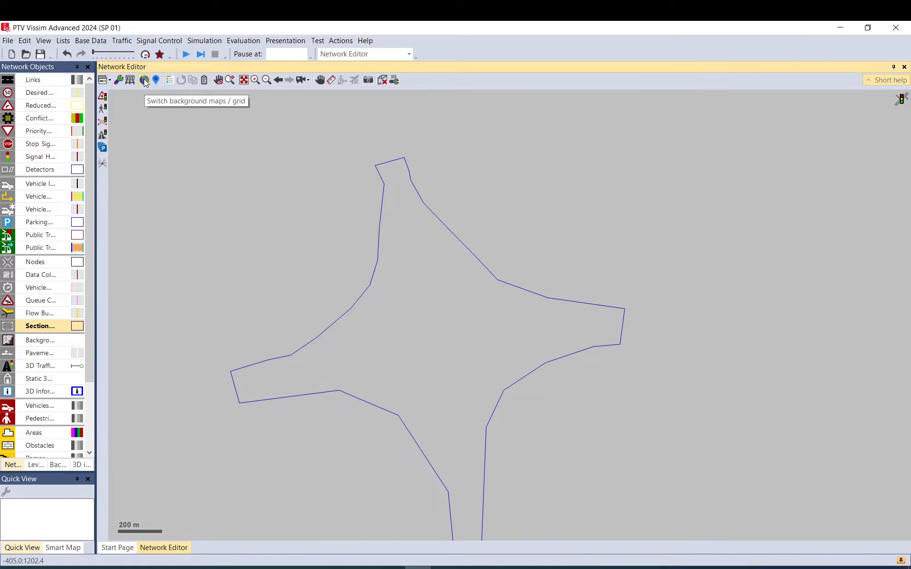
click(144, 81)
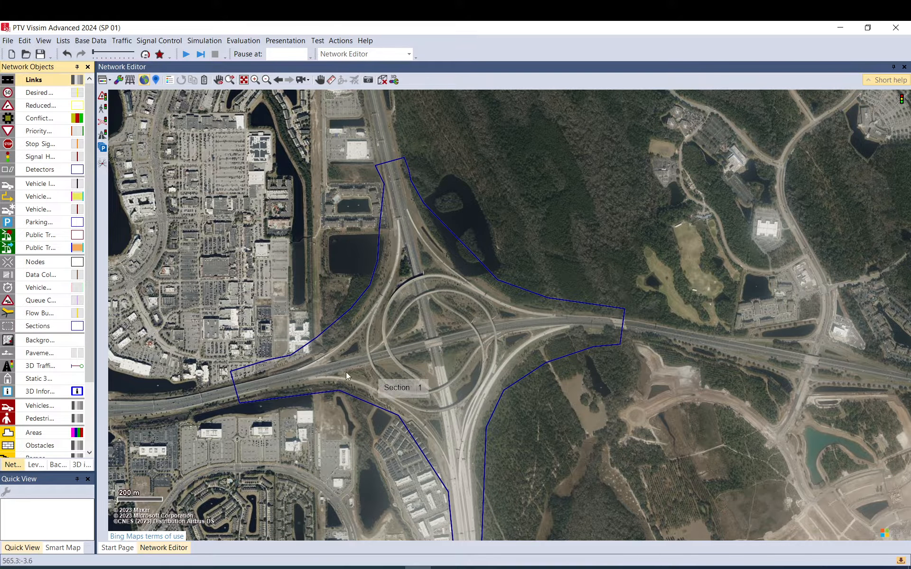
Create a three-lane link about 1691 m long along eastbound Butler Blvd, and add shape points that align it with the roadway at the overpass.
double_click(305, 375)
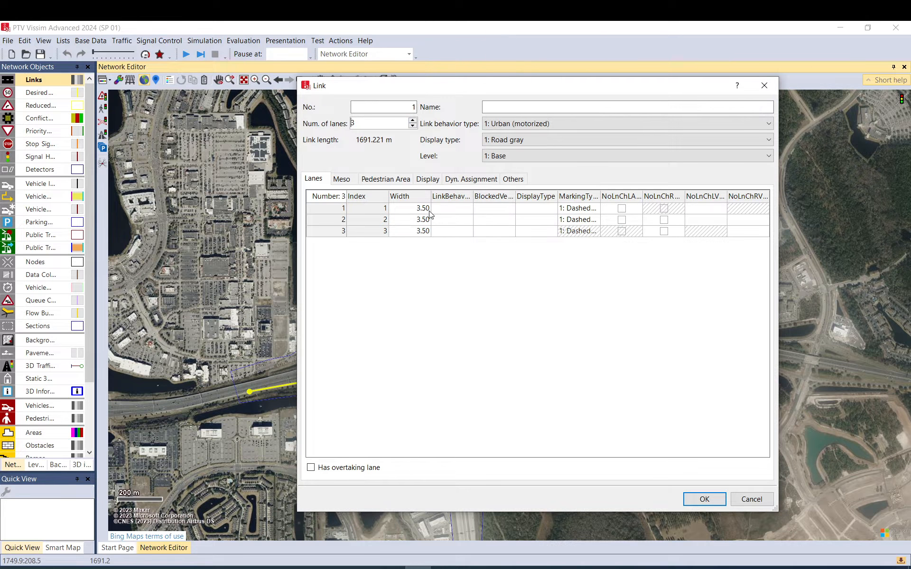
click(702, 498)
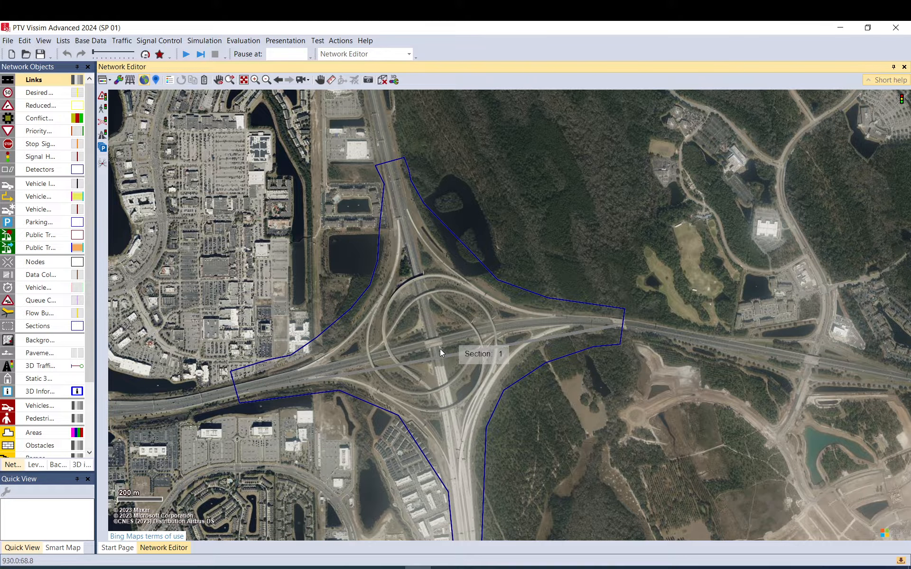
scroll(442, 349, up, 3)
click(432, 375)
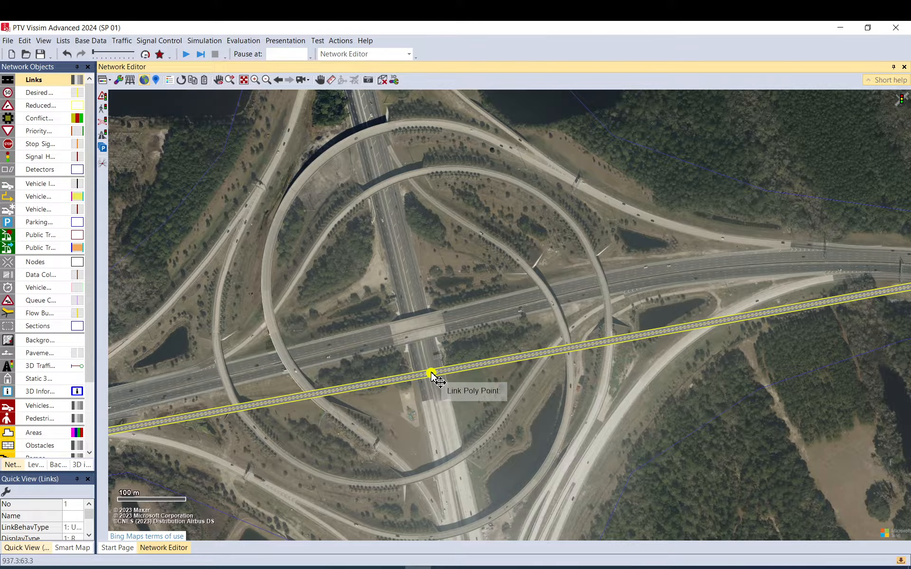
drag(431, 372, 424, 335)
scroll(425, 338, up, 4)
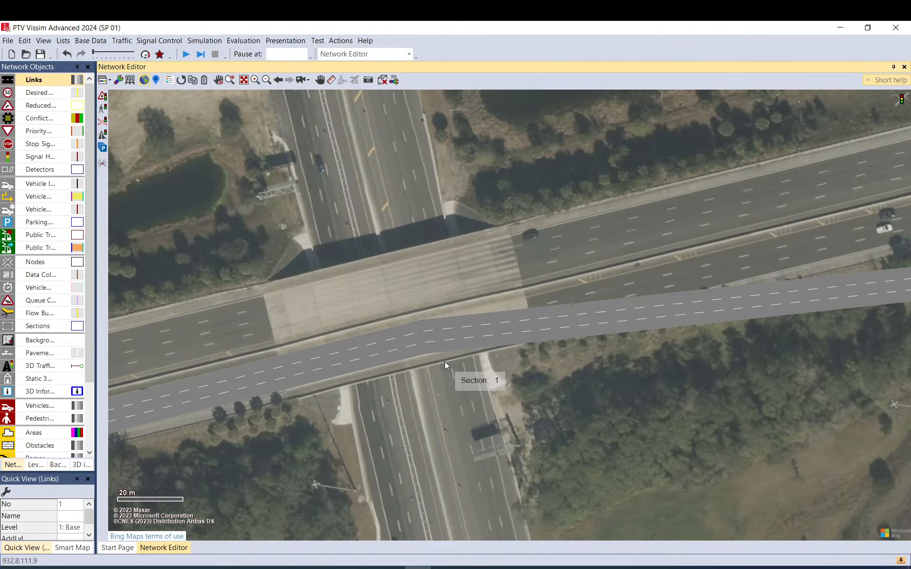
click(428, 340)
drag(548, 325, 639, 290)
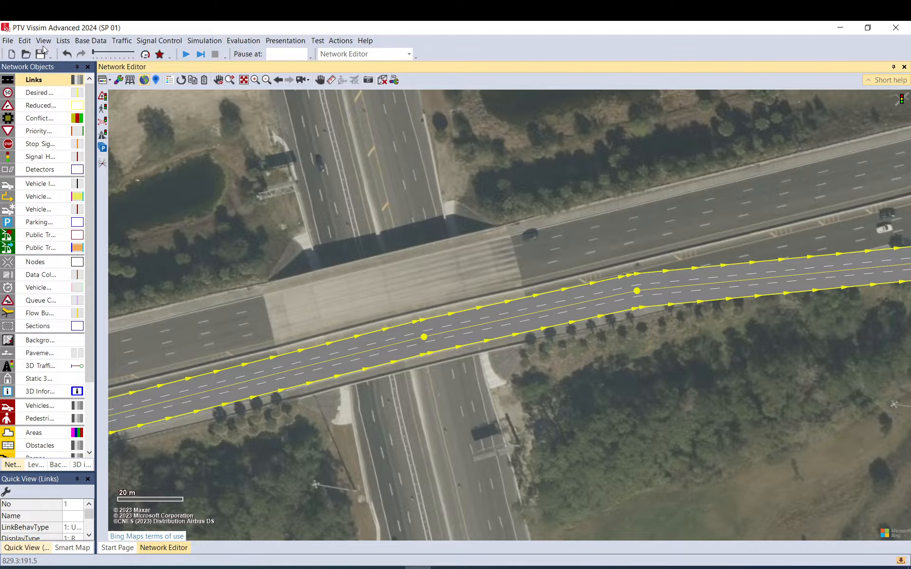
Add a new display type named Transparent.
click(90, 41)
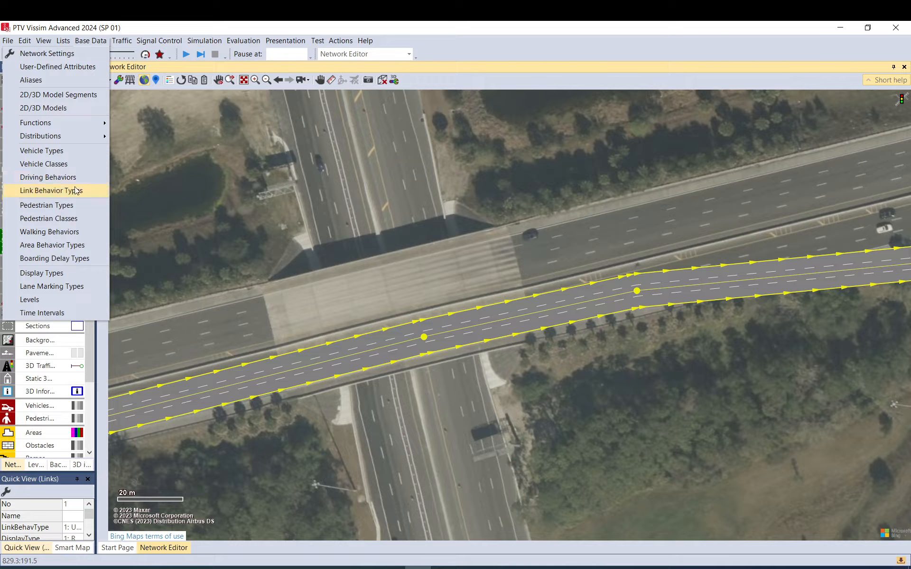
click(52, 274)
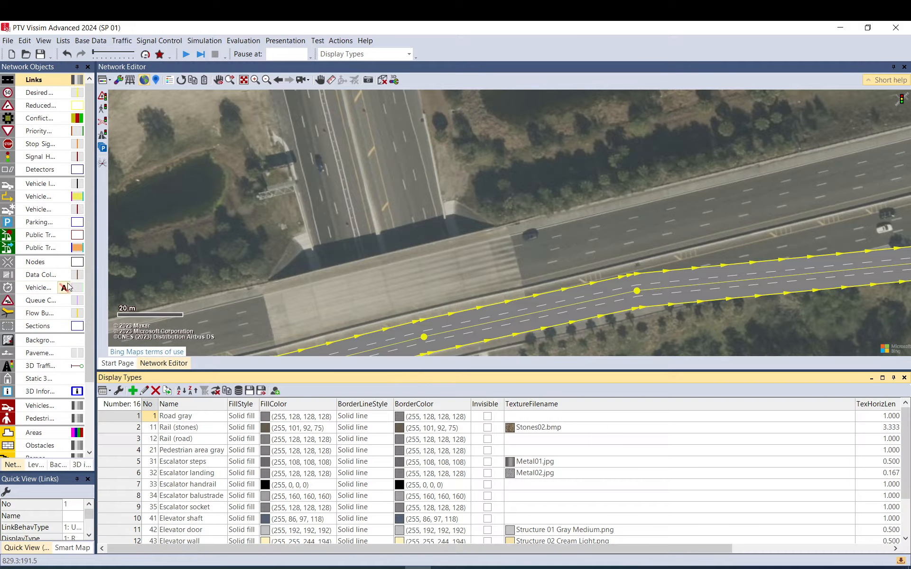
scroll(204, 457, down, 2)
click(132, 390)
text(Transparent)
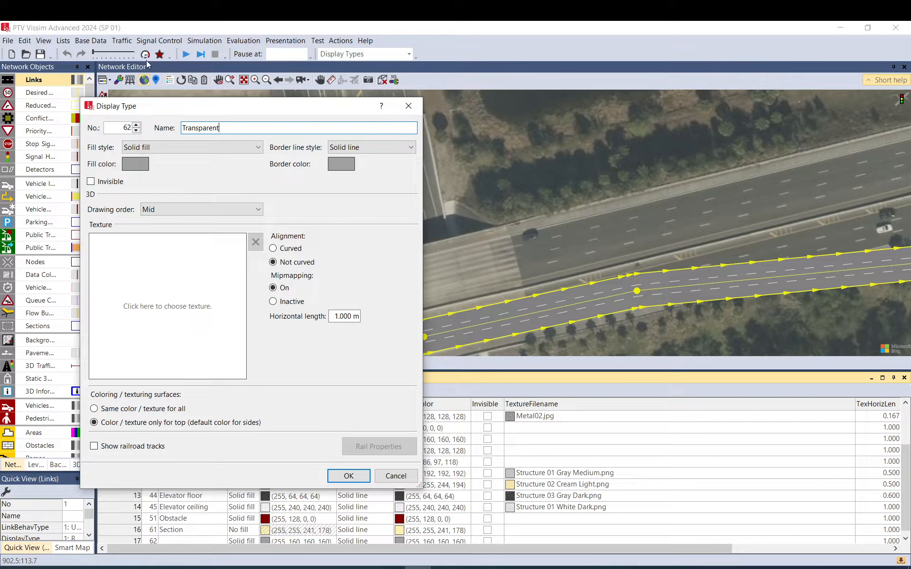
Give the Transparent display type a semi-transparent red fill and a solid black border.
click(135, 164)
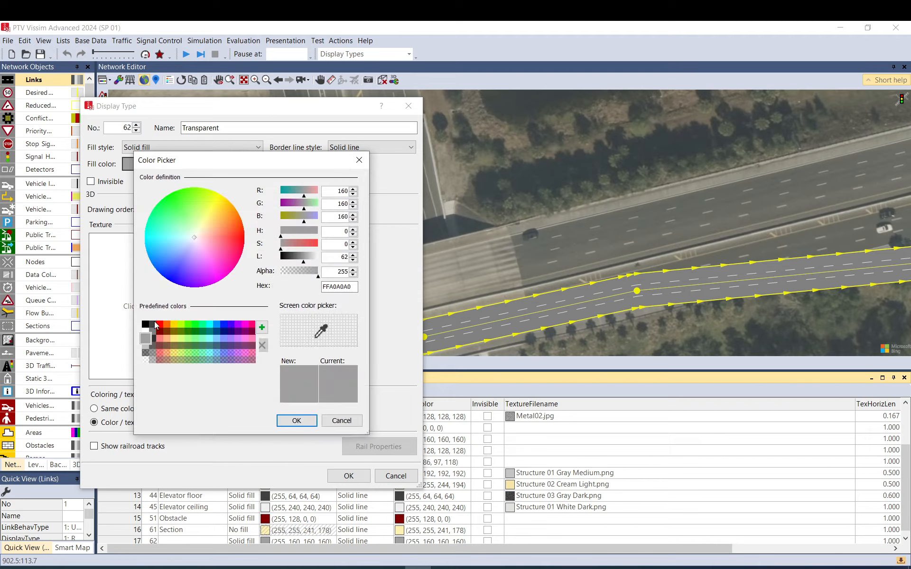
click(160, 353)
click(297, 420)
click(341, 165)
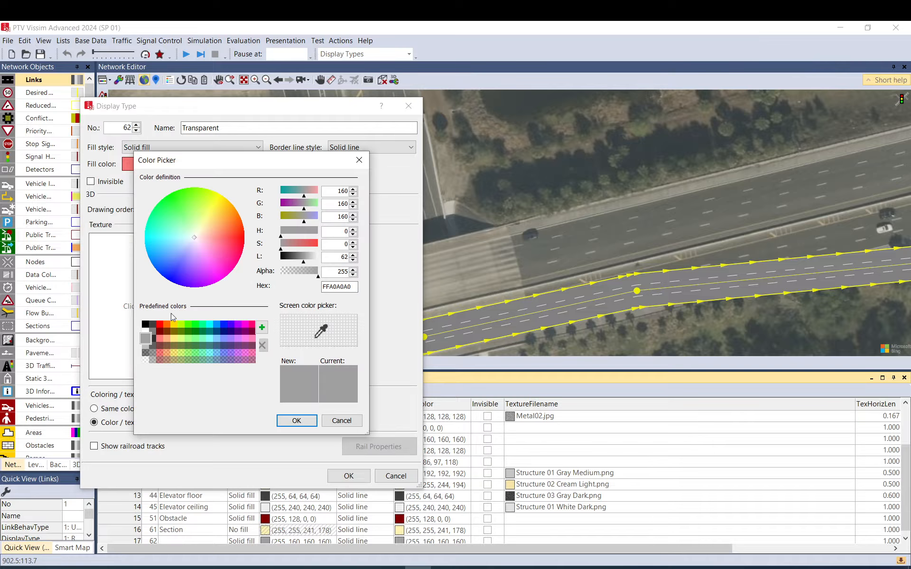
click(146, 324)
click(313, 424)
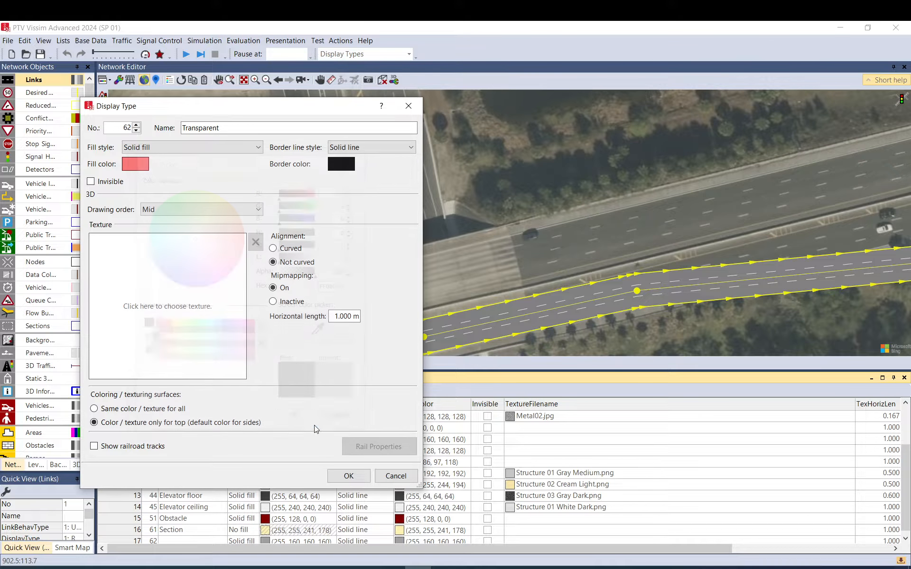
click(348, 476)
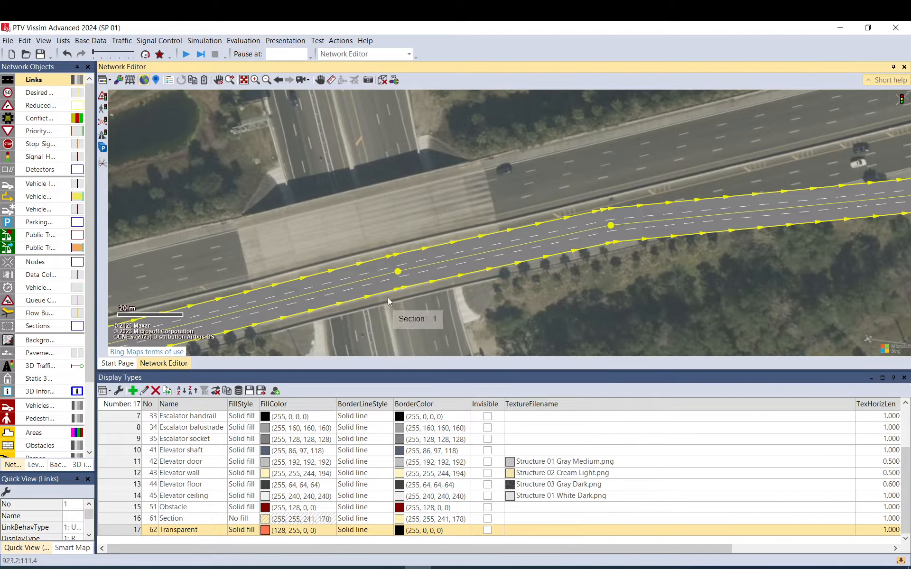
Assign display type 62: Transparent to the eastbound link.
double_click(354, 296)
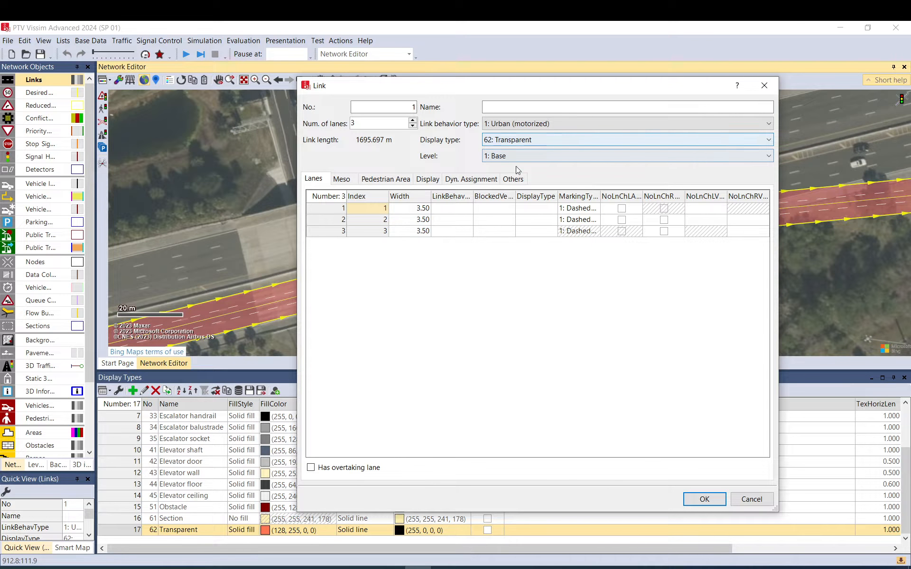
click(704, 499)
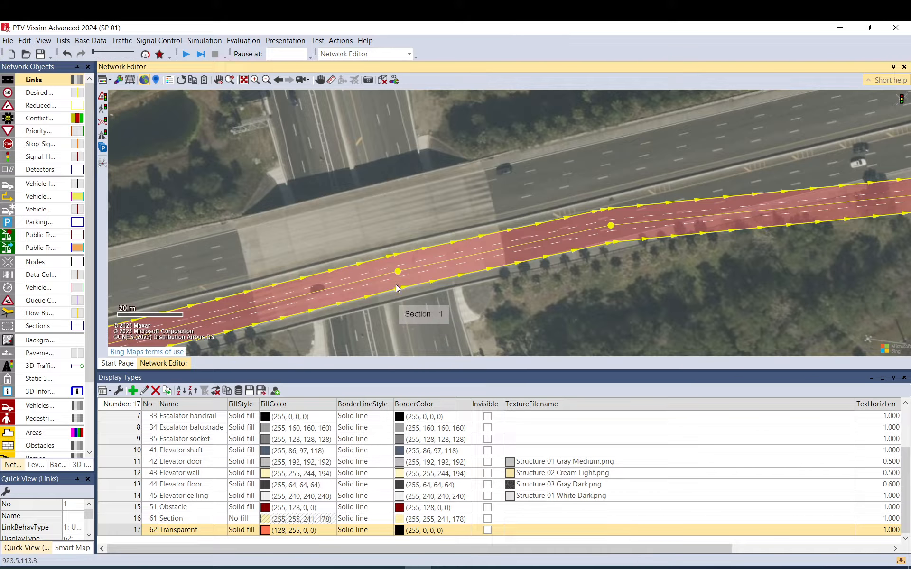
Set the width of all three lanes of the eastbound link to 3.6 m.
scroll(398, 280, up, 4)
scroll(417, 221, down, 1)
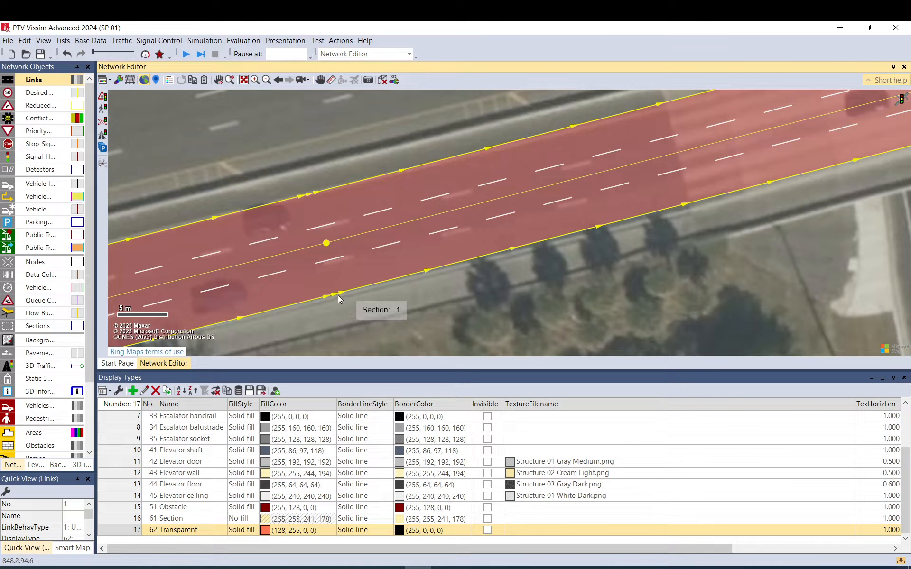
double_click(303, 243)
click(412, 212)
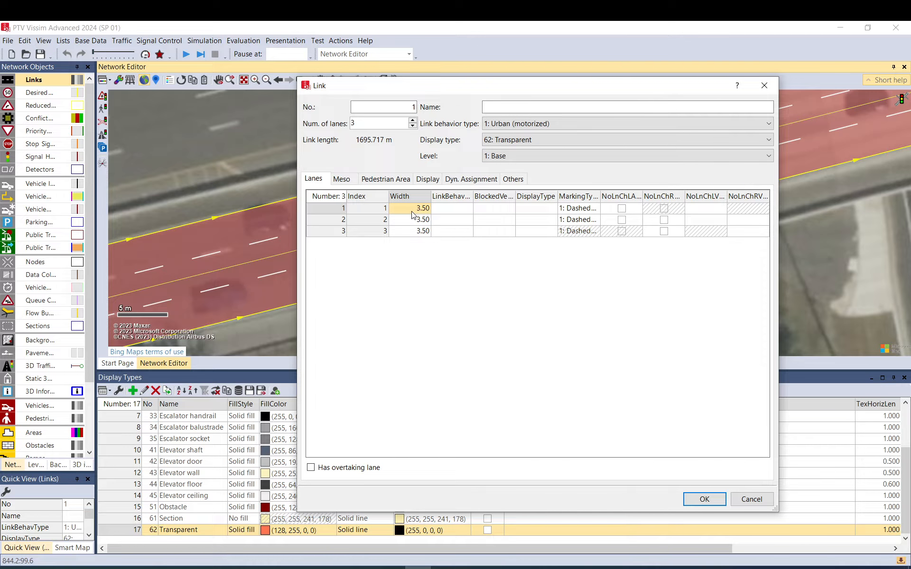
text(3.6)
key(Return)
text(3.6)
key(Return)
text(3.6)
key(Return)
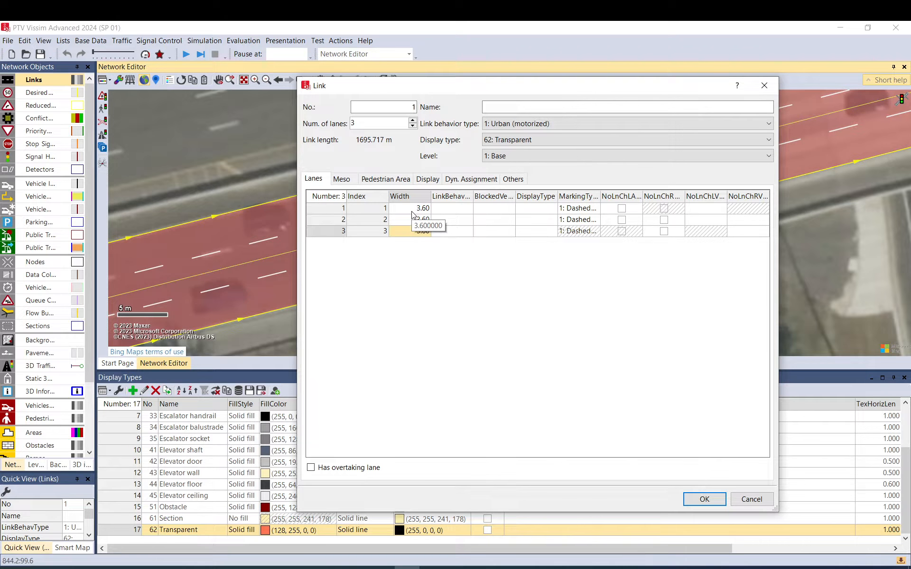
drag(412, 211, 420, 250)
text(3)
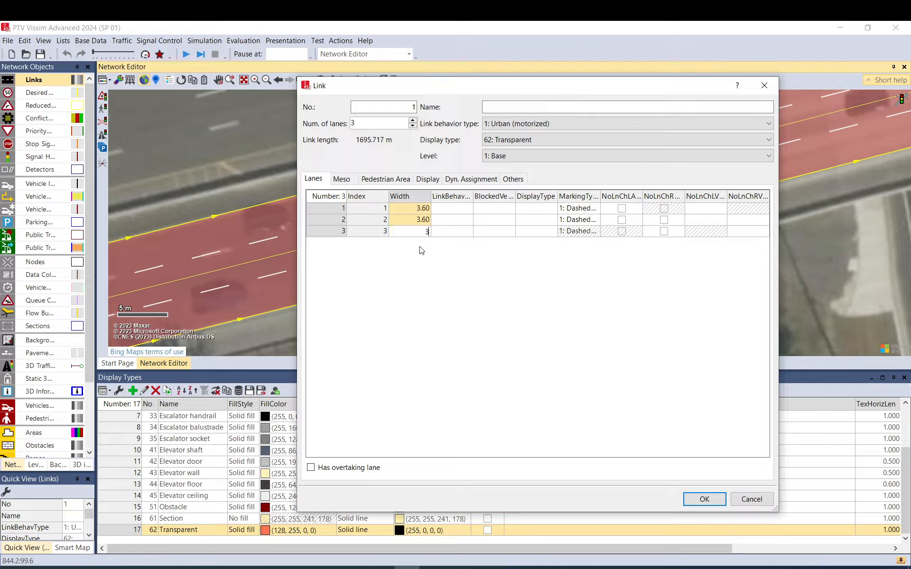
text(.6)
key(Return)
click(704, 498)
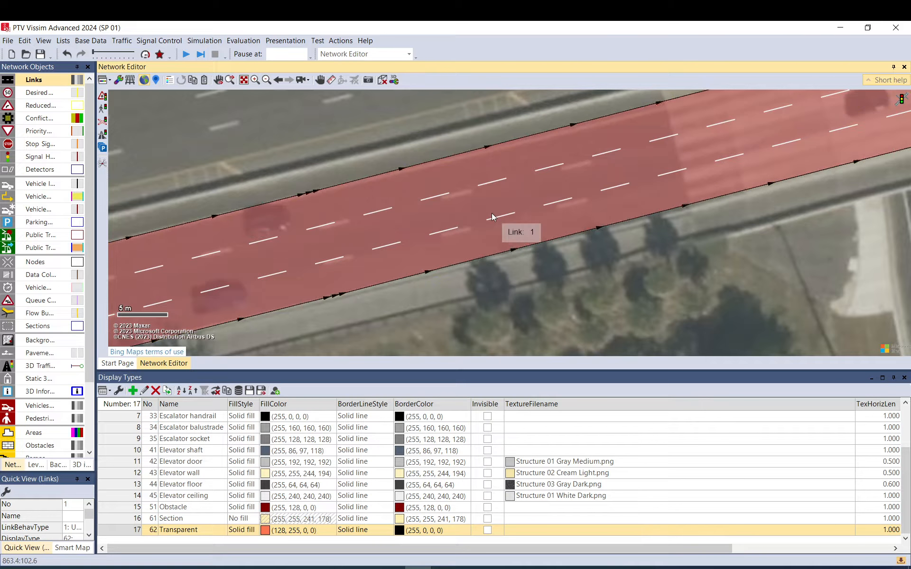
Shift the link's shape point just west of the overpass slightly so its lanes match the aerial image.
drag(327, 243, 331, 244)
scroll(387, 264, down, 5)
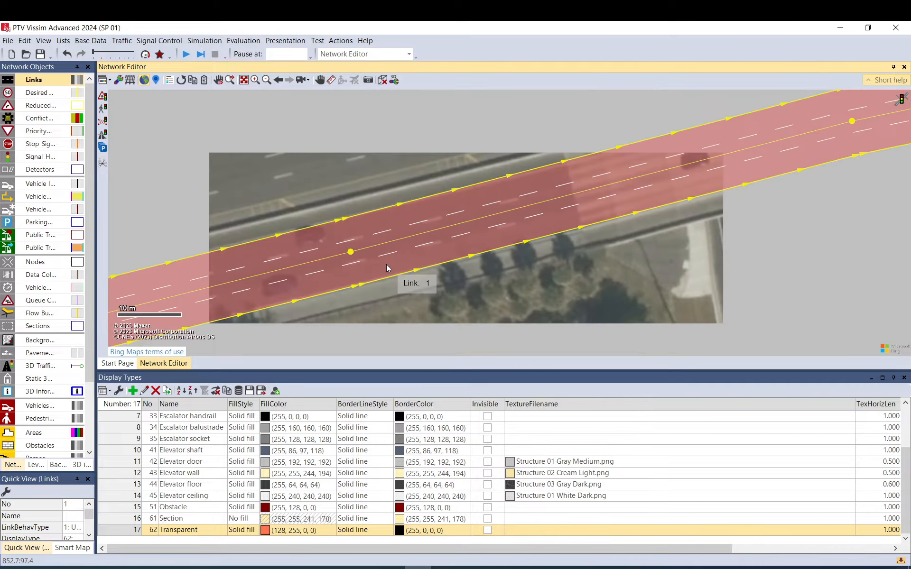
Align the link's shape point at the overpass and move the next one farther east to follow the eastbound lanes near the flyover ramps.
scroll(426, 279, down, 4)
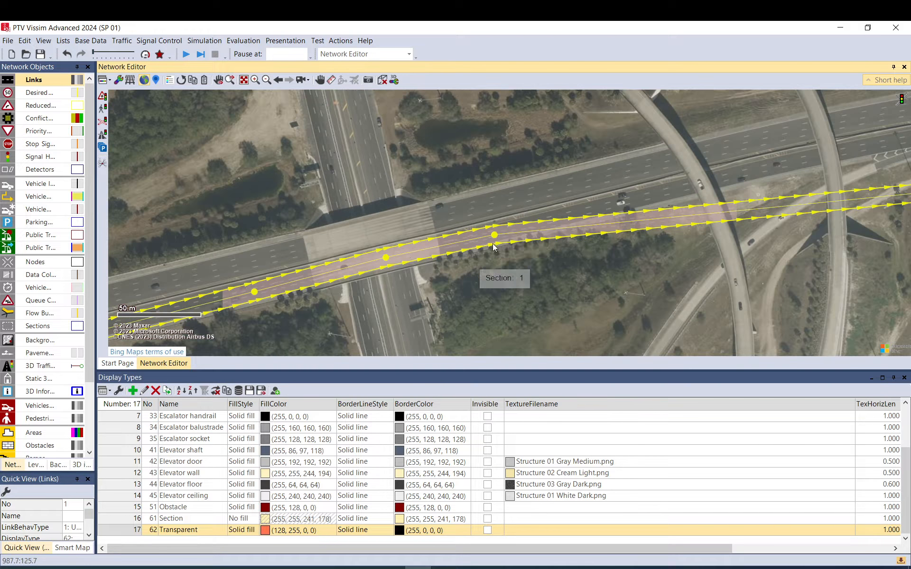
drag(386, 263, 392, 257)
drag(495, 236, 571, 217)
scroll(550, 239, down, 2)
drag(782, 224, 489, 217)
right_click(522, 245)
Add three shape points to the link along the curve east of the flyover ramps and fit them to the lanes.
drag(721, 205, 355, 256)
right_click(243, 263)
drag(243, 264, 243, 251)
right_click(344, 251)
drag(344, 251, 344, 242)
right_click(507, 247)
drag(507, 247, 507, 243)
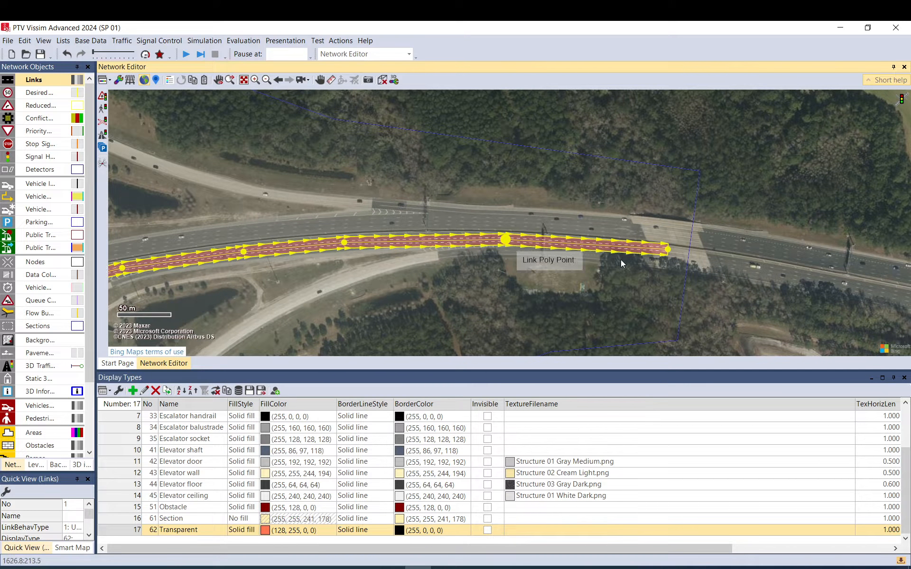
Add a shape point near the link's eastern end, inside the section boundary, and align it with the eastbound lanes.
drag(621, 260, 457, 253)
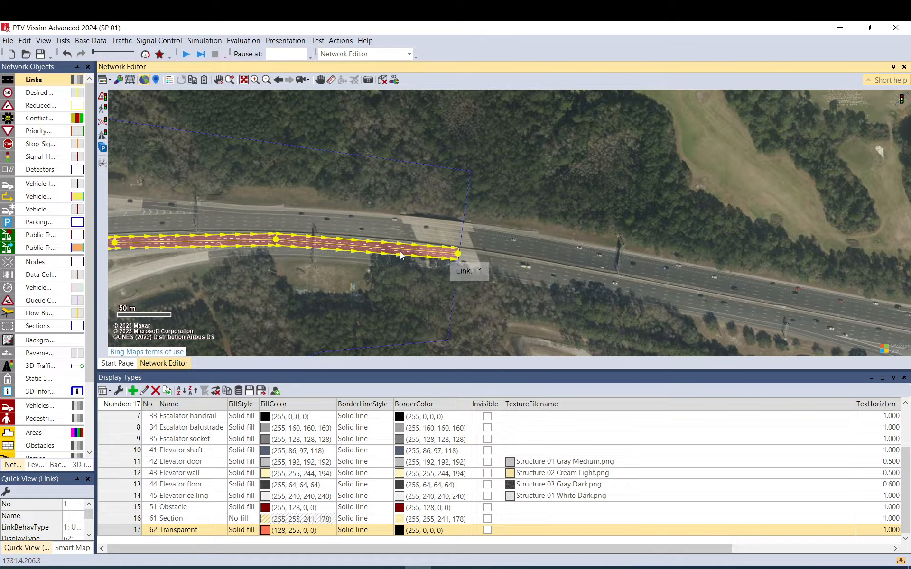
right_click(386, 248)
drag(386, 248, 374, 246)
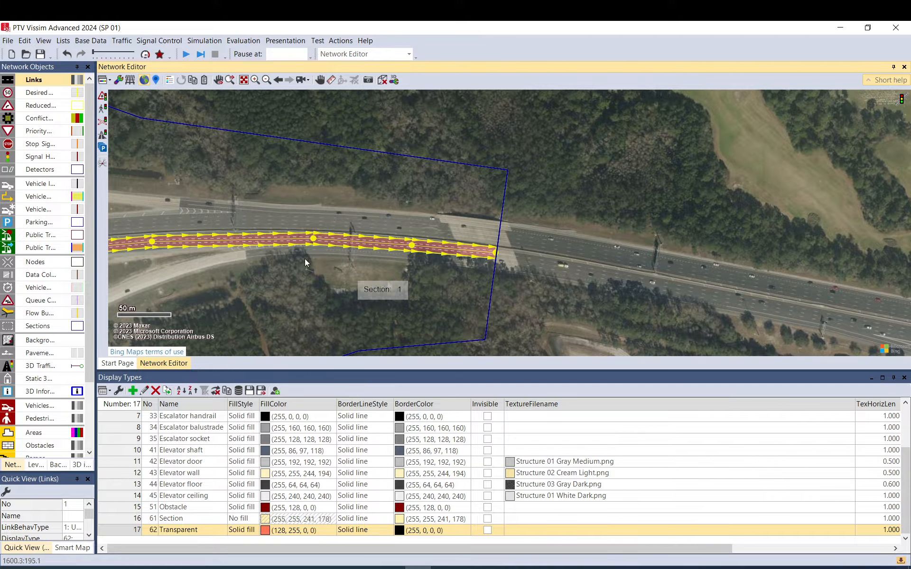
click(354, 266)
click(653, 300)
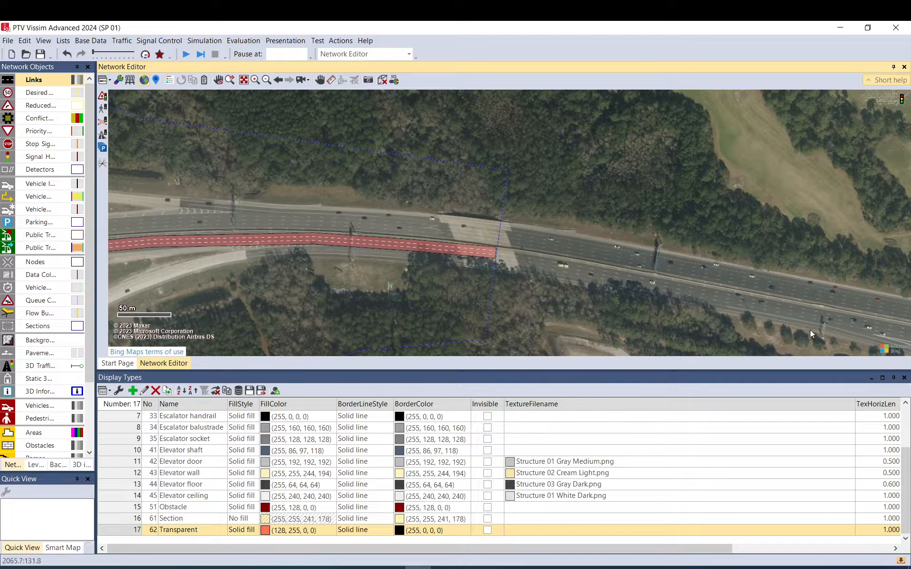
Add three shape points to the link west of the flyover ramps so it follows the eastbound lanes in the aerial image.
drag(368, 264, 731, 228)
drag(314, 249, 580, 202)
drag(304, 273, 539, 199)
drag(430, 257, 670, 203)
drag(393, 243, 633, 211)
drag(746, 184, 580, 235)
scroll(686, 198, up, 3)
click(685, 200)
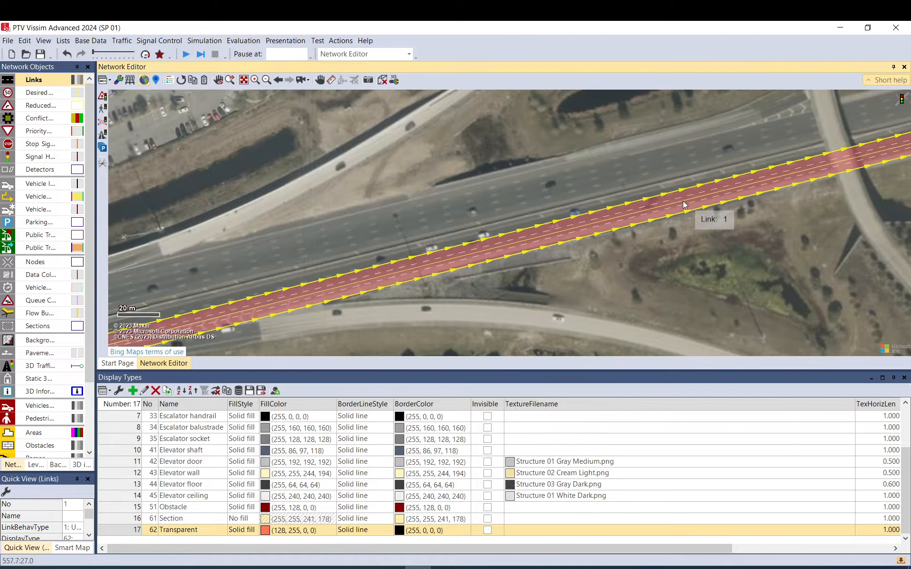
drag(664, 207, 660, 204)
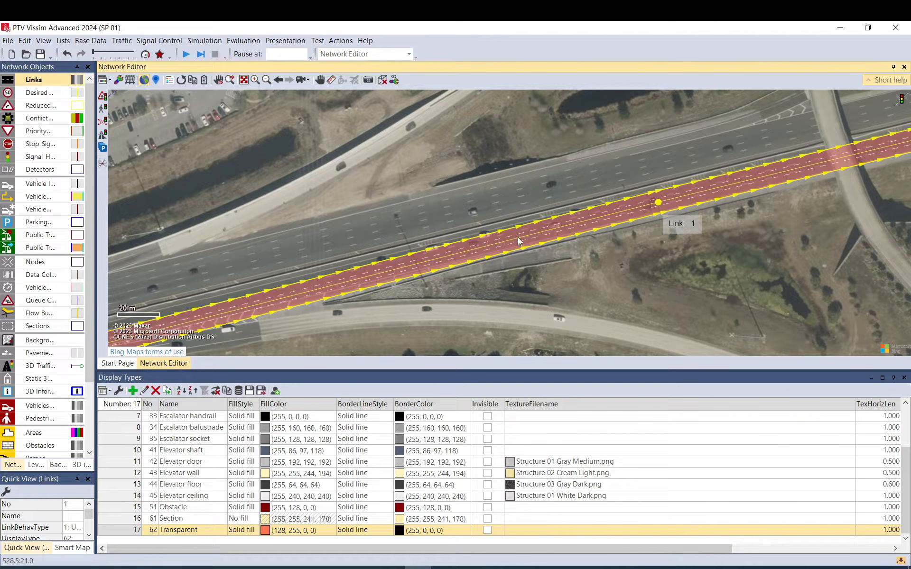
drag(298, 291, 288, 289)
drag(290, 291, 772, 165)
right_click(501, 240)
drag(501, 239, 483, 238)
Extend the link's western start point to the section boundary, in line with the eastbound lanes.
drag(398, 263, 627, 178)
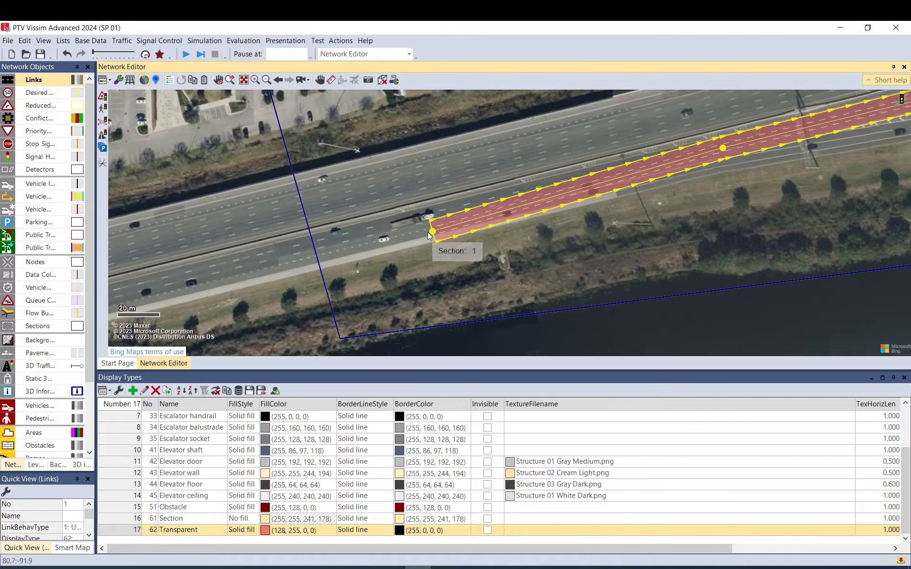
drag(429, 232, 313, 249)
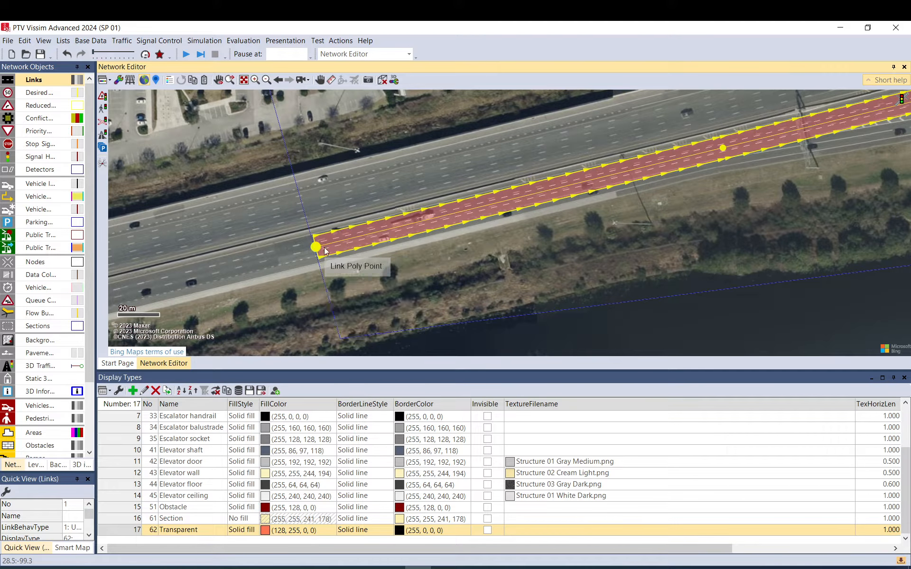
click(530, 253)
Examine the lane layout of the eastbound roadway west of the section boundary.
drag(563, 242, 469, 289)
drag(330, 277, 532, 206)
scroll(440, 232, down, 6)
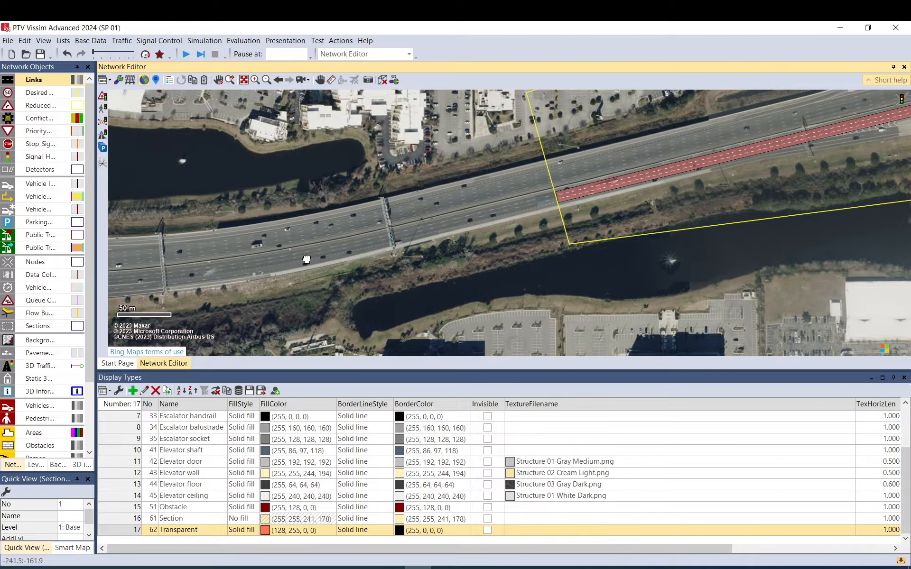
drag(306, 260, 567, 217)
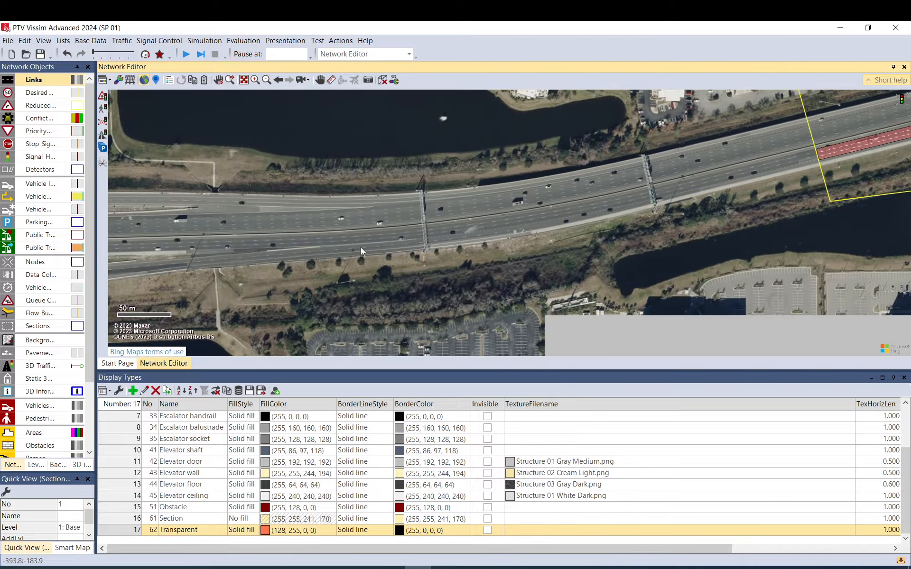
drag(358, 256, 425, 256)
scroll(239, 253, up, 6)
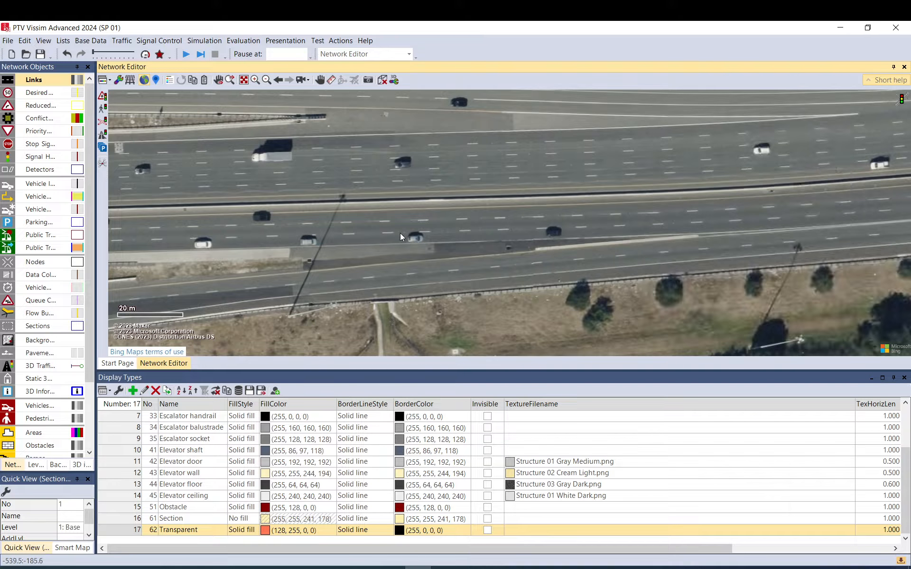
drag(534, 217, 396, 236)
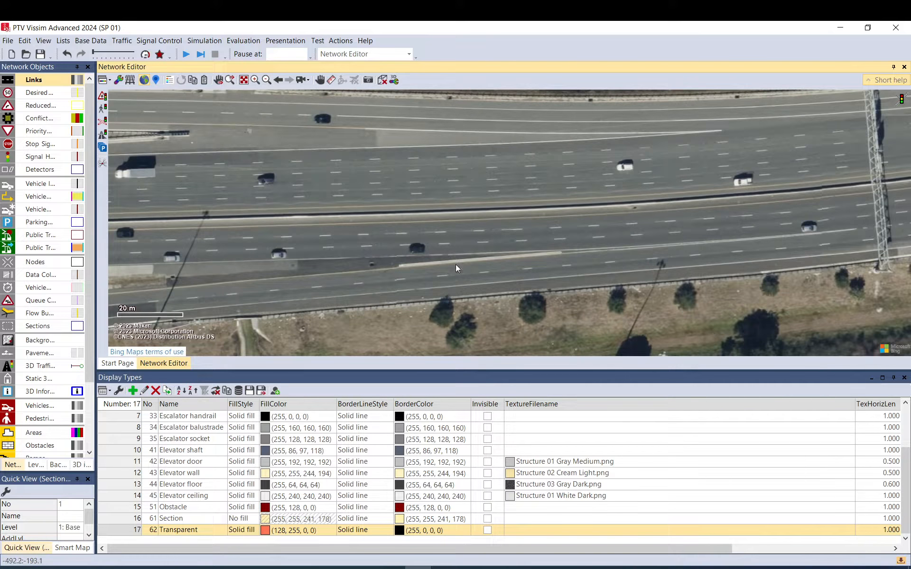
drag(744, 215, 509, 228)
drag(643, 226, 393, 255)
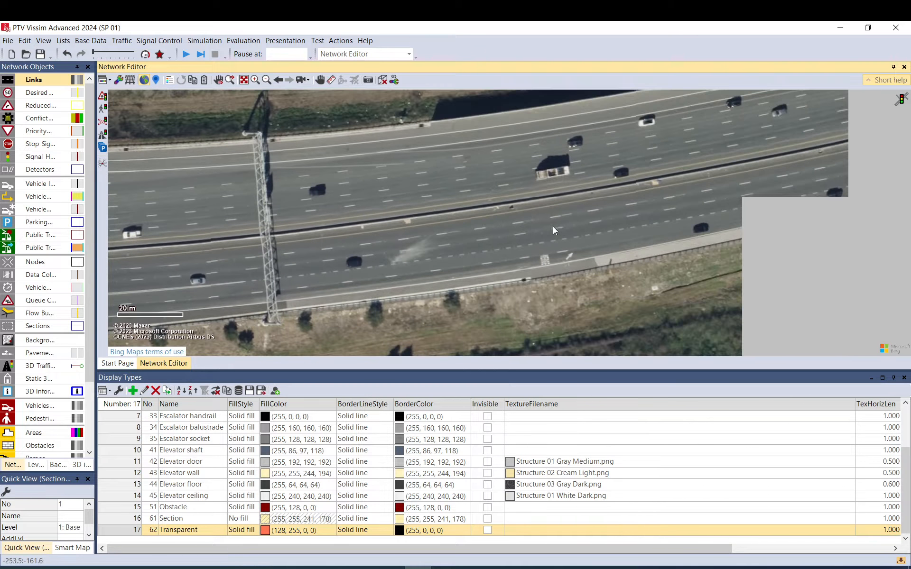
drag(654, 228, 463, 255)
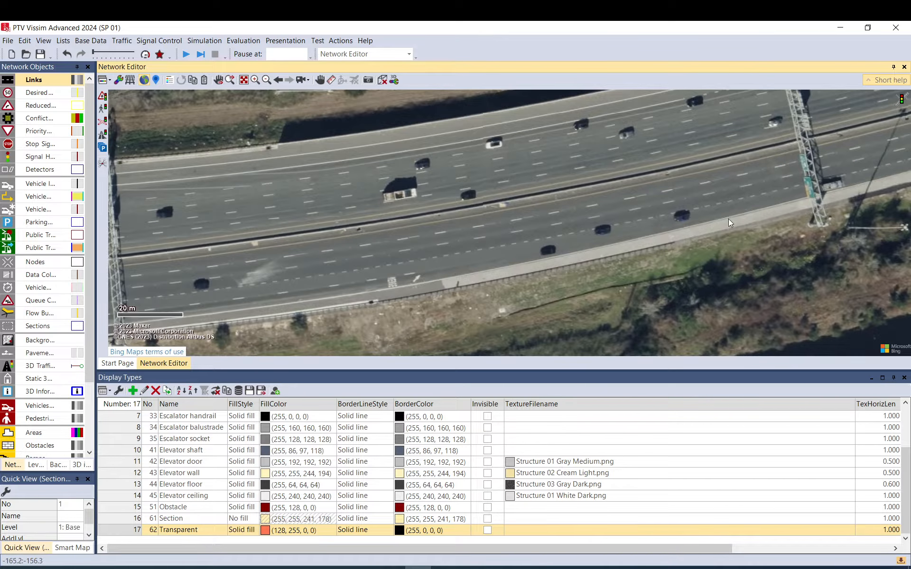
drag(729, 219, 424, 244)
drag(639, 204, 398, 267)
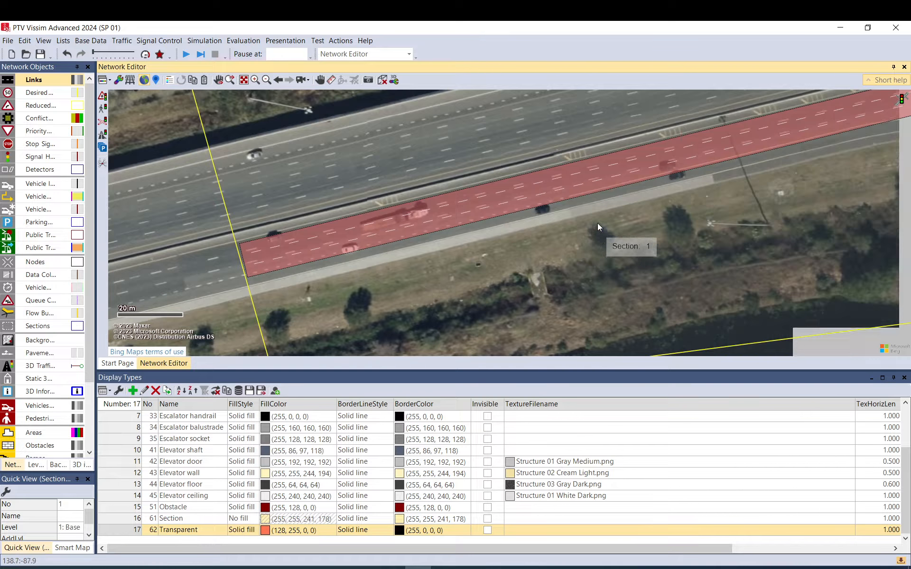
drag(291, 264, 508, 237)
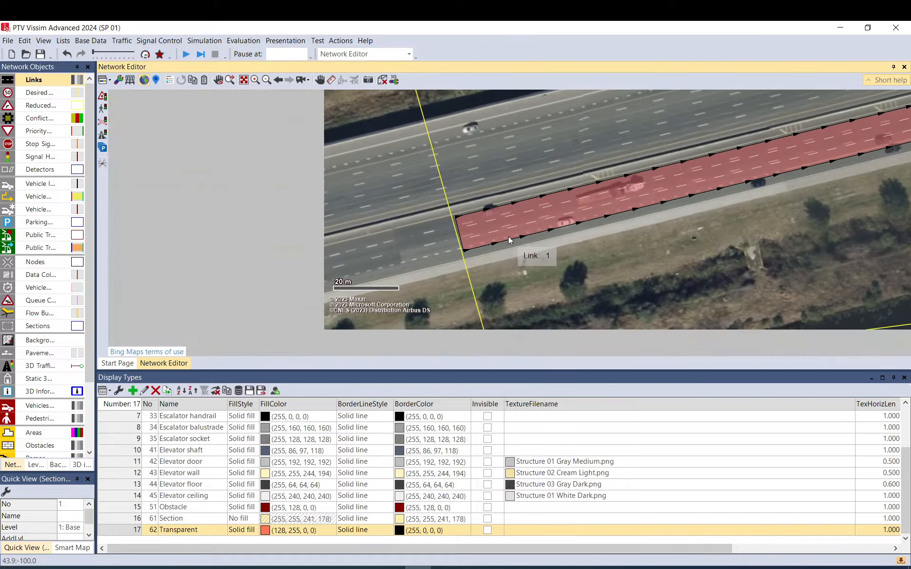
scroll(545, 208, down, 2)
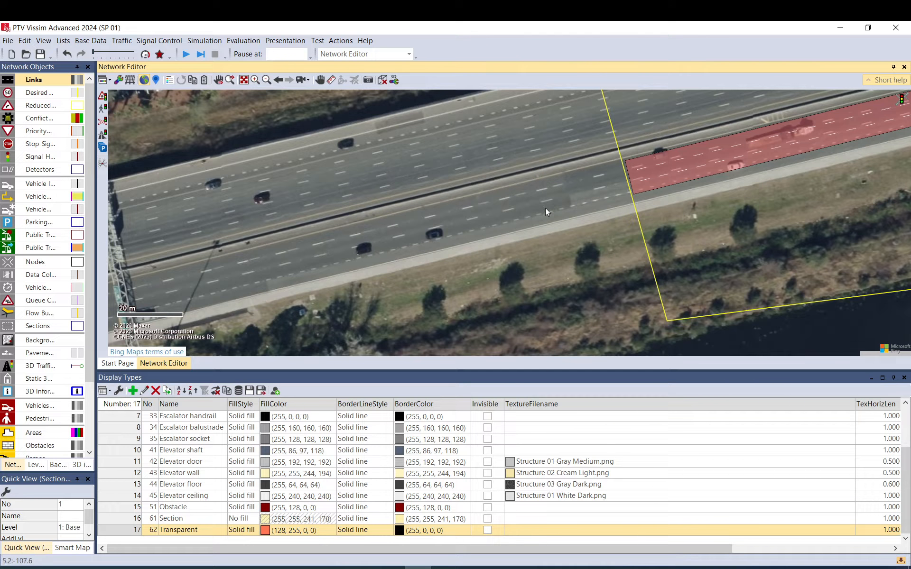
scroll(498, 225, down, 1)
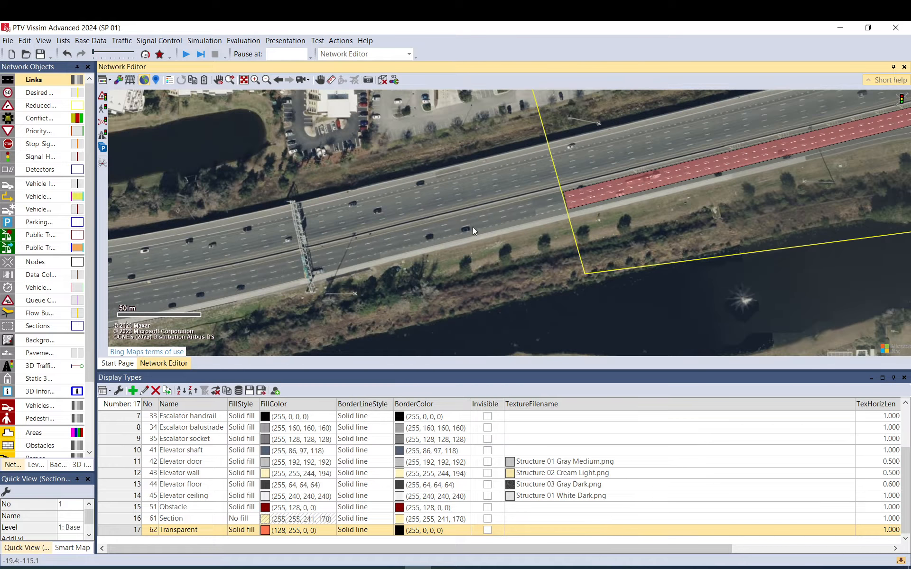
drag(410, 230, 571, 192)
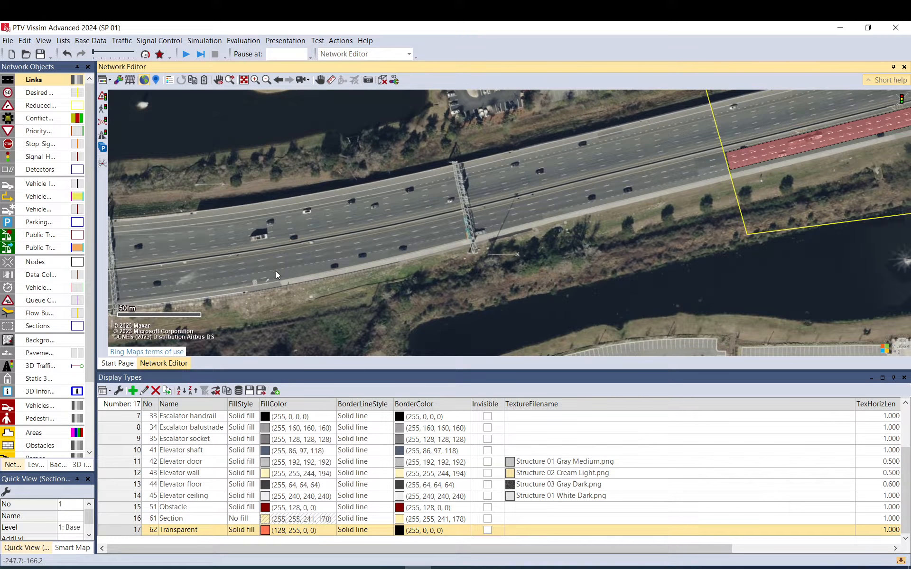
Add a shape point near the section boundary and extend the link's western start past the second sign gantry outside the section.
click(765, 155)
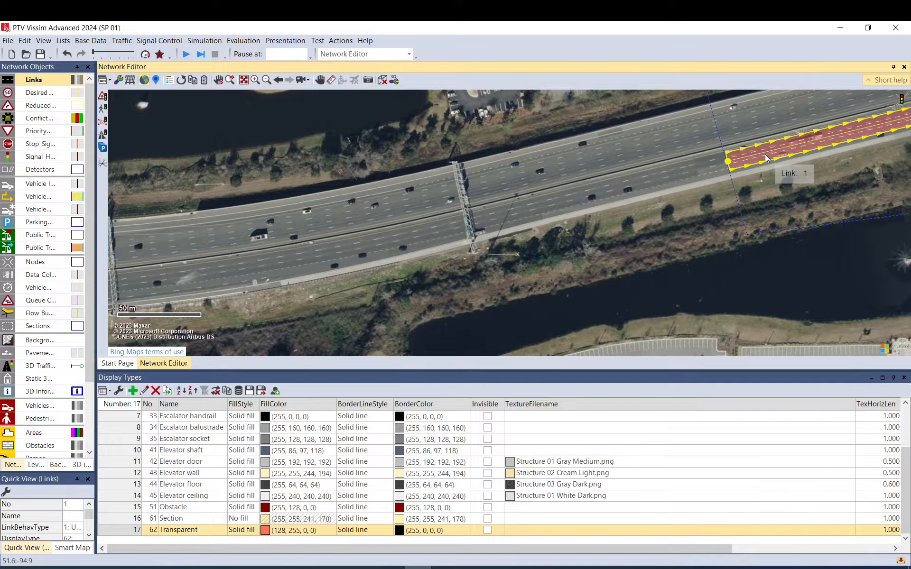
drag(765, 155, 379, 228)
scroll(380, 218, up, 2)
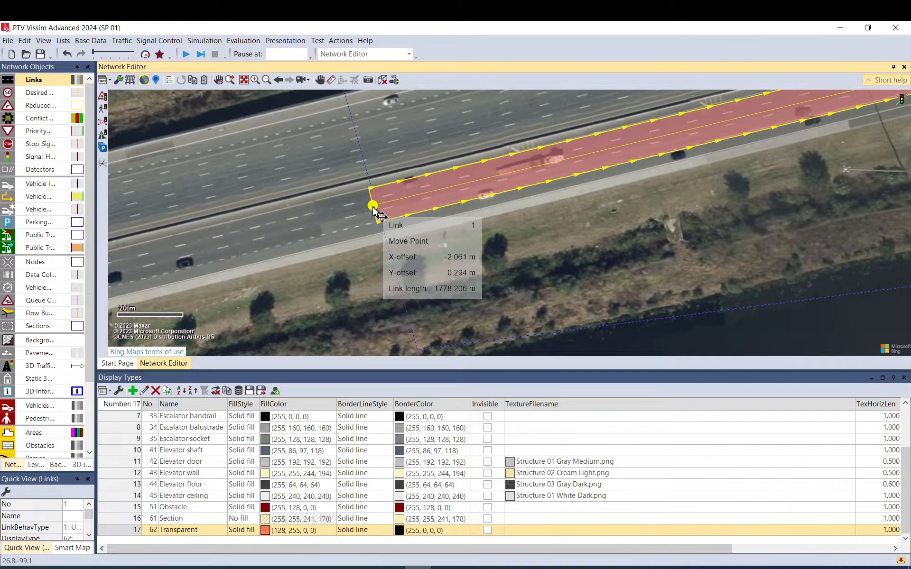
click(373, 205)
click(401, 202)
scroll(344, 212, down, 2)
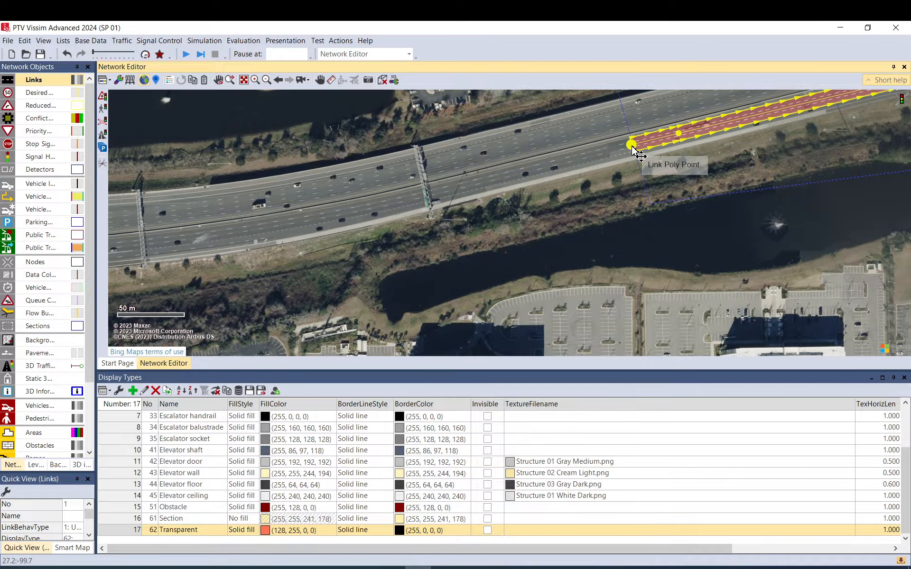
drag(632, 146, 130, 245)
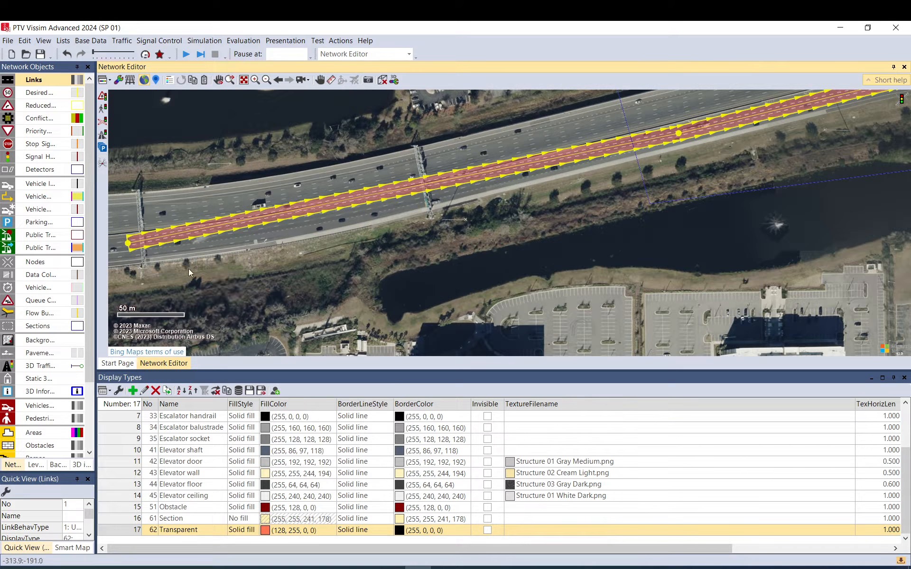
Extend the link's start farther west beyond the gantry and add shape points so it follows the roadway's curve.
drag(200, 271, 494, 262)
scroll(383, 263, up, 1)
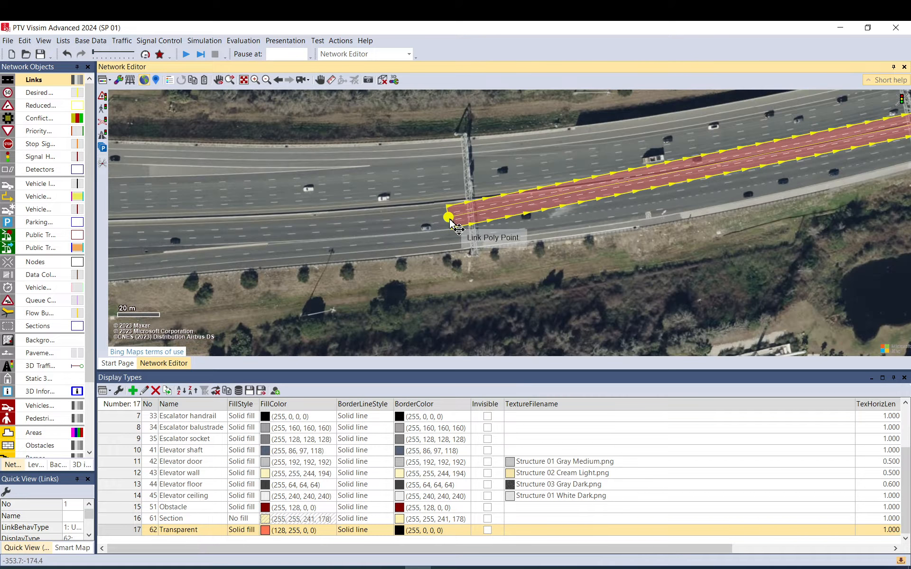
drag(450, 220, 423, 224)
drag(568, 195, 577, 207)
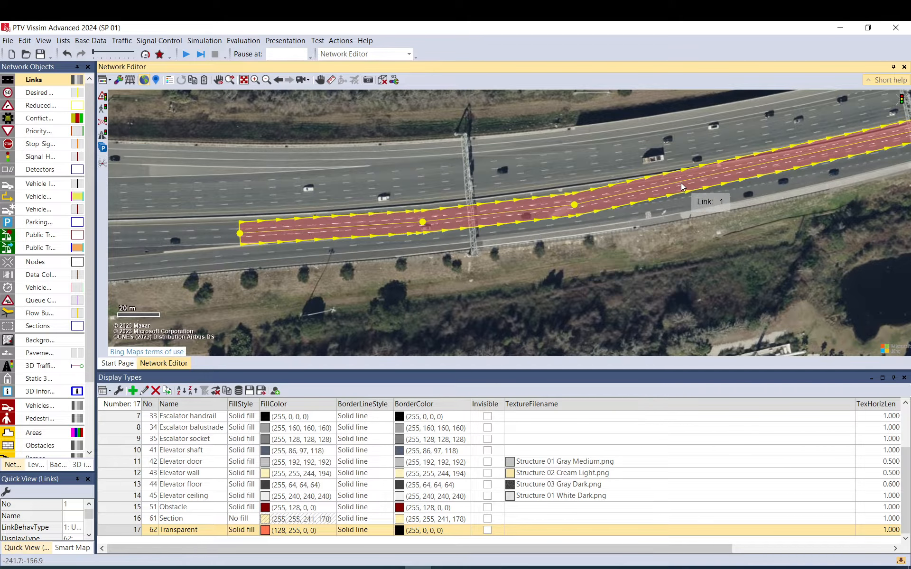
drag(684, 185, 734, 182)
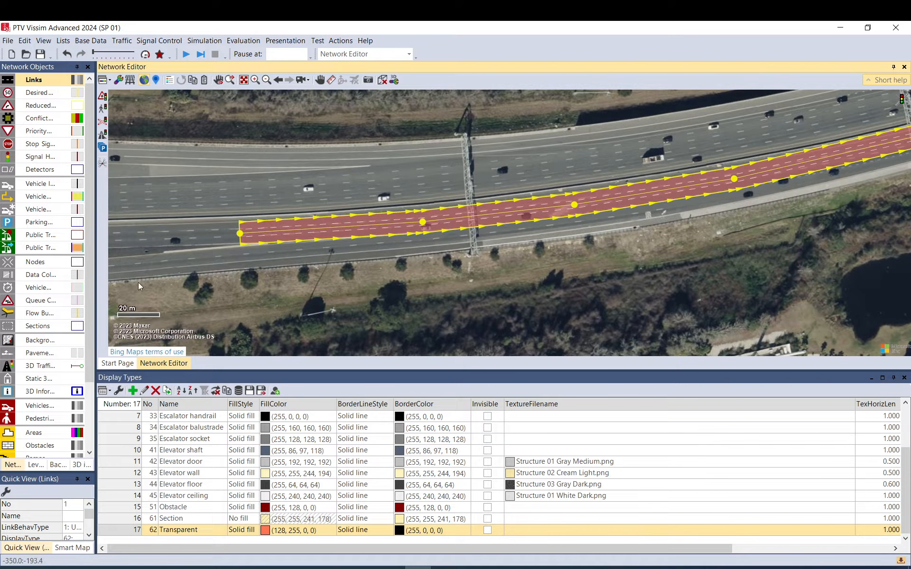
Add a shape point beside the next sign gantry to the east and align the link with the lanes up to the section boundary.
drag(643, 215, 290, 299)
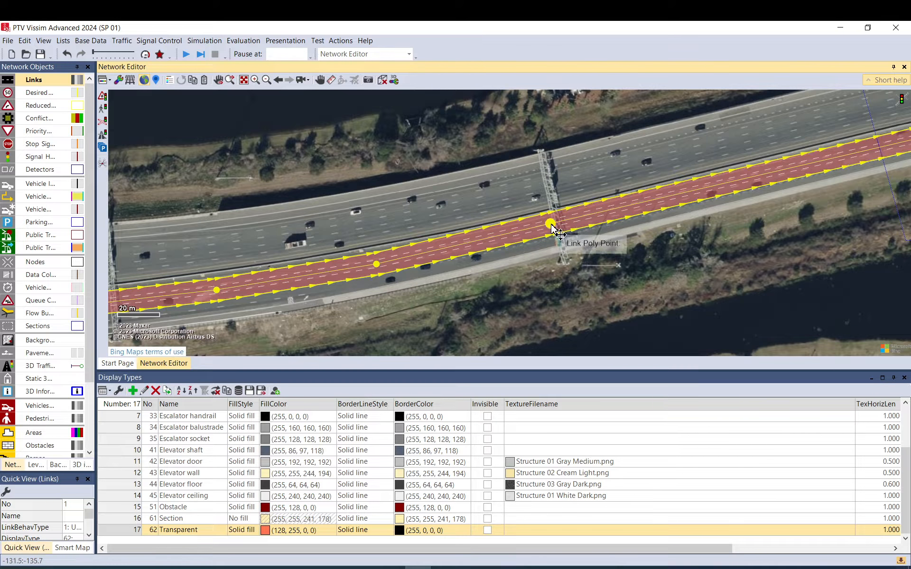
drag(572, 224, 580, 225)
drag(747, 213, 747, 171)
click(544, 292)
Split the link at 98.07 m, just west of the western sign gantry, with link number 2 and an automatically generated connector.
drag(242, 255, 465, 203)
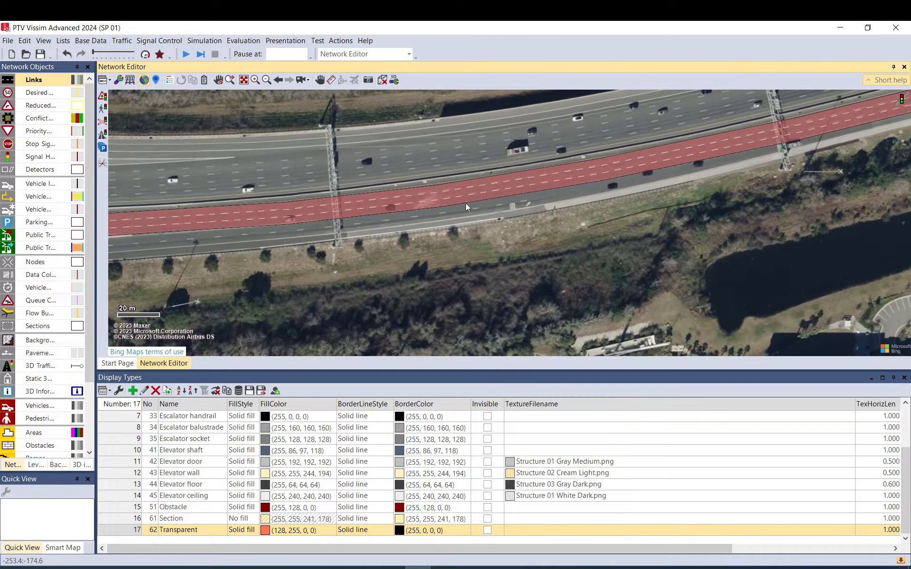
drag(216, 244, 519, 215)
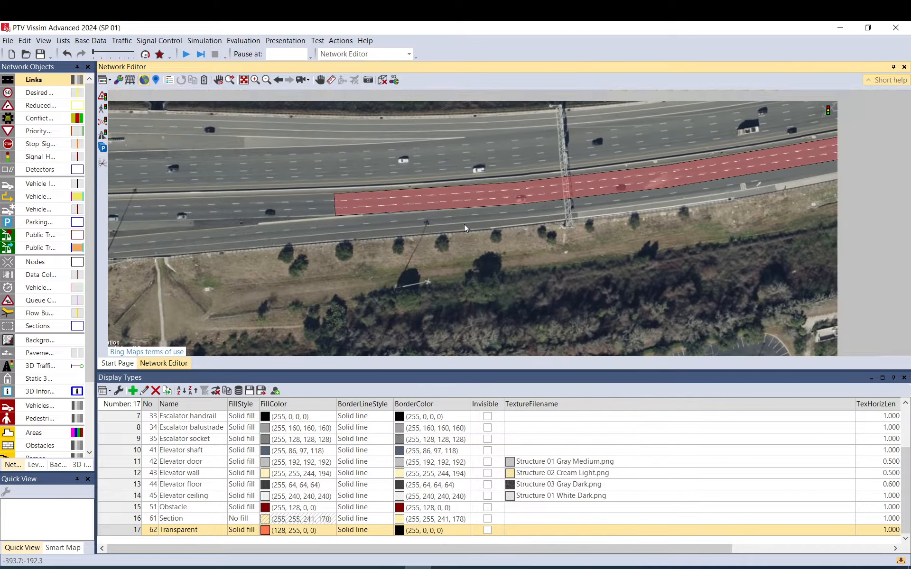
scroll(489, 216, up, 2)
drag(620, 206, 516, 233)
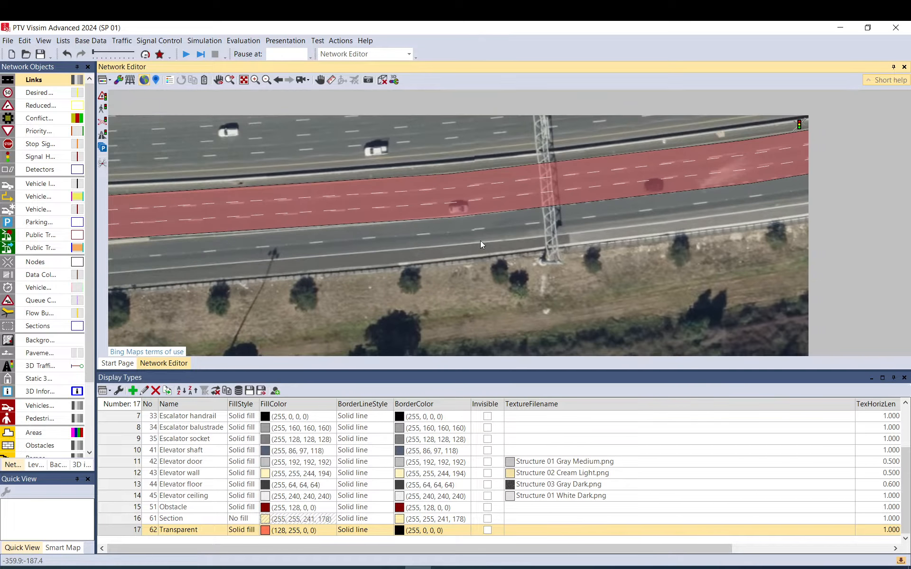
right_click(487, 195)
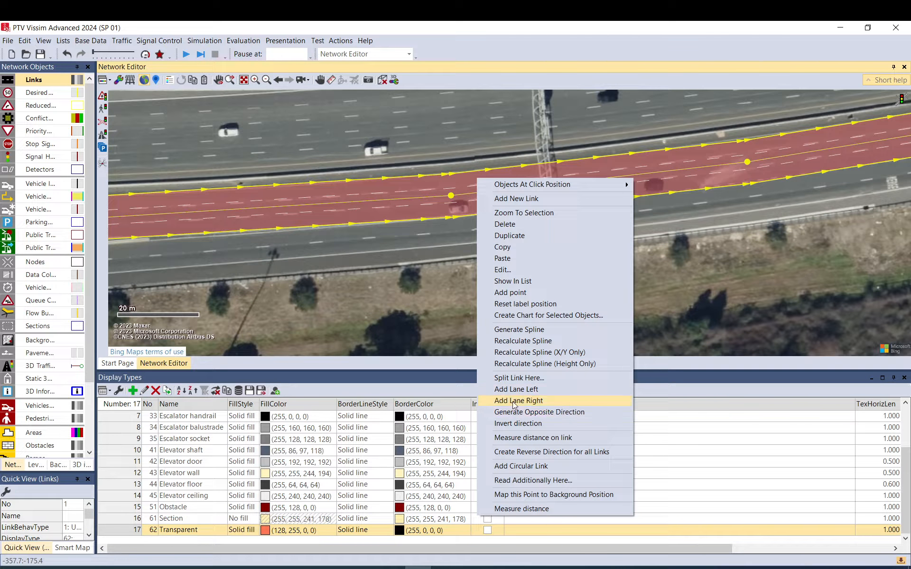
click(520, 377)
click(128, 313)
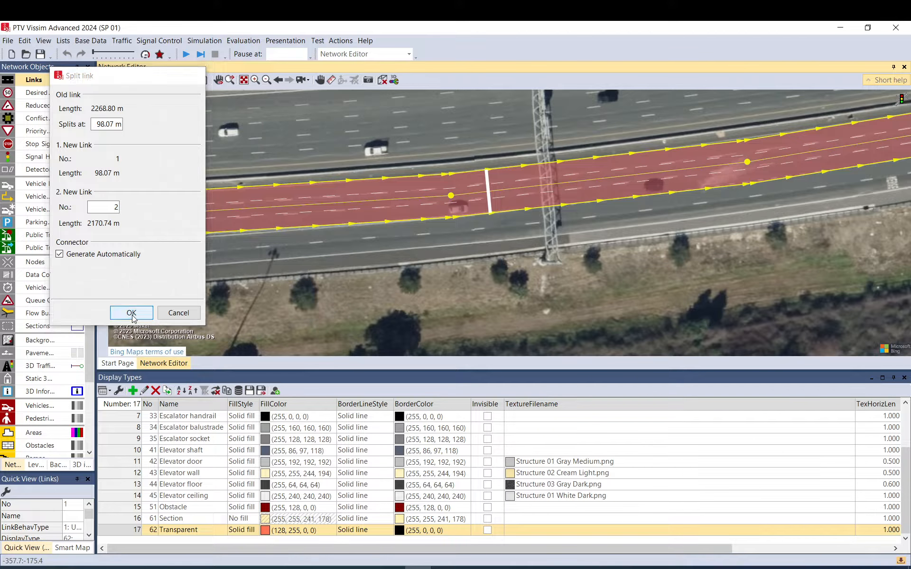
drag(609, 237, 315, 280)
double_click(410, 224)
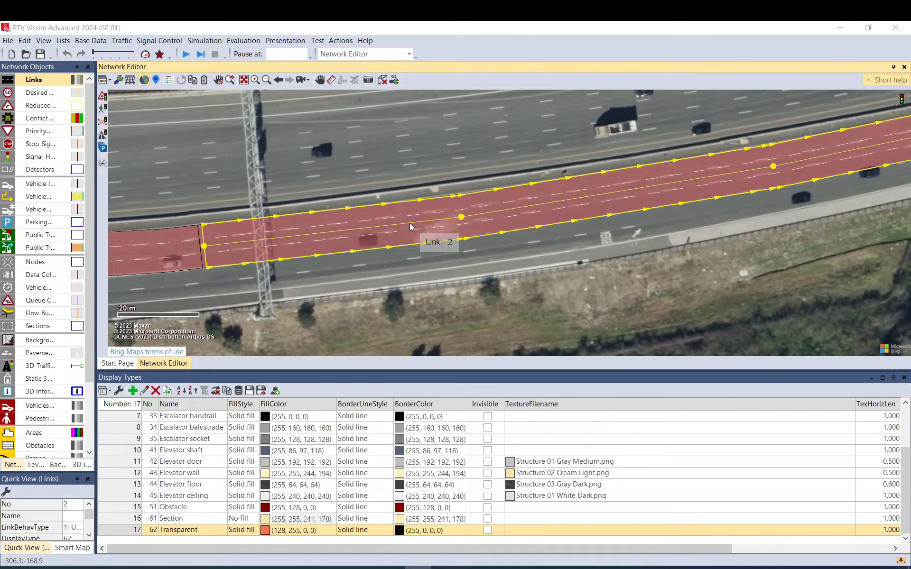
key(Escape)
drag(688, 229, 293, 322)
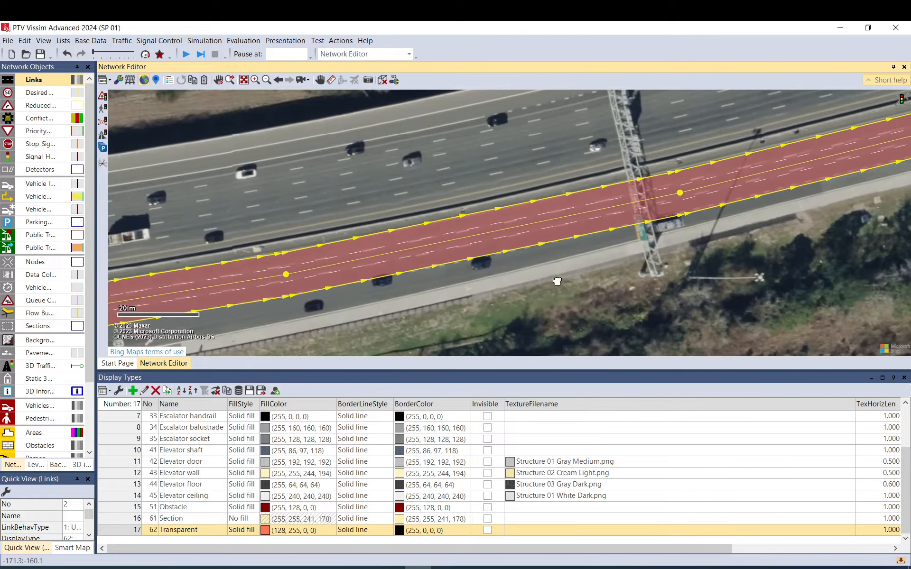
Split link 2 at 117.83 m, between the two sign gantries, with link number 3 and an automatically generated connector.
drag(585, 266, 381, 263)
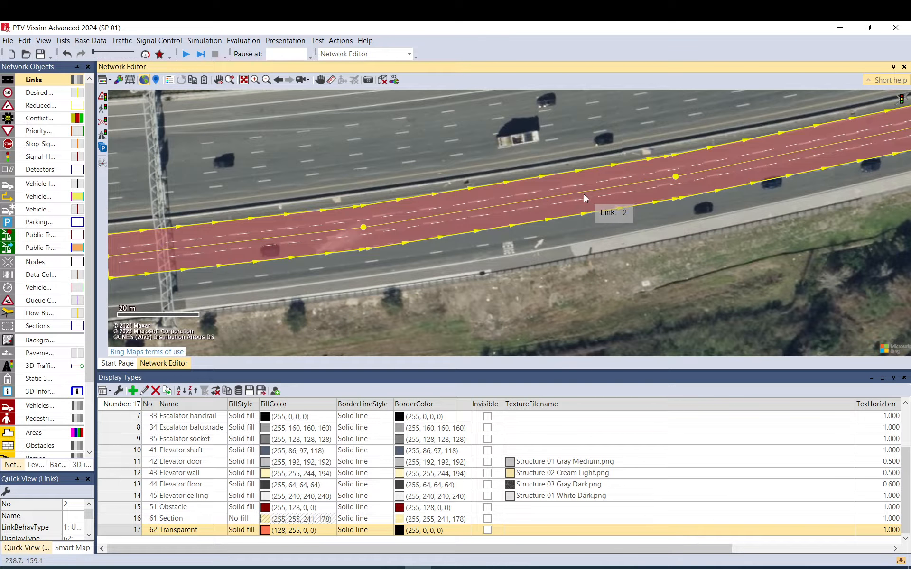
right_click(566, 198)
click(610, 376)
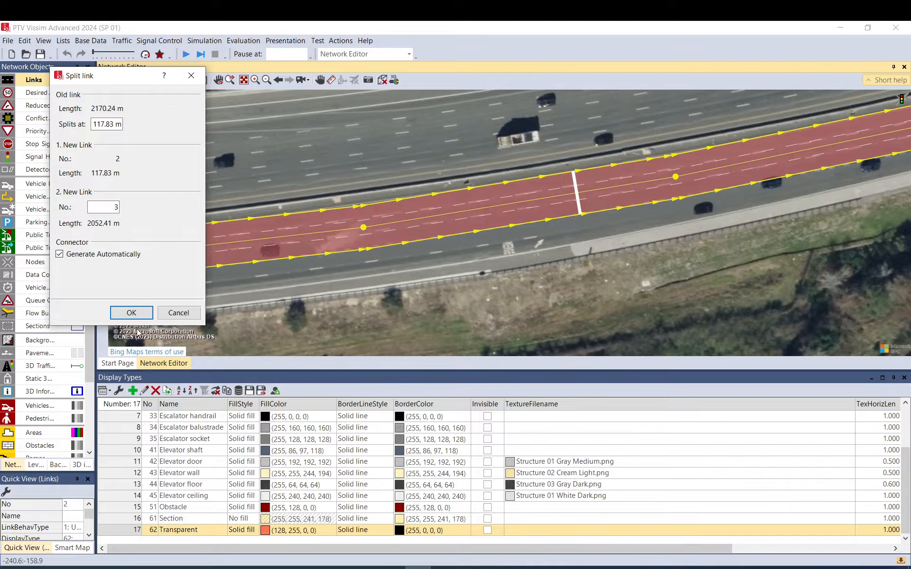
key(Return)
Set the number of lanes of link 2 to 5.
double_click(350, 240)
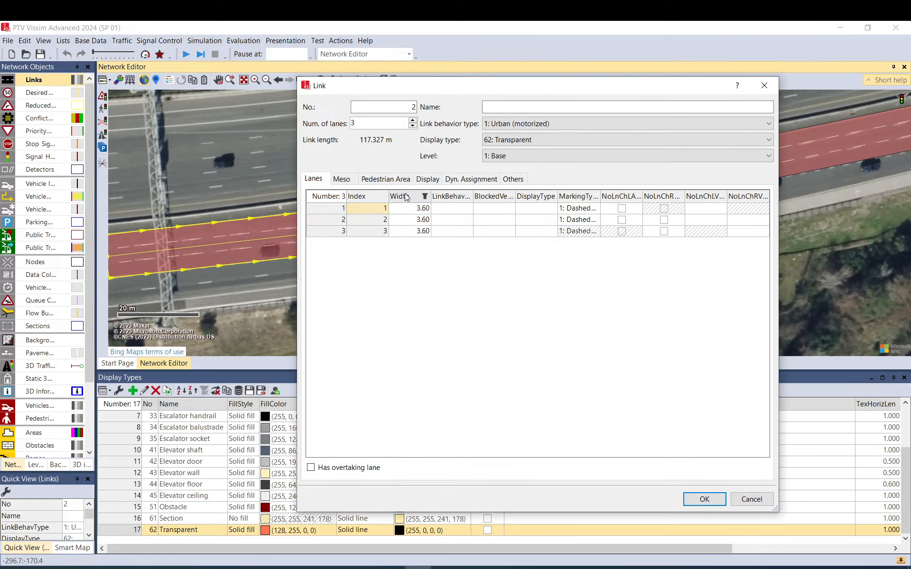
click(413, 120)
click(413, 120)
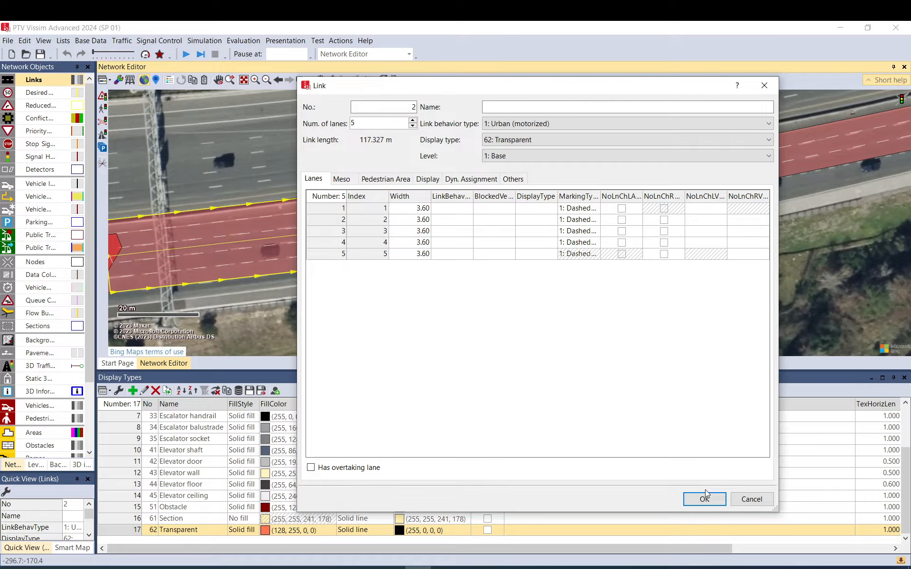
click(706, 494)
Adjust the link ends at the new split, moving the start of link 3 slightly east.
drag(541, 223, 545, 228)
click(580, 199)
drag(581, 194, 588, 188)
click(496, 263)
Align the five-lane link's western start, middle shape point and eastern end with the lanes in the aerial image.
drag(221, 302, 565, 236)
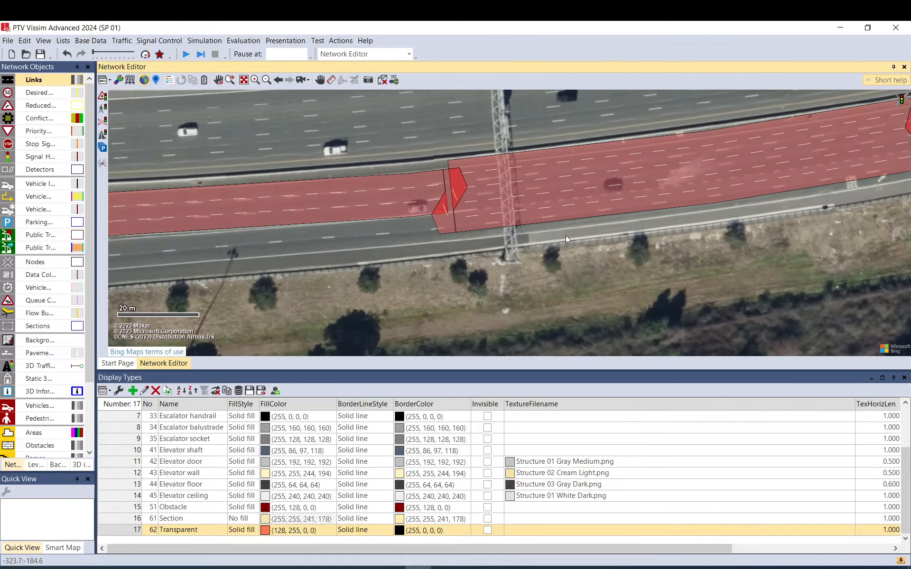
drag(480, 249, 602, 250)
click(608, 202)
drag(579, 202, 585, 206)
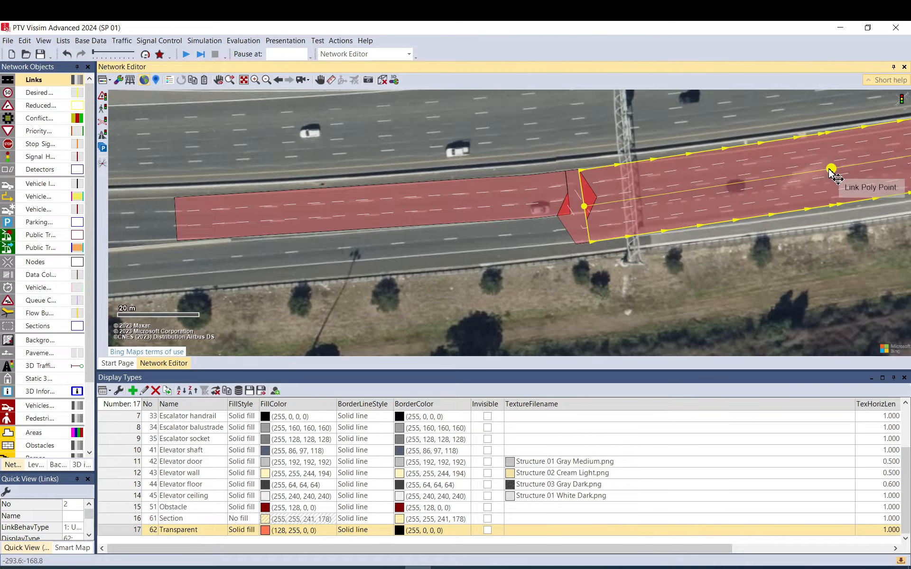
drag(829, 169, 834, 177)
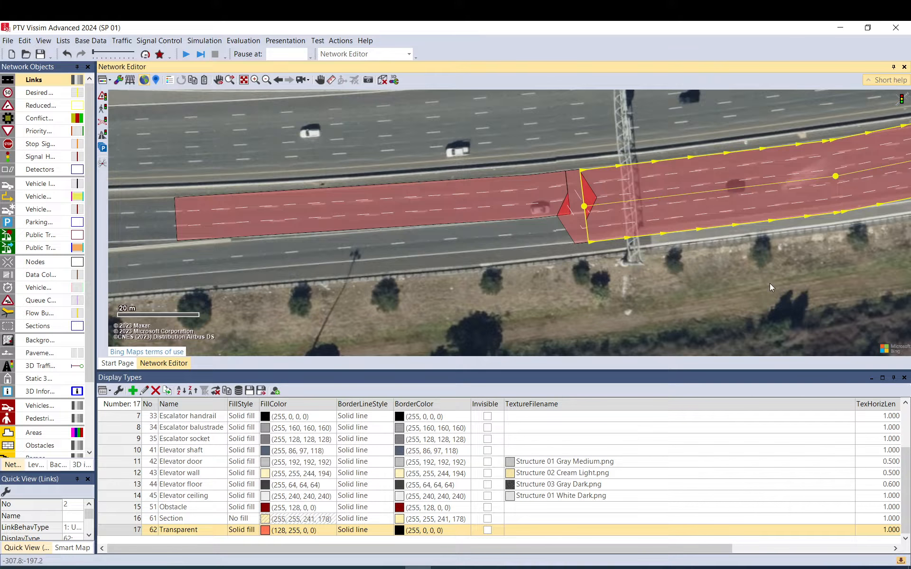
click(771, 284)
drag(762, 277, 429, 314)
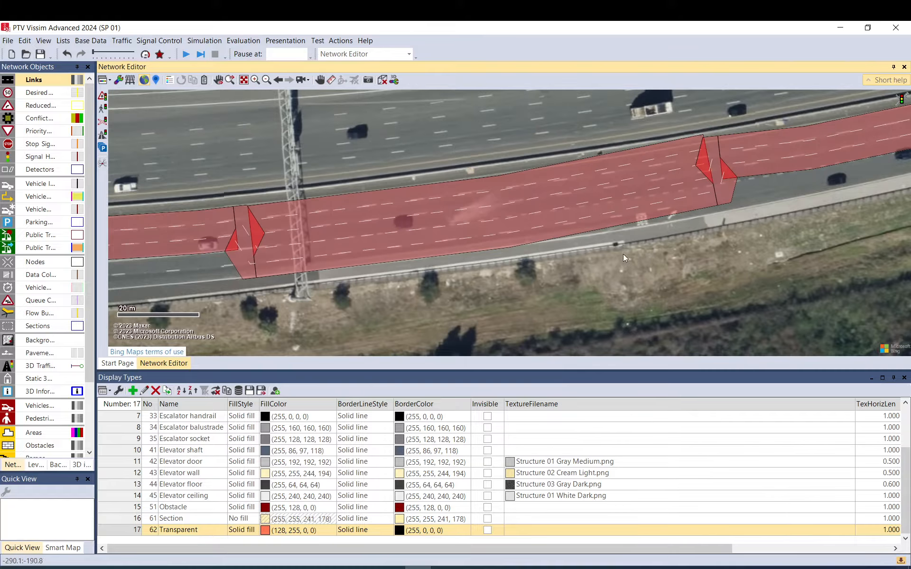
click(694, 189)
drag(710, 187, 710, 179)
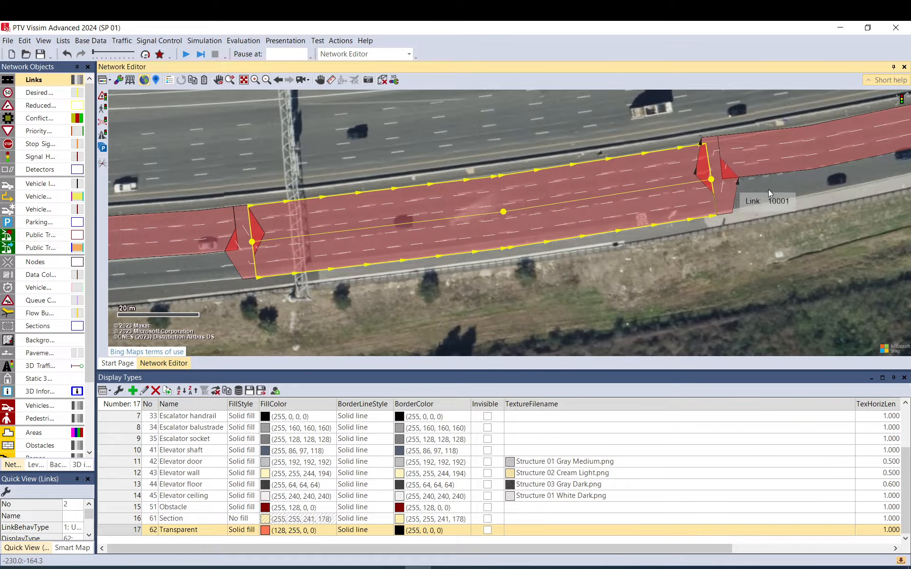
click(771, 192)
Nudge the western start of link 3 to match the lanes beyond the five-lane link.
drag(770, 192, 616, 242)
click(577, 214)
drag(558, 208, 569, 211)
click(727, 238)
Split link 3 east of the section boundary, with an automatically generated connector.
drag(755, 239, 527, 279)
drag(653, 252, 482, 295)
drag(680, 259, 441, 302)
drag(711, 238, 473, 302)
drag(660, 240, 504, 284)
drag(790, 220, 411, 320)
drag(647, 244, 610, 261)
right_click(567, 230)
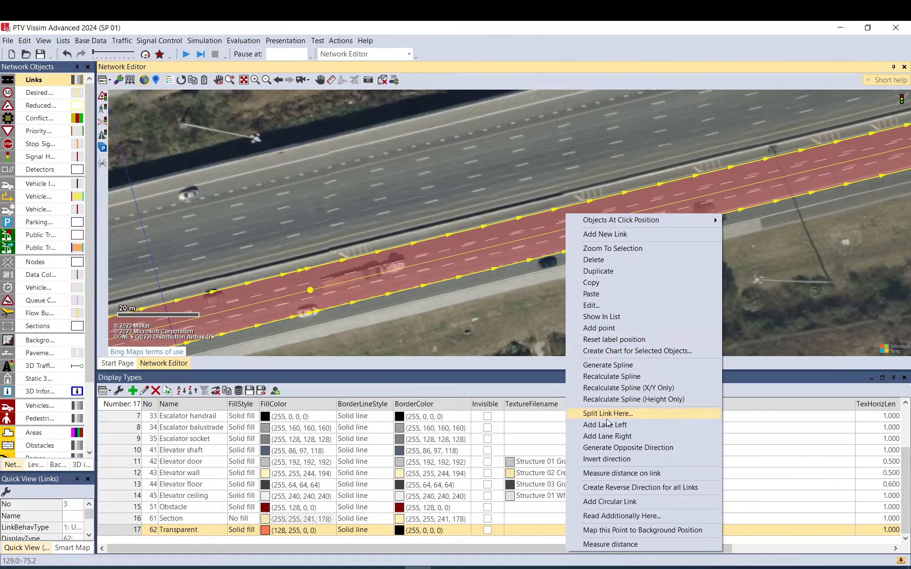
click(610, 414)
click(126, 311)
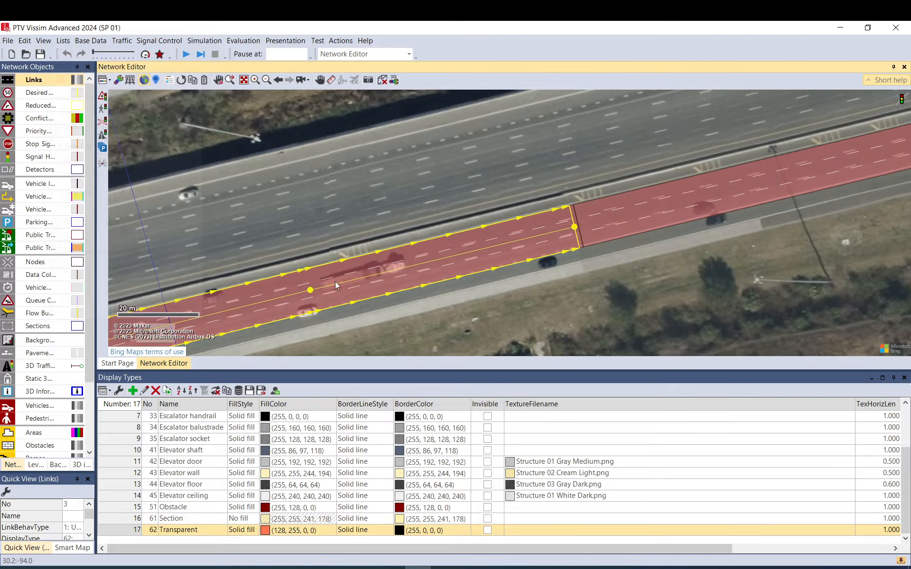
Set the number of lanes of link 3 to 4.
double_click(516, 244)
click(412, 120)
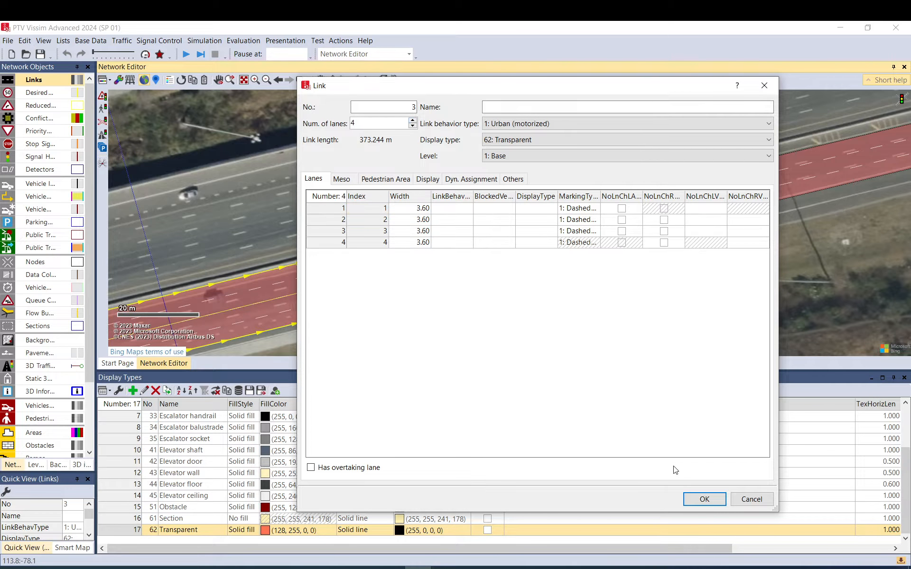
click(704, 500)
Align the eastern end of link 3 with its four lanes and add a shape point midway toward the eastern gantry.
drag(576, 236, 575, 235)
drag(311, 291, 314, 299)
drag(271, 241, 670, 100)
scroll(670, 99, down, 2)
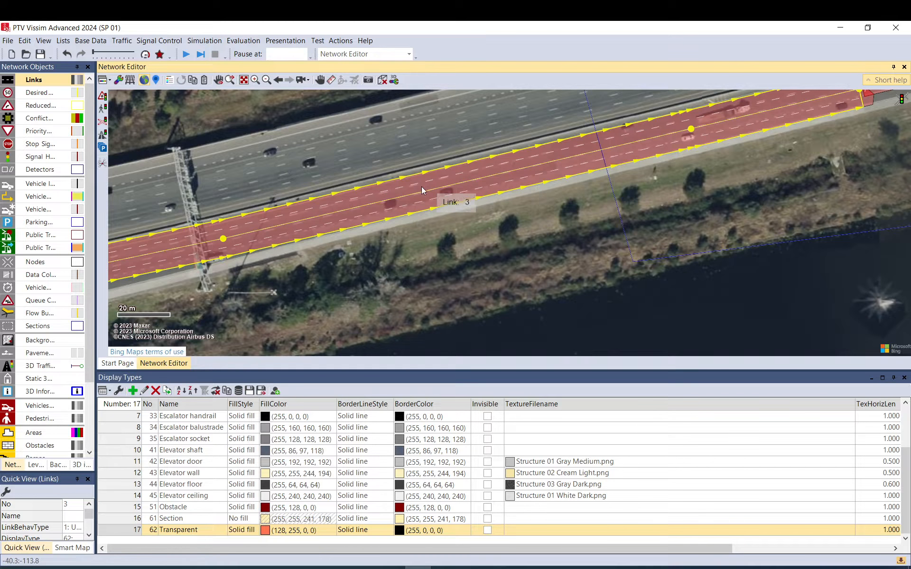
scroll(387, 189, up, 2)
click(474, 195)
drag(474, 194, 469, 188)
Shift link 3's shape points beside the gantry and near its western end, plus its start point, to follow the four lanes.
drag(412, 268, 779, 206)
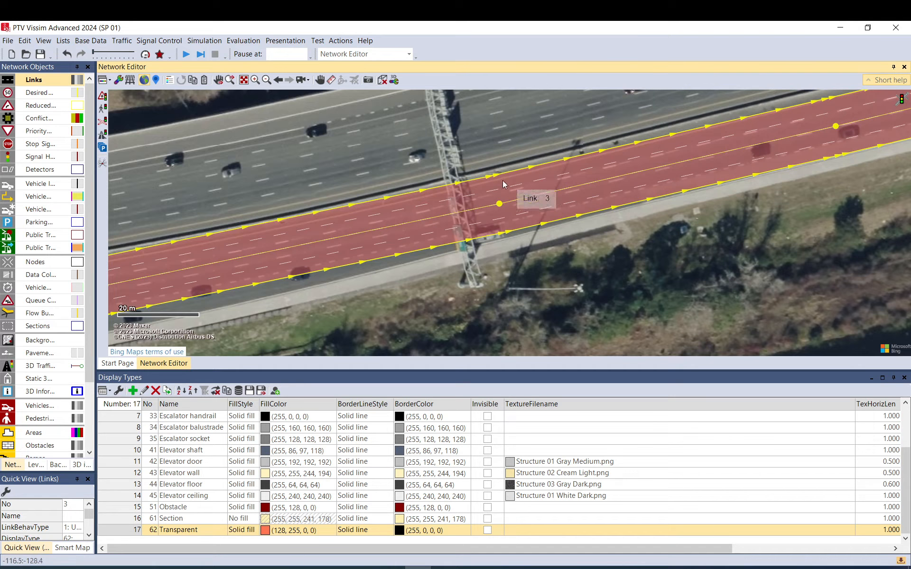
mouse_move(499, 205)
mouse_down()
mouse_move(491, 212)
mouse_move(494, 229)
mouse_move(496, 211)
mouse_up()
drag(398, 248, 679, 189)
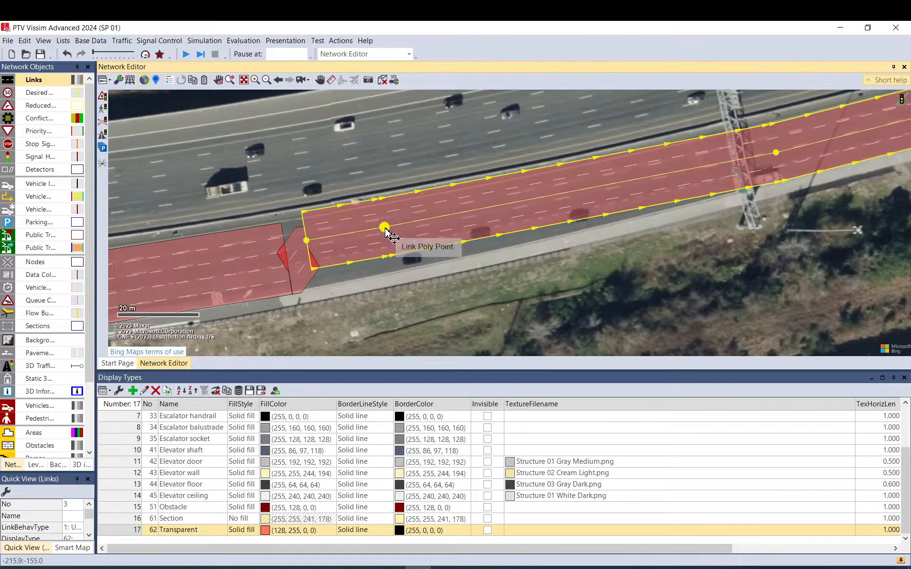
drag(385, 228, 418, 229)
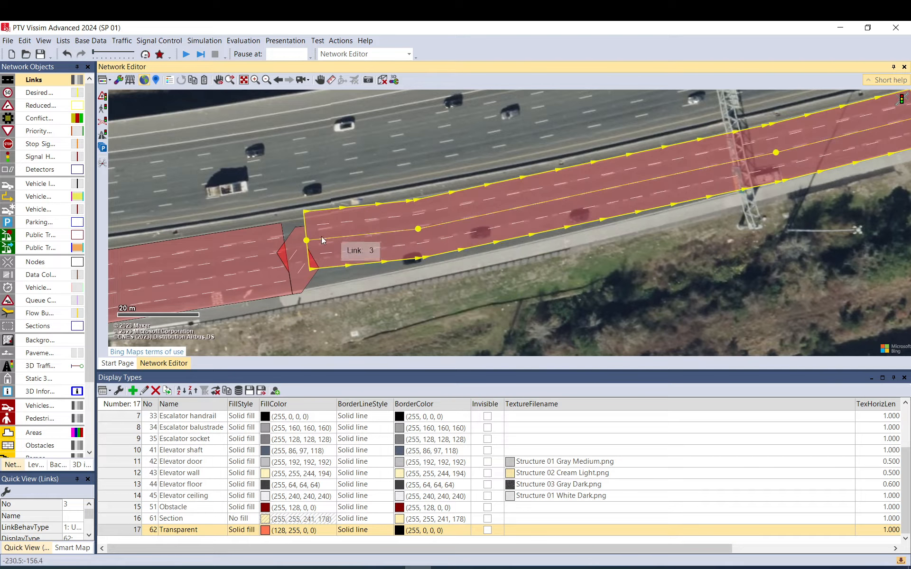
drag(307, 242, 301, 251)
Edit the connector between links 2 and 3 to join lanes 2 to 5 with lanes 1 to 4.
click(297, 258)
double_click(298, 261)
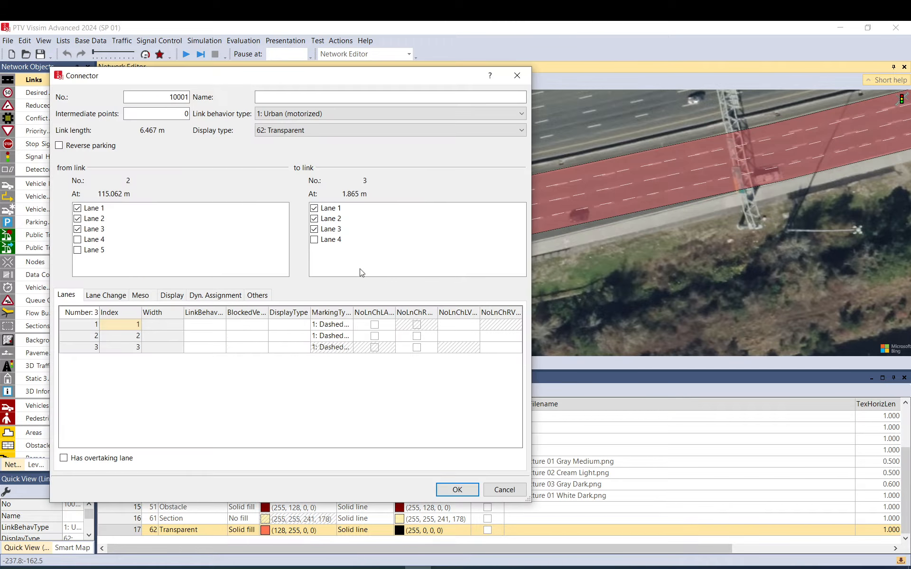
click(334, 241)
click(86, 246)
double_click(86, 242)
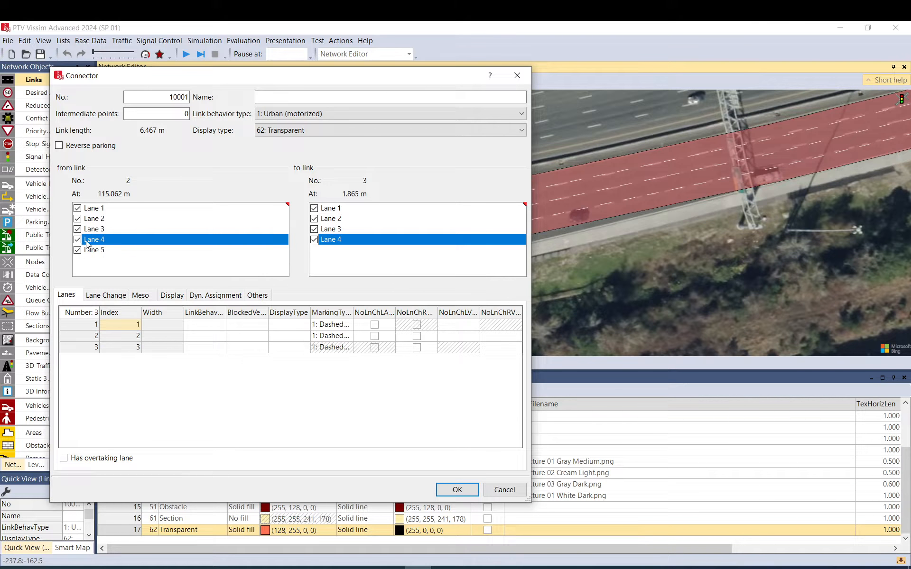
click(86, 249)
click(457, 490)
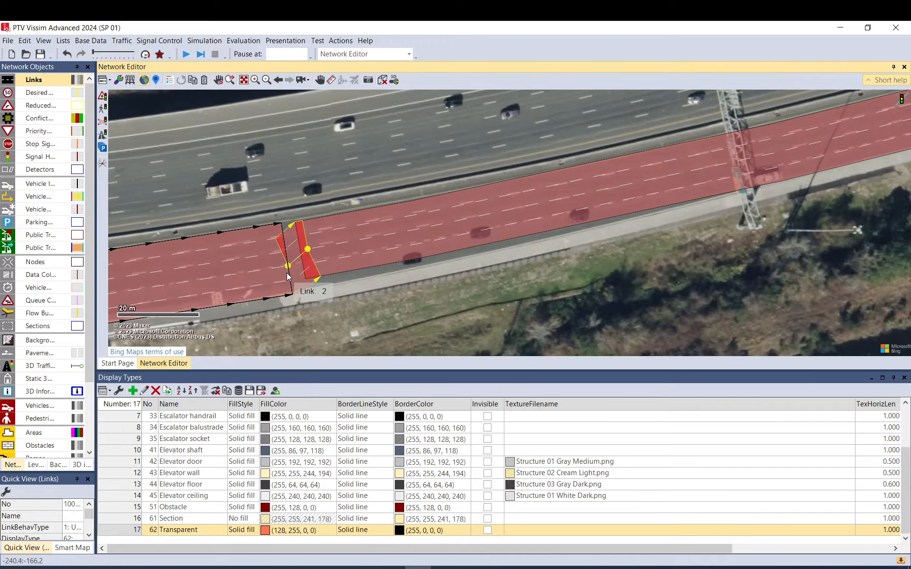
Move the start of the connector between links 2 and 3 to the end edge of link 2.
drag(287, 268, 306, 249)
click(344, 291)
click(330, 245)
click(333, 280)
Move the western start of link 3 farther east and extend link 2's eastern end to just short of it.
drag(305, 312, 551, 256)
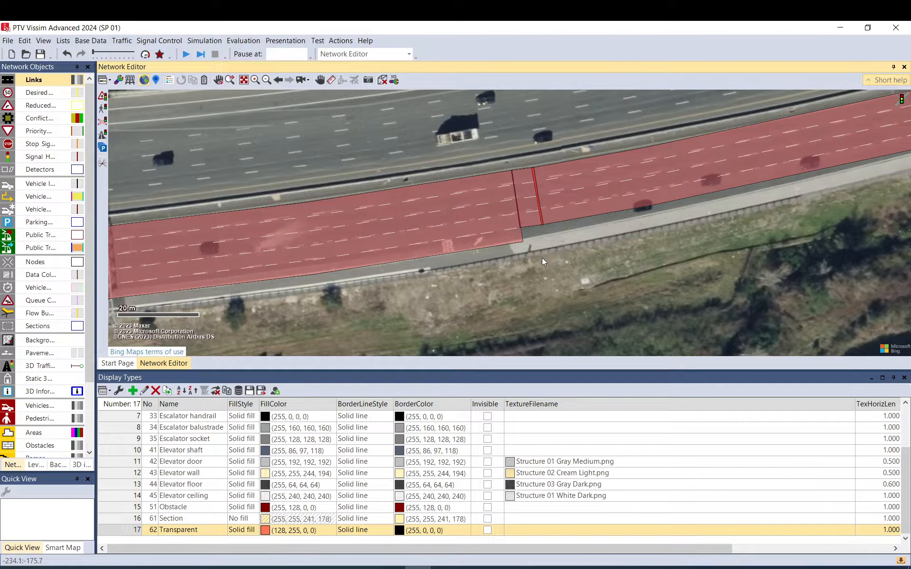
drag(466, 269, 475, 270)
click(515, 226)
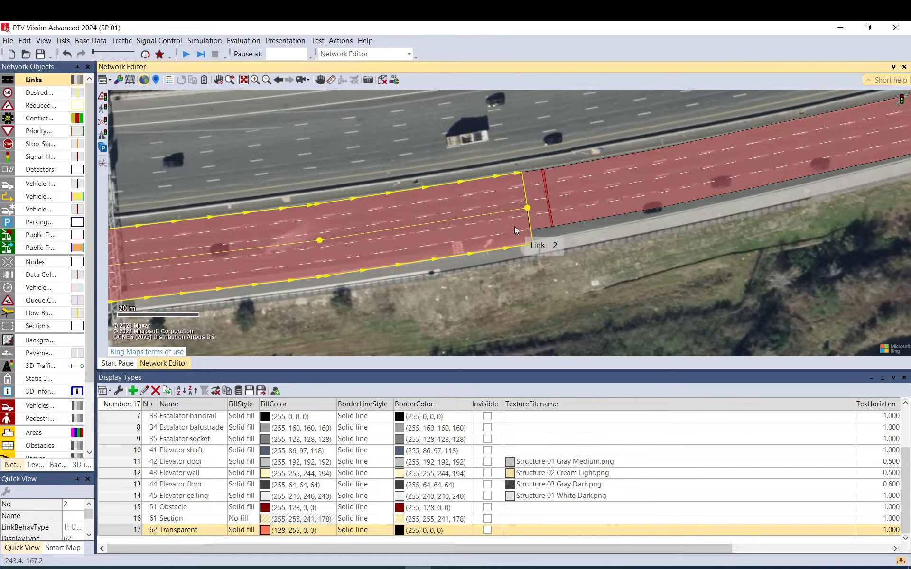
mouse_move(530, 210)
mouse_down()
mouse_move(617, 187)
mouse_move(539, 210)
mouse_up()
click(585, 204)
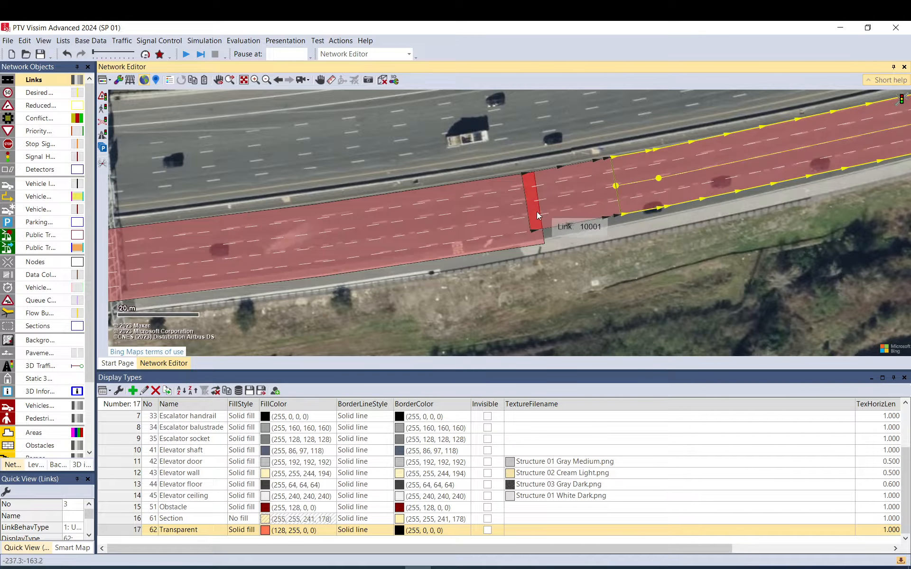
click(541, 216)
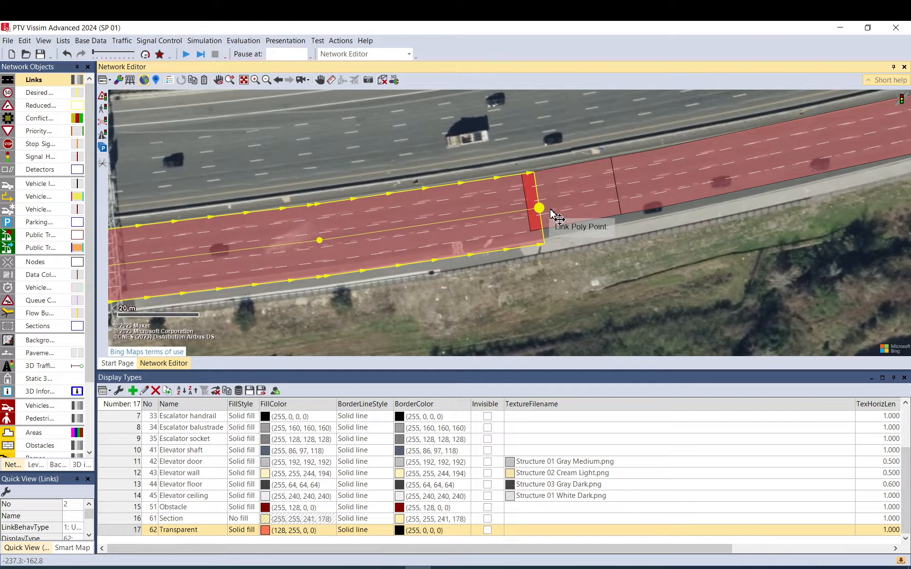
drag(551, 210, 618, 201)
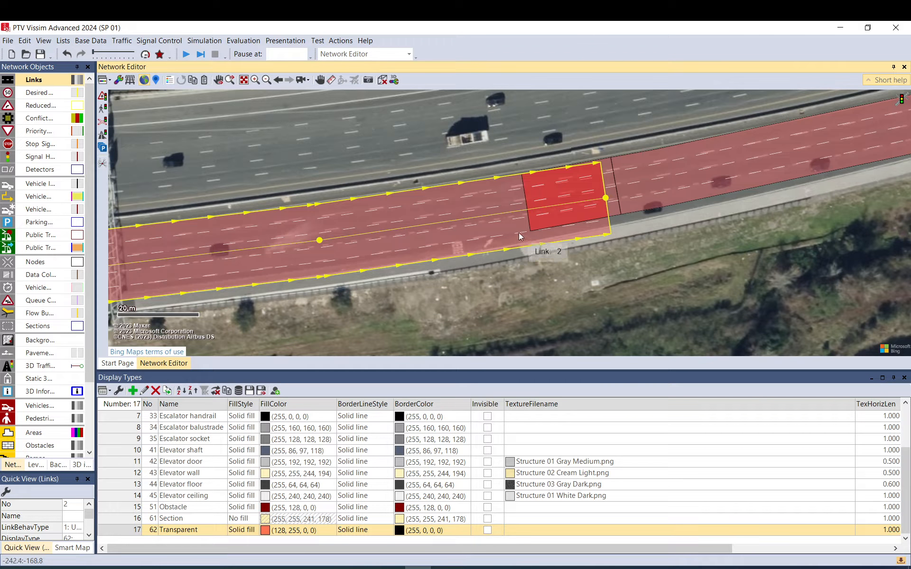
Move the connector's start point east to the extended end of link 2.
click(563, 190)
drag(523, 205, 602, 198)
click(596, 190)
click(391, 275)
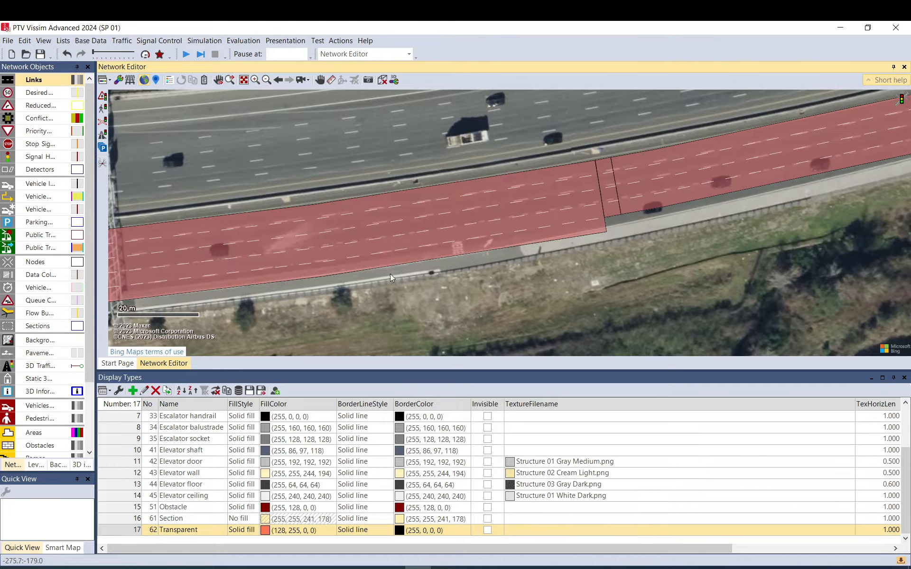
Duplicate link 1 west of the gantry and place the copy over the parallel lanes just south of it.
drag(390, 274, 650, 192)
drag(390, 208, 475, 202)
drag(321, 216, 587, 220)
click(375, 190)
right_click(372, 190)
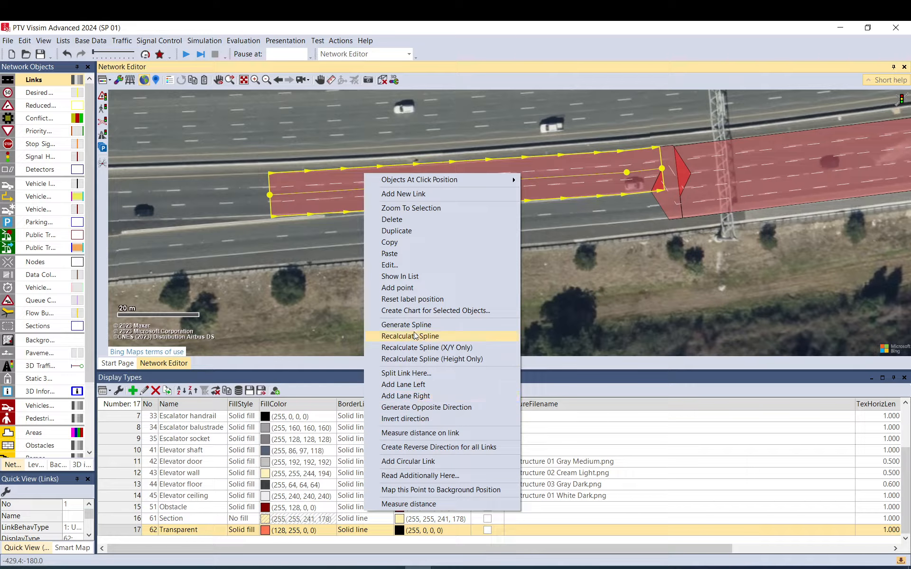
click(396, 232)
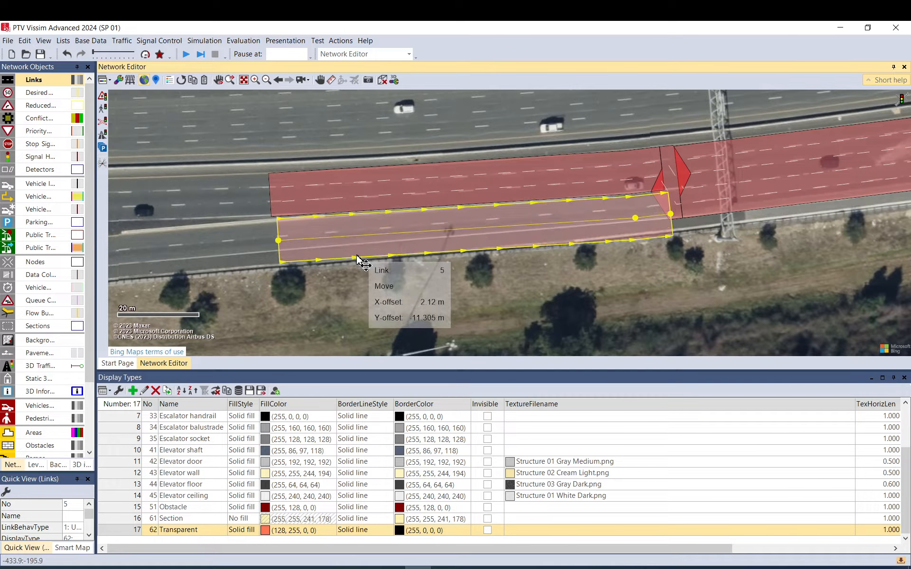
click(353, 259)
Set the duplicated link to 2 lanes and align it with the parallel roadway up to the start of link 2.
double_click(353, 258)
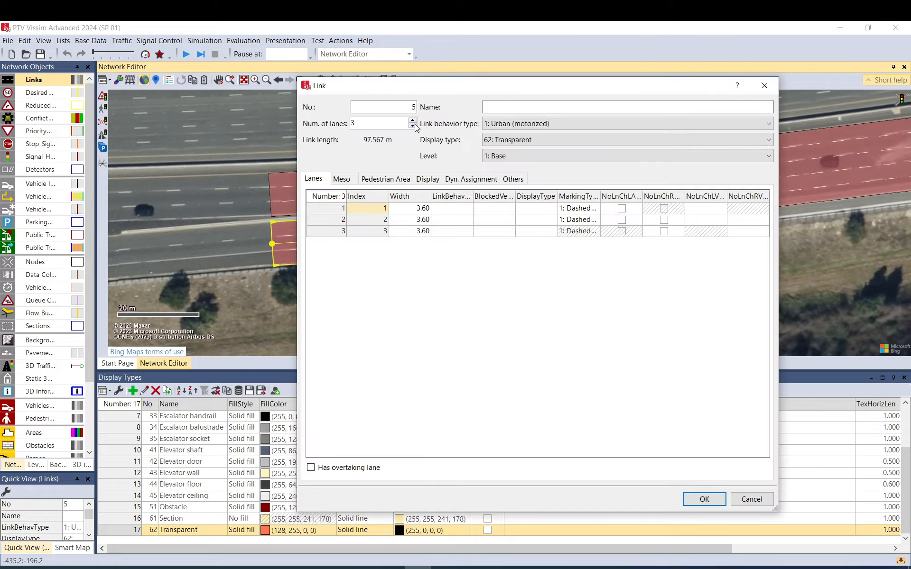
click(413, 126)
click(696, 500)
drag(384, 261, 372, 245)
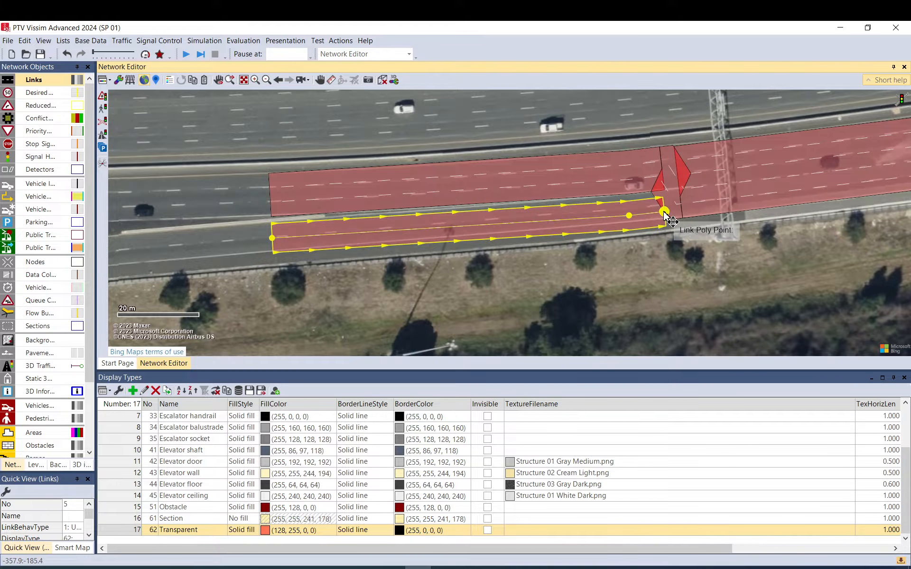
drag(665, 215, 600, 213)
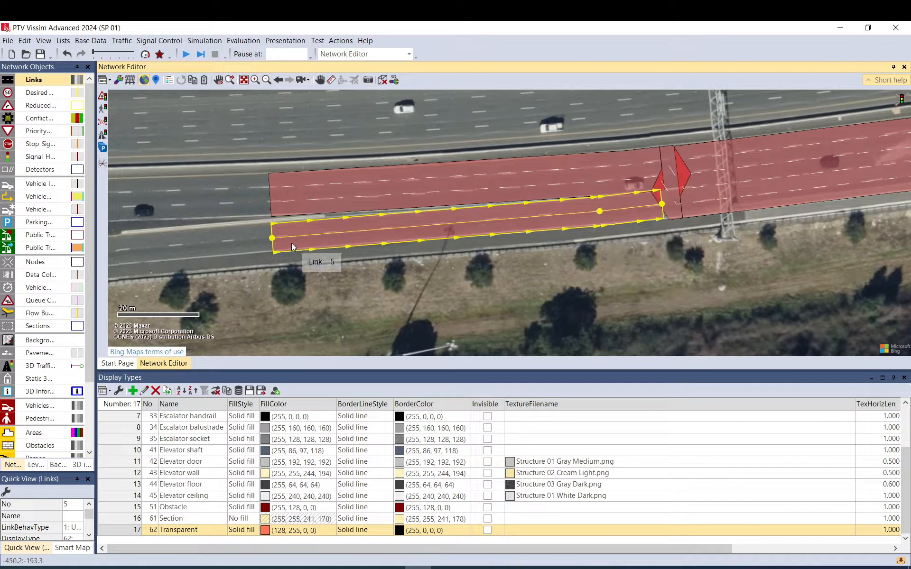
Check the centrelines of the links and connector in wireframe display, and restore the normal display.
click(290, 301)
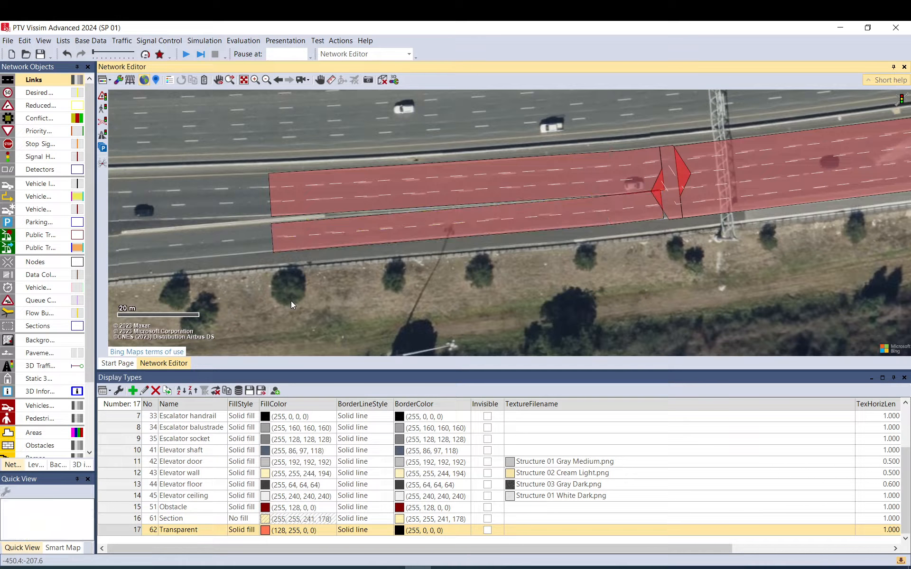
key(ctrl+w)
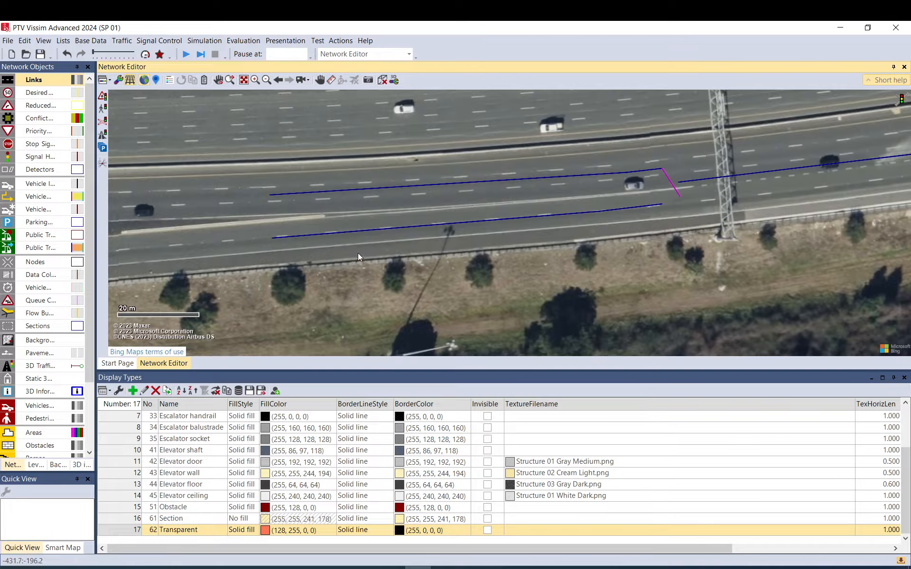
click(132, 81)
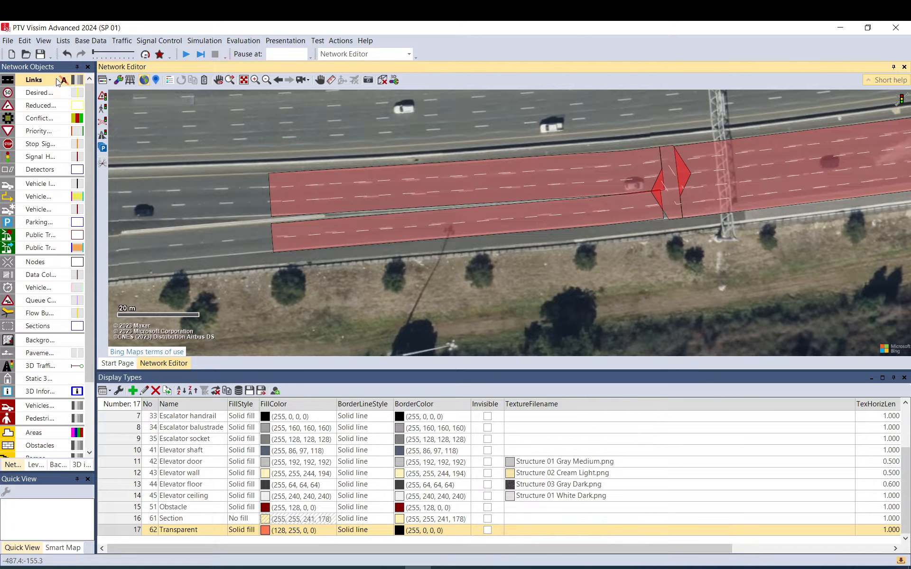
Open the list of links with their lanes and select the connector from link 3 to link 4.
right_click(56, 79)
click(68, 88)
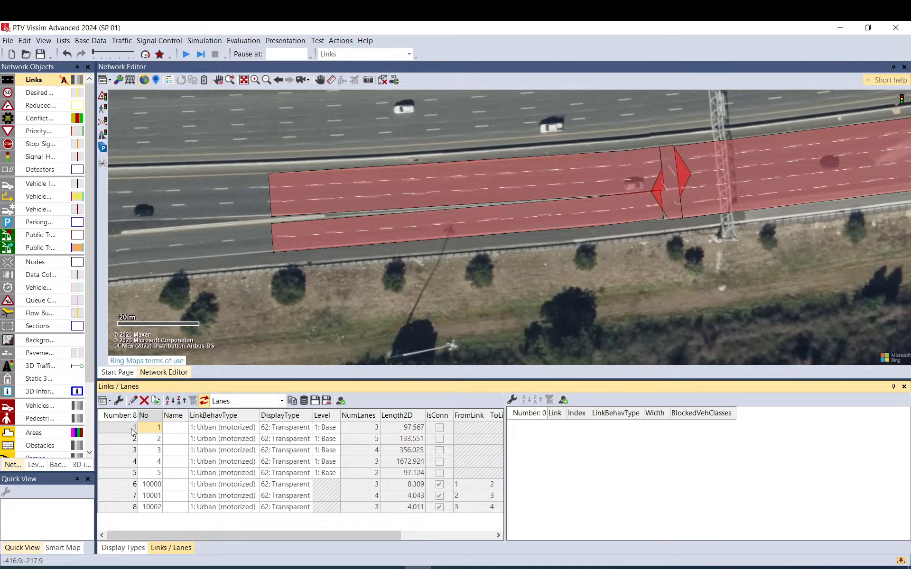
click(133, 432)
click(121, 507)
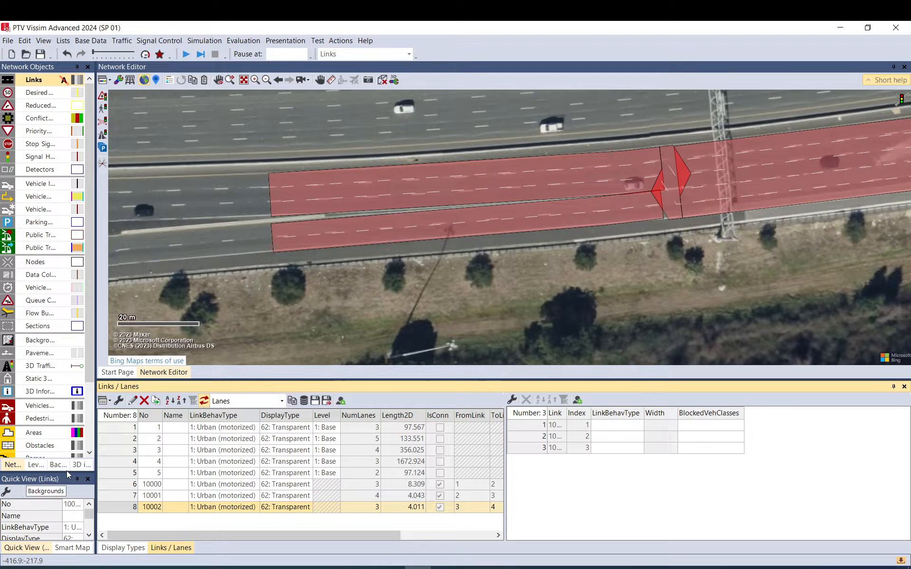
Set the link behaviour type of the connector from link 3 to link 4 to Freeway (free lane selection), and close both lists.
drag(67, 472, 165, 444)
click(154, 442)
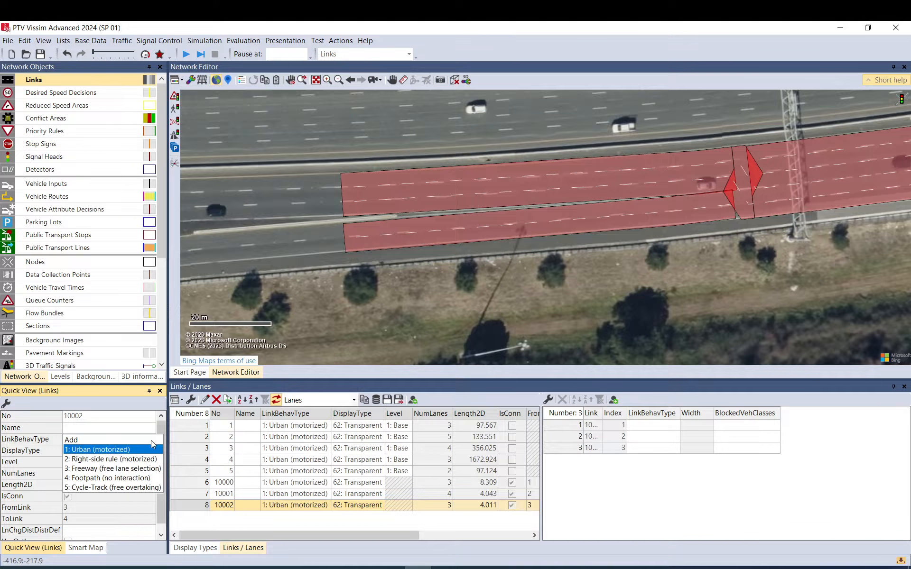
click(99, 469)
click(365, 340)
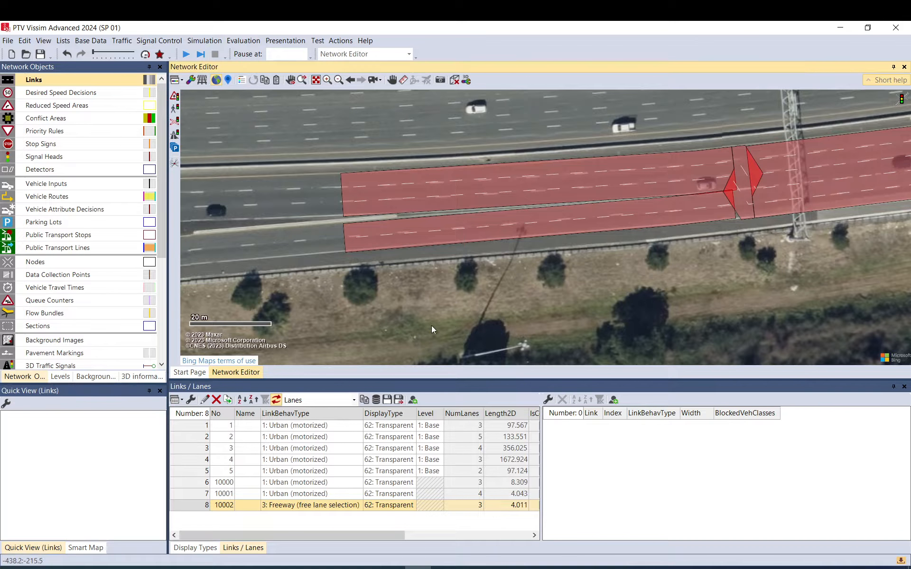
click(904, 387)
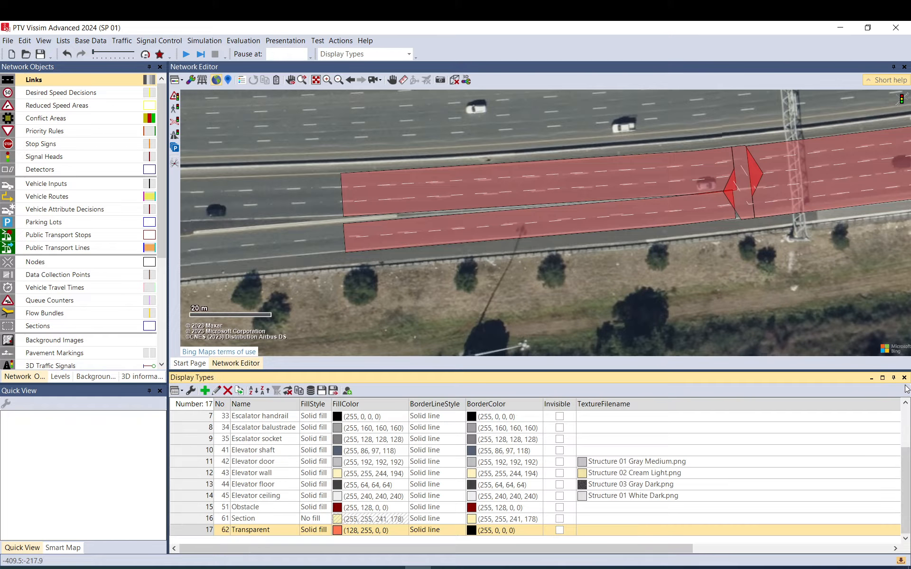
click(905, 378)
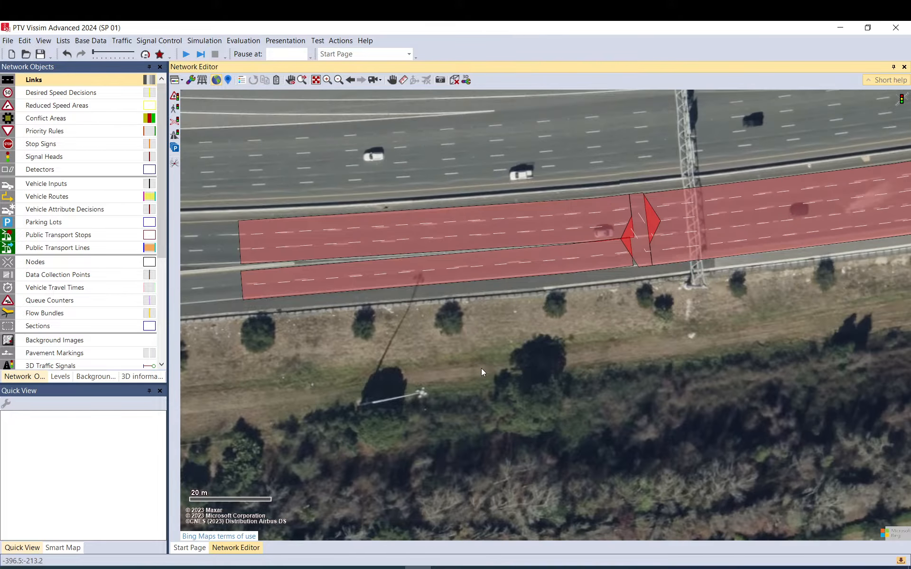
Move the end of the connector from link 1 onto the northern three lanes of link 2.
scroll(651, 293, down, 2)
drag(660, 281, 531, 298)
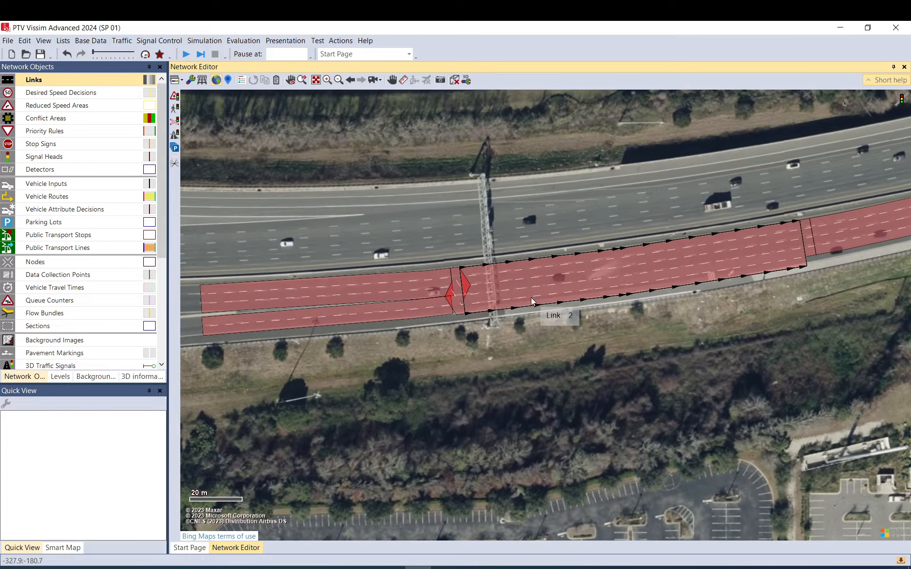
scroll(460, 292, up, 3)
click(456, 297)
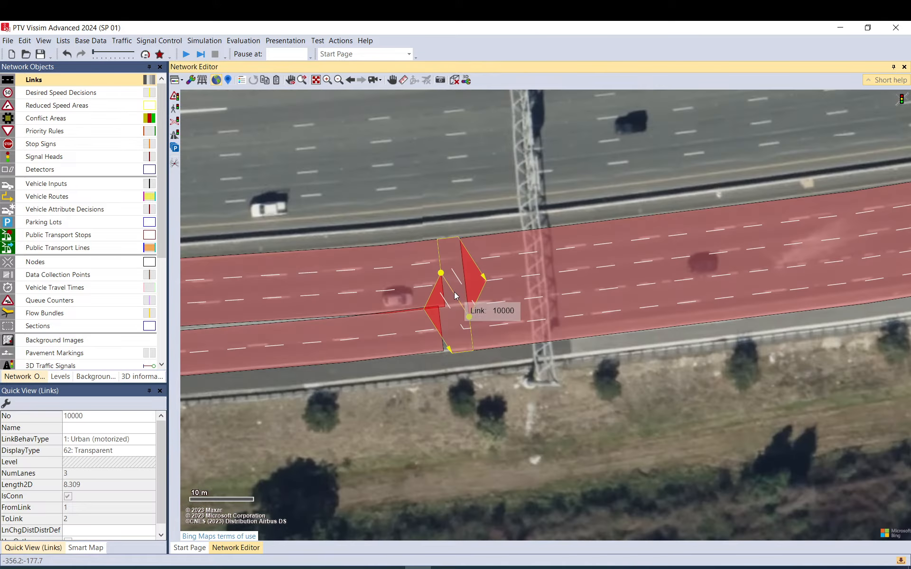
drag(468, 285, 467, 274)
Connect lanes 1 and 2 of link 5 to lanes 1 and 2 of link 2, and adjust link 5's end to meet the connector.
click(440, 332)
drag(439, 332, 485, 348)
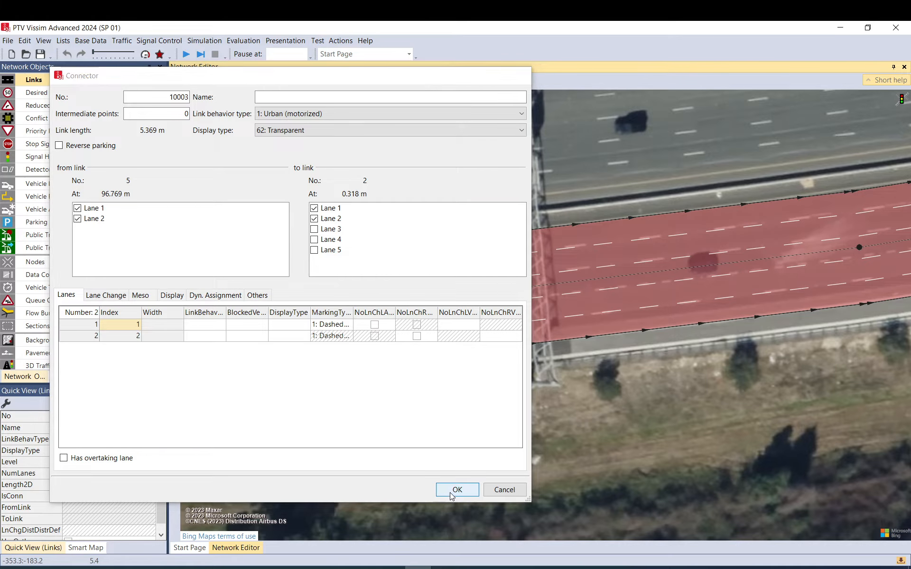
click(450, 493)
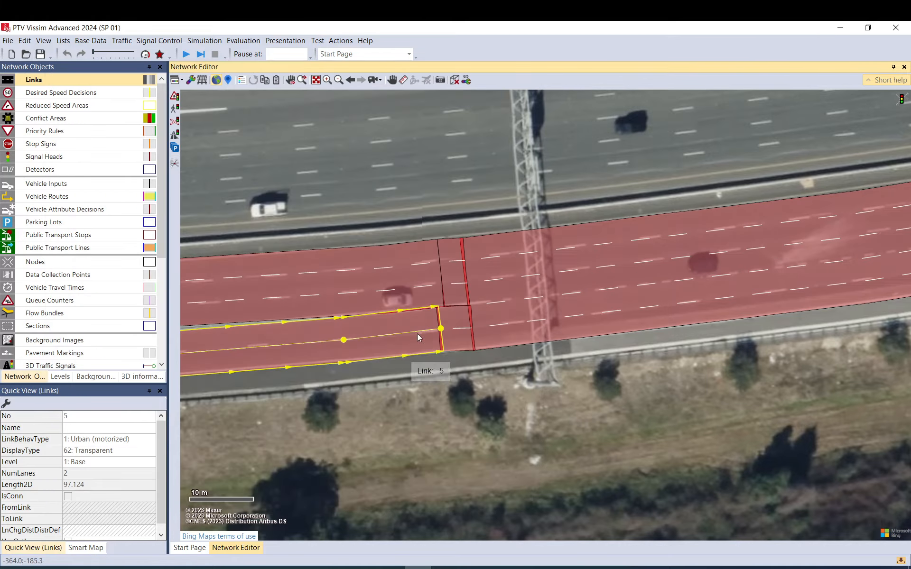
click(443, 334)
drag(443, 333, 449, 334)
click(505, 377)
Move the start of the connector between links 3 and 4 onto the northern three lanes of link 3.
drag(553, 361, 451, 362)
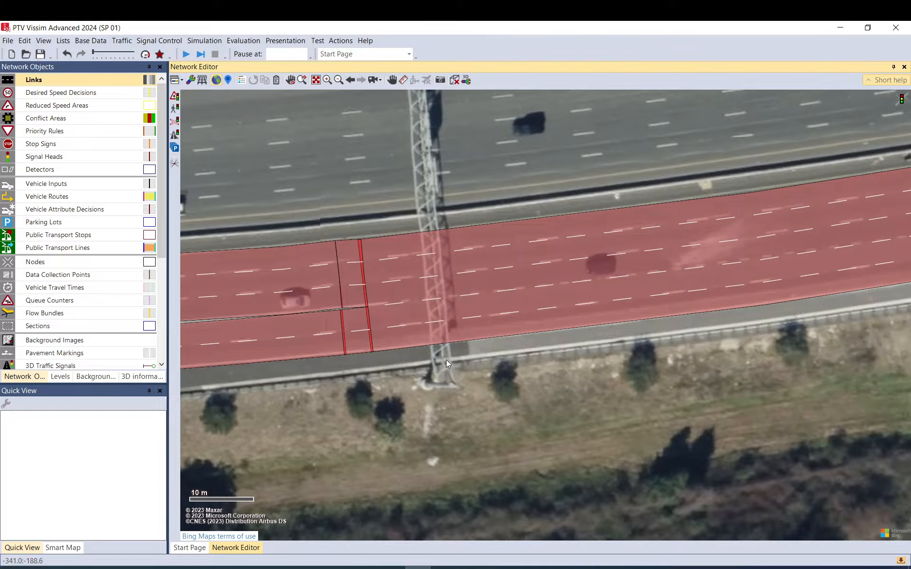
scroll(447, 361, down, 4)
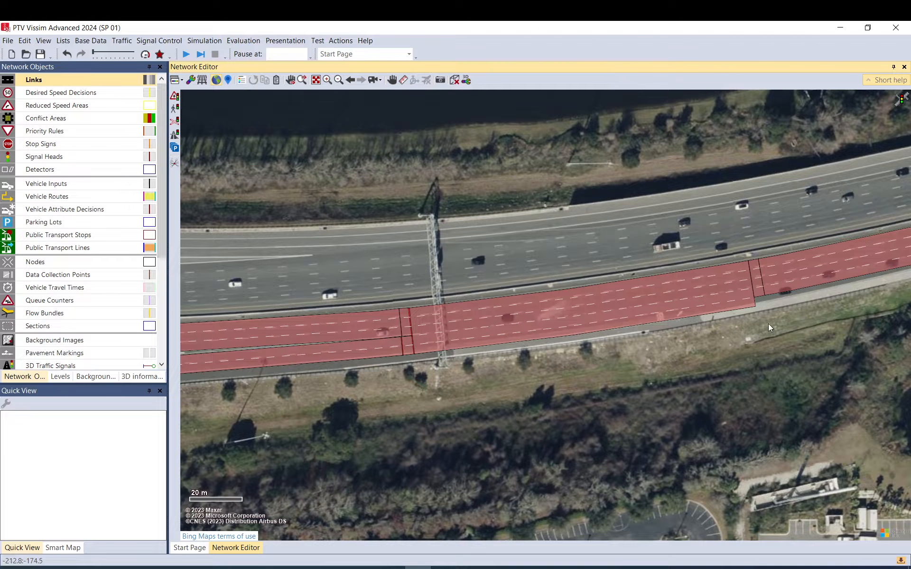
click(520, 333)
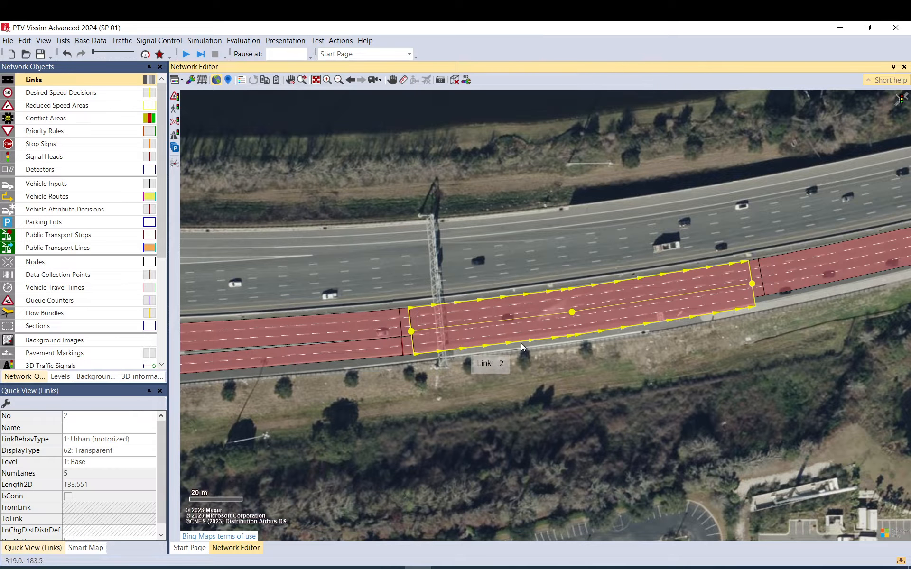
click(584, 364)
drag(647, 346, 525, 362)
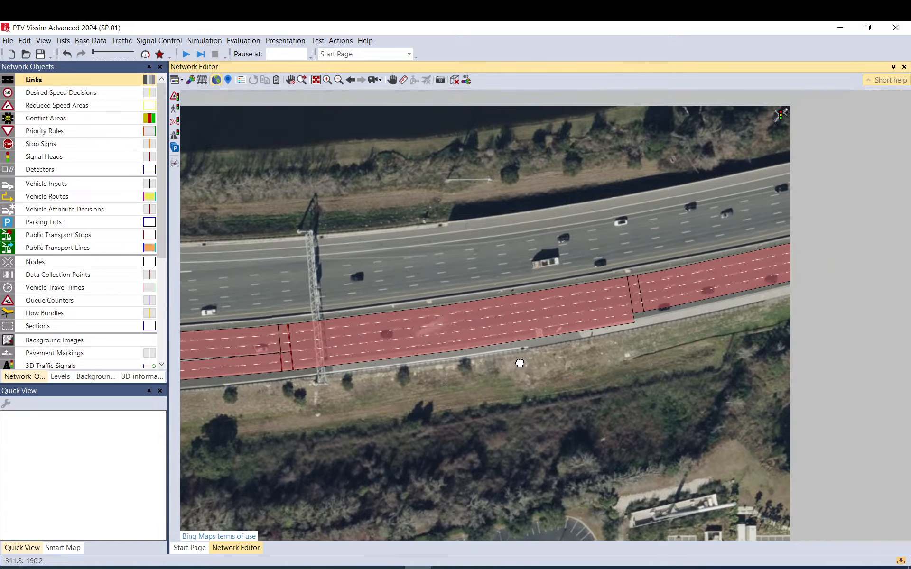
drag(673, 346, 428, 385)
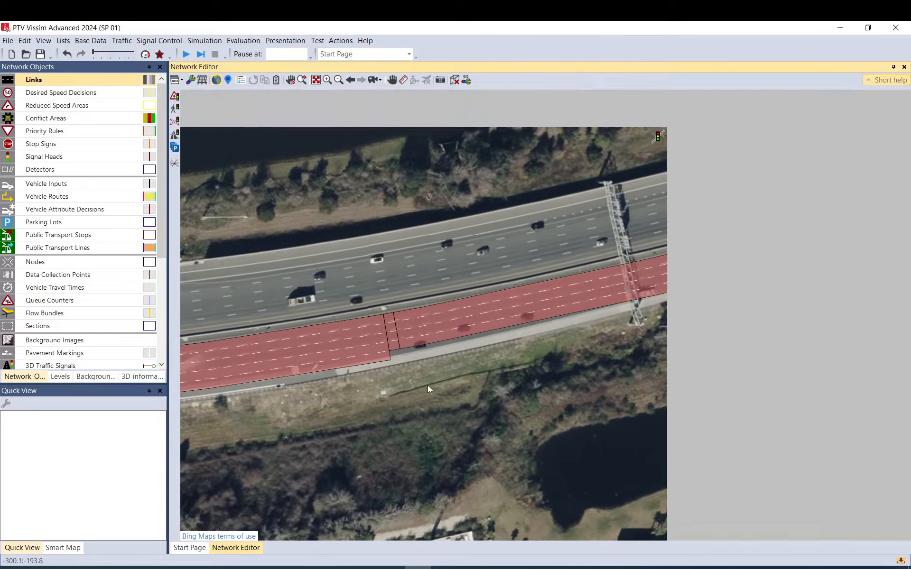
drag(557, 374, 319, 413)
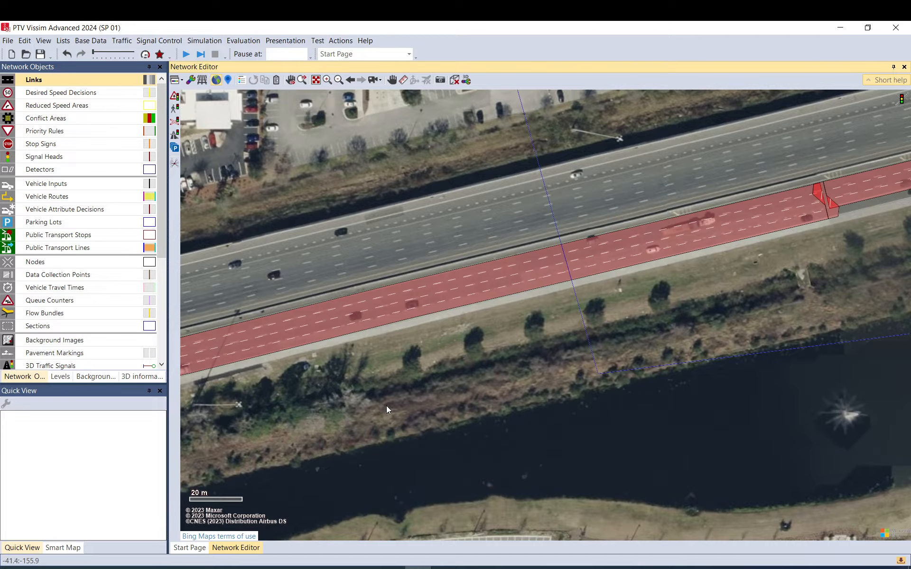
scroll(687, 332, down, 2)
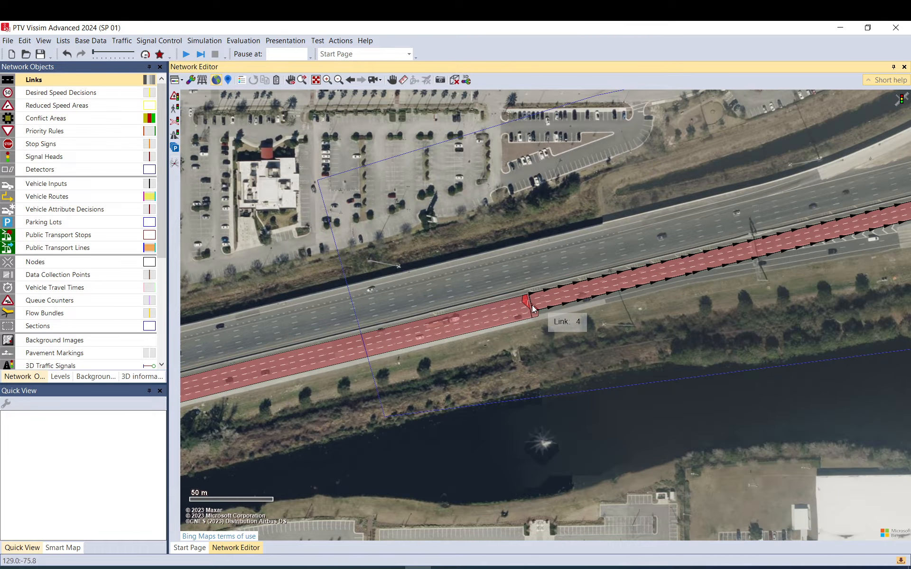
scroll(531, 306, up, 4)
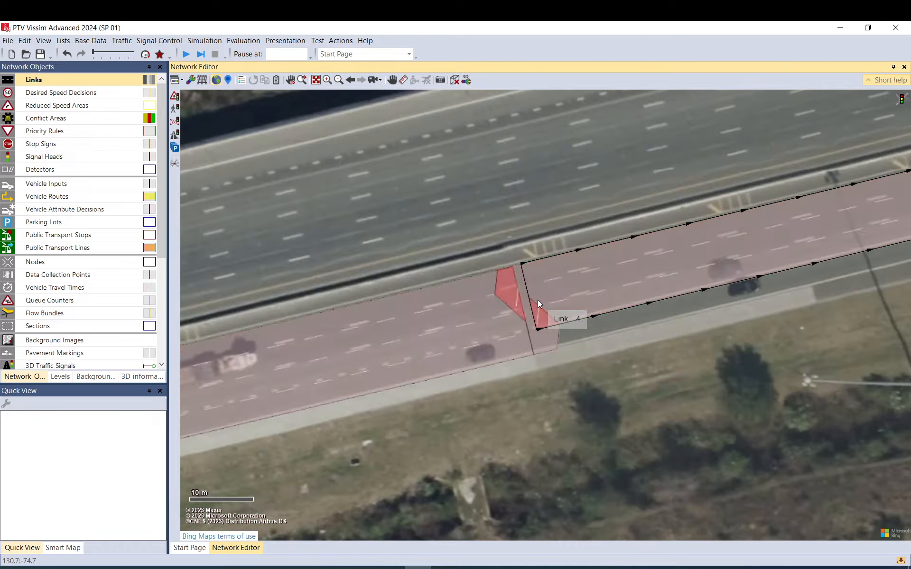
click(538, 301)
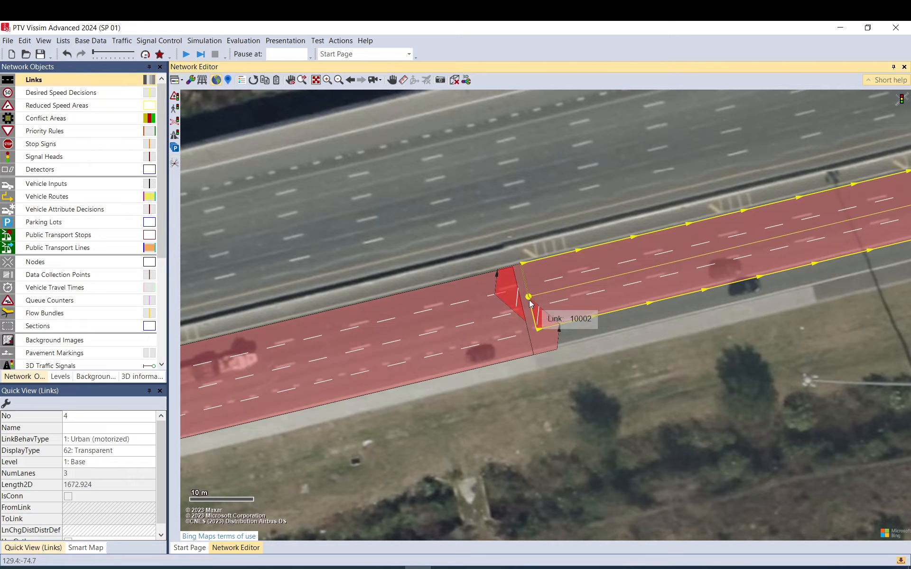
drag(528, 322, 521, 297)
click(590, 349)
Shift the start of link 4 farther east along the mainline, and pull the end of its incoming connector back to that start.
scroll(476, 356, down, 4)
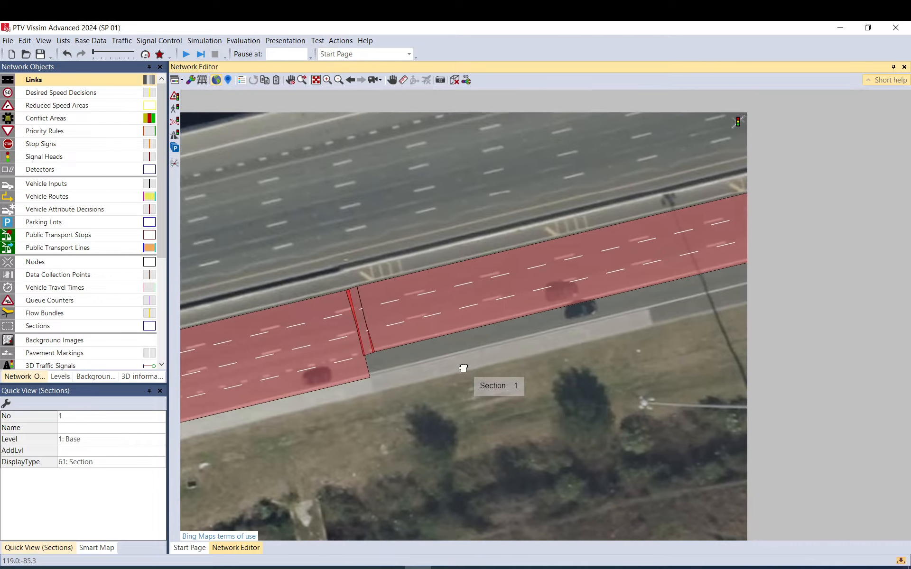
scroll(436, 369, down, 1)
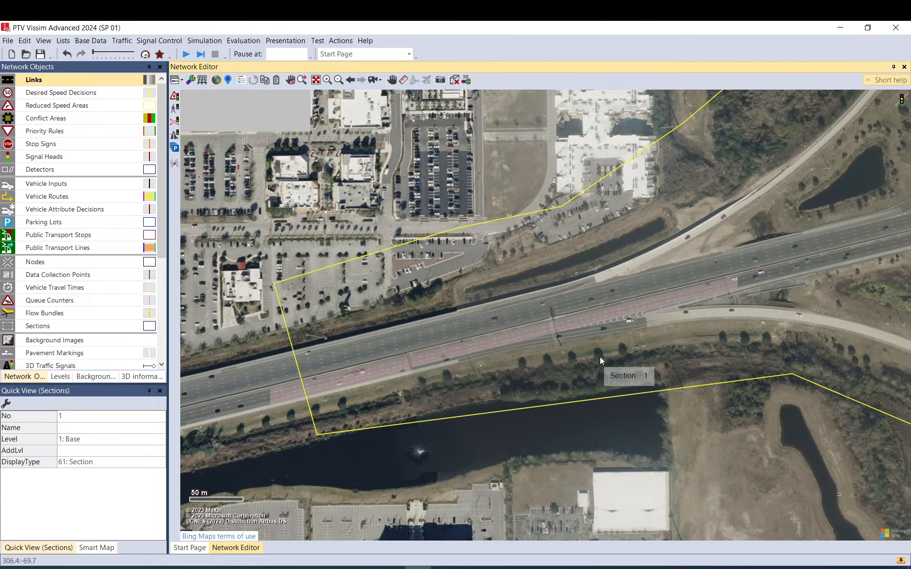
scroll(545, 345, up, 1)
scroll(676, 309, up, 4)
drag(473, 373, 746, 312)
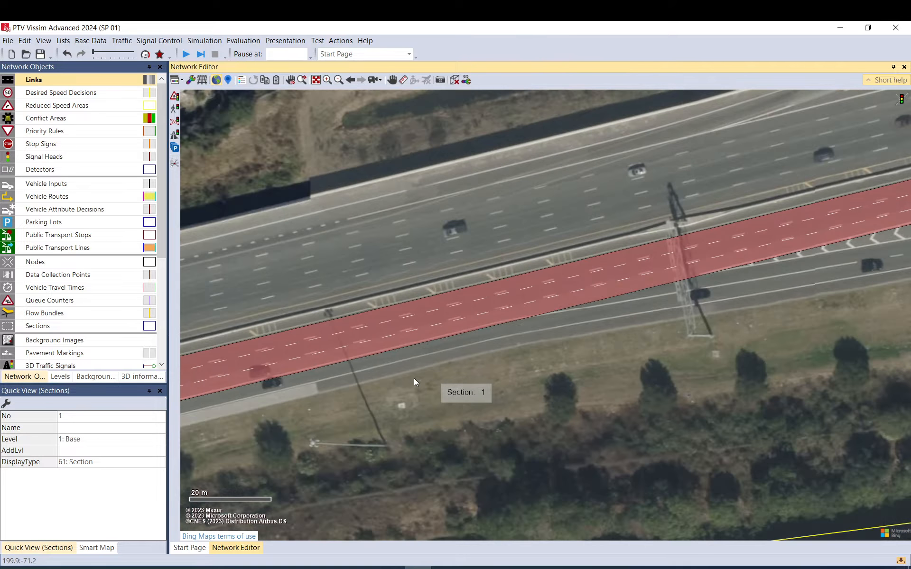
drag(401, 384, 690, 309)
click(460, 317)
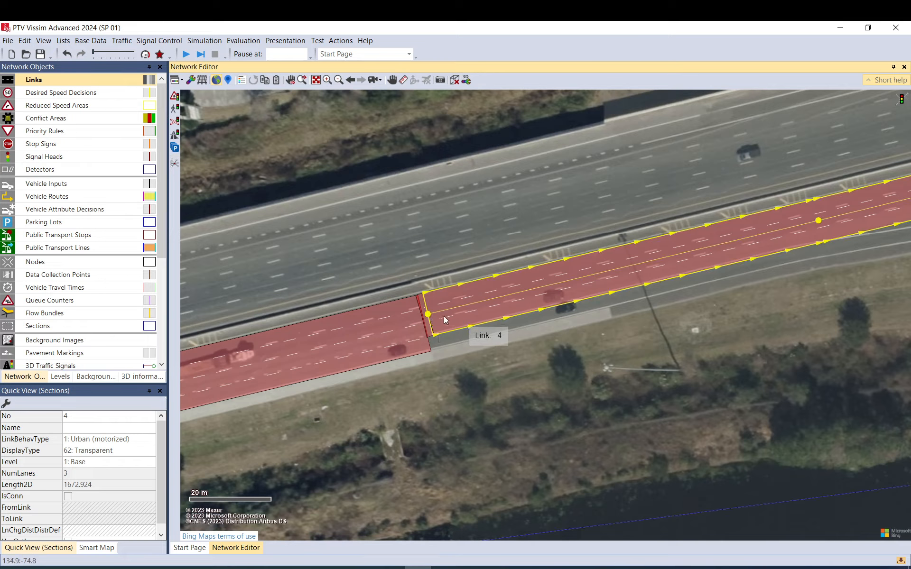
drag(428, 316, 478, 306)
click(525, 297)
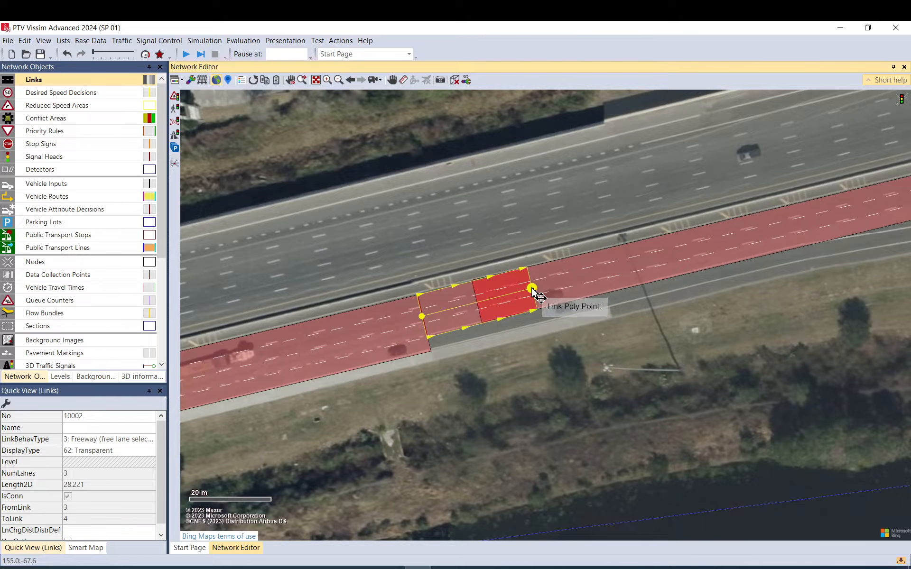
drag(534, 293, 478, 303)
click(540, 329)
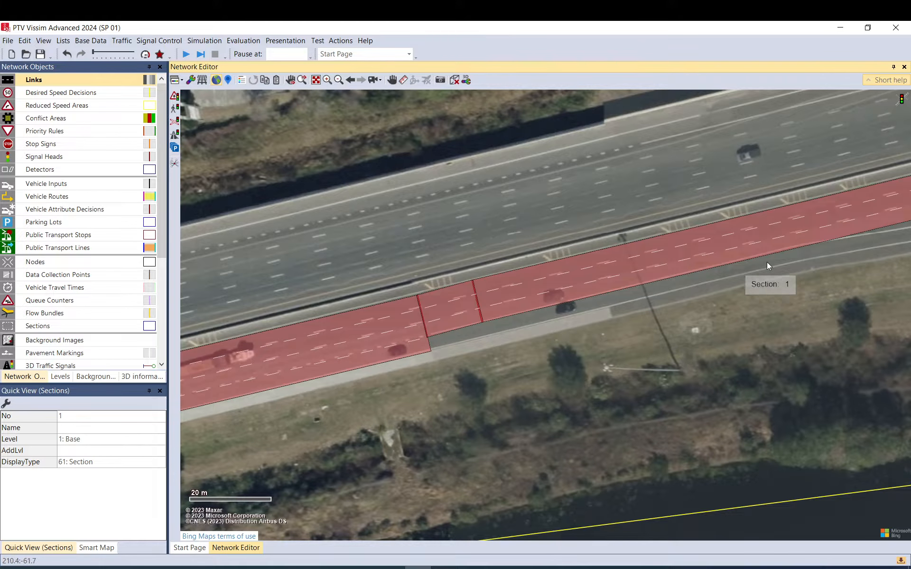
Draw a one-lane link about 107 m long for the exit lane south of link 4, heading east.
drag(767, 262, 457, 300)
drag(410, 318, 574, 287)
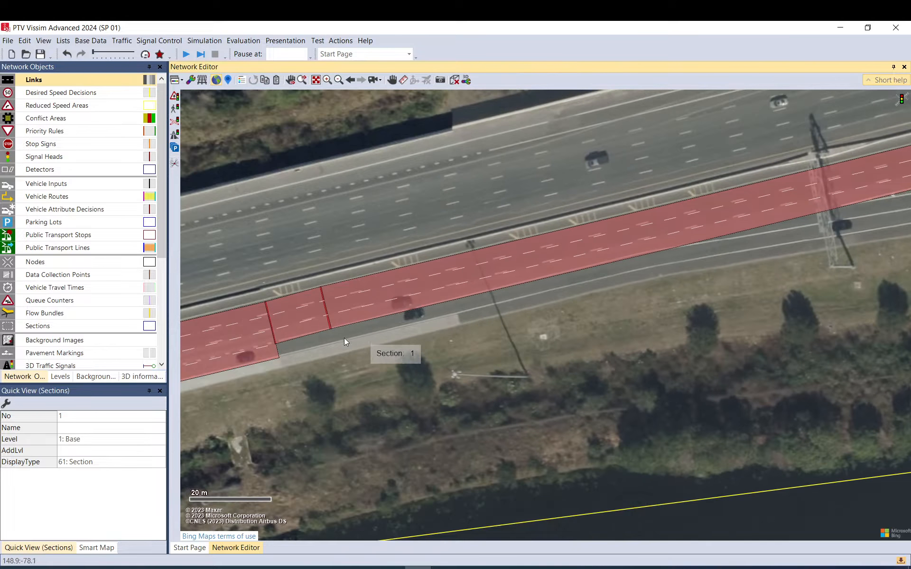
drag(337, 335, 765, 265)
click(413, 127)
click(705, 499)
Reshape the exit-lane link with intermediate points to follow the lane, and extend its end just past the overhead gantry.
drag(551, 299, 515, 295)
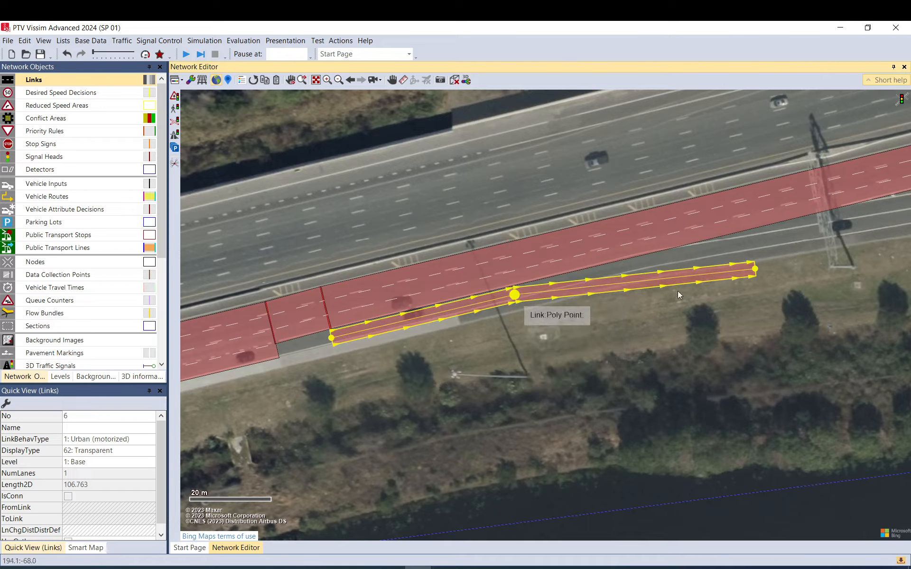
drag(754, 270, 890, 219)
right_click(714, 258)
drag(714, 258, 679, 257)
click(745, 290)
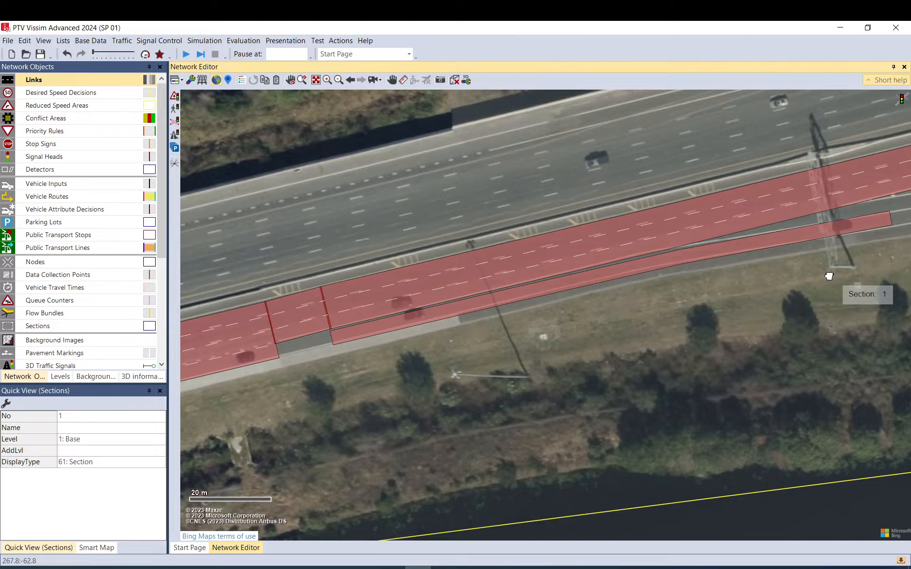
Extend the exit-lane link farther east along the ramp to the dark car beside the painted gore.
drag(829, 277, 440, 362)
click(456, 319)
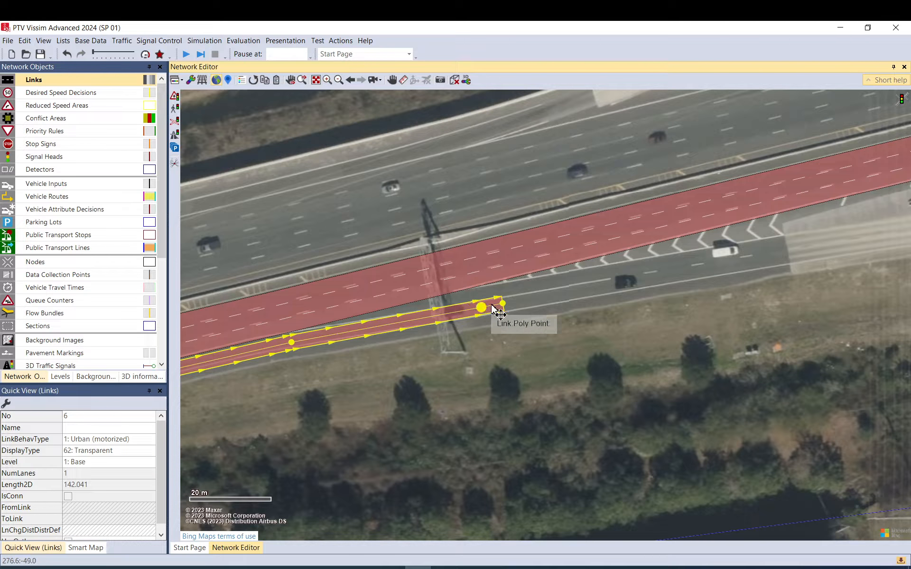
drag(505, 307, 611, 288)
click(651, 351)
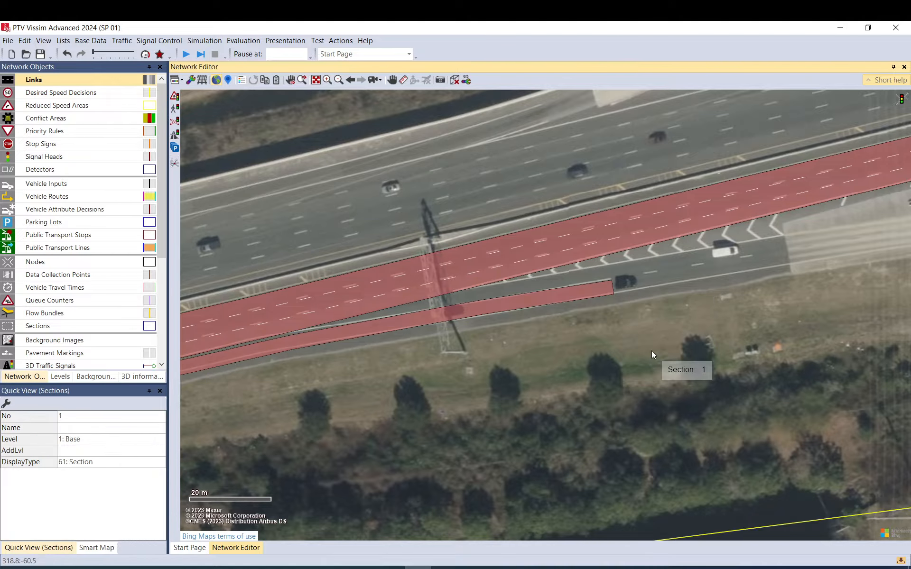
Add a connector from lane 1 of link 3 to the exit-lane link.
scroll(350, 361, down, 3)
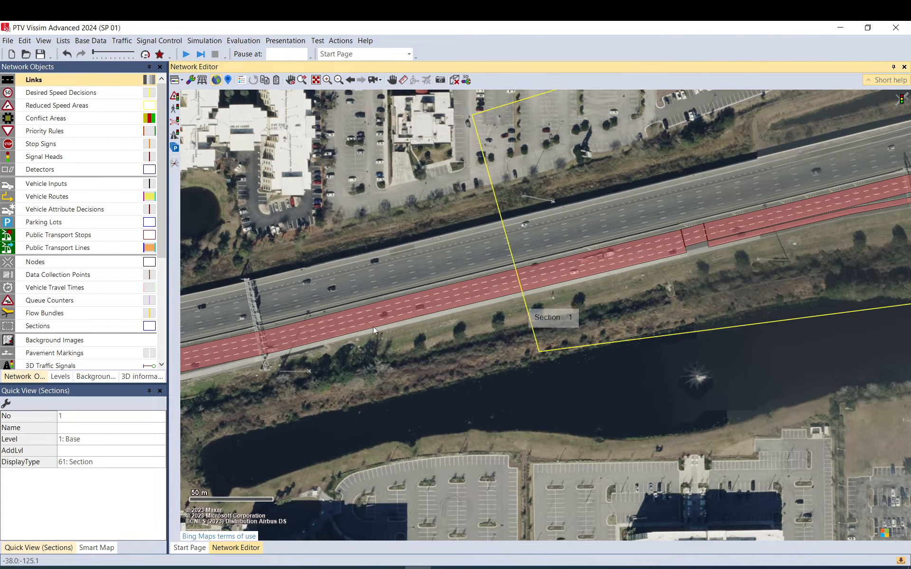
drag(742, 255, 305, 325)
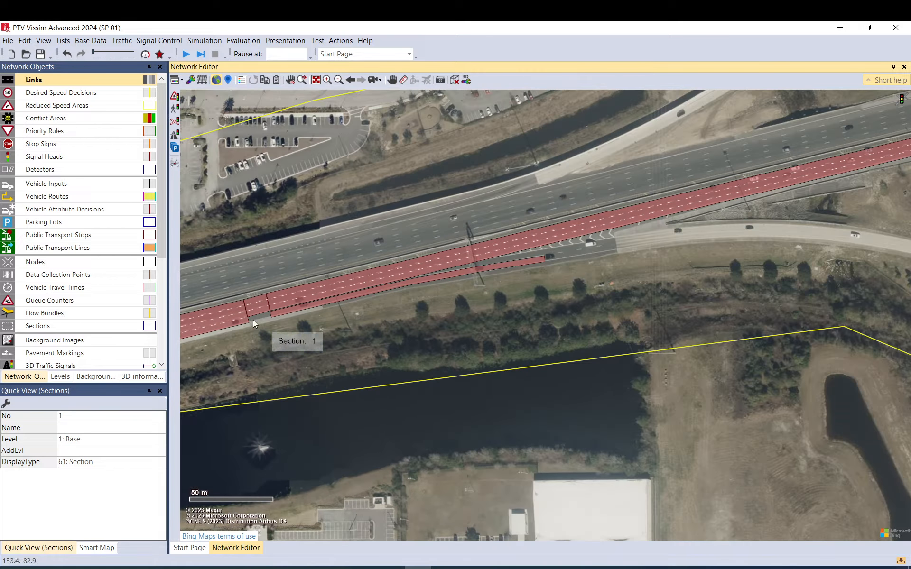
scroll(245, 319, up, 3)
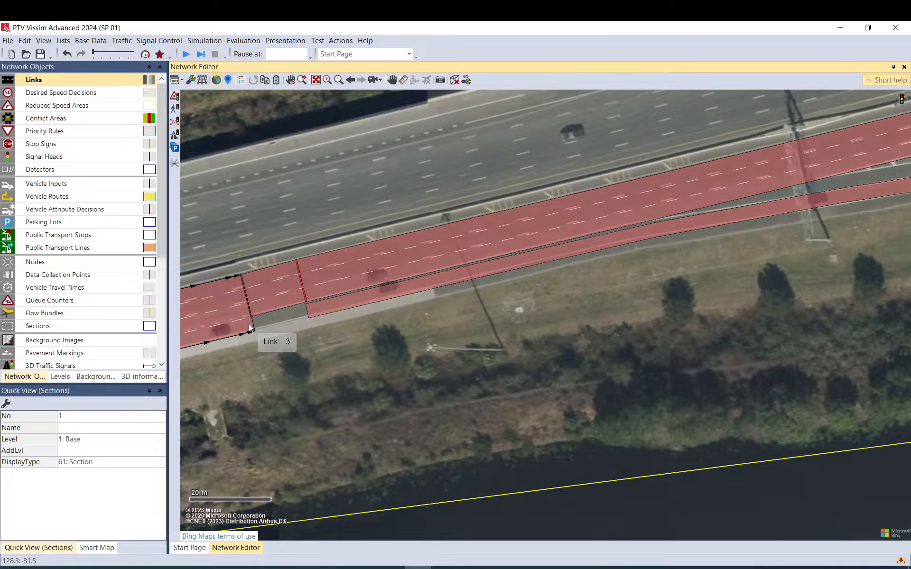
drag(249, 323, 308, 309)
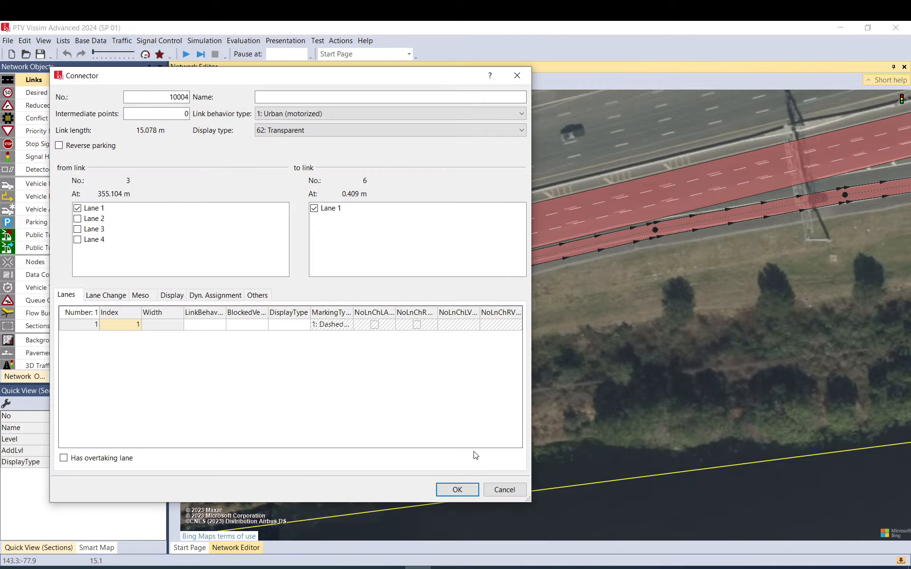
click(468, 493)
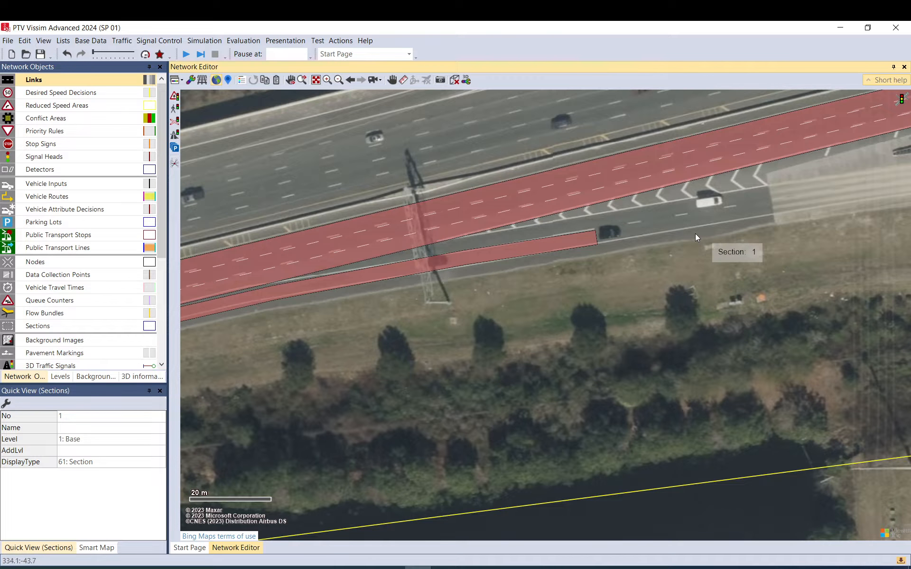
Extend the exit-lane link past the dark car and split it at 169.67 m with an automatically generated connector.
drag(670, 237, 572, 252)
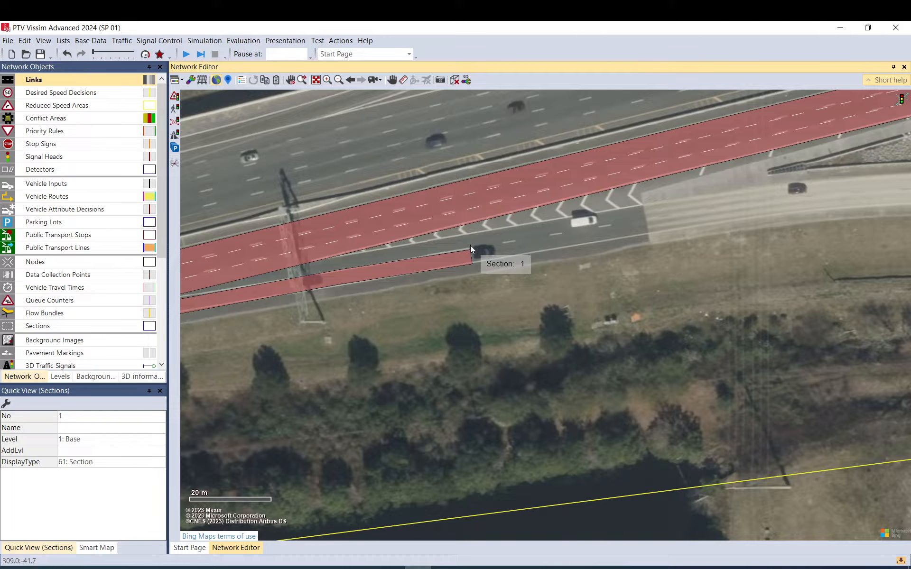
click(467, 257)
drag(470, 256, 502, 250)
right_click(471, 254)
click(508, 428)
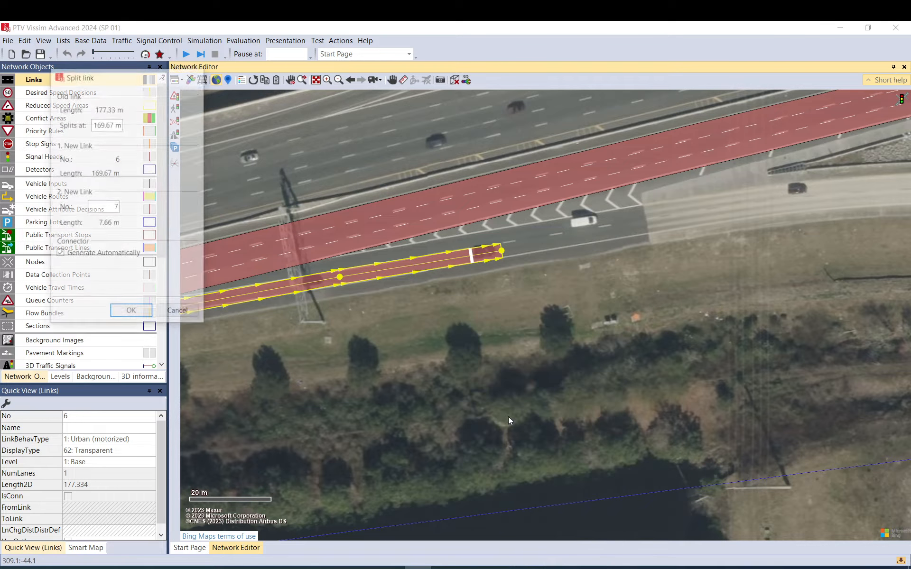
click(132, 313)
Set the number of lanes to 2 on the short link east of the split.
double_click(488, 255)
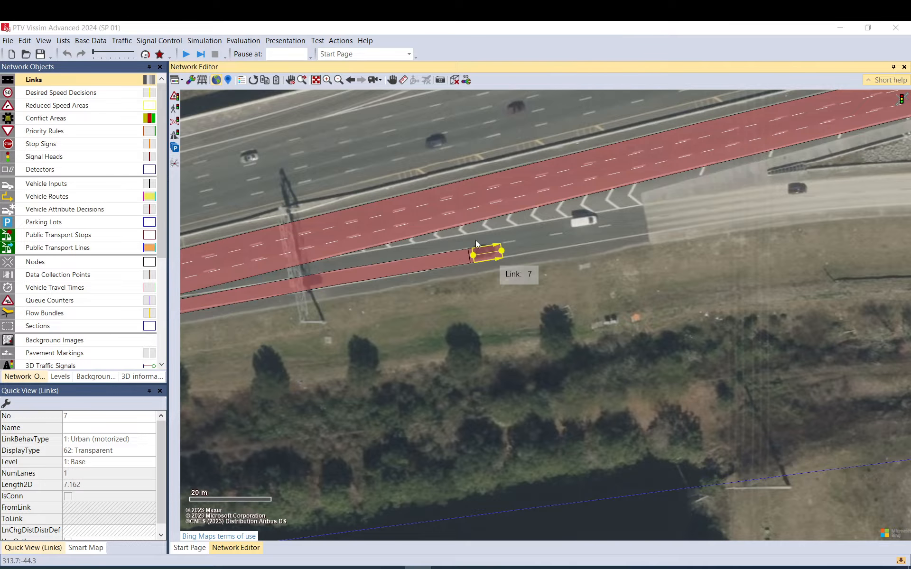
click(412, 121)
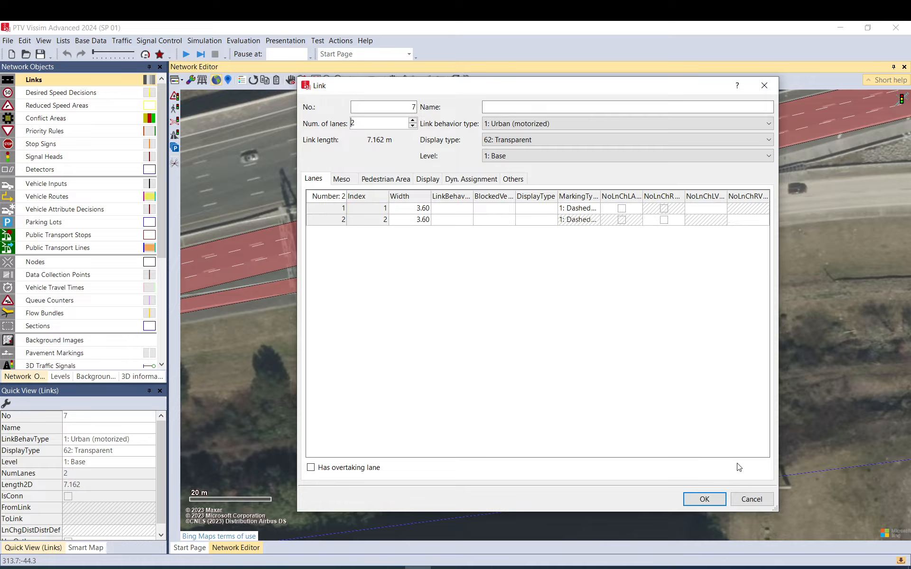
click(718, 501)
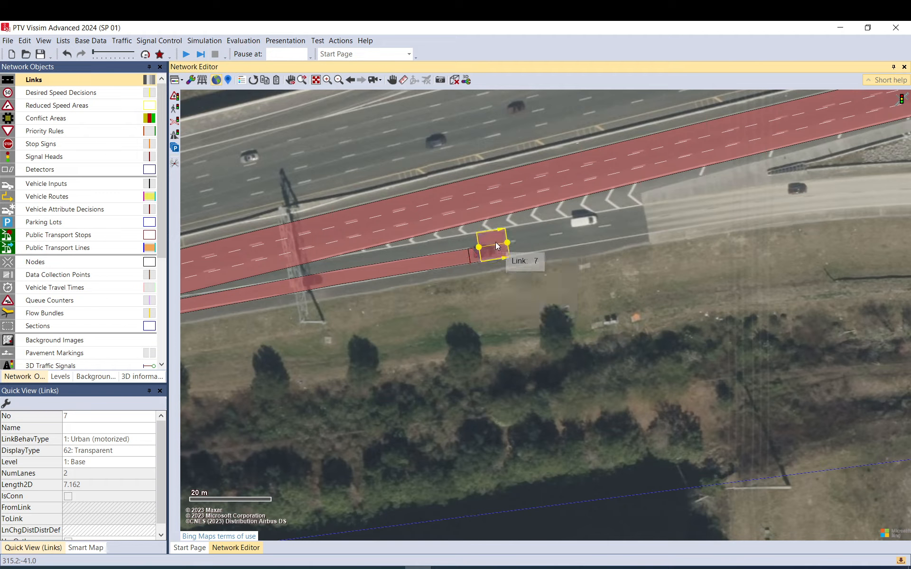
click(395, 257)
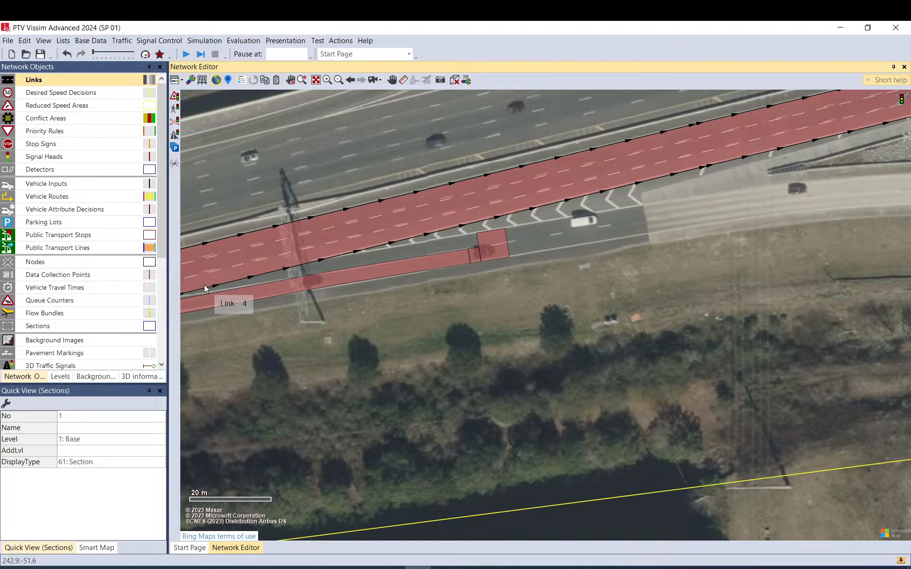
Add a one-lane connector from lane 1 of link 4 to lane 2 of the two-lane exit link.
drag(194, 286, 478, 241)
click(332, 209)
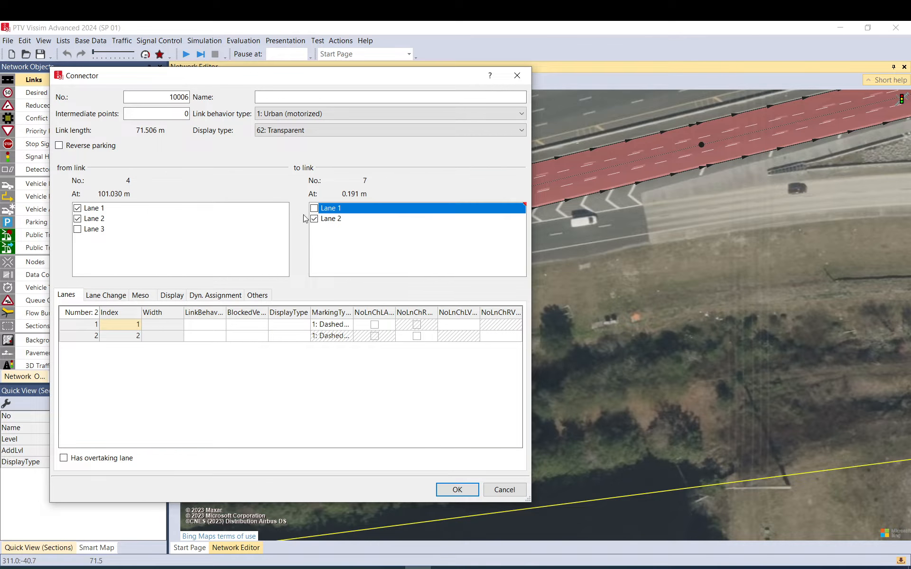
click(150, 219)
click(457, 490)
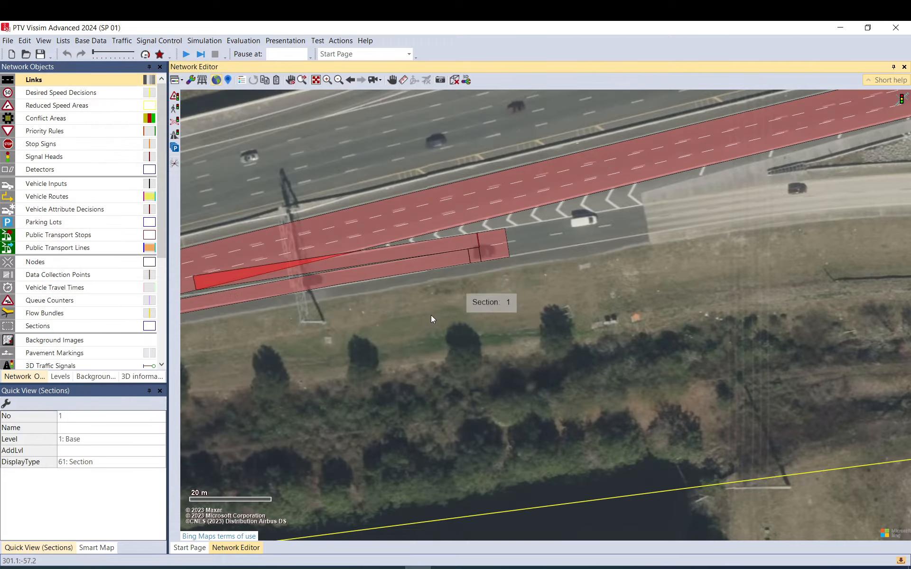
Shift the new connector's start farther upstream on link 4 and check the layout in wireframe display.
scroll(727, 314, up, 2)
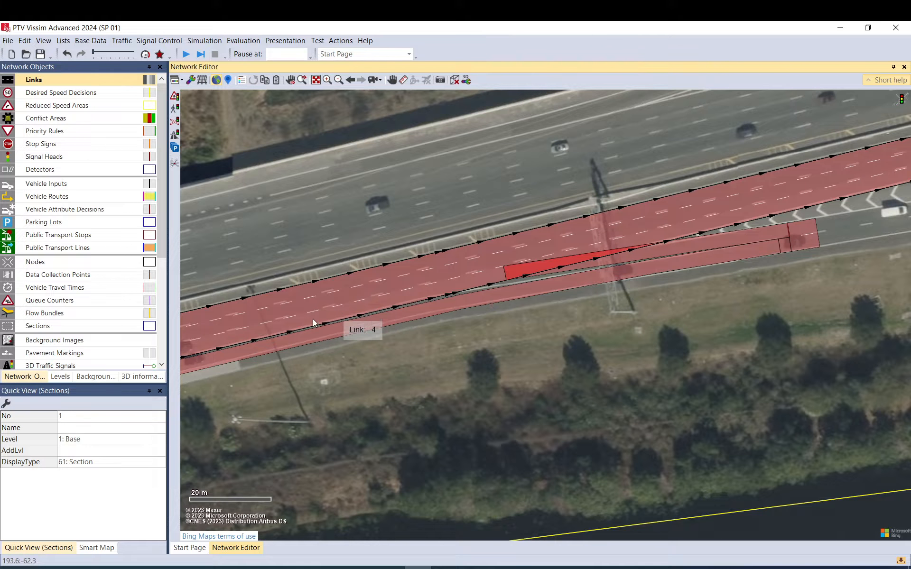
click(522, 273)
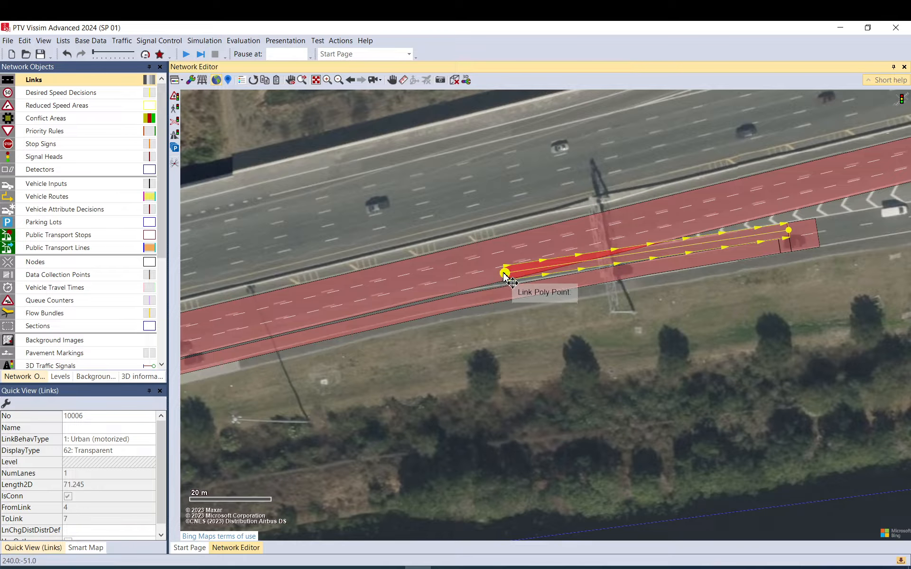
drag(489, 273, 469, 281)
click(202, 80)
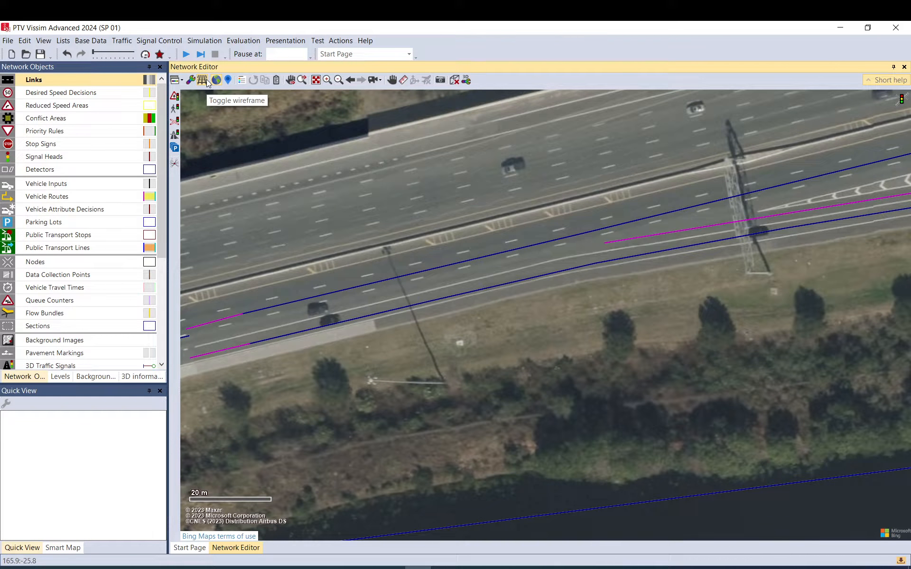
click(207, 81)
Extend the two-lane exit link east along the ramp to about 114 m, with an intermediate point on the curve.
drag(720, 172, 385, 187)
drag(613, 188, 758, 191)
click(321, 240)
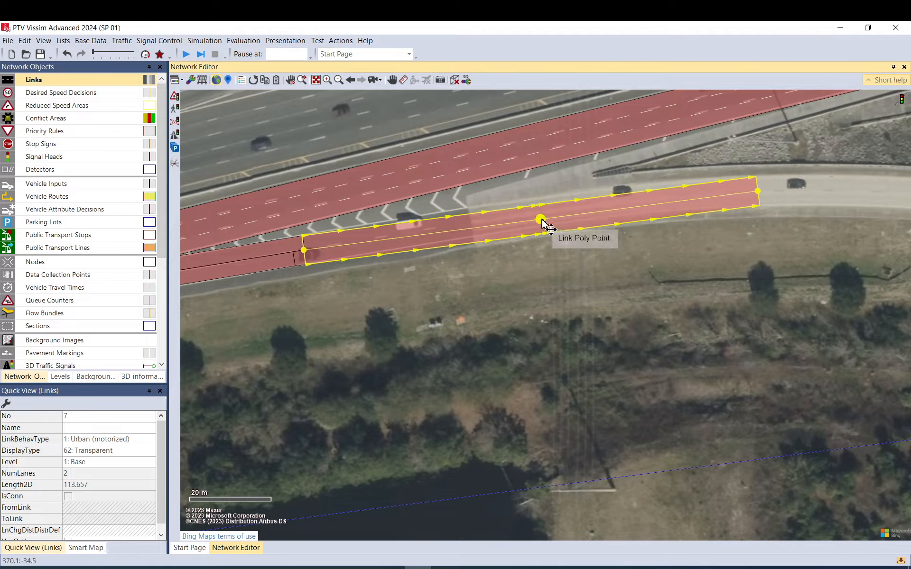
drag(541, 220, 519, 215)
Extend the two-lane exit link to the overhead gantry, about 363 m long, with intermediate points following the ramp curve.
click(762, 233)
drag(758, 234, 873, 366)
scroll(244, 210, down, 2)
click(221, 211)
drag(343, 246, 321, 210)
drag(391, 227, 406, 215)
drag(456, 232, 483, 227)
drag(536, 269, 423, 222)
drag(480, 240, 492, 244)
drag(611, 314, 383, 230)
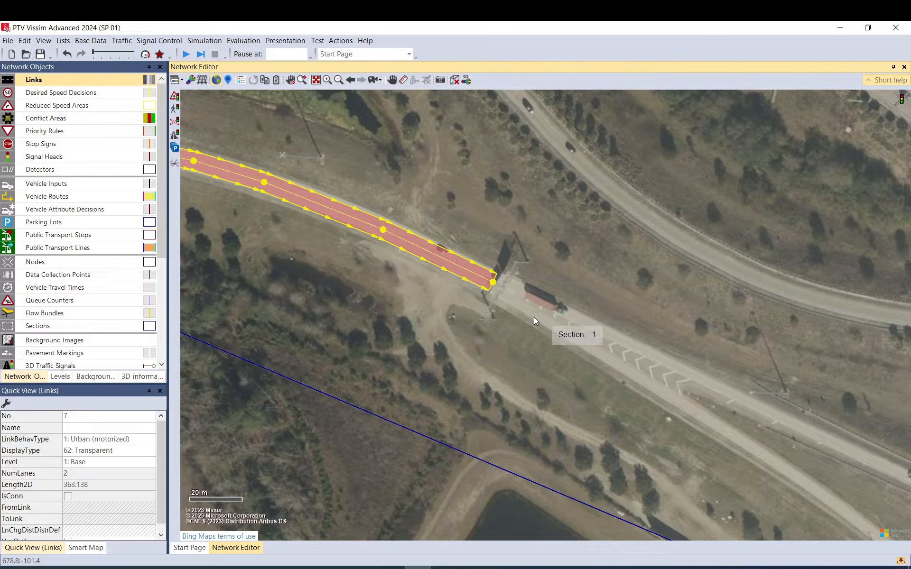
Refine the end of the two-lane exit link at the overhead gantry, bringing its length to about 365 m.
scroll(541, 307, up, 2)
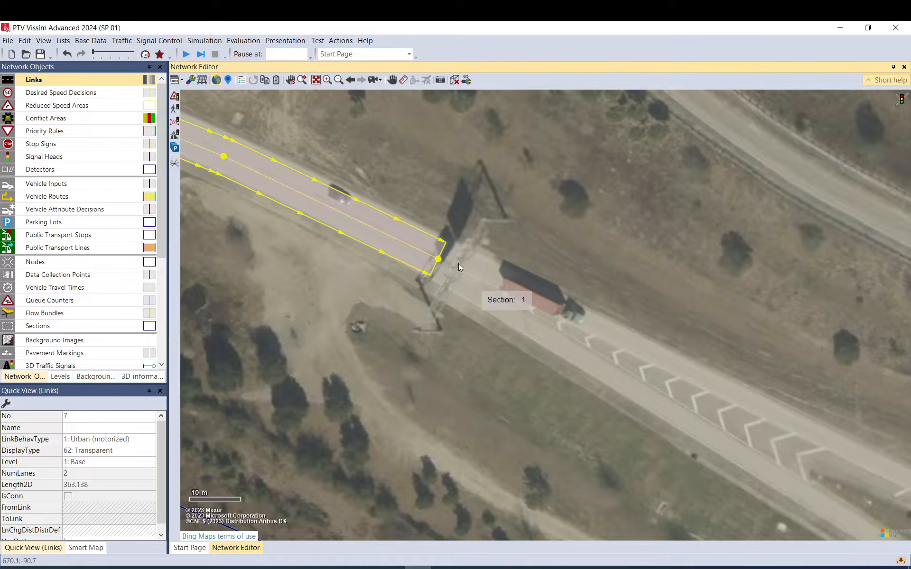
scroll(459, 264, up, 2)
mouse_move(417, 250)
mouse_down()
mouse_move(434, 273)
mouse_move(400, 345)
mouse_move(435, 279)
mouse_move(429, 256)
mouse_up()
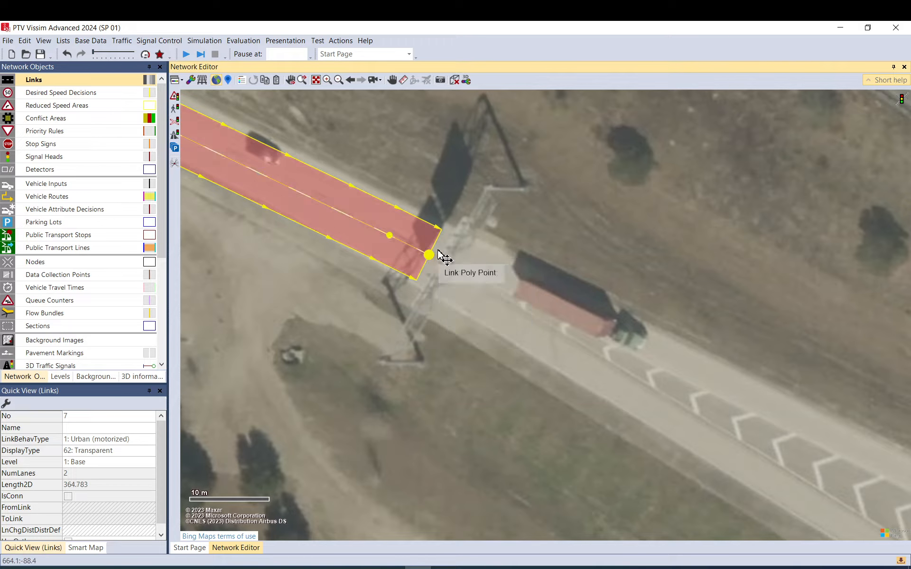
click(491, 238)
Draw a one-lane link about 75 m long along the ramp's southern branch and connect lane 1 of link 7 to it.
drag(527, 292, 429, 215)
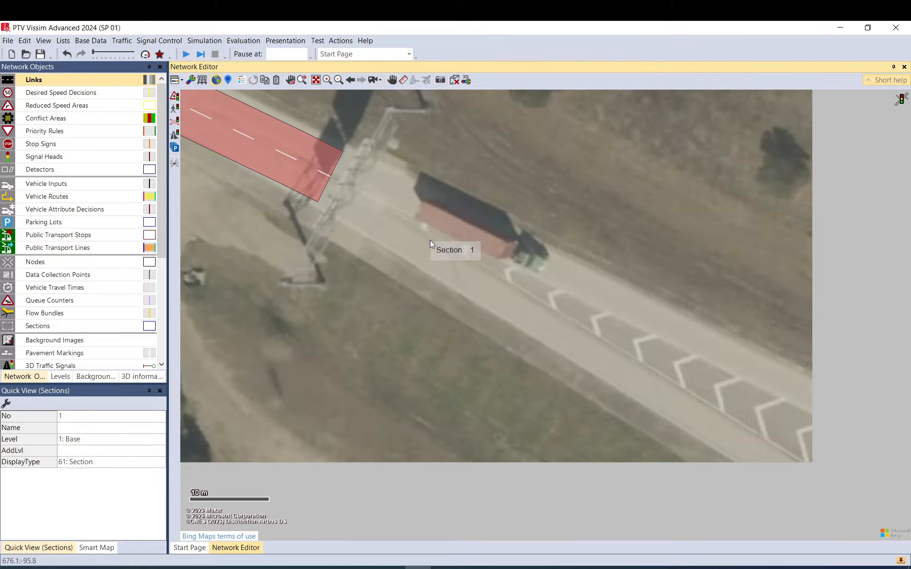
scroll(430, 240, down, 3)
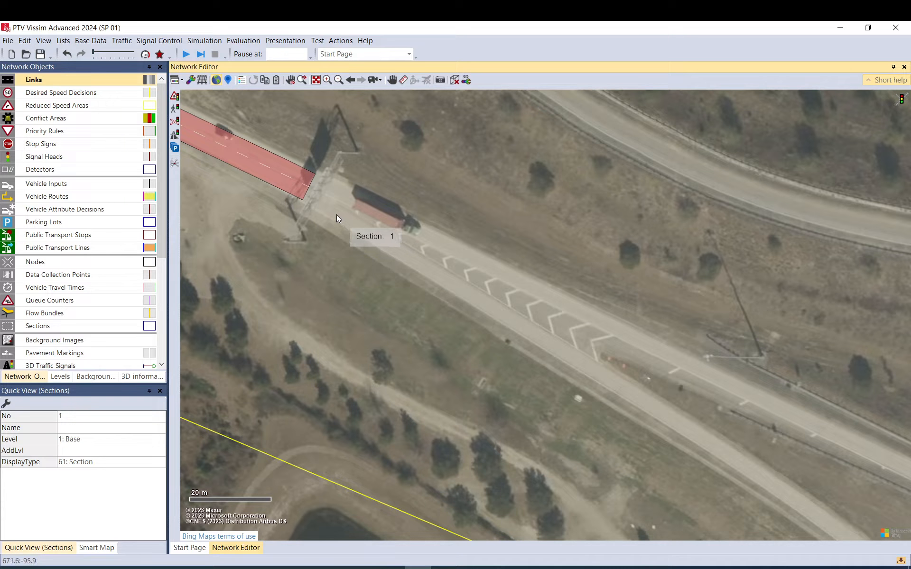
mouse_move(337, 217)
mouse_down()
mouse_move(562, 335)
mouse_move(598, 377)
mouse_up()
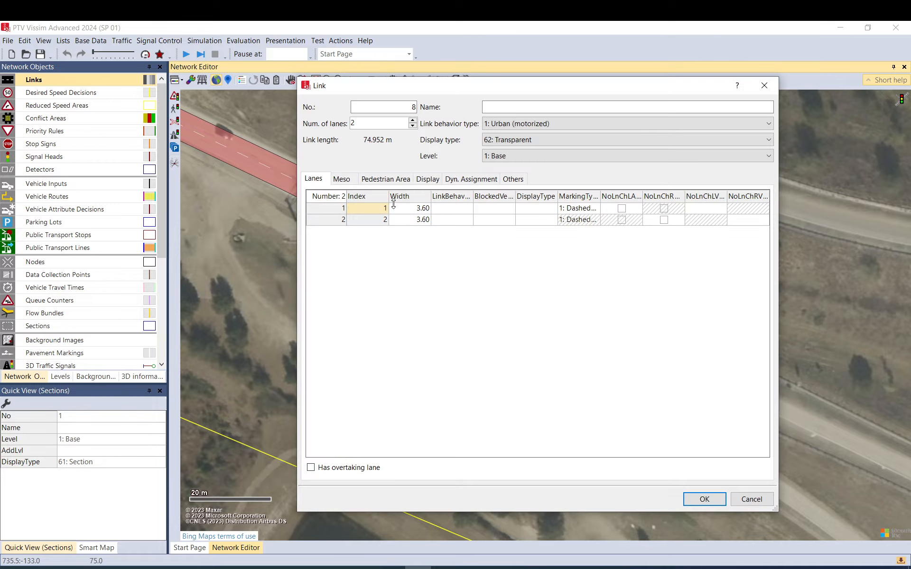
click(413, 126)
click(696, 500)
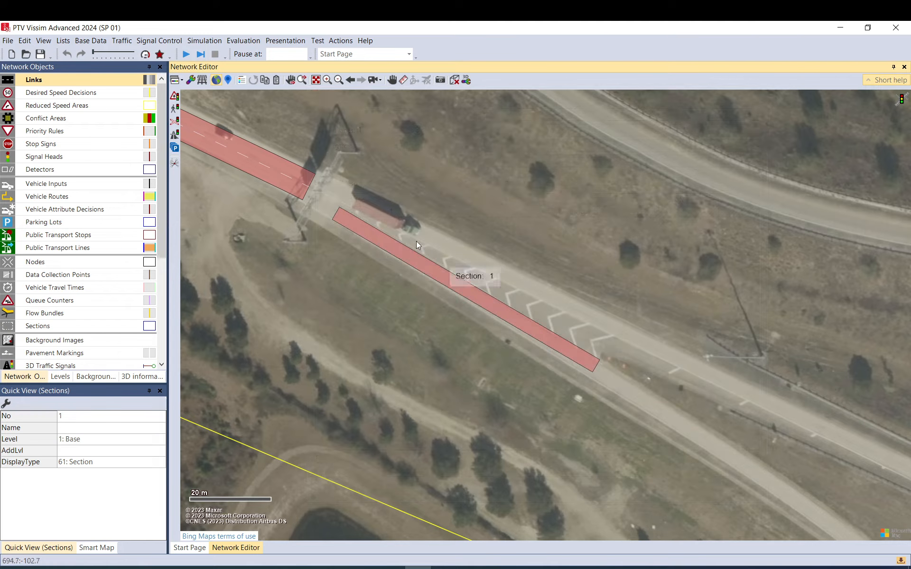
drag(304, 193, 334, 217)
click(457, 490)
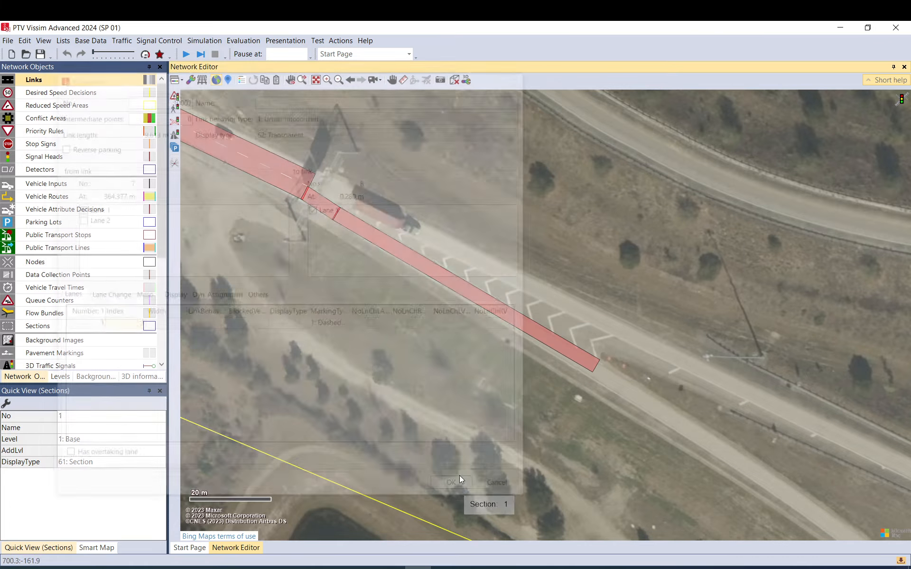
Extend the one-lane branch link past the painted gore to about 91 m and adjust its intermediate point.
click(541, 335)
drag(598, 367, 649, 405)
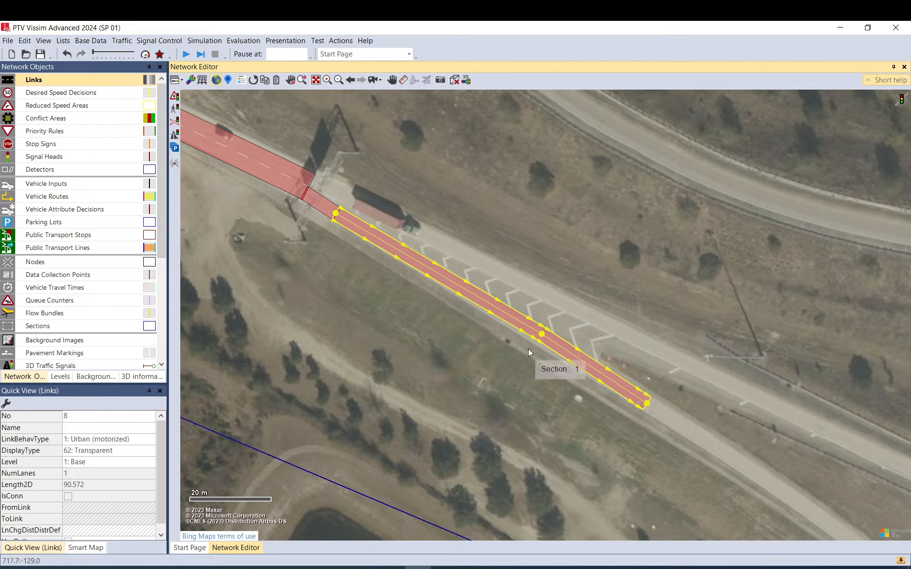
drag(541, 334, 517, 318)
click(523, 323)
click(524, 321)
click(531, 288)
Extend the one-lane branch link southeast past the sign structure to about 295 m, shaping it with intermediate points along the curve.
scroll(522, 289, down, 3)
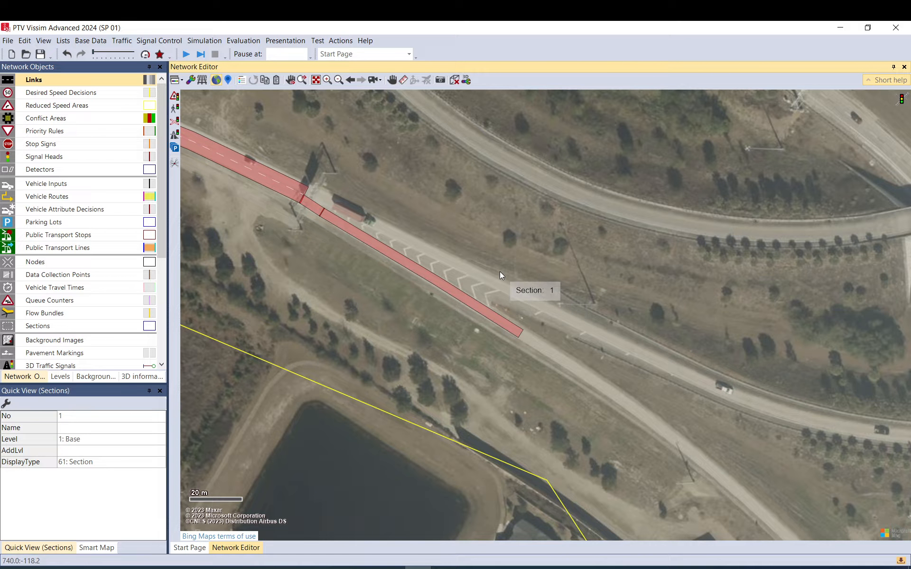
click(372, 241)
drag(542, 350, 805, 474)
drag(596, 304, 538, 210)
right_click(618, 290)
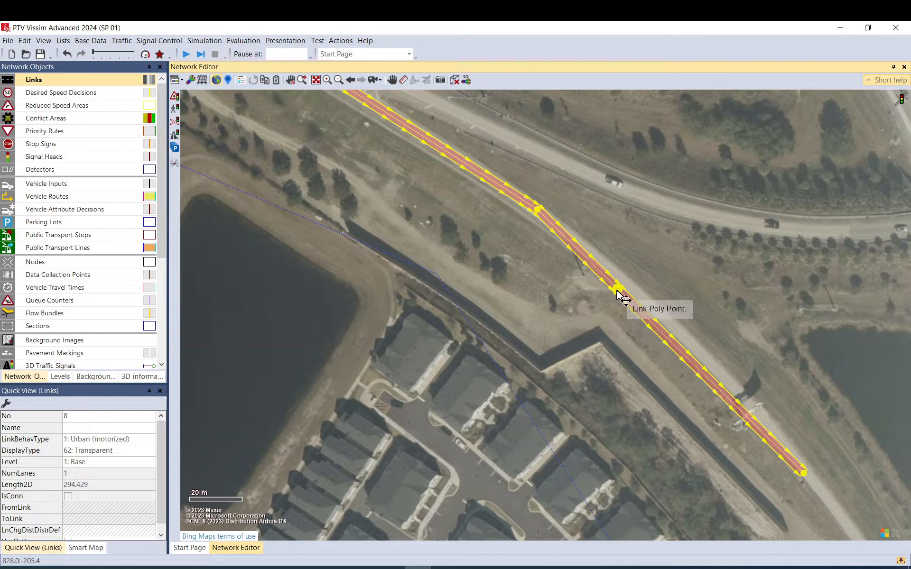
drag(619, 291, 639, 296)
Extend the one-lane branch link to the I-295 merge, about 476 m long, with intermediate points following the bend.
drag(700, 305, 503, 153)
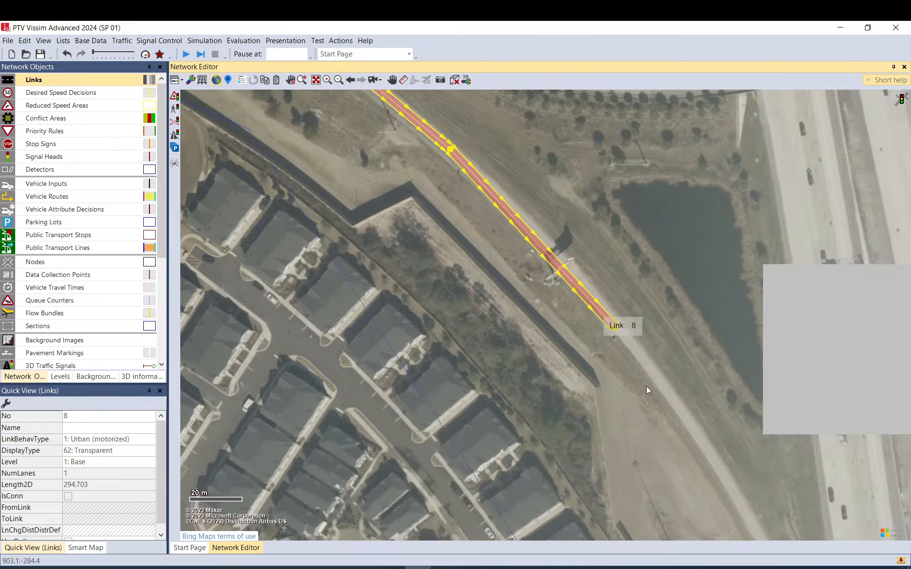
drag(646, 387, 553, 382)
scroll(449, 191, down, 2)
right_click(418, 176)
drag(418, 176, 448, 173)
right_click(396, 113)
right_click(504, 283)
drag(506, 282, 512, 274)
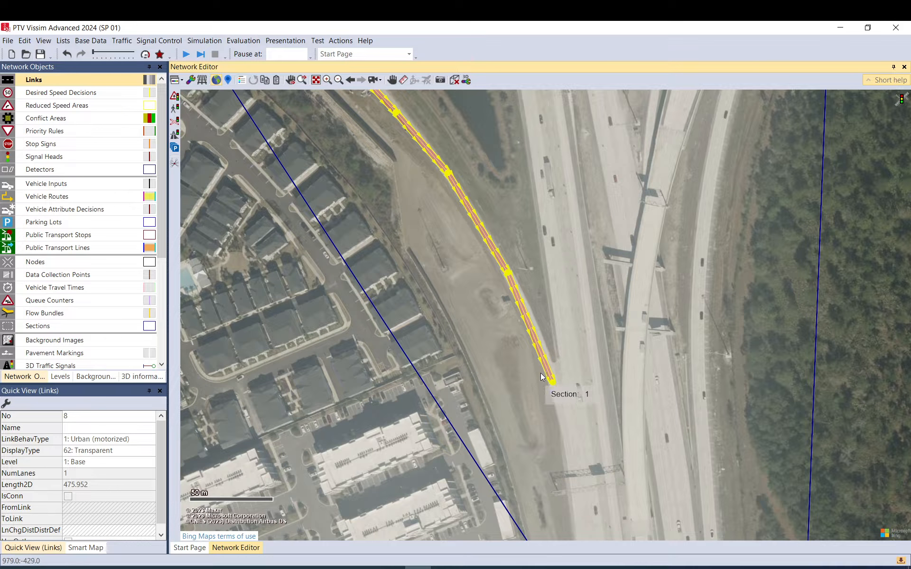
Refine the branch link's points near the merge and extend it south beneath the I-295 overhead gantry to about 563 m.
scroll(548, 371, up, 2)
drag(526, 315, 528, 302)
scroll(518, 269, down, 2)
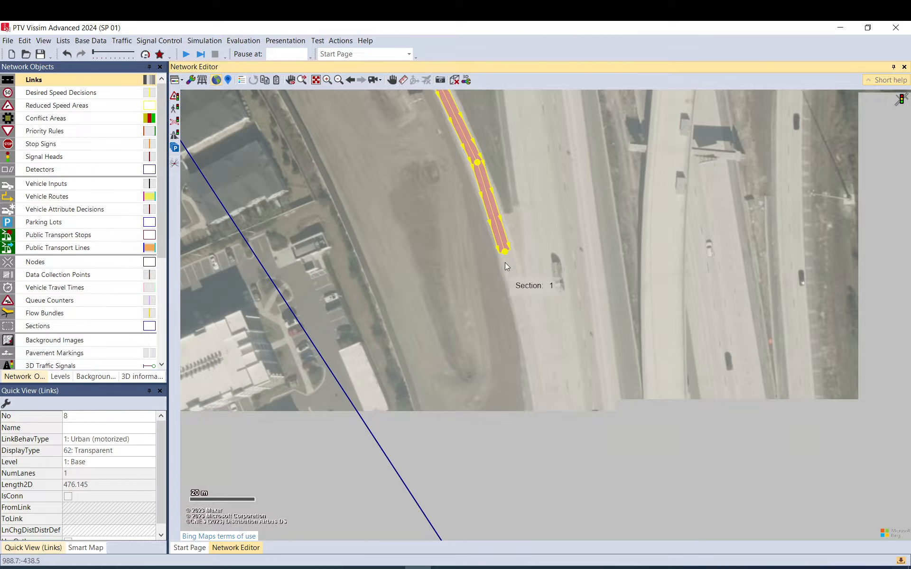
scroll(519, 278, up, 2)
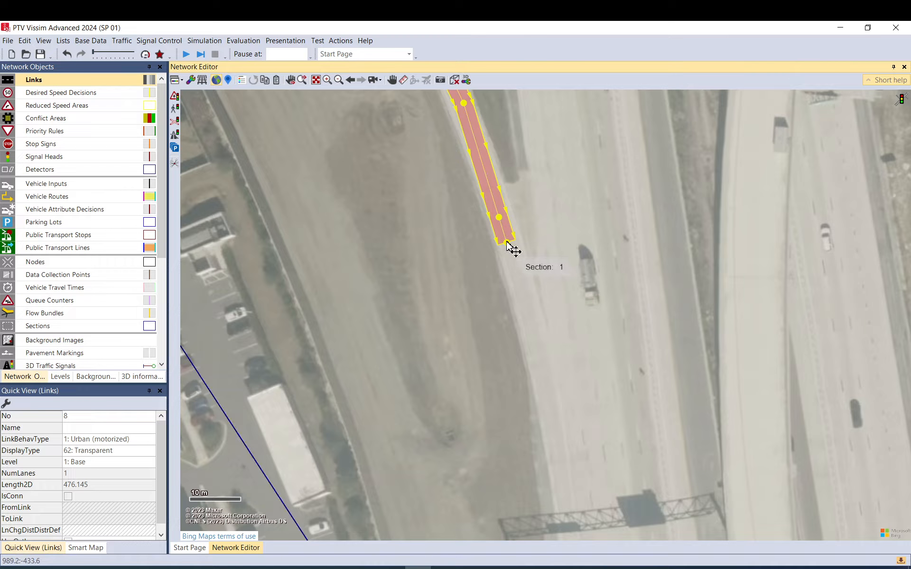
drag(506, 243, 503, 462)
right_click(454, 139)
click(553, 273)
Adjust the branch link's point near the gantry and extend its end farther south along I-295 to about 598 m.
drag(536, 286, 516, 207)
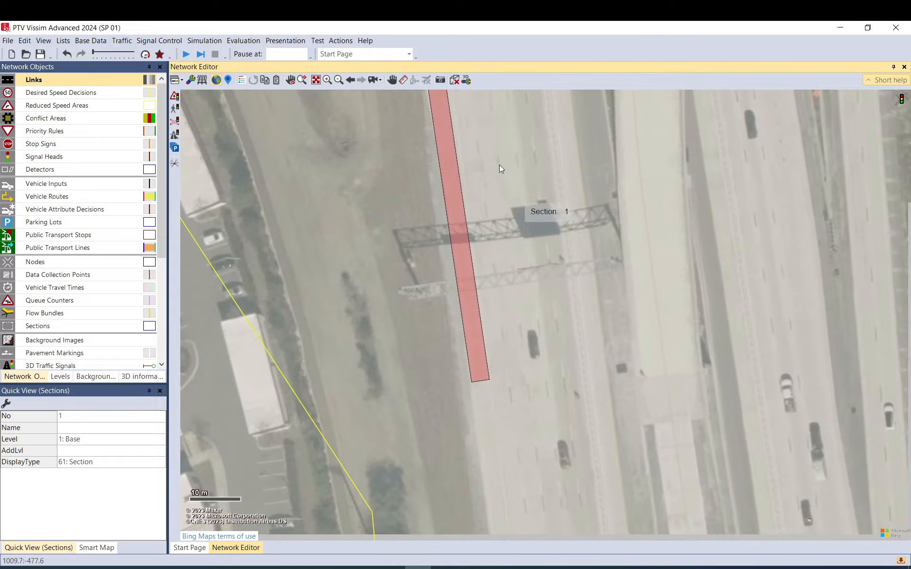
click(443, 138)
drag(444, 137, 447, 134)
click(545, 309)
drag(536, 331, 508, 131)
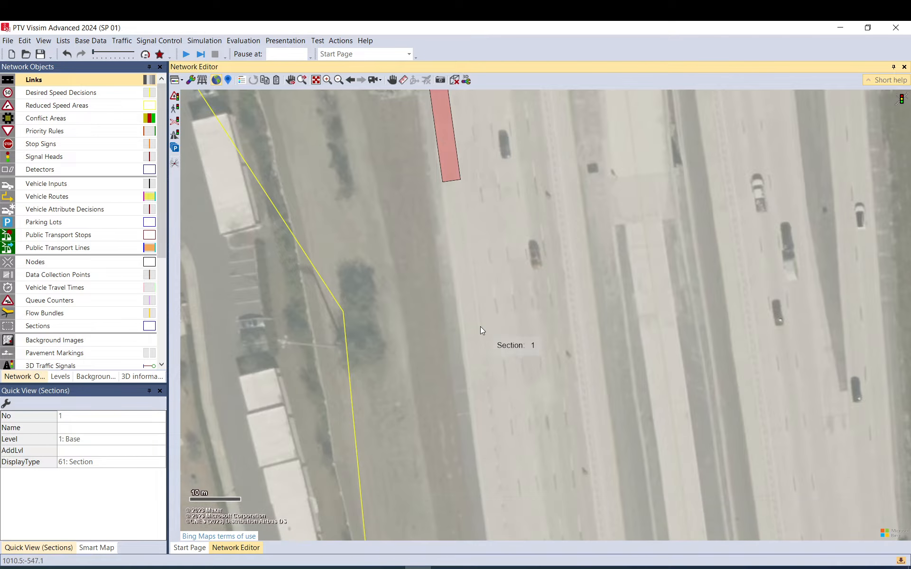
click(453, 167)
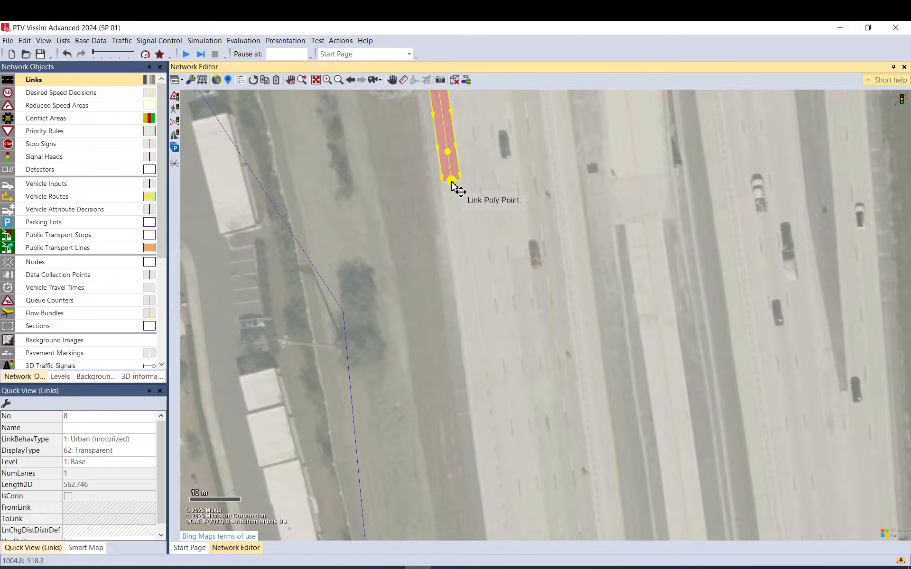
drag(458, 189, 483, 358)
click(482, 362)
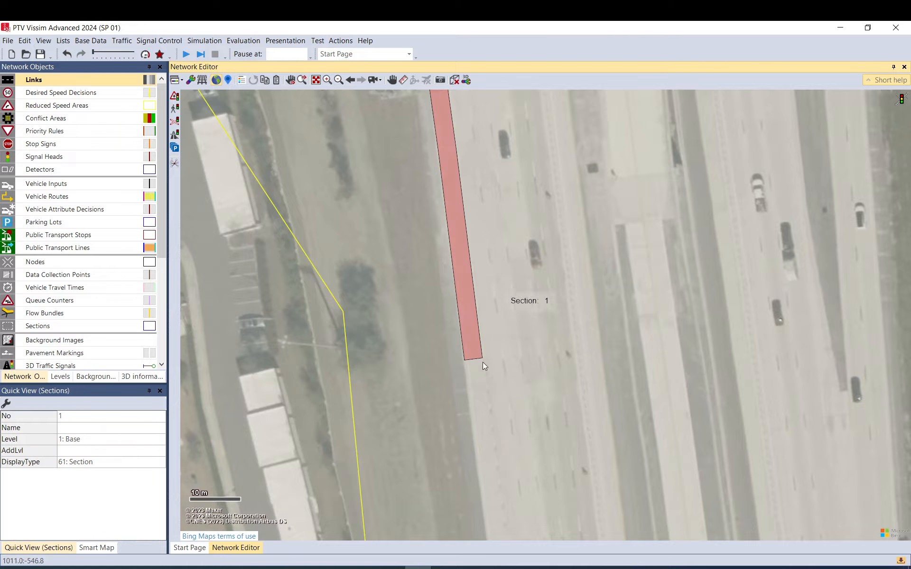
Duplicate the one-lane southern branch link near the ramp split.
scroll(497, 289, down, 3)
drag(487, 148, 521, 269)
mouse_move(489, 127)
mouse_down()
mouse_move(503, 190)
mouse_move(602, 354)
mouse_up()
drag(581, 254, 620, 365)
drag(532, 228, 601, 337)
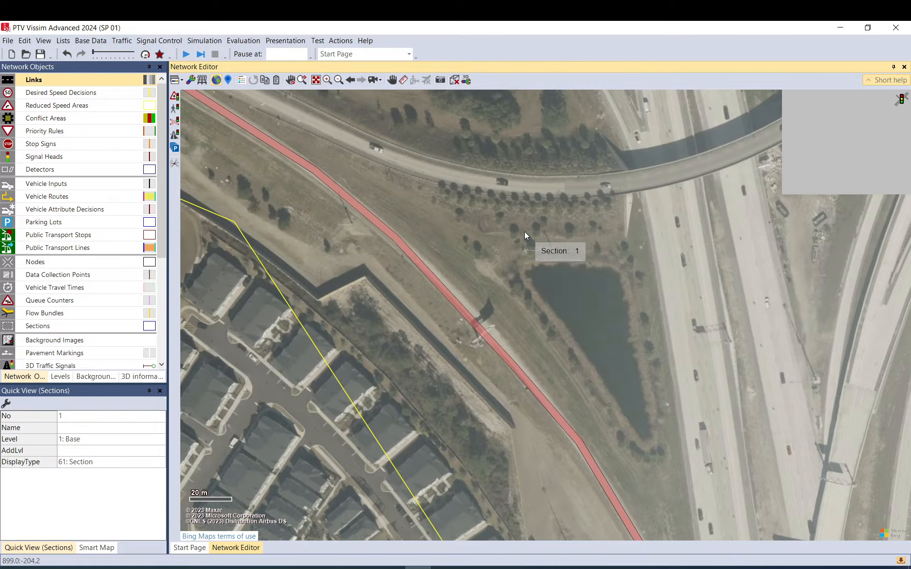
drag(525, 232, 612, 382)
scroll(509, 300, down, 2)
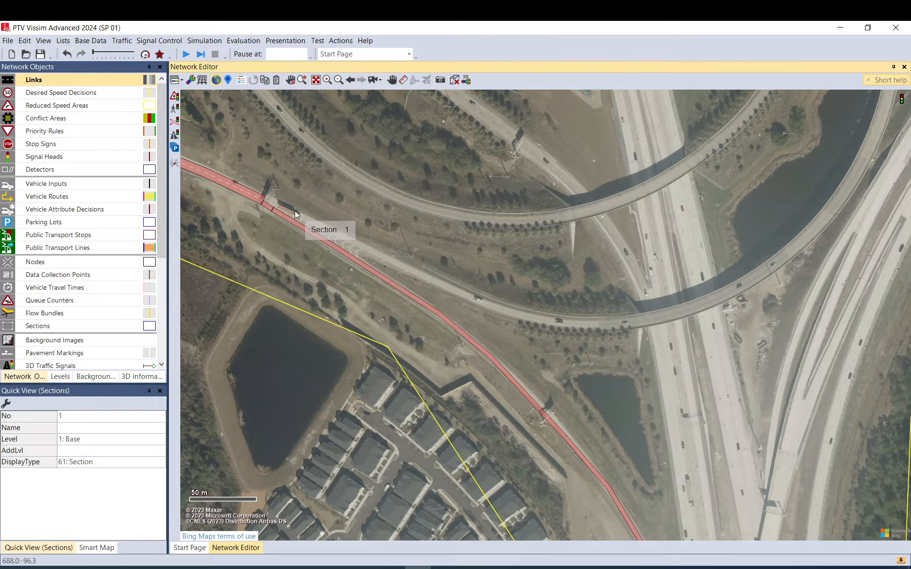
scroll(294, 217, up, 2)
right_click(297, 234)
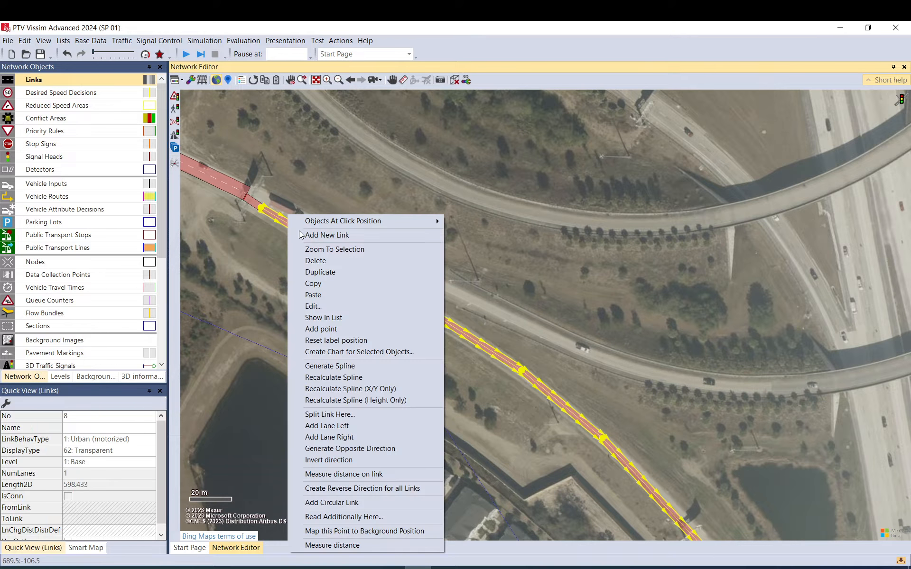
click(314, 271)
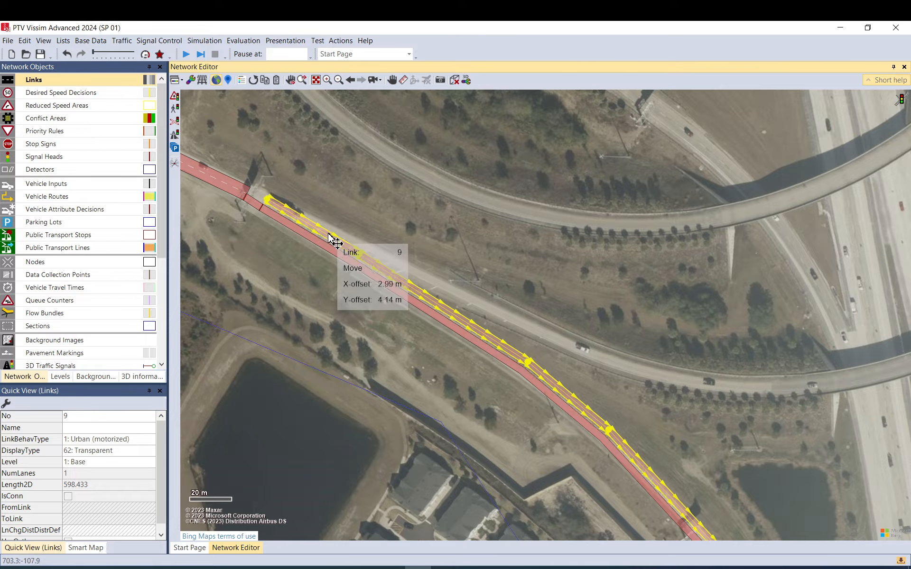
Offset the duplicated branch link onto the adjacent flyover ramp and reshape it along the curve west of I-295 to about 273 m.
click(329, 232)
scroll(453, 275, down, 2)
scroll(586, 374, down, 2)
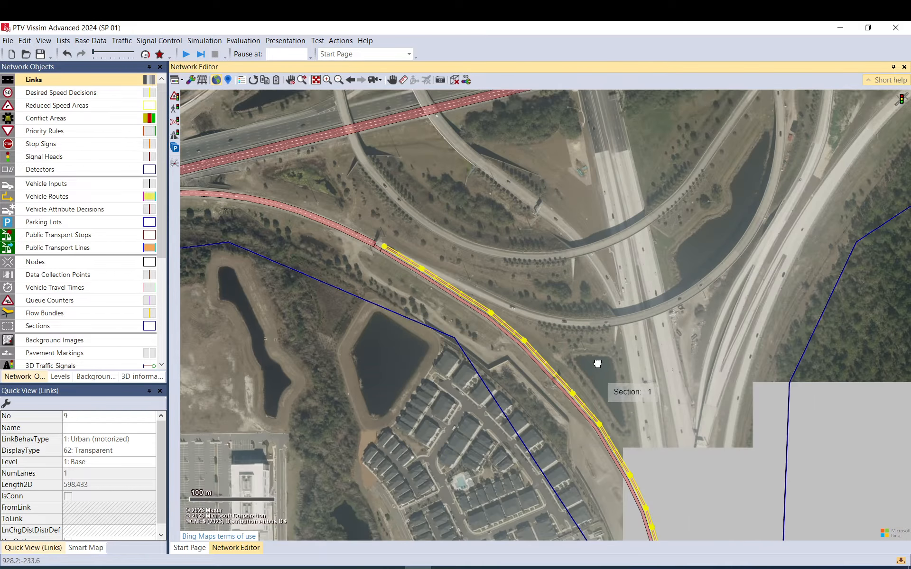
drag(630, 516, 461, 188)
scroll(379, 137, up, 4)
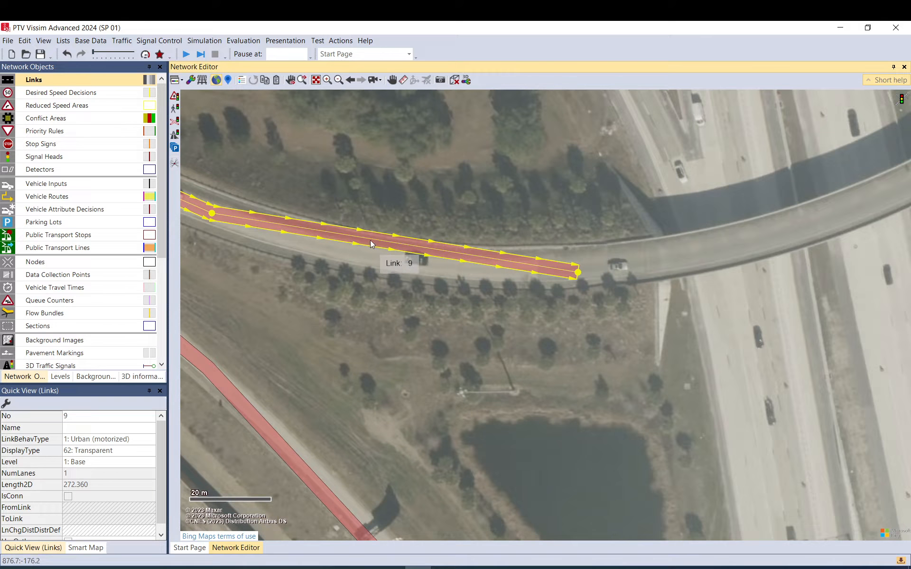
drag(371, 240, 351, 257)
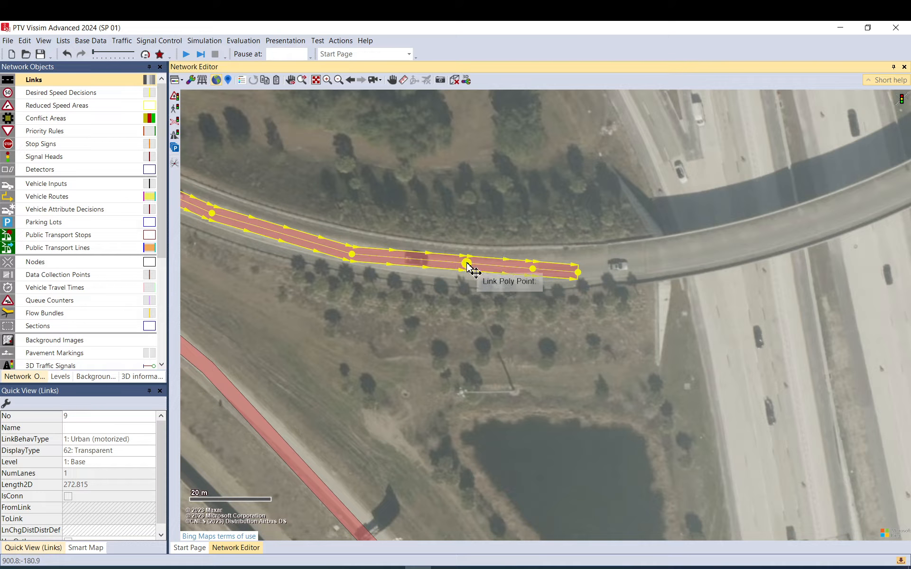
drag(466, 266, 464, 272)
Extend the flyover link across I-295 and north around the curve to about 656 m, with intermediate points along the ramp.
scroll(531, 267, down, 1)
drag(564, 278, 327, 305)
scroll(327, 305, down, 1)
scroll(327, 306, down, 1)
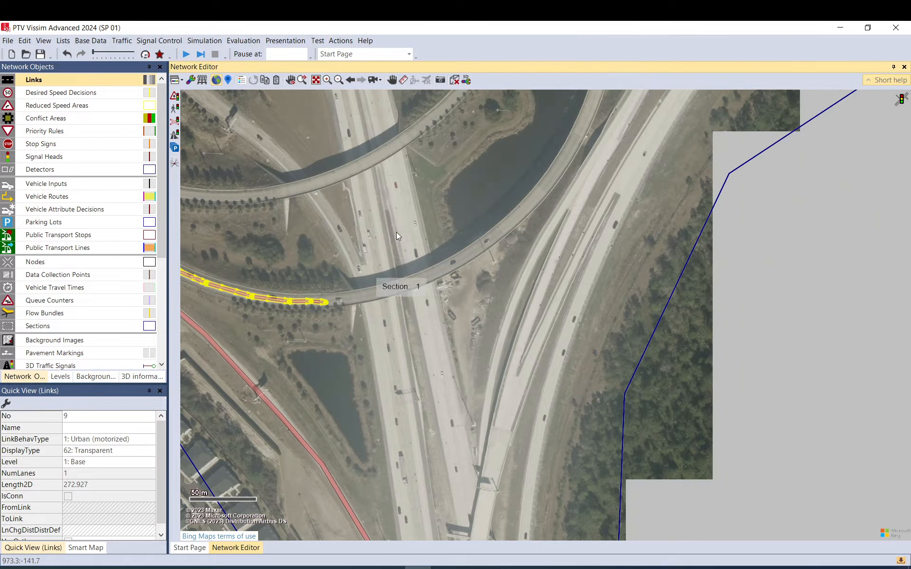
drag(397, 232, 372, 368)
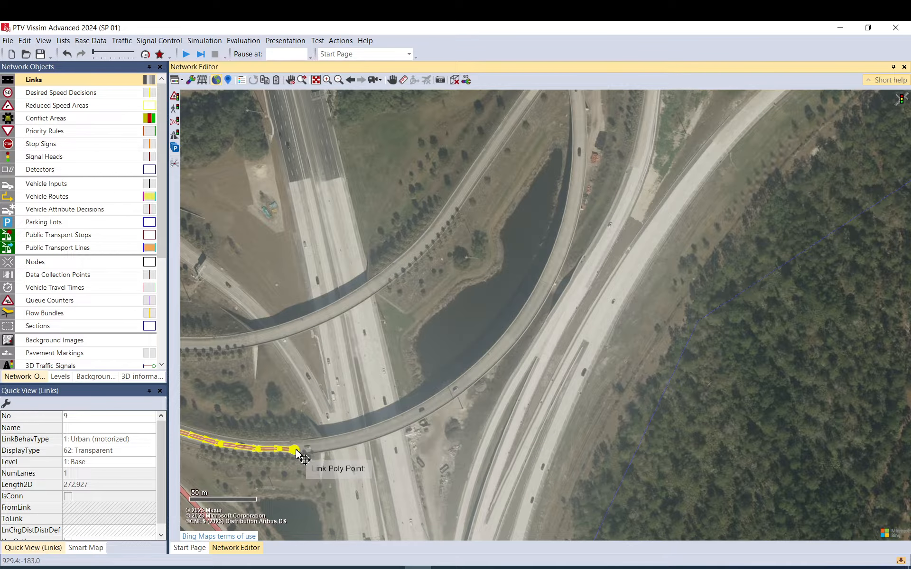
drag(409, 405, 528, 319)
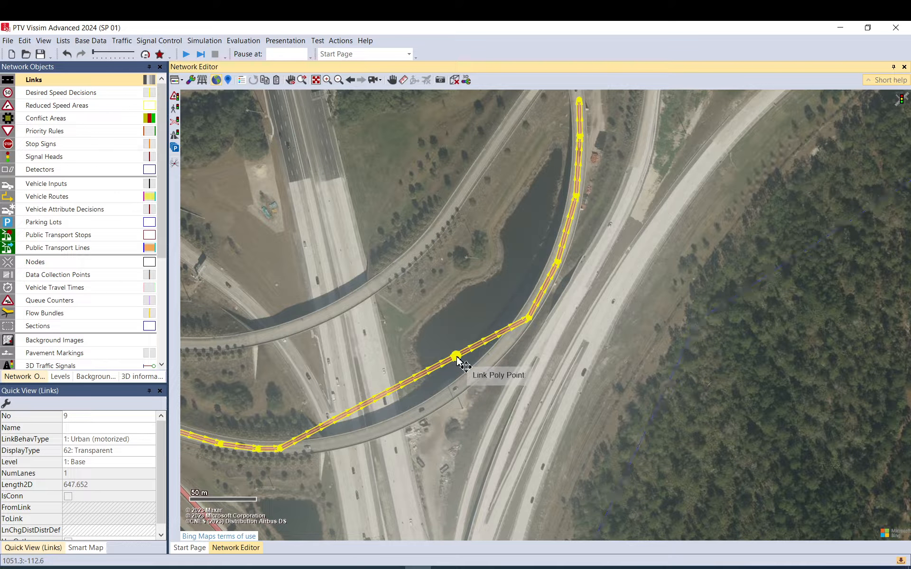
drag(456, 357, 455, 393)
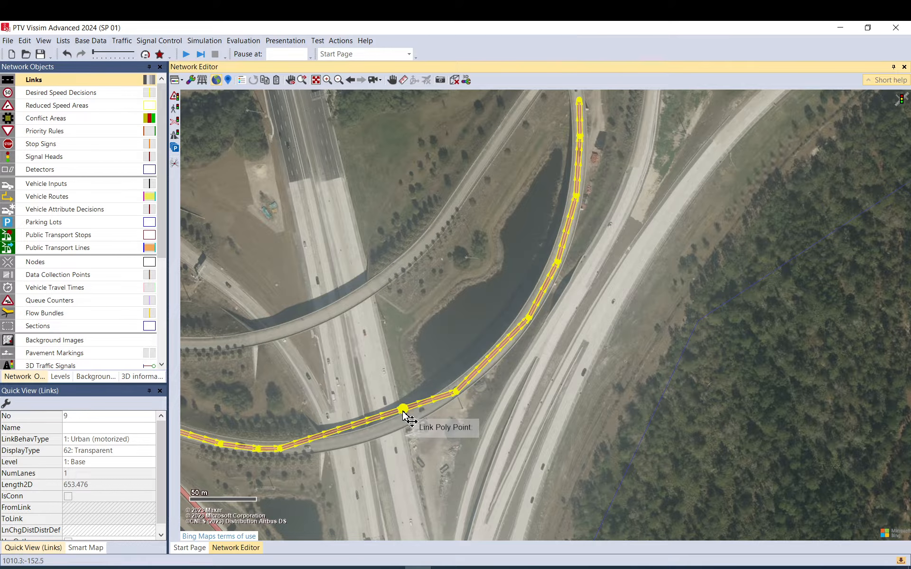
drag(403, 412, 372, 435)
drag(507, 349, 497, 366)
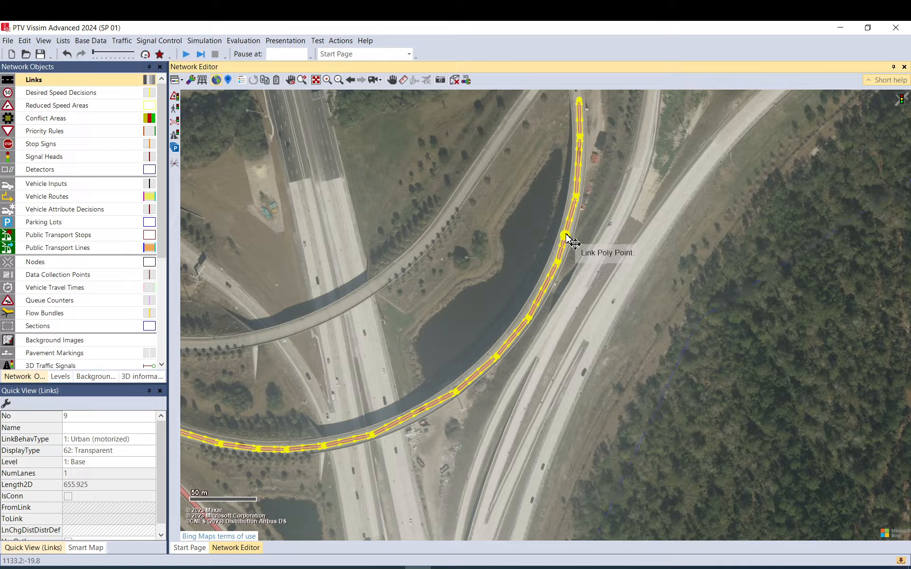
drag(566, 235, 569, 231)
Extend the flyover link north across Butler Blvd toward northbound I-295 to about 1069 m, with intermediate points following the ramp.
drag(591, 139, 576, 317)
drag(574, 254, 574, 321)
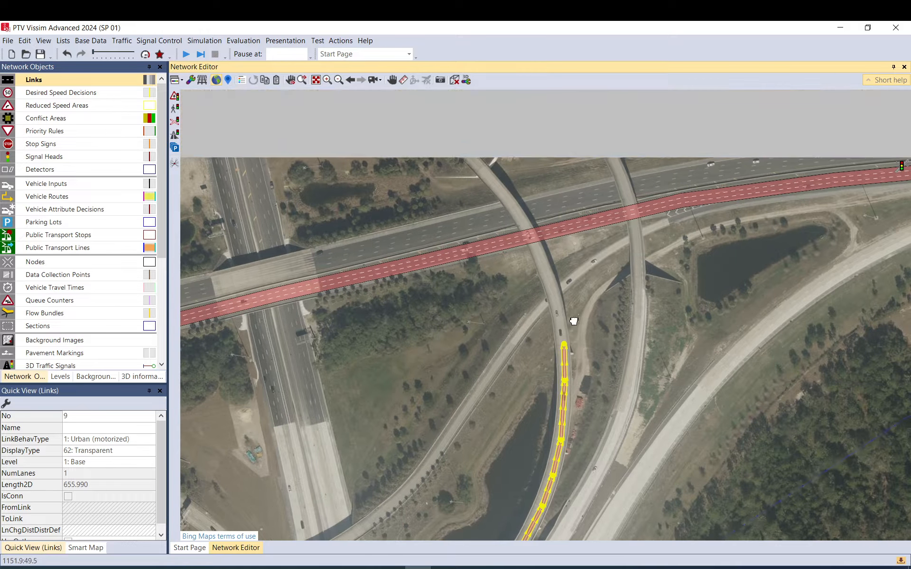
scroll(653, 355, down, 1)
scroll(625, 349, down, 2)
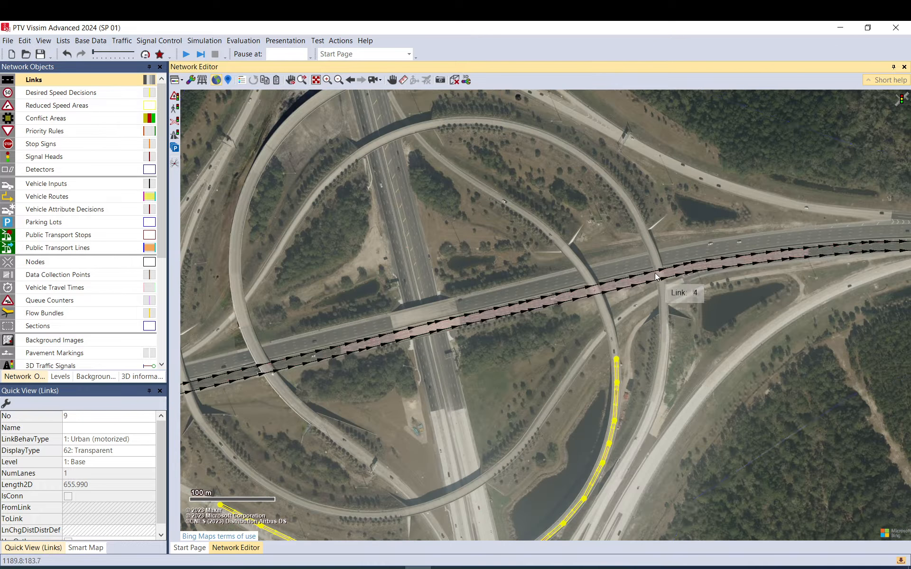
drag(656, 273, 656, 341)
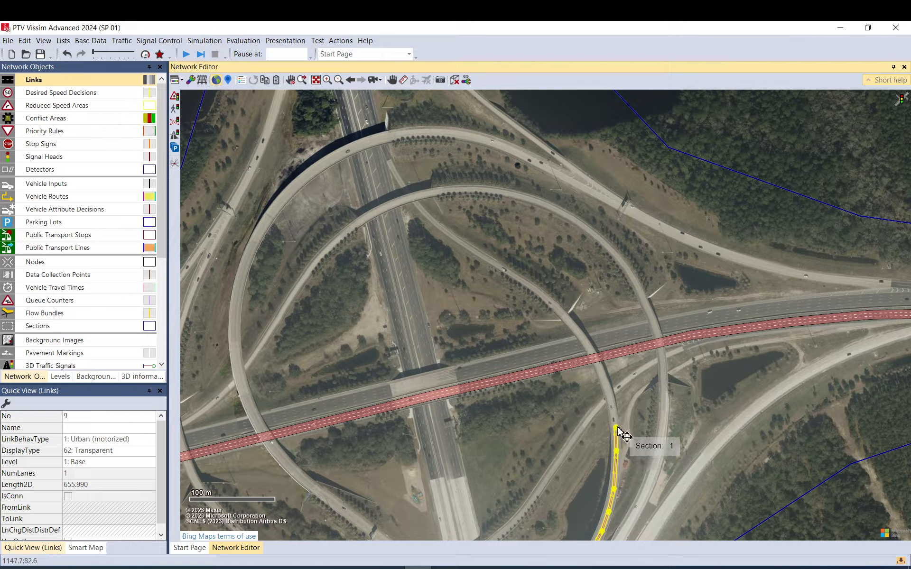
drag(617, 427, 491, 261)
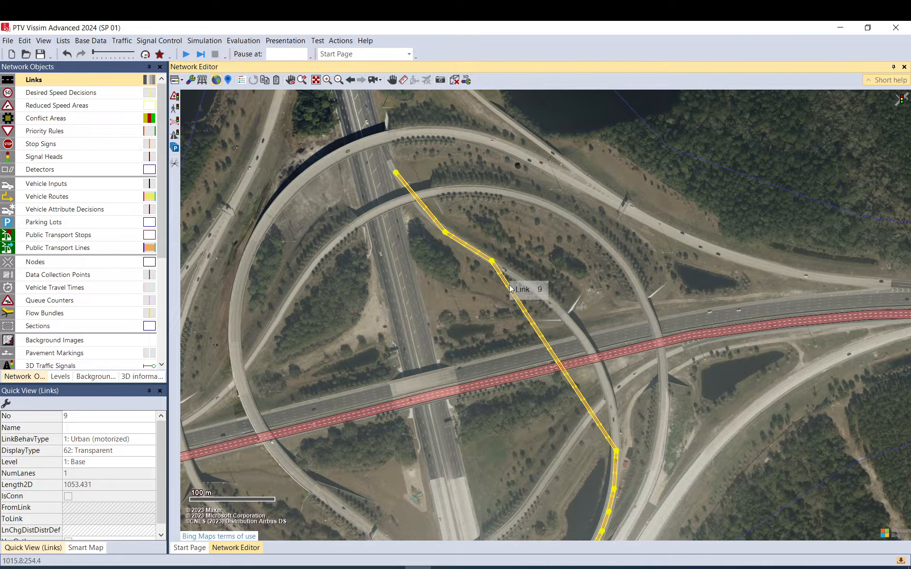
drag(519, 302, 546, 298)
drag(563, 332, 578, 331)
drag(593, 378, 605, 377)
drag(610, 409, 615, 408)
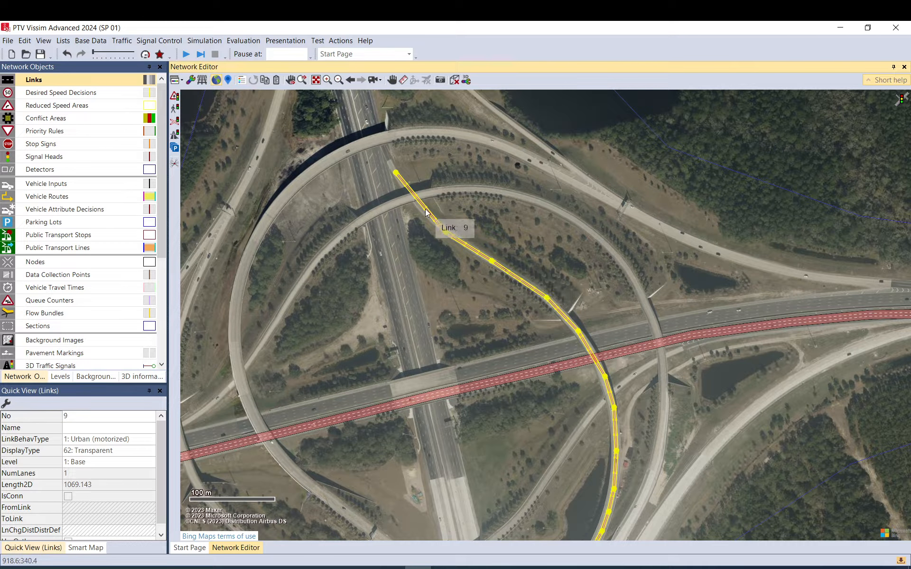
Extend the flyover link's end alongside northbound I-295 to about 1102 m and refine its points through the merge curve.
drag(426, 209, 388, 148)
scroll(377, 148, up, 2)
scroll(382, 146, up, 1)
drag(407, 184, 409, 197)
drag(443, 245, 432, 234)
click(456, 211)
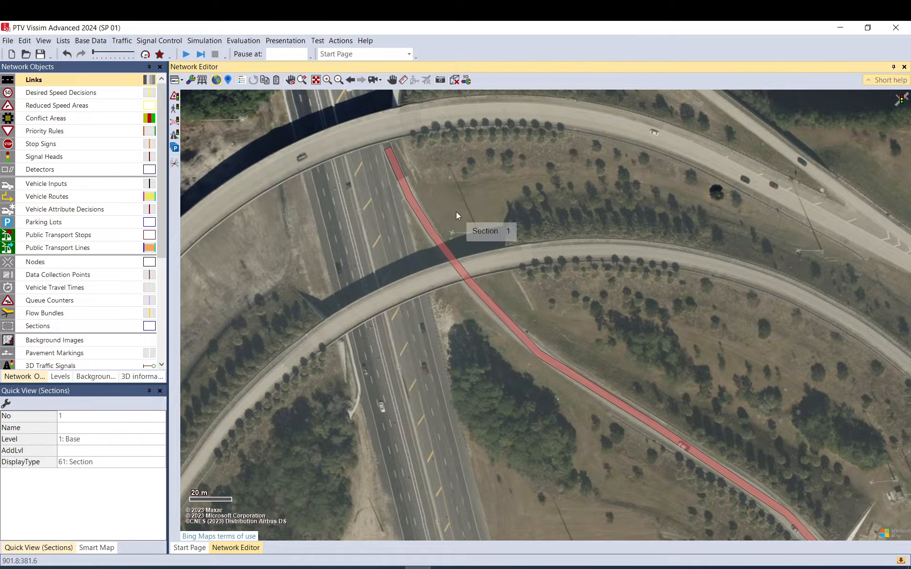
Extend the flyover link's end north beneath the curved overpass and adjust its point at the I-295 merge.
drag(439, 191, 535, 351)
click(486, 319)
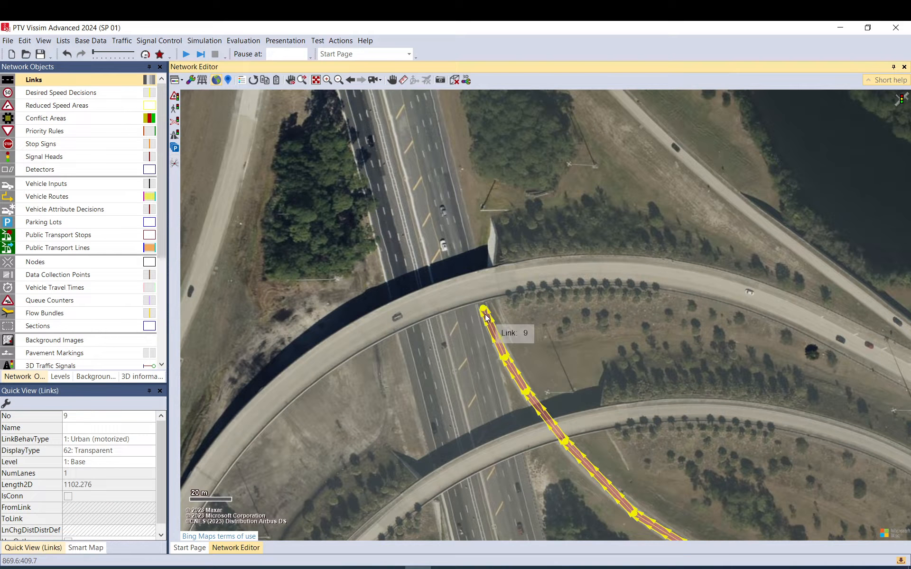
scroll(494, 312, up, 2)
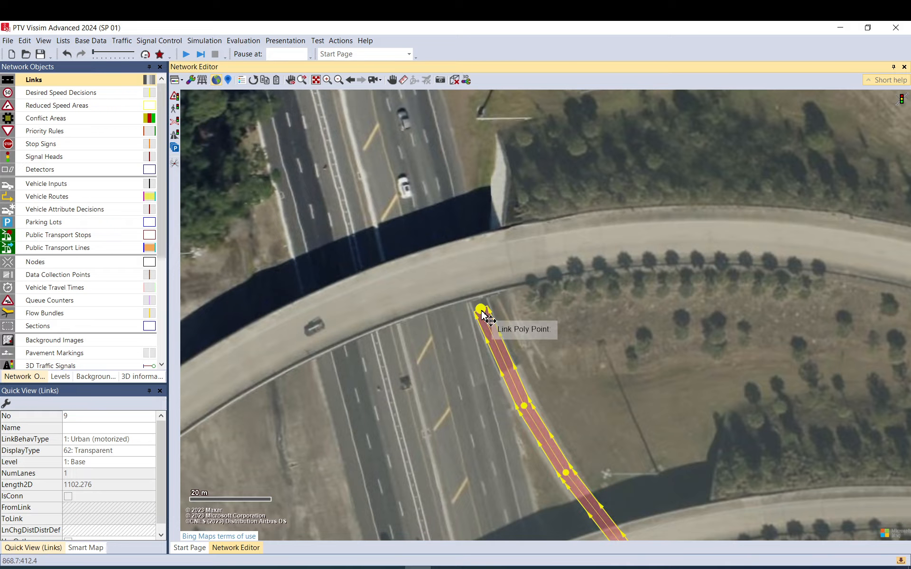
drag(482, 313, 458, 245)
drag(472, 281, 476, 291)
click(509, 292)
Adjust the three-lane eastbound Butler Blvd link's points east of the ramp overpasses to follow the road's curve.
scroll(492, 244, down, 6)
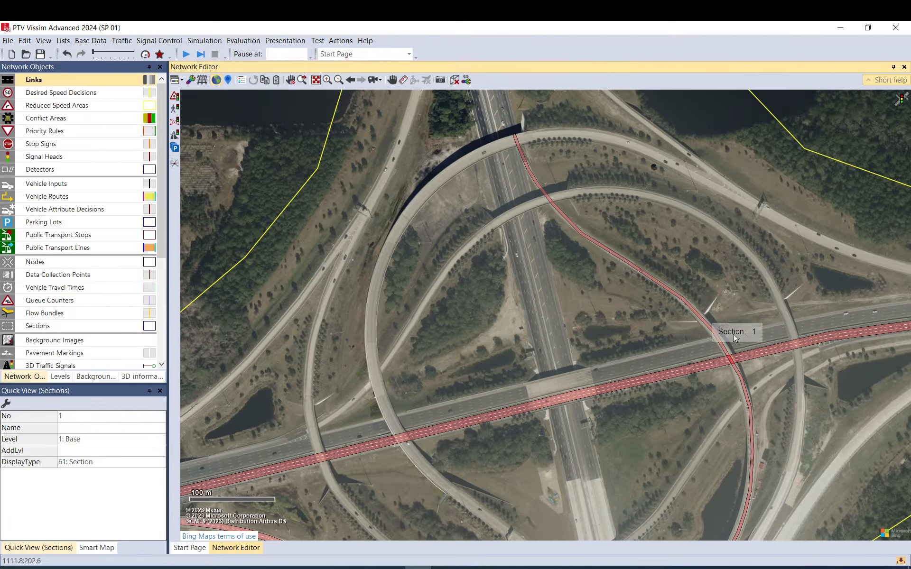
drag(734, 384, 551, 226)
drag(372, 367, 685, 301)
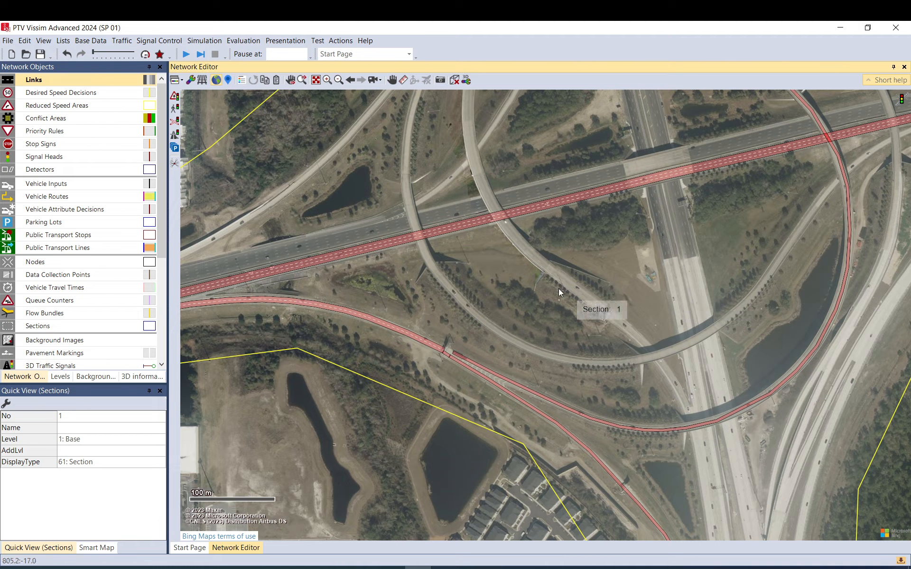
scroll(258, 266, up, 6)
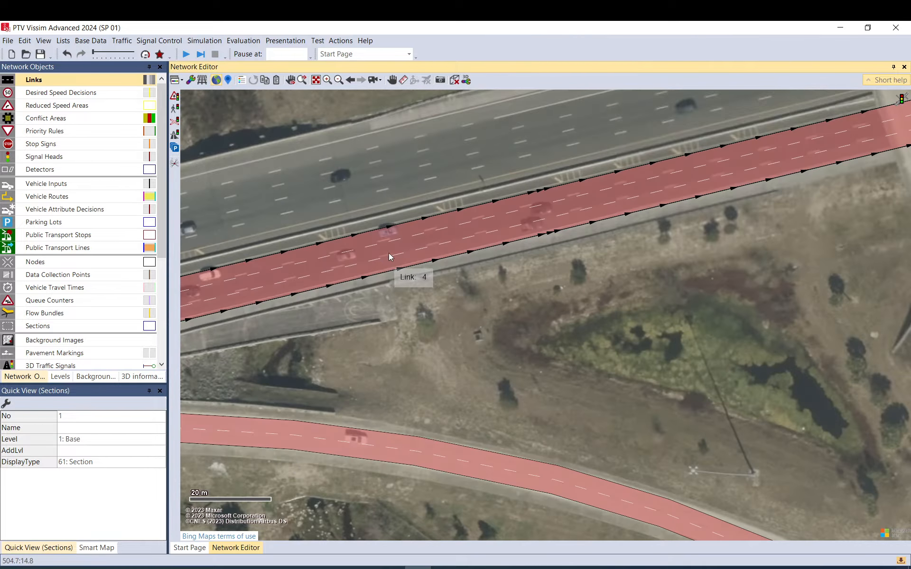
drag(759, 232, 394, 346)
drag(759, 233, 394, 346)
drag(759, 233, 394, 346)
drag(773, 286, 464, 331)
drag(760, 266, 390, 343)
scroll(390, 344, down, 2)
drag(857, 215, 477, 297)
click(470, 295)
right_click(472, 300)
click(697, 317)
drag(861, 240, 560, 282)
click(548, 291)
right_click(551, 286)
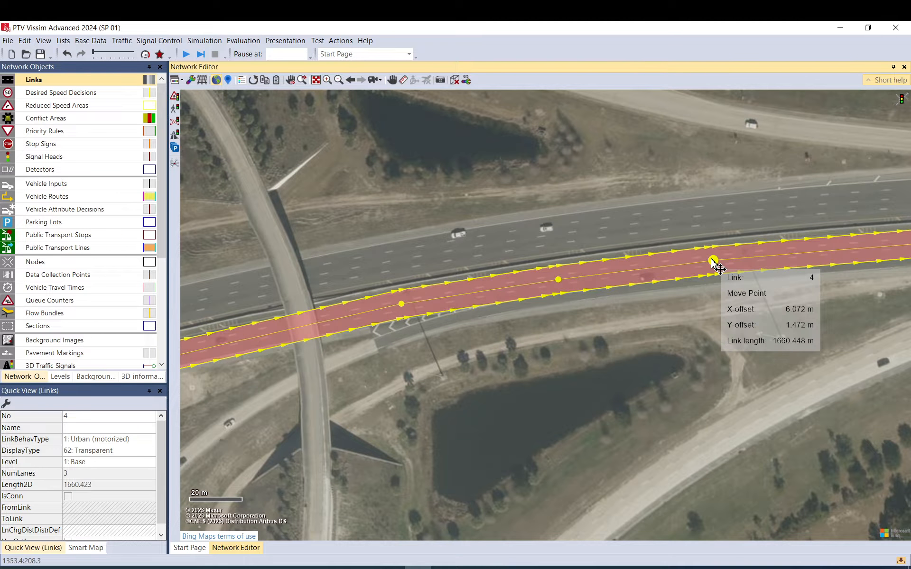
click(514, 329)
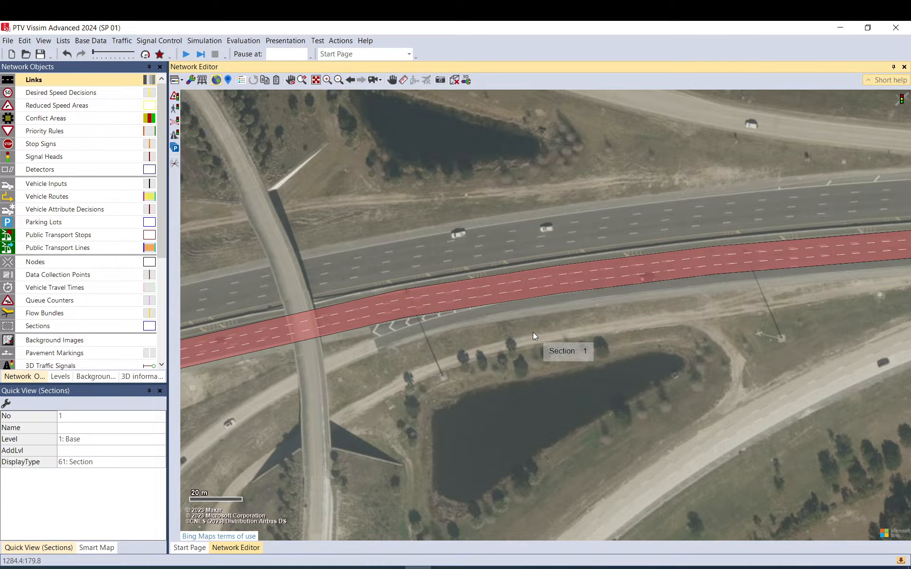
Draw a one-lane link about 49 m long on the ramp leading to the eastbound Butler Blvd merge.
drag(426, 350, 656, 201)
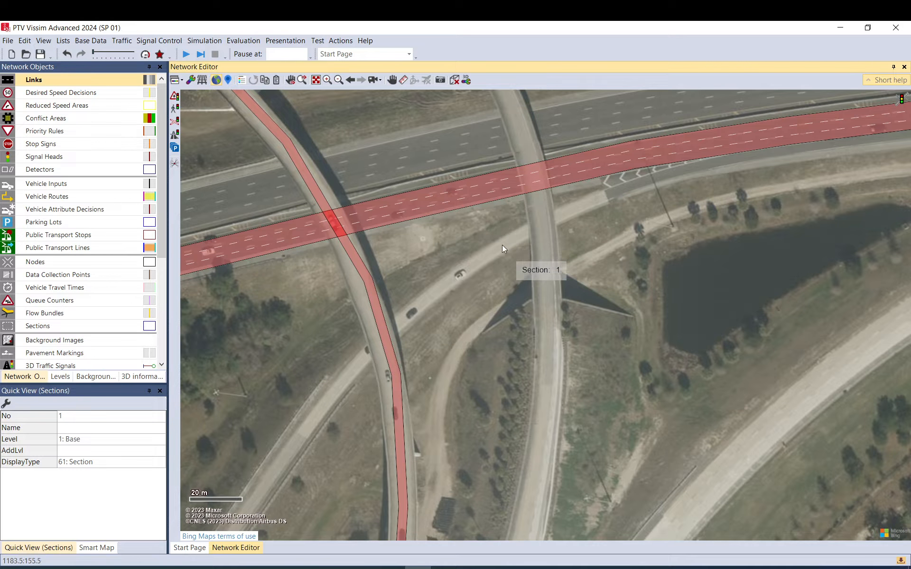
drag(502, 245, 617, 191)
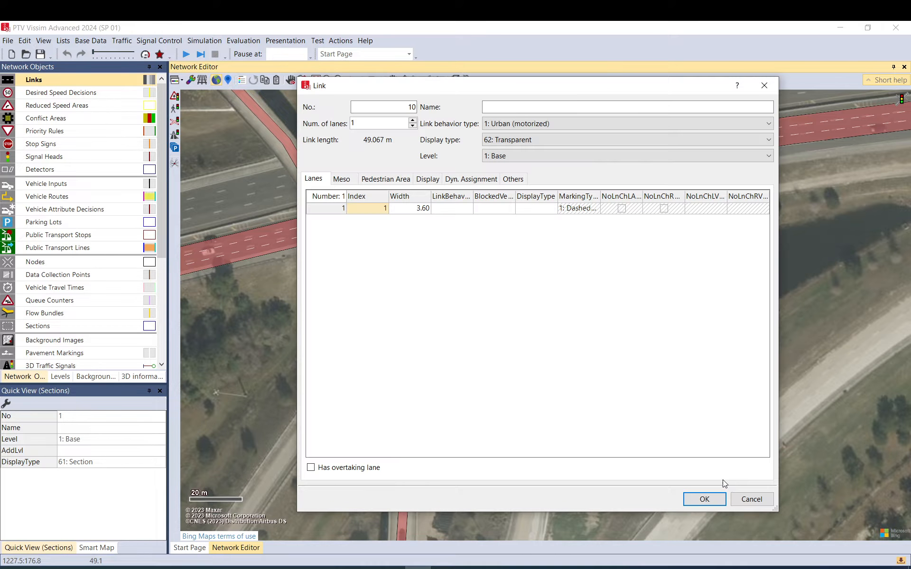
click(704, 498)
Extend the new ramp link's start to the northwestern ramp split and bend it through a southwestern point, to about 944 m.
scroll(492, 238, down, 2)
scroll(454, 326, down, 2)
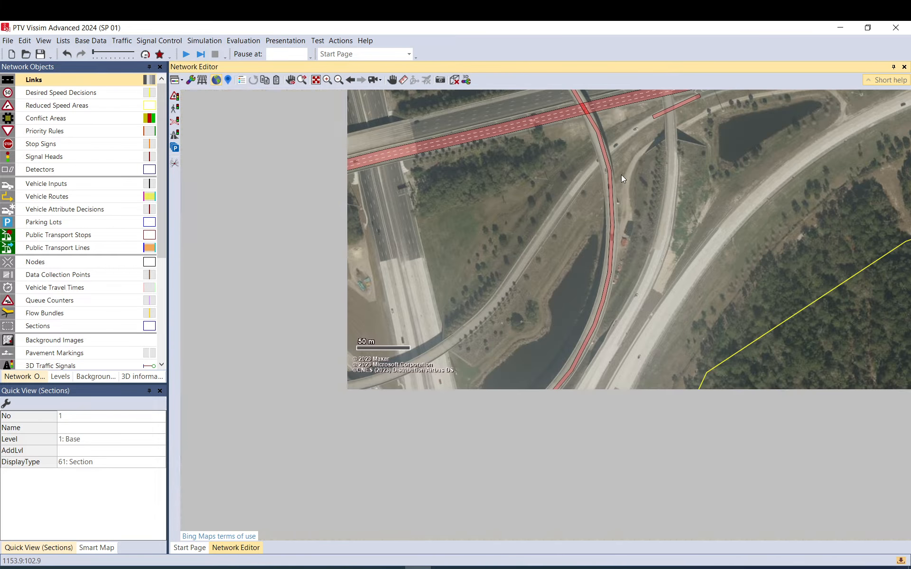
scroll(584, 196, down, 1)
drag(585, 195, 633, 359)
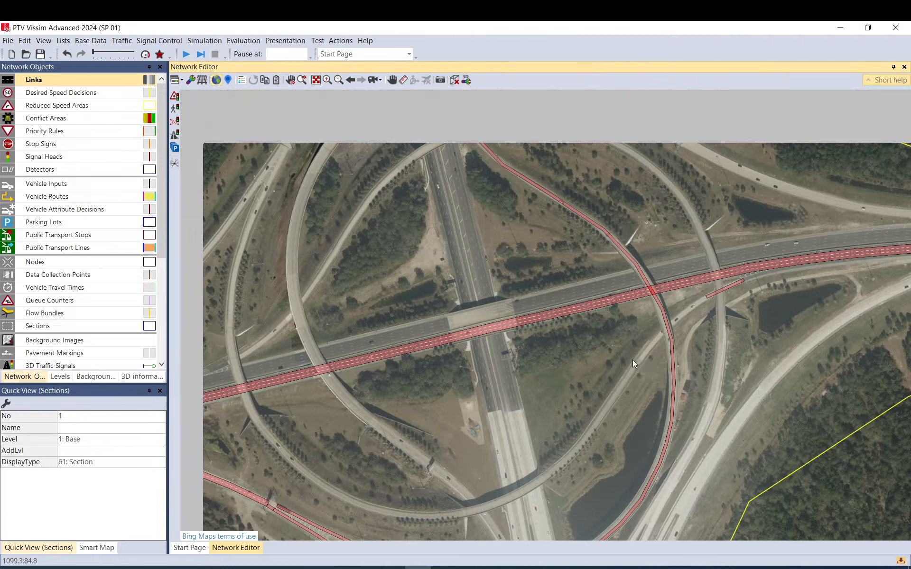
drag(710, 298, 282, 163)
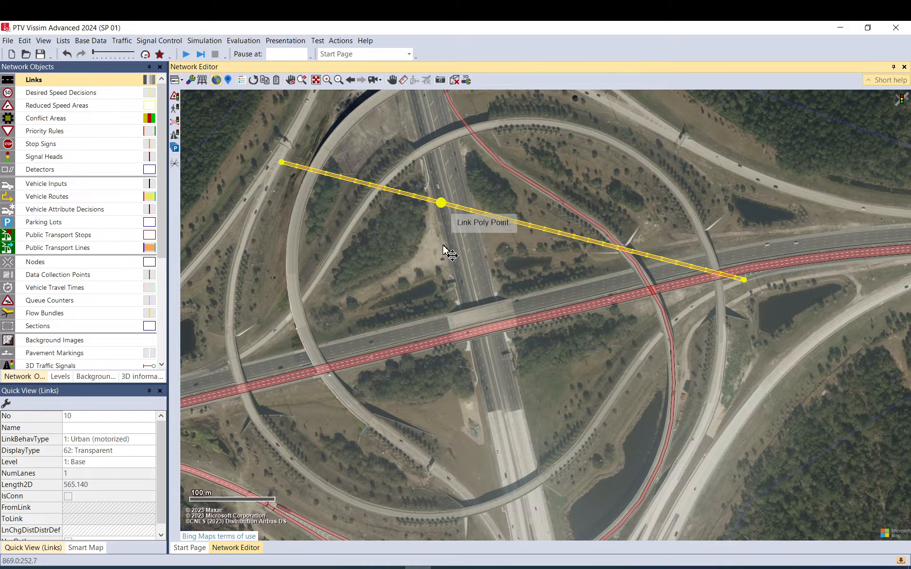
drag(441, 203, 335, 497)
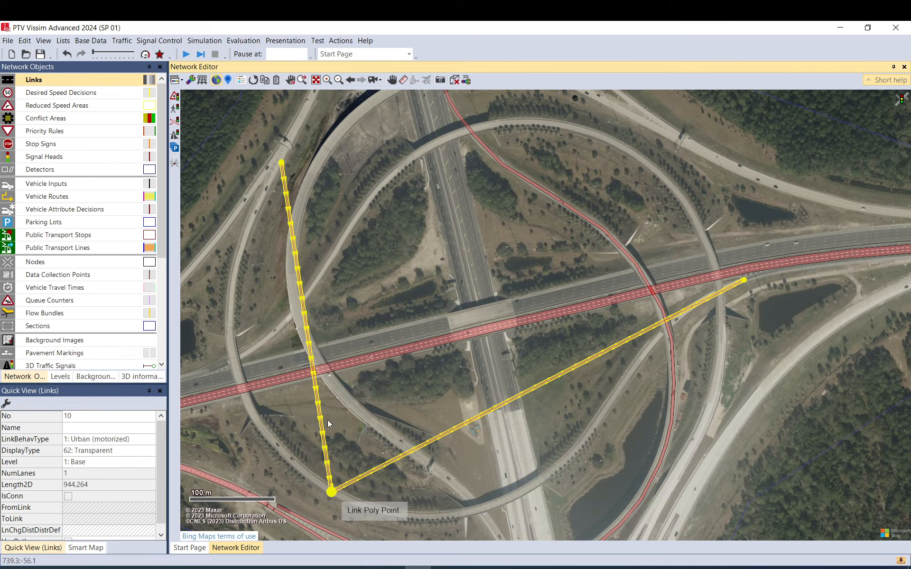
Add and position intermediate points along the ramp link so it follows the loop south of Butler Blvd, to about 1048 m.
ctrl+right_click(308, 336)
drag(310, 337, 230, 332)
ctrl+right_click(495, 409)
drag(495, 409, 534, 495)
ctrl+right_click(656, 367)
drag(657, 367, 658, 341)
ctrl+right_click(430, 496)
drag(429, 496, 431, 518)
drag(279, 411, 256, 423)
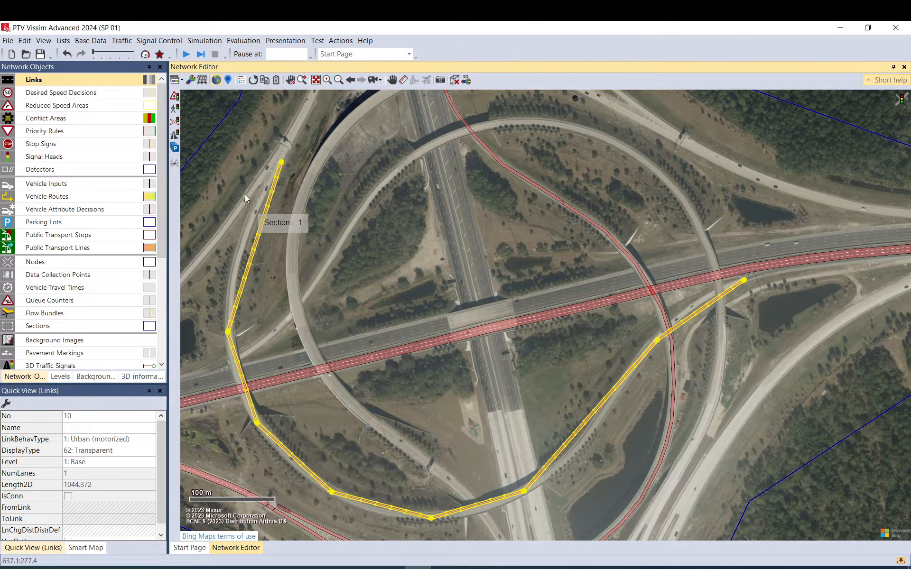
ctrl+right_click(255, 246)
drag(255, 247, 242, 240)
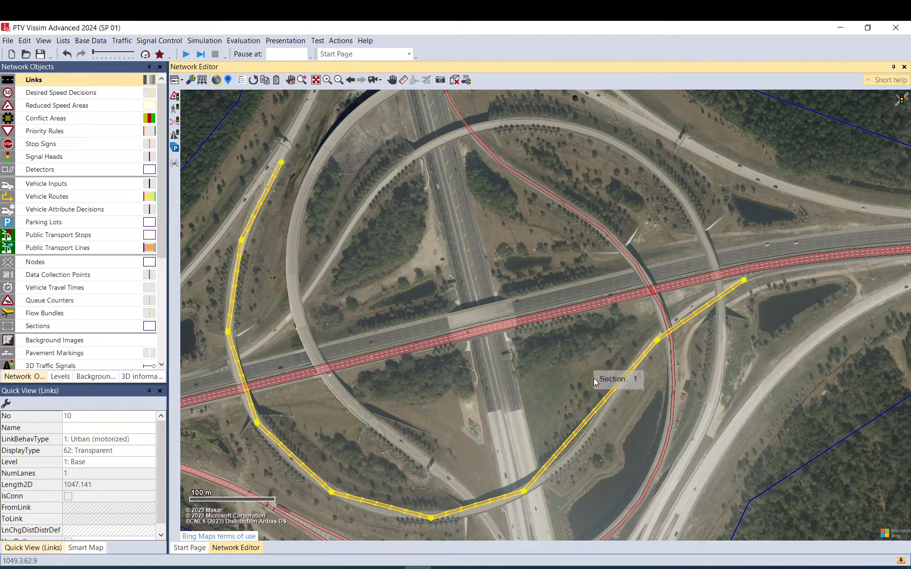
drag(596, 417, 602, 426)
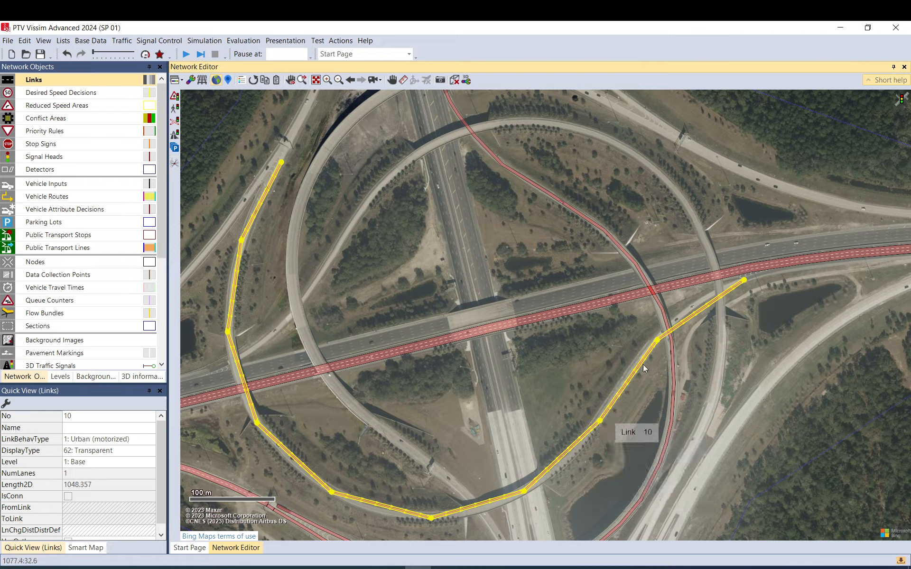
Generate a spline on the loop link with 3 intermediate points per segment, keeping current points, and adjust a point east of I-295.
right_click(689, 321)
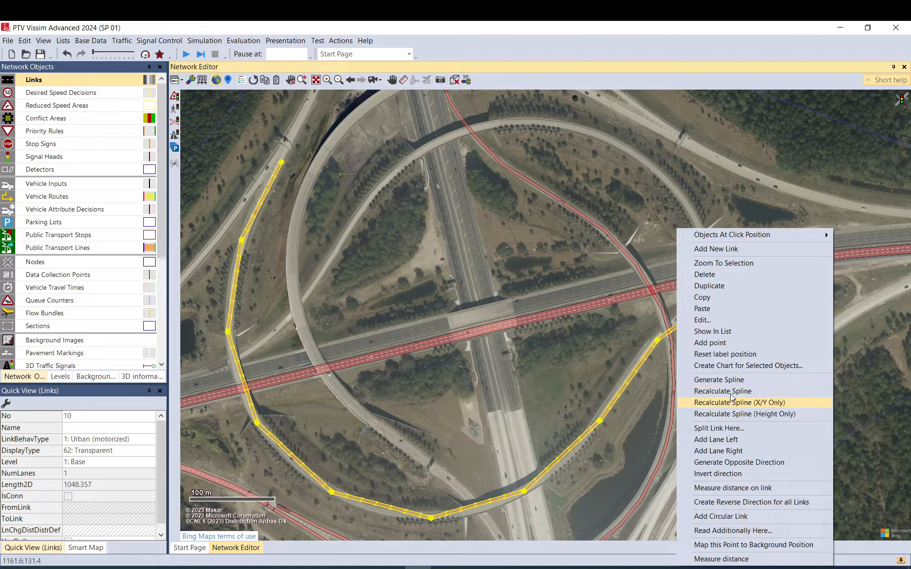
click(719, 379)
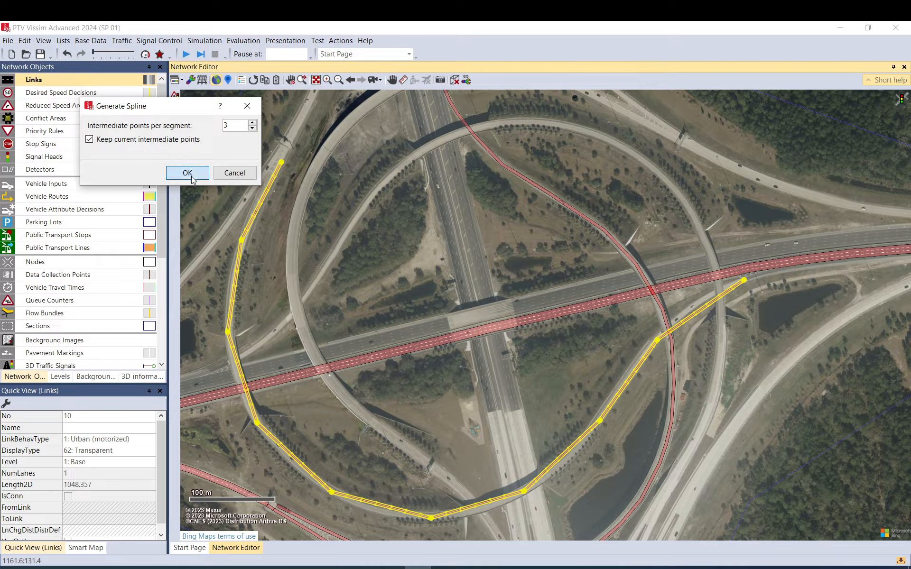
click(188, 172)
click(528, 321)
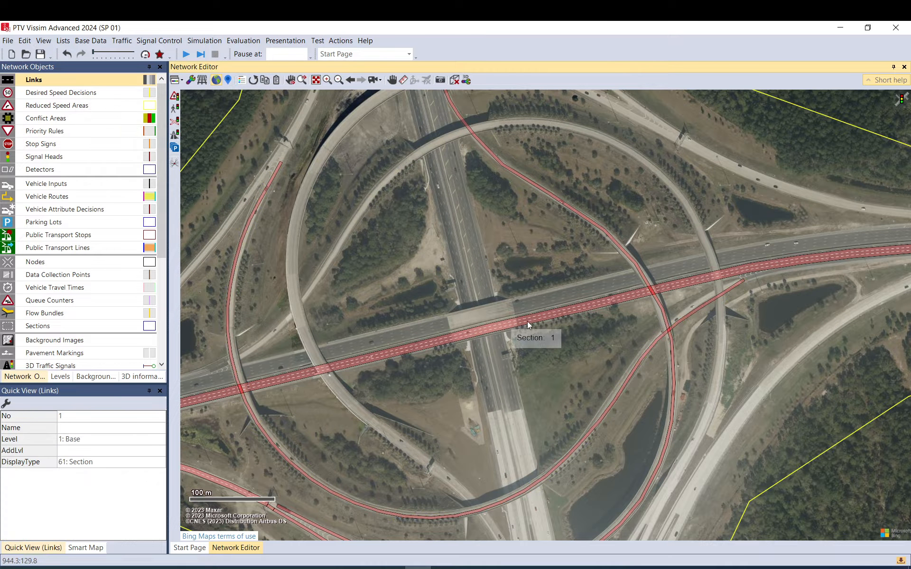
click(617, 397)
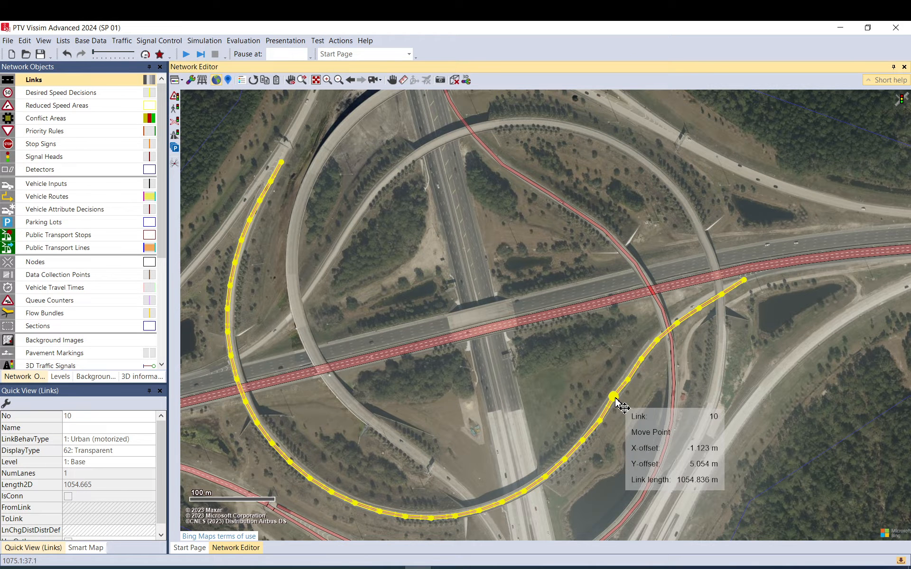
click(646, 398)
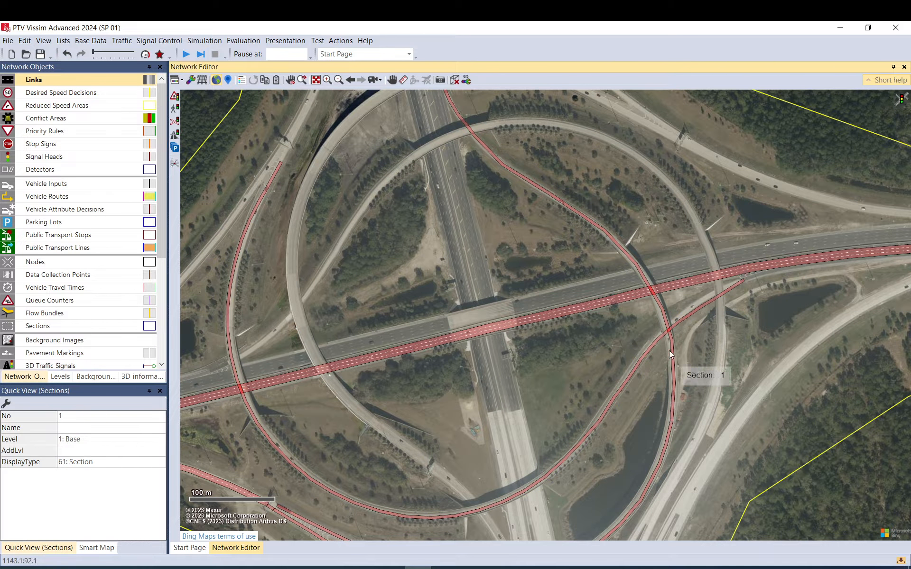
Move a point on the loop link southwest of its crossing with the other ramp onto the roadway, to about 1055 m.
scroll(632, 380, up, 5)
click(630, 369)
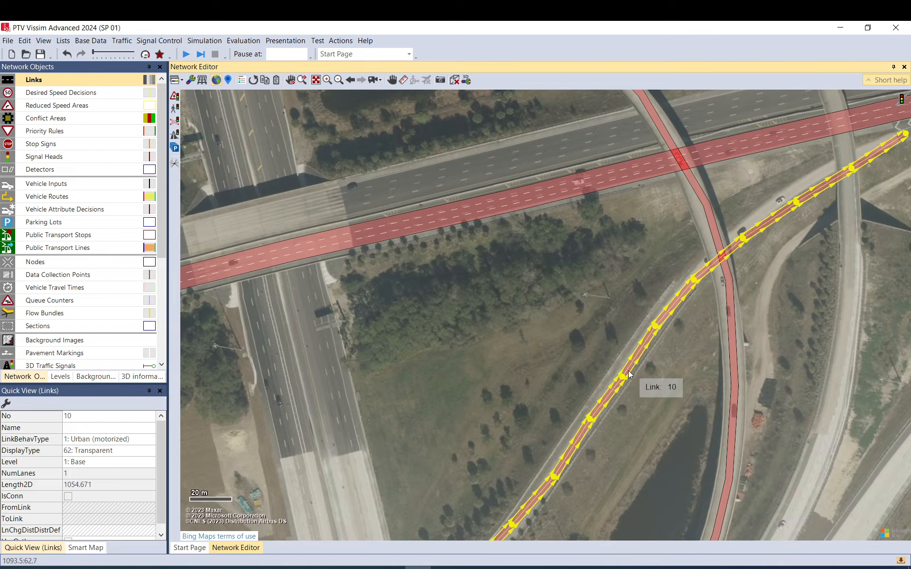
drag(622, 377, 628, 368)
click(653, 362)
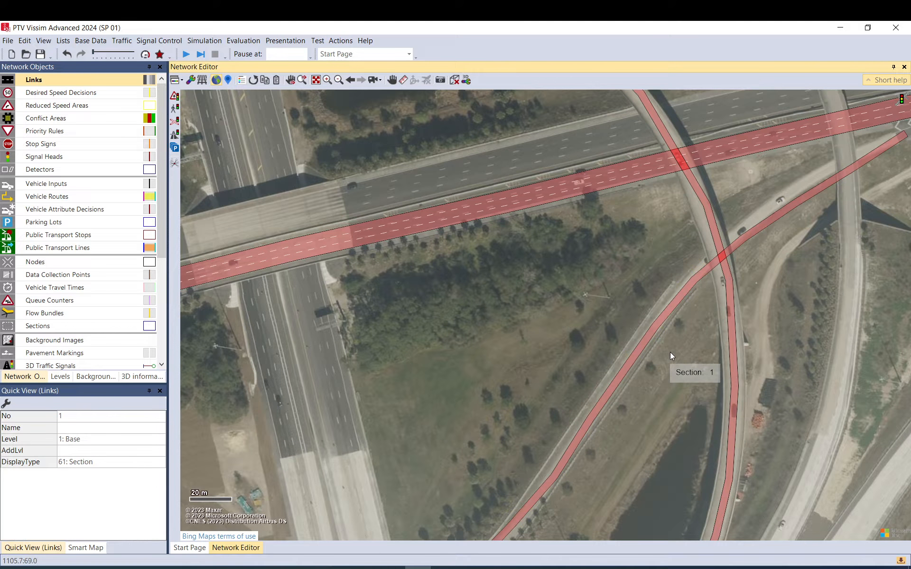
Reposition the loop link's points around the flyover just before the eastbound merge so it follows the ramp, to about 1056 m.
scroll(663, 353, down, 3)
scroll(584, 315, up, 3)
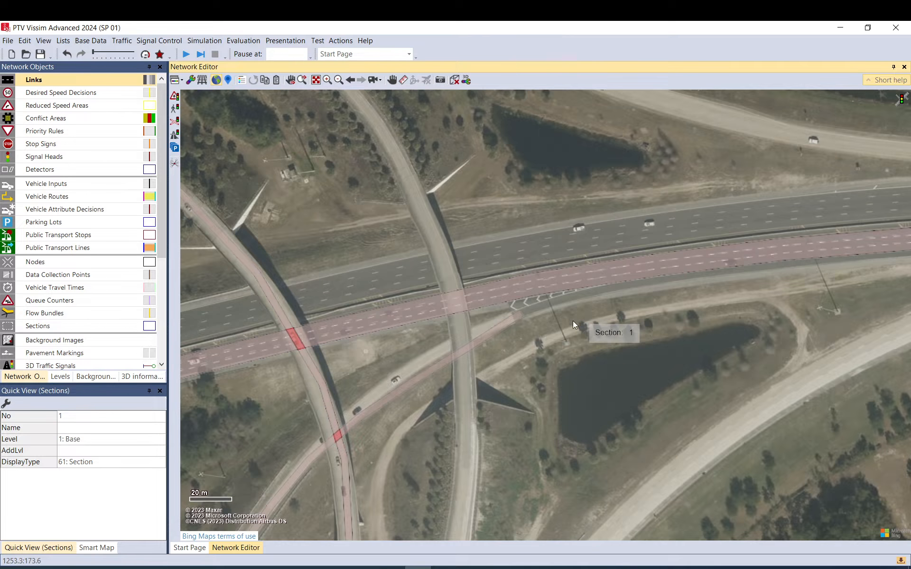
click(462, 329)
drag(406, 369, 399, 359)
drag(319, 415, 311, 407)
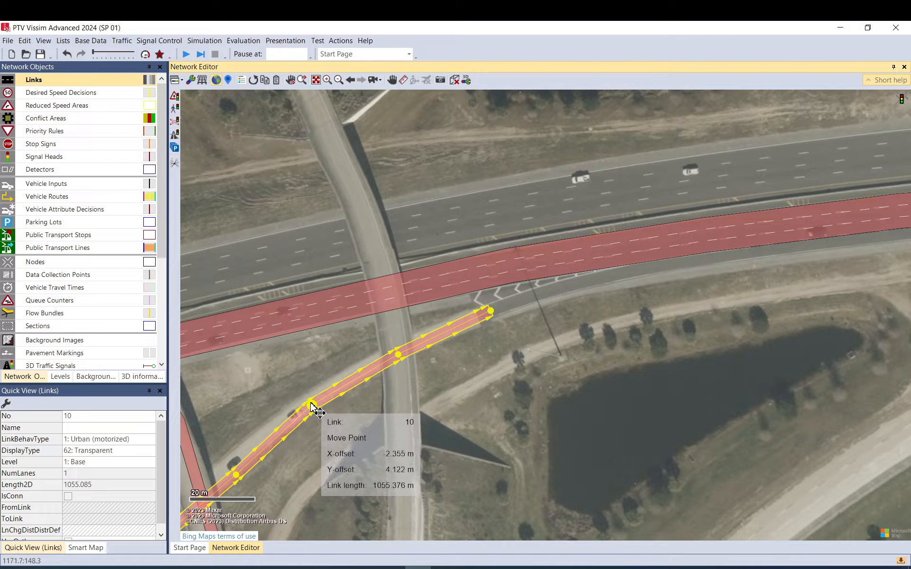
drag(236, 474, 235, 460)
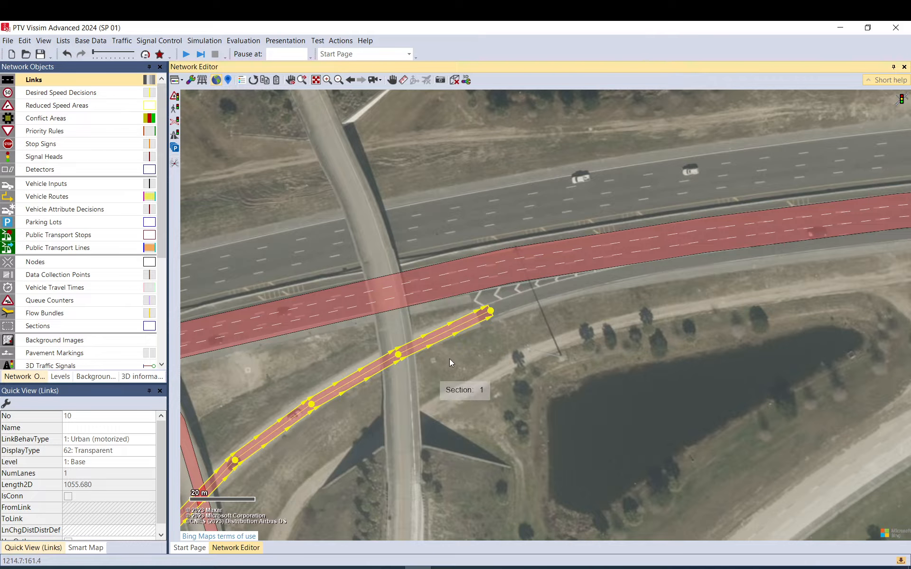
drag(400, 356, 406, 352)
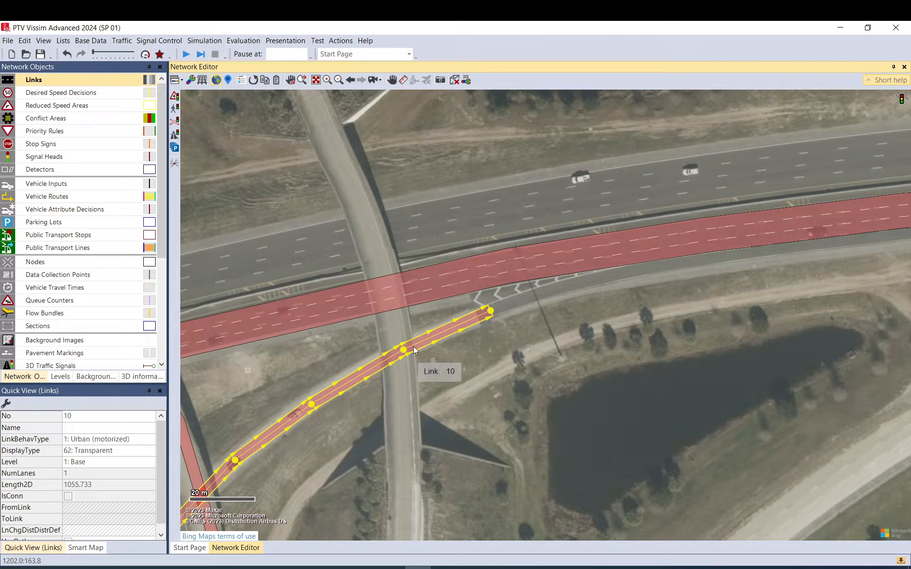
Add a point near the loop link's end, extend it past the gore markings and bend it along the merge, to about 1101 m.
double_click(457, 320)
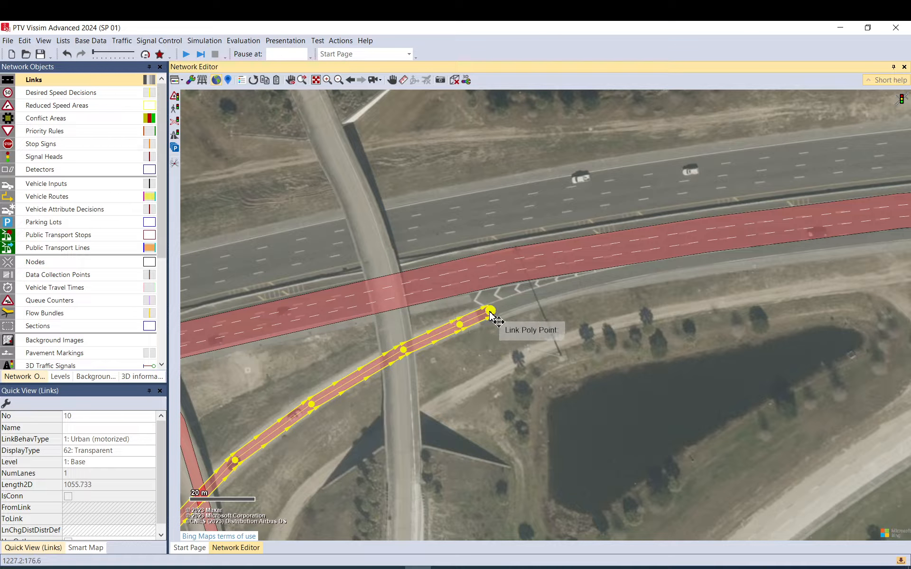
drag(490, 311, 630, 271)
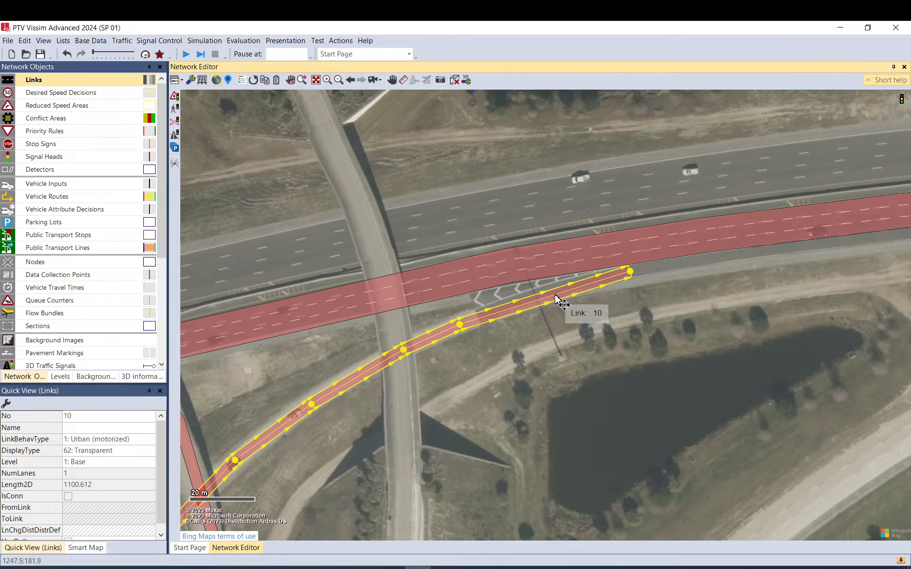
drag(550, 293, 541, 291)
Adjust a point on the three-lane eastbound link past the ramp end and split the link at 1198.60 m with an automatic connector.
drag(709, 290, 372, 350)
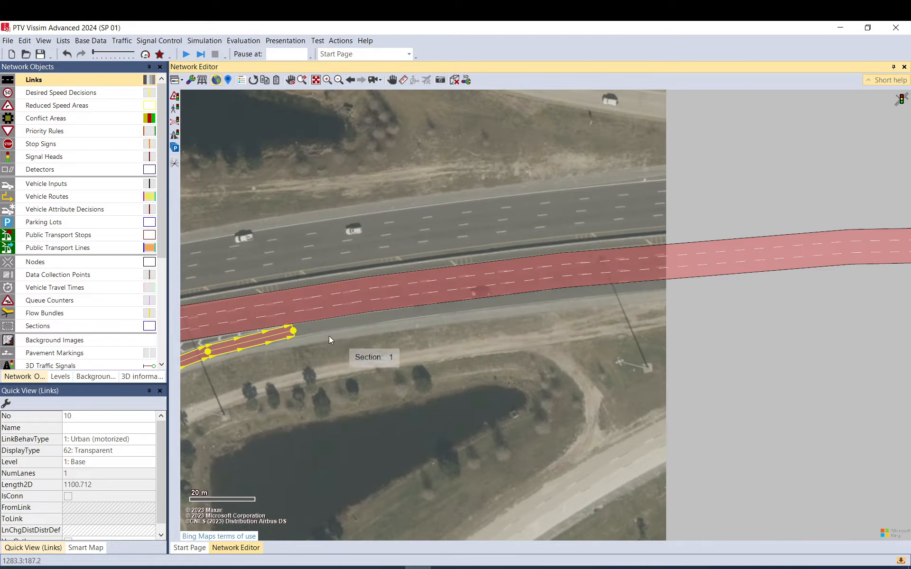
click(457, 290)
drag(562, 270, 499, 284)
right_click(402, 290)
click(472, 427)
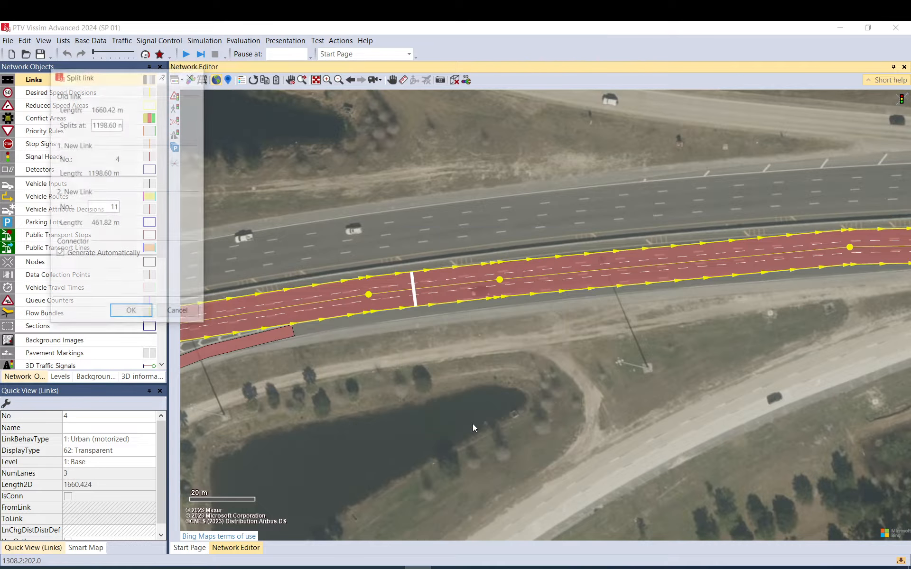
click(130, 313)
Extend the loop ramp link's end to the mainline split and shape its final section alongside the eastbound lanes.
click(255, 332)
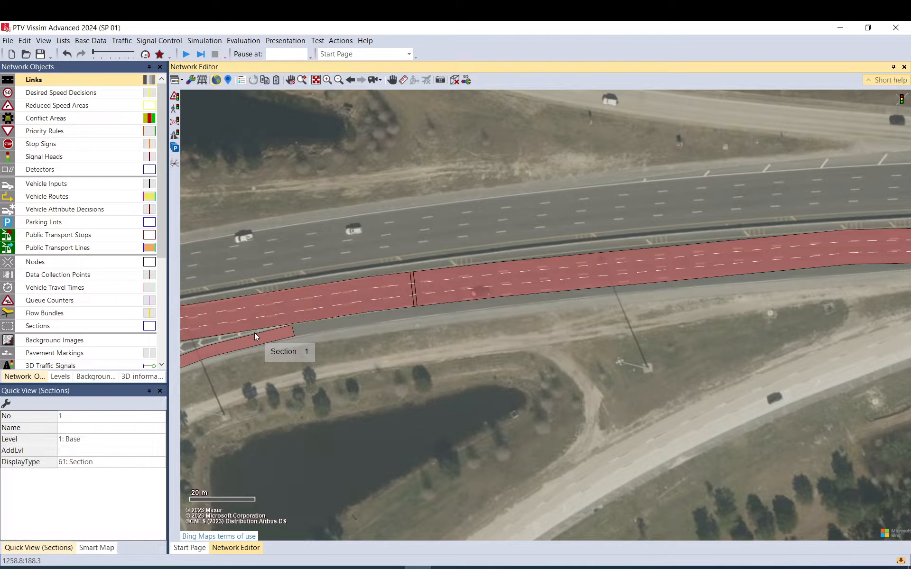
drag(295, 335, 417, 315)
drag(339, 328, 306, 330)
Add a bend point to link 11 east of the split so it follows the eastbound lanes, to about 461 m.
click(527, 326)
drag(518, 328, 349, 327)
click(596, 258)
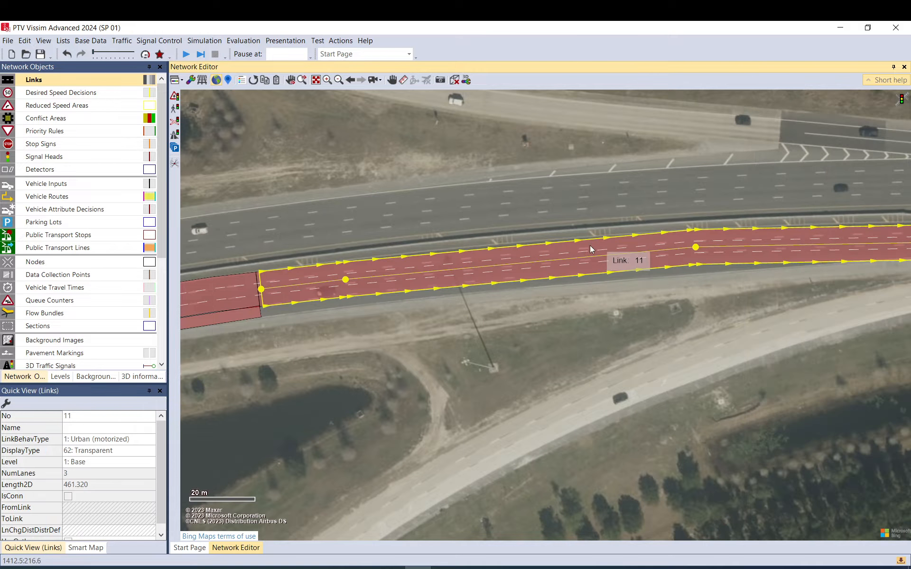
right_click(528, 266)
key(Escape)
drag(530, 264, 541, 260)
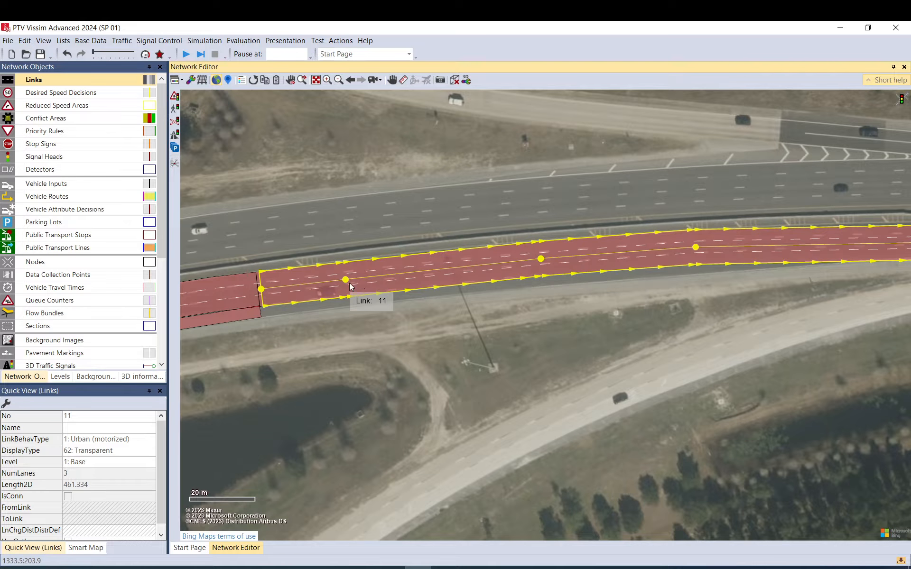
Add a point farther east on link 11 and shift its eastern points north, to about 467 m.
drag(853, 246, 563, 228)
click(568, 285)
click(567, 294)
double_click(564, 291)
drag(359, 296, 351, 249)
drag(350, 337, 603, 307)
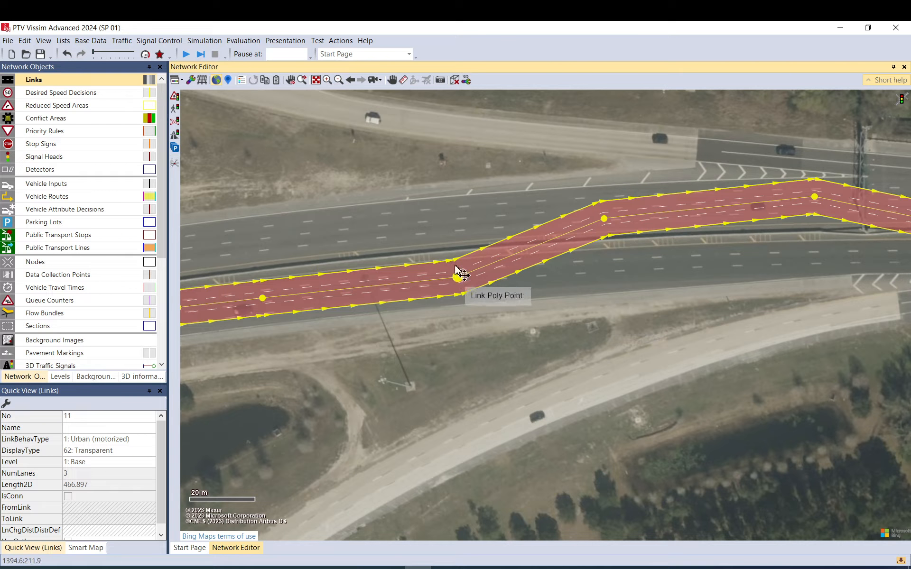
Move link 11's point at the end of the merge area slightly east and split the link at 97.68 m with an automatic connector.
drag(455, 266, 482, 278)
right_click(480, 278)
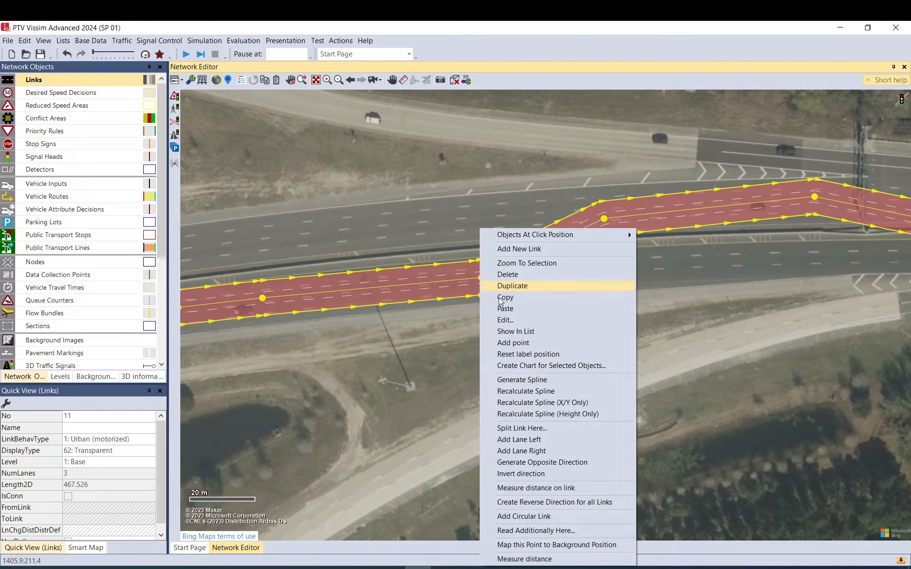
click(522, 429)
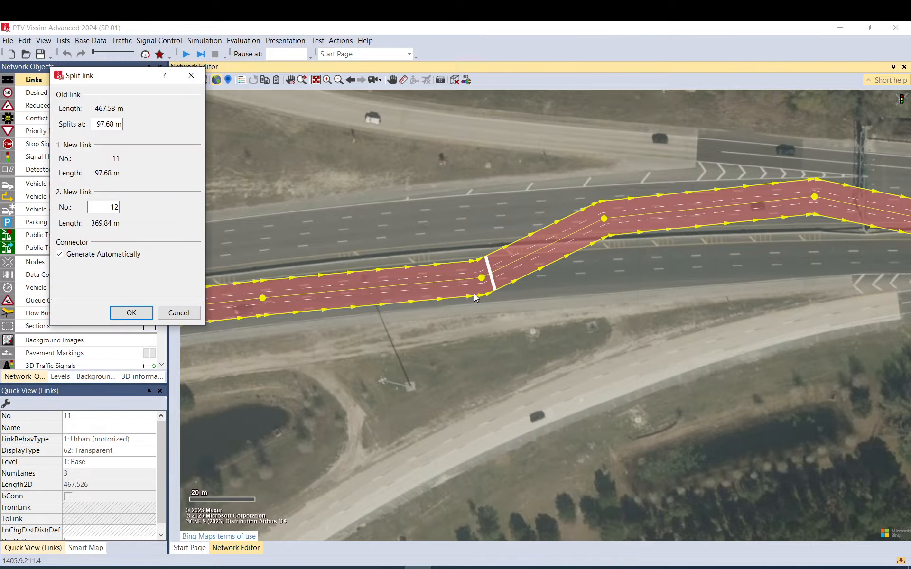
click(132, 313)
Move the first two bend points of link 12 back onto the eastbound lanes, to about 363 m.
click(514, 265)
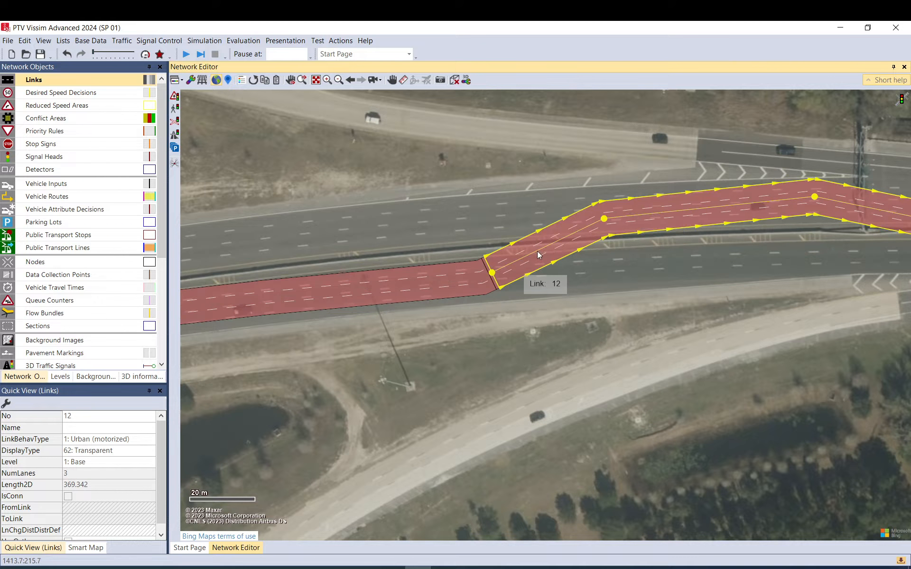
drag(608, 217, 613, 265)
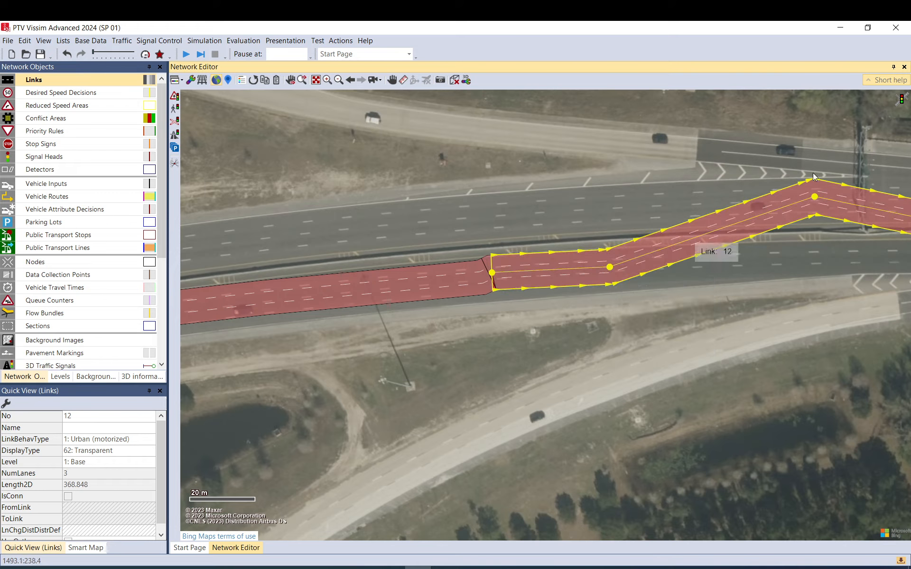
drag(819, 196, 818, 264)
Set the number of lanes of link 11 in the merge area to 4.
drag(396, 330, 616, 317)
click(545, 275)
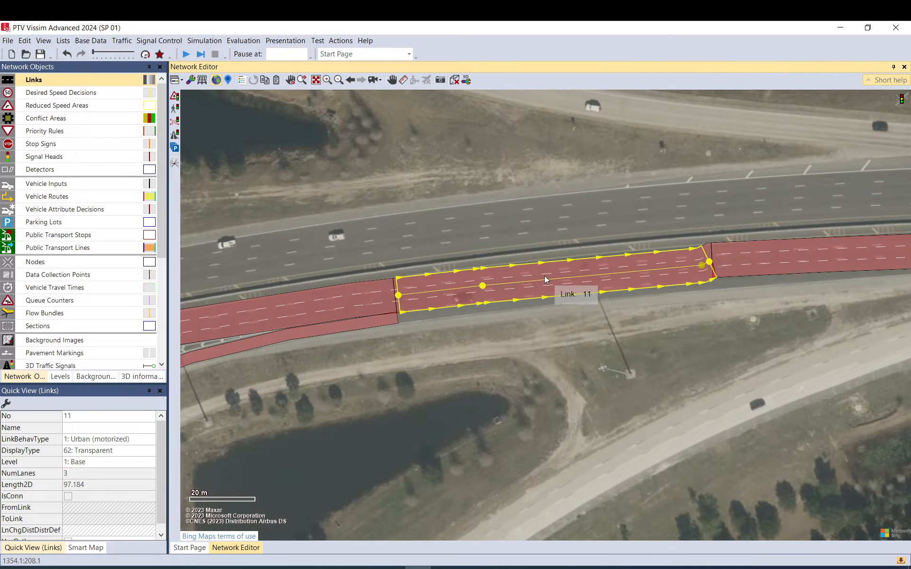
double_click(508, 289)
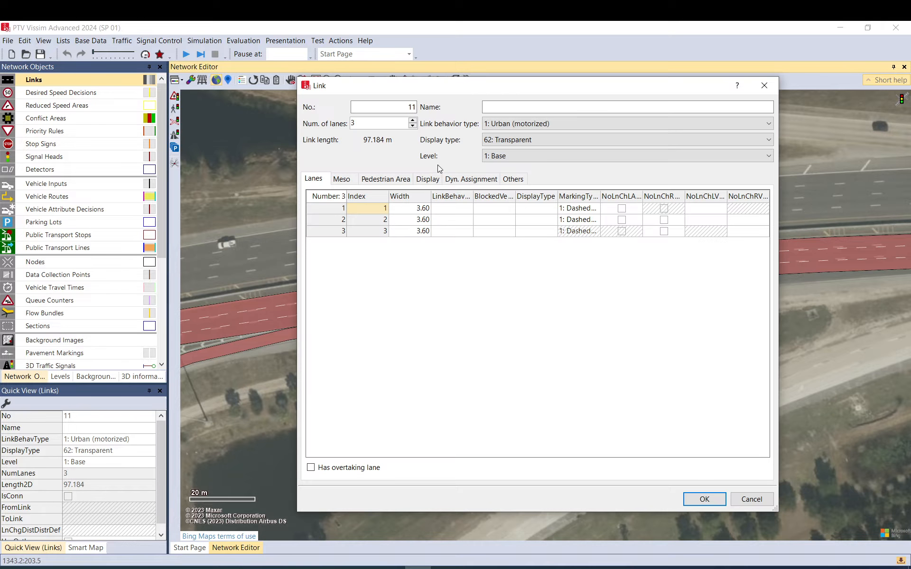
click(413, 120)
click(700, 498)
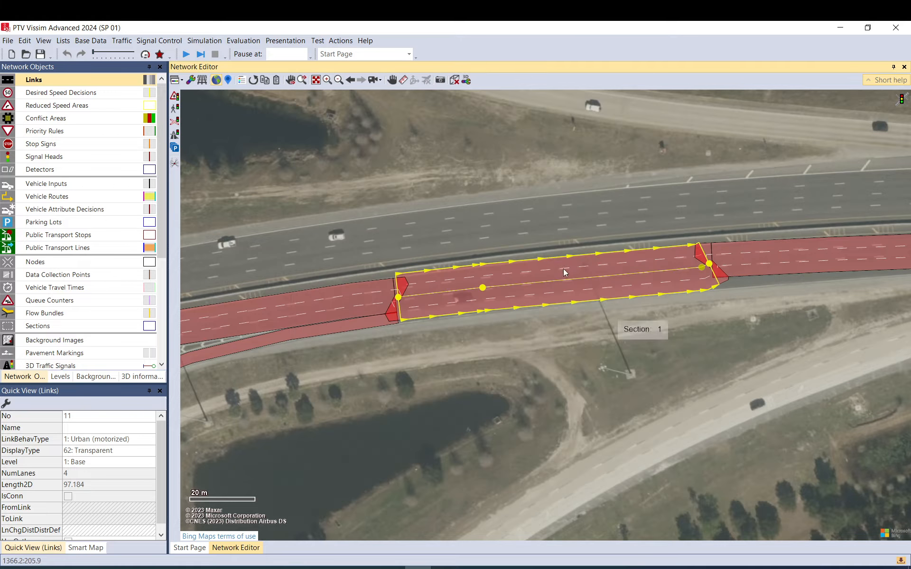
Shift links 11 and 12 onto the imagery lanes and straighten link 11's eastern end, to about 97 m.
drag(457, 299, 460, 304)
click(745, 251)
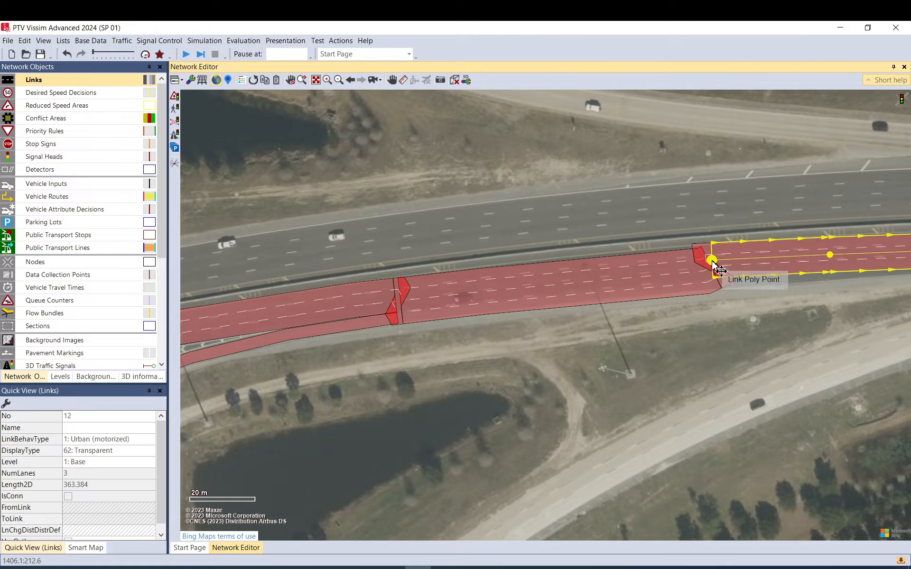
drag(711, 261, 717, 263)
click(681, 272)
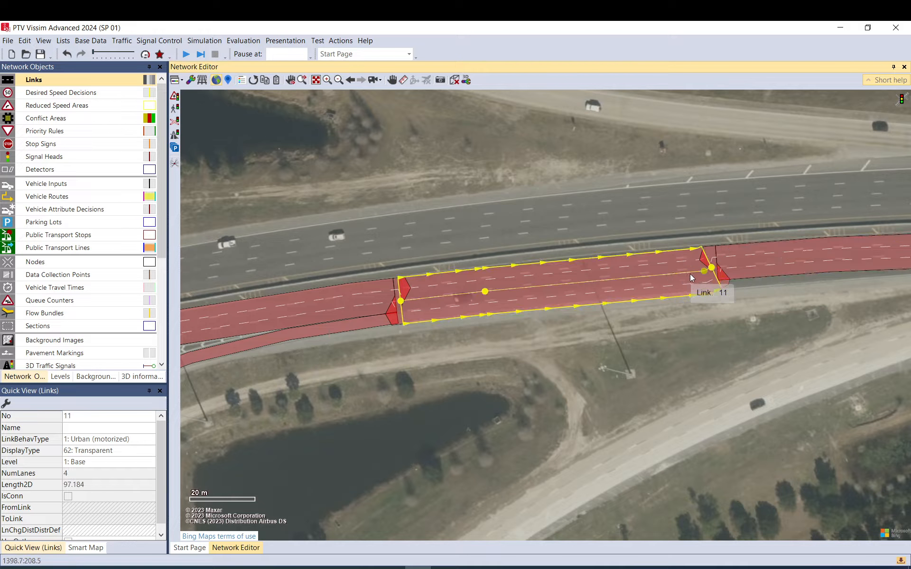
scroll(707, 275, up, 2)
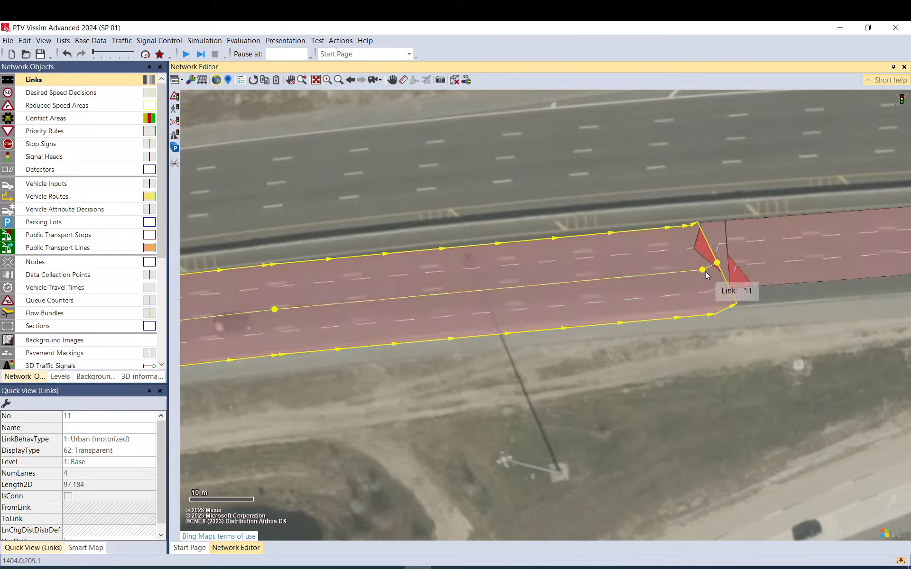
drag(715, 264, 604, 273)
drag(293, 321, 494, 273)
Align the upstream mainline connector with link 11's three inner lanes and connect ramp link 10 to its lane 1.
click(318, 306)
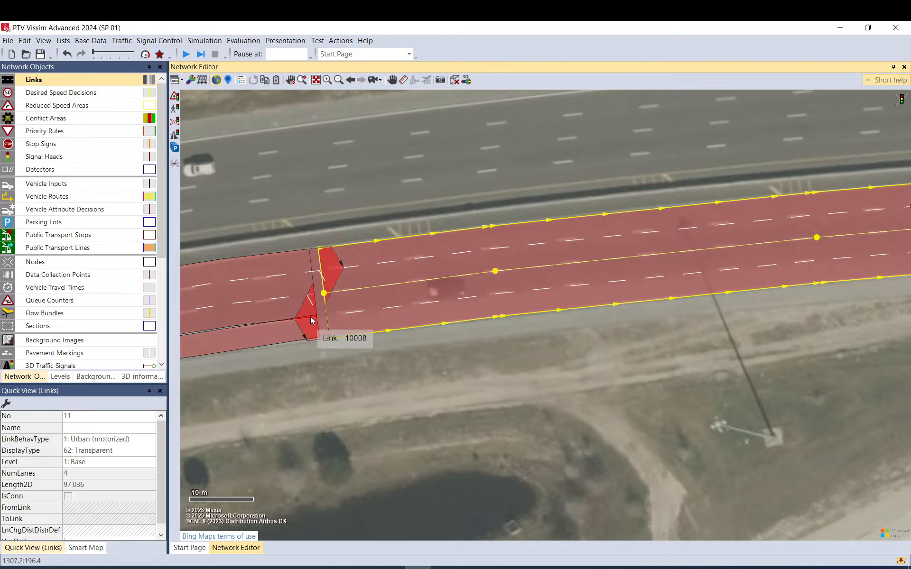
drag(325, 304, 325, 282)
drag(318, 332, 327, 326)
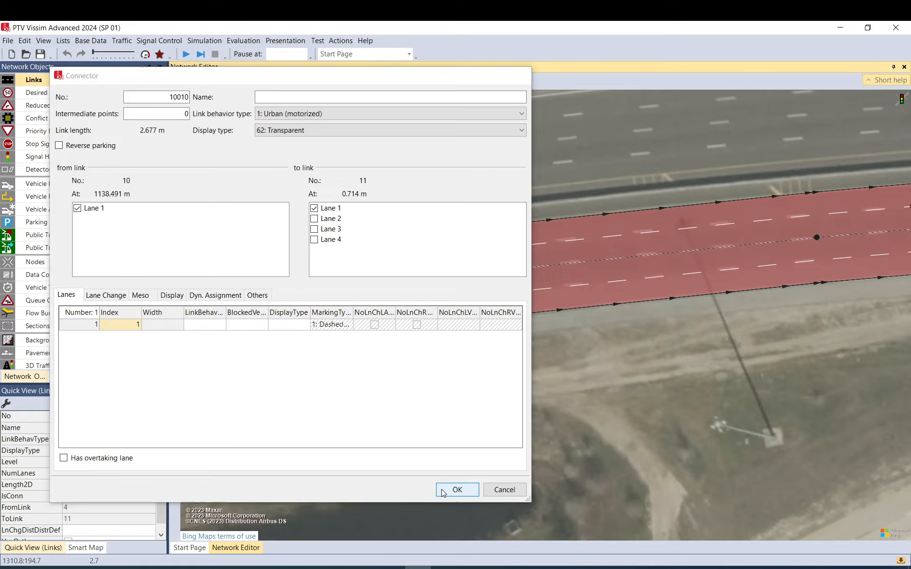
click(457, 490)
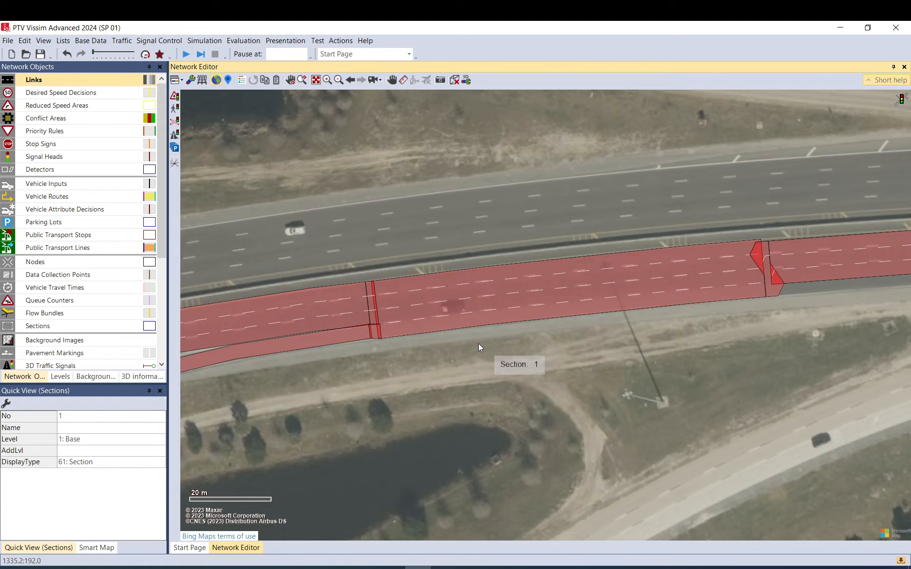
Align connector 10009 between links 11 and 12 with the three inner lanes at link 11's eastern end.
scroll(478, 344, down, 2)
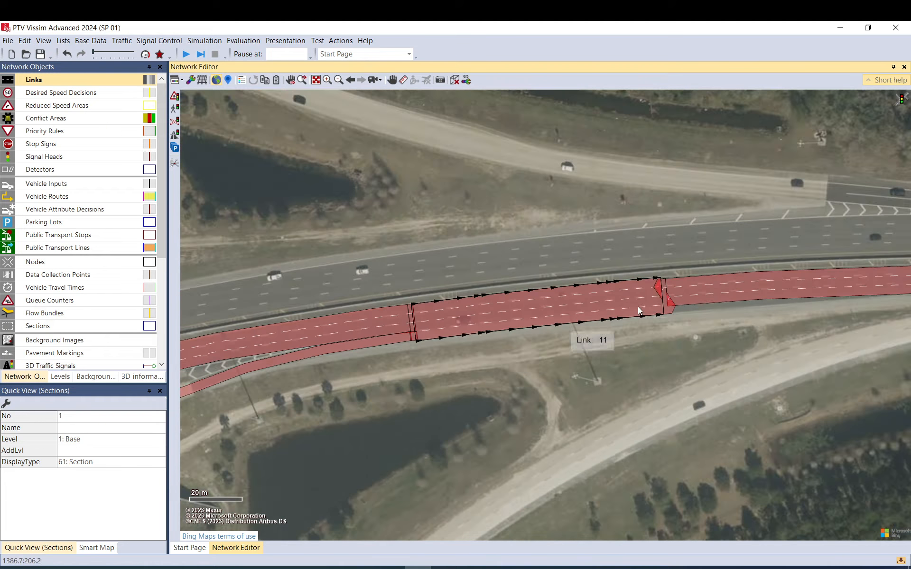
click(671, 308)
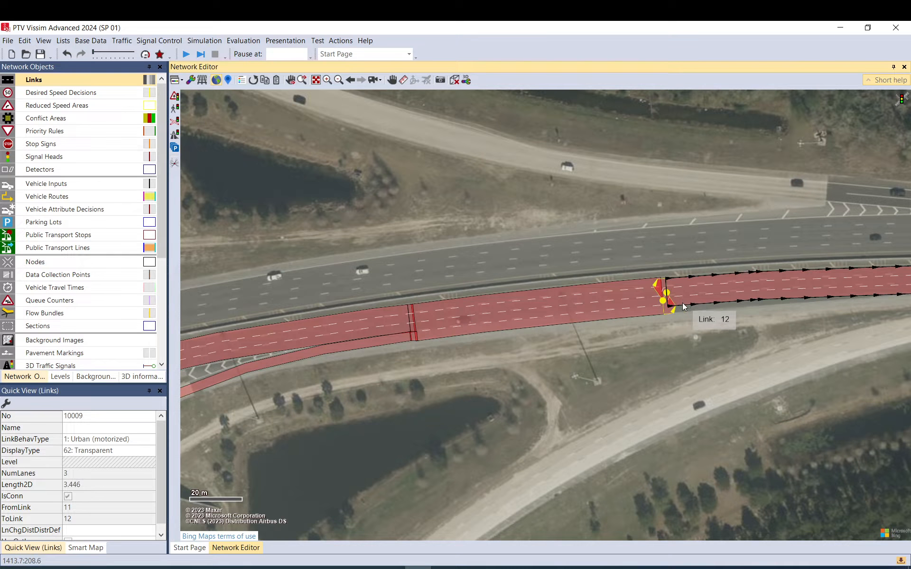
scroll(684, 304, up, 2)
mouse_move(653, 300)
mouse_down()
mouse_move(648, 286)
mouse_move(651, 296)
mouse_move(661, 286)
mouse_up()
click(678, 336)
click(678, 284)
click(633, 288)
click(661, 290)
click(636, 240)
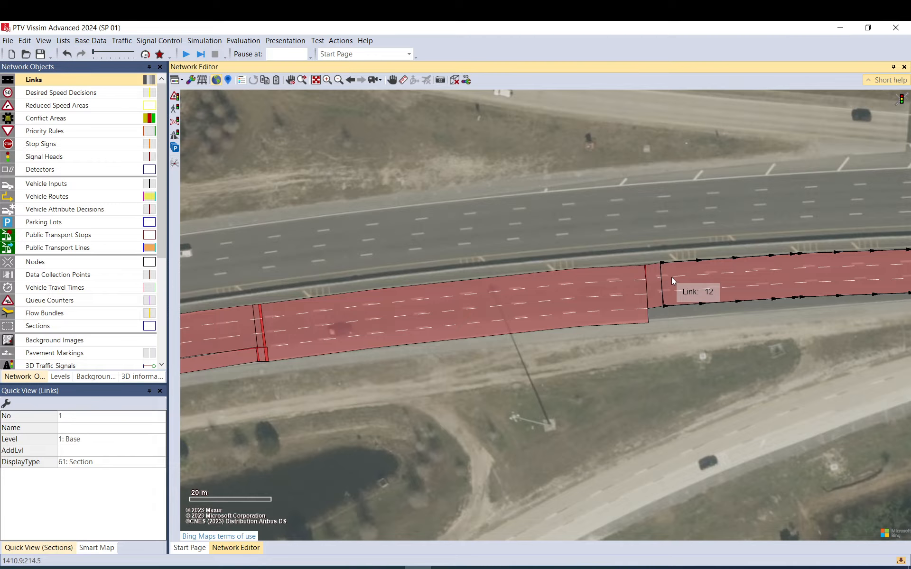
Examine the eastbound Butler Blvd links and connectors from the I-295 interchange back to the western merge.
scroll(660, 286, down, 4)
scroll(660, 286, down, 2)
drag(422, 320, 752, 231)
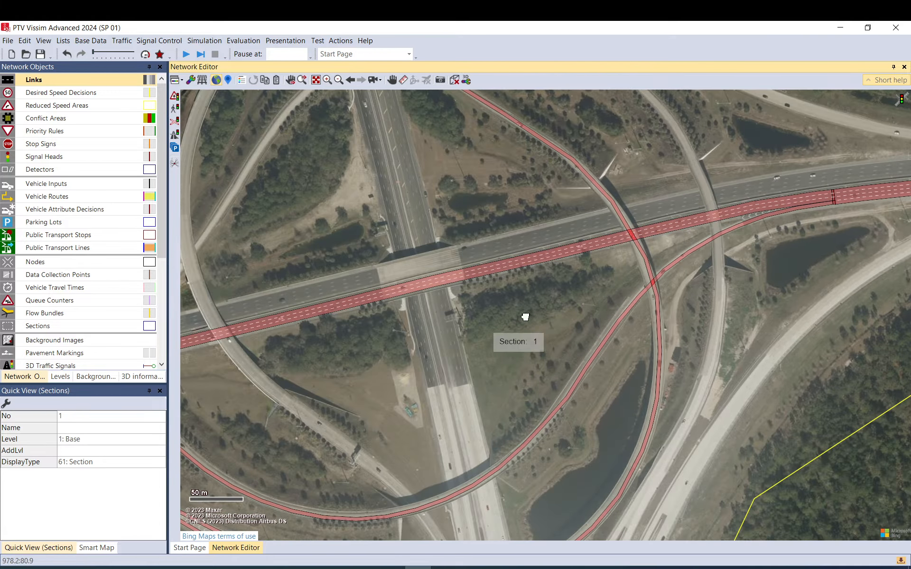
drag(482, 325, 679, 268)
drag(445, 342, 583, 303)
drag(386, 365, 488, 317)
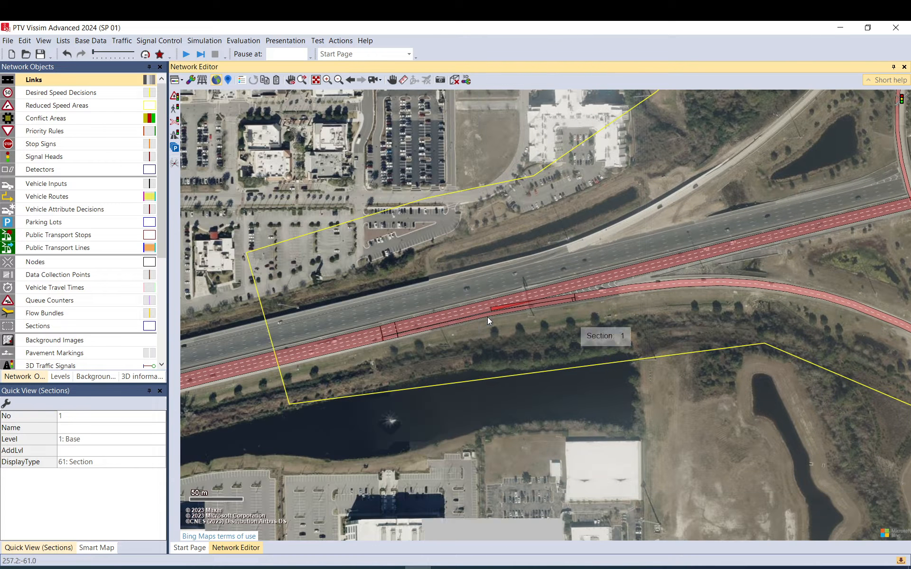
drag(431, 340, 719, 280)
click(491, 322)
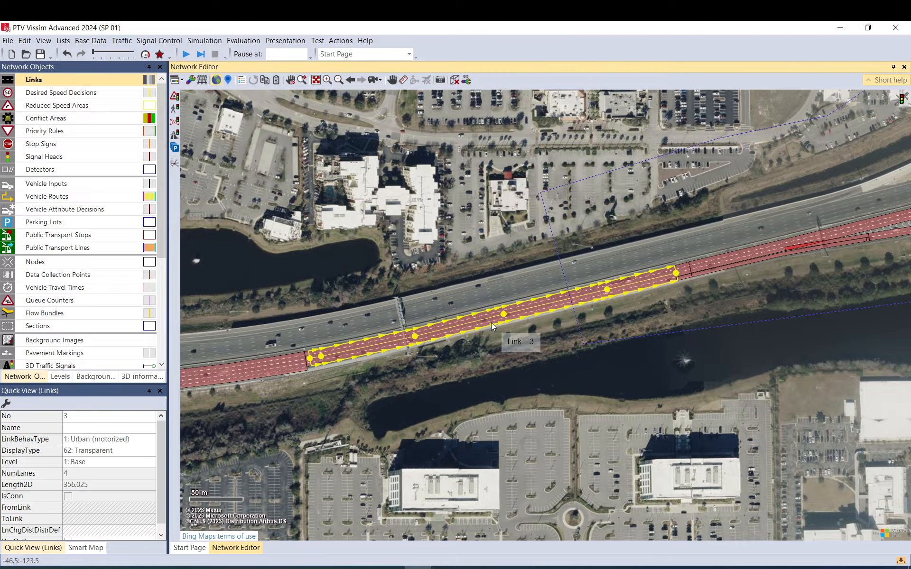
drag(406, 363, 778, 293)
click(546, 298)
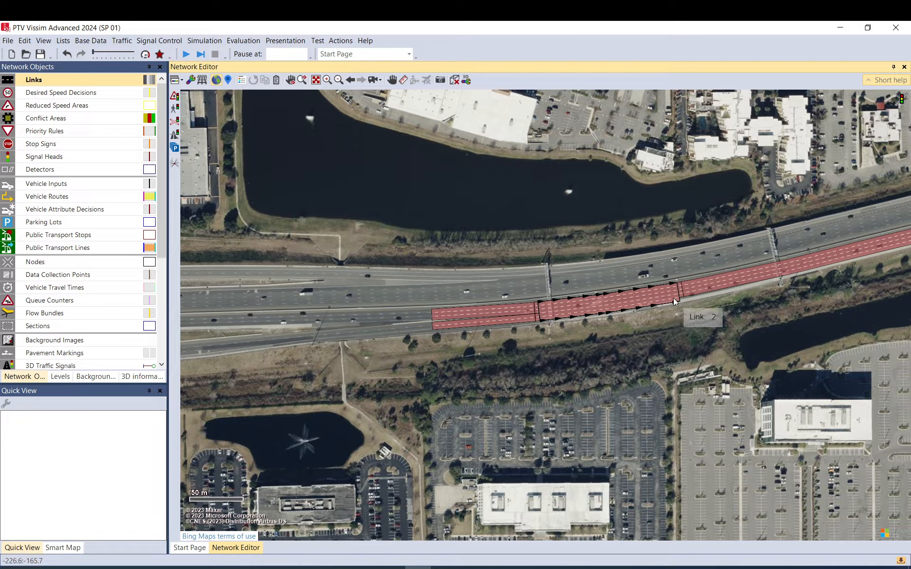
scroll(674, 297, up, 3)
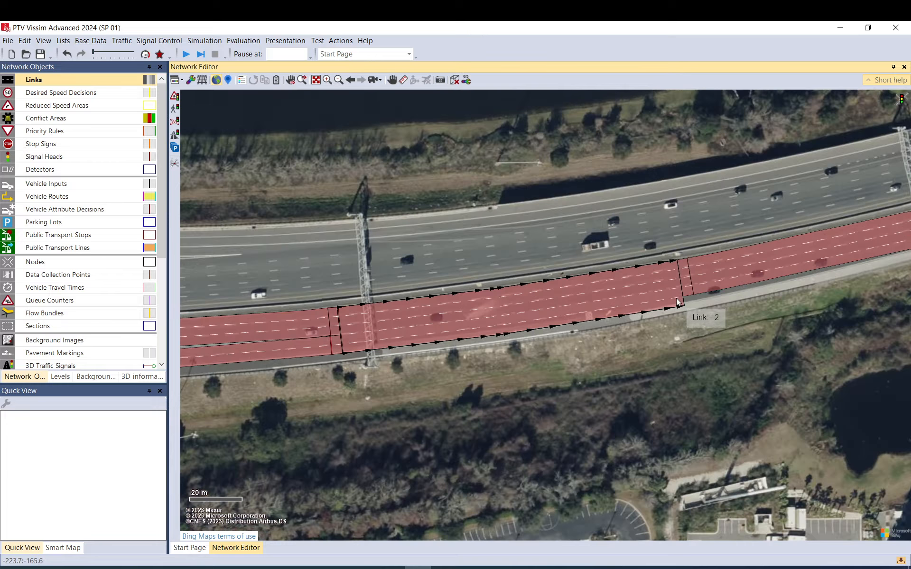
Extend two-lane ramp link 5 westward along the on-ramp to about 249 m and fit its intermediate point to the imagery.
click(655, 295)
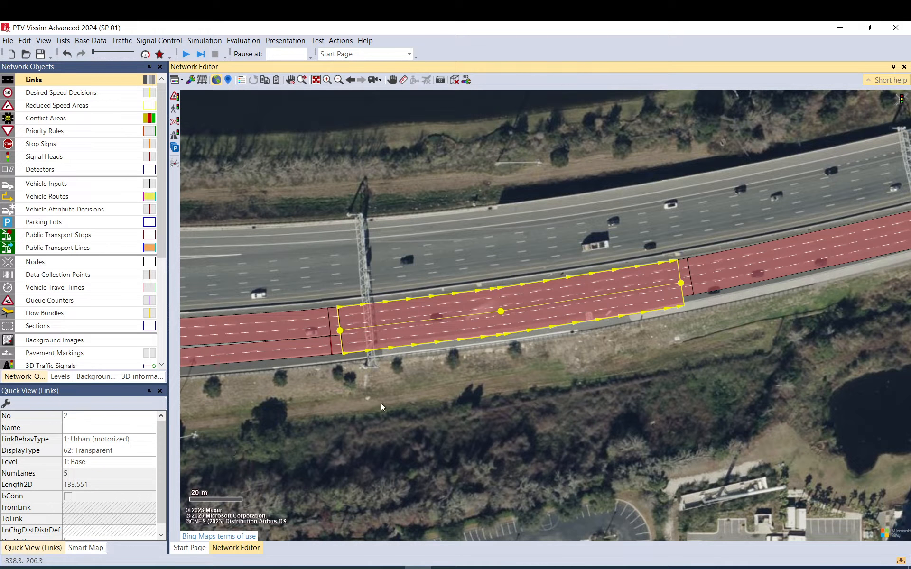
click(429, 402)
drag(366, 403, 502, 398)
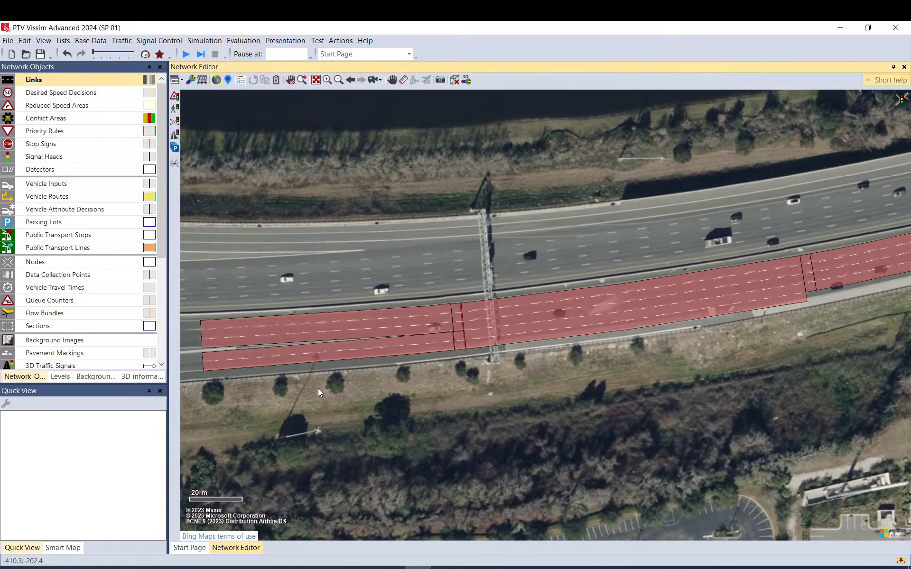
drag(346, 383, 569, 318)
click(611, 293)
drag(611, 293, 220, 329)
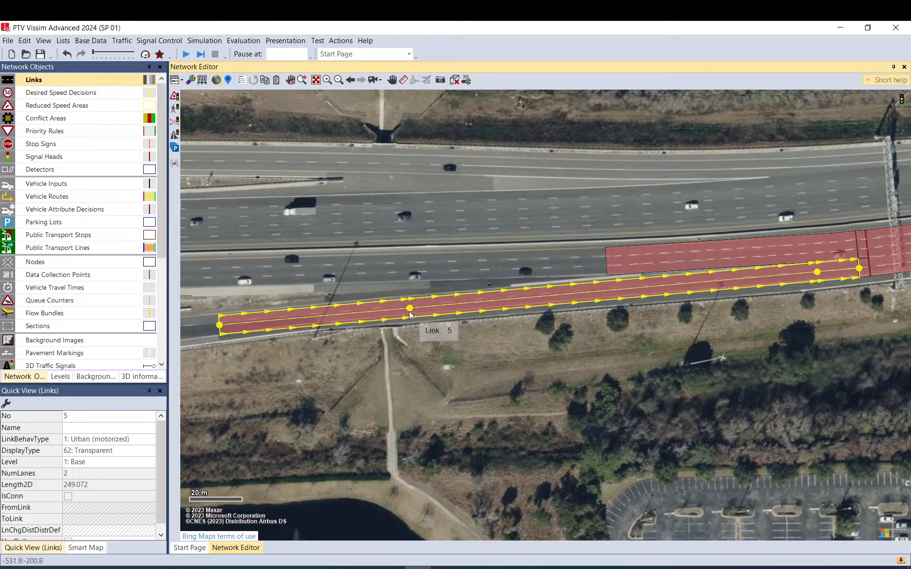
drag(409, 311, 422, 308)
Extend three-lane mainline link 1 westward along the eastbound Butler Blvd lanes to about 254 m.
click(699, 249)
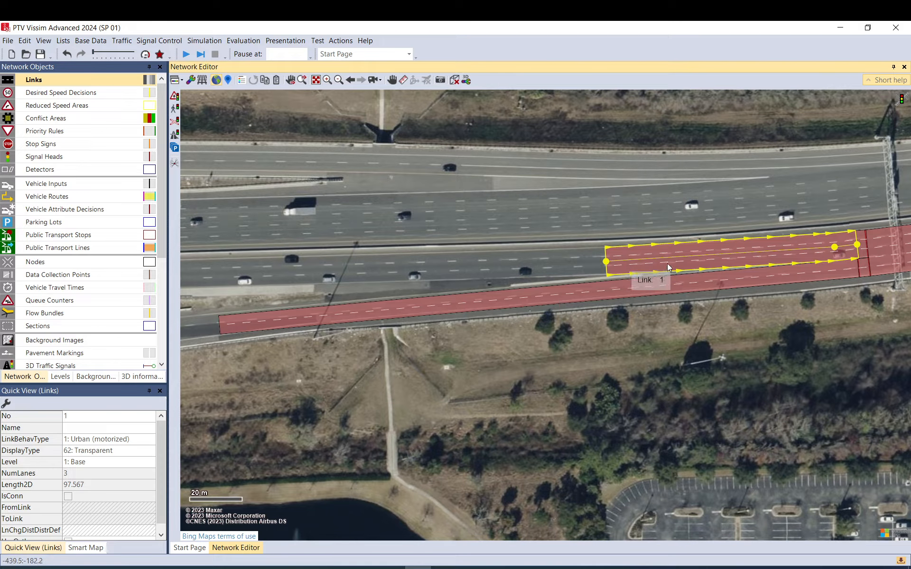
drag(607, 264, 203, 272)
click(650, 378)
Review the lane assignments of connector 10001 between links 2 and 3.
scroll(593, 379, up, 5)
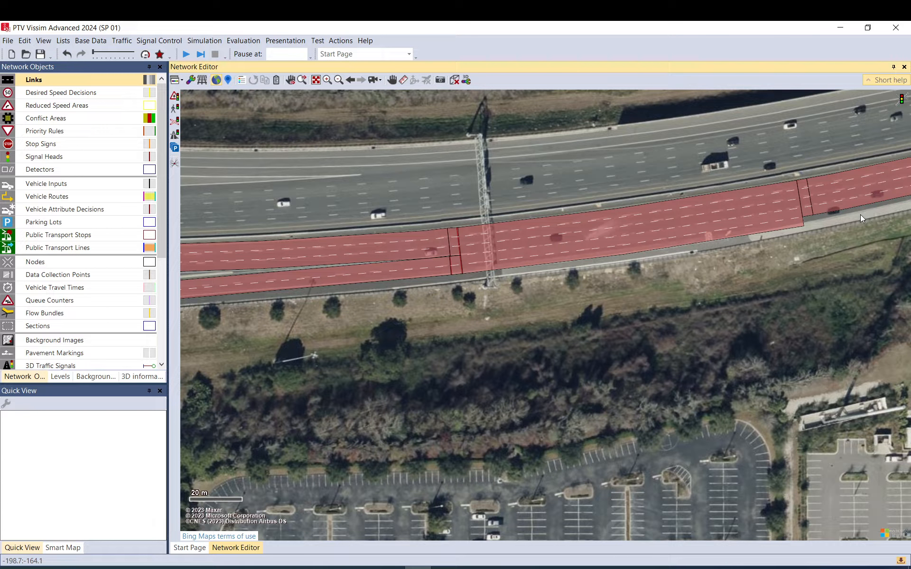
double_click(808, 205)
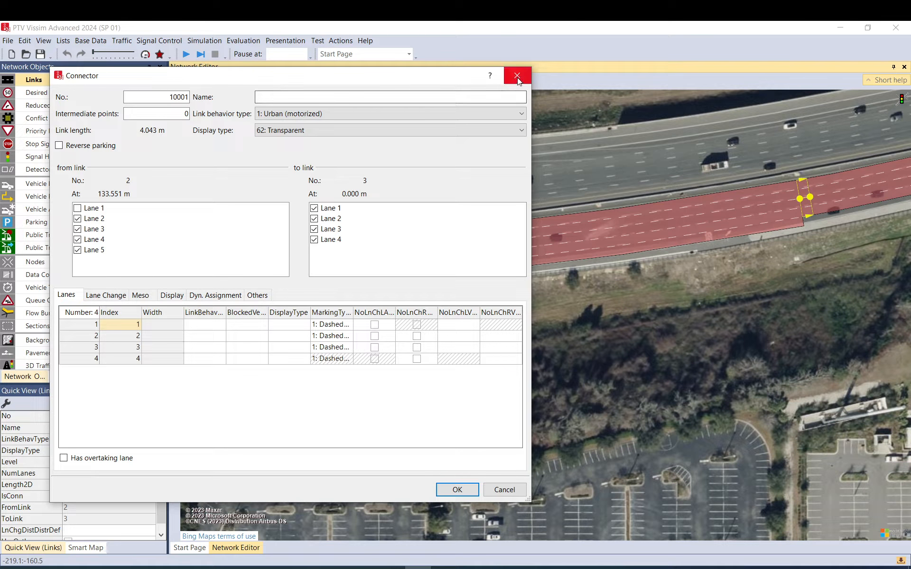
drag(317, 77, 651, 294)
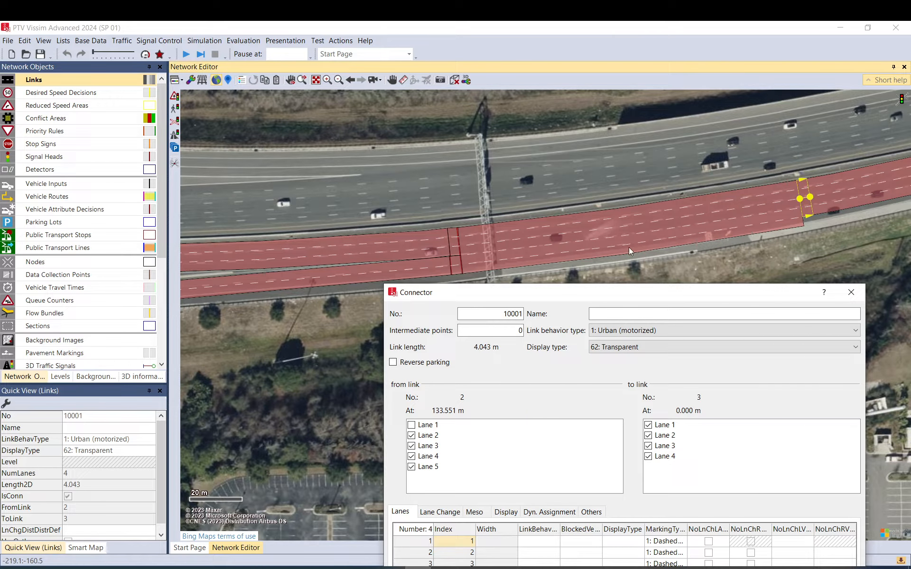
click(861, 293)
Examine the eastbound on-ramp imagery from the cross-street intersection to its merge with Butler Blvd.
drag(394, 303, 722, 251)
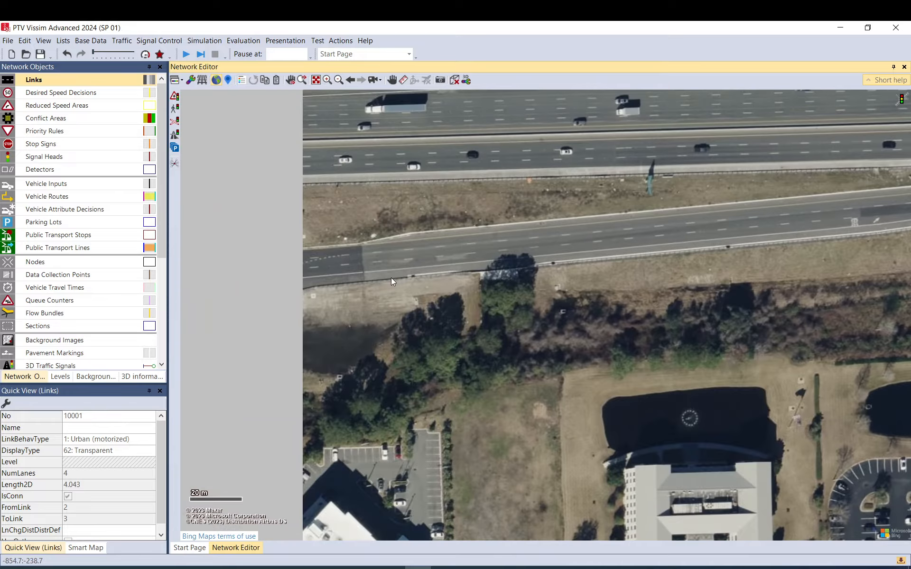
drag(391, 277, 619, 265)
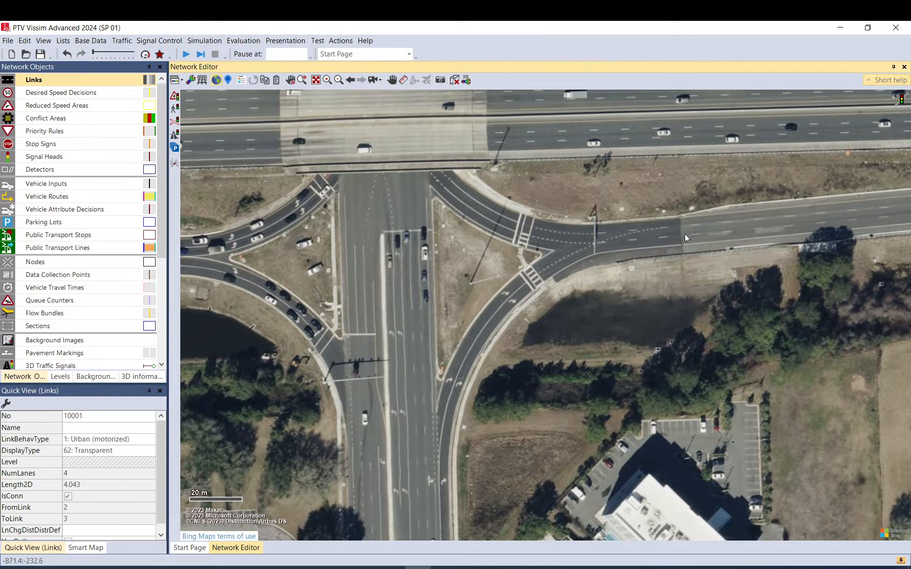
drag(731, 238, 500, 277)
drag(251, 261, 455, 327)
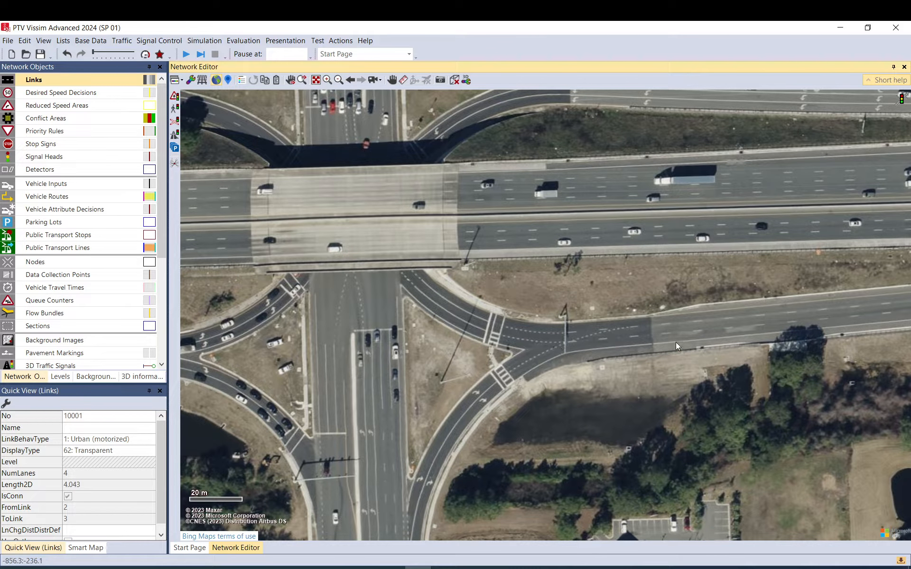
drag(720, 336, 333, 331)
drag(732, 298, 260, 332)
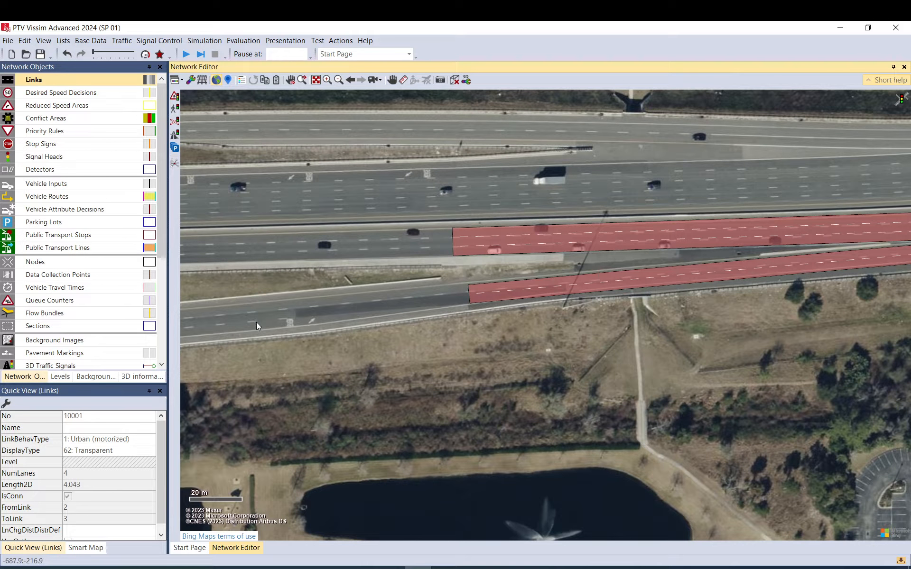
drag(608, 279, 171, 332)
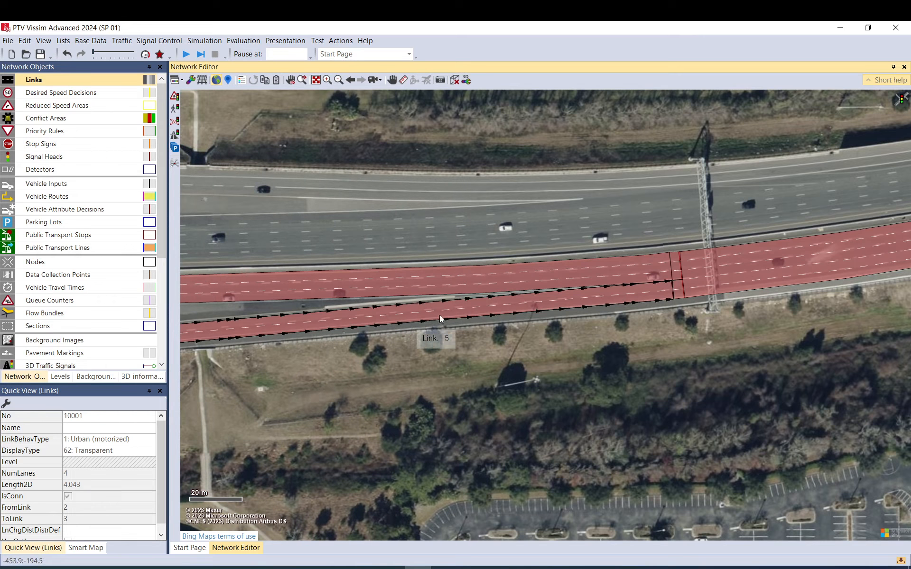
drag(734, 281, 468, 293)
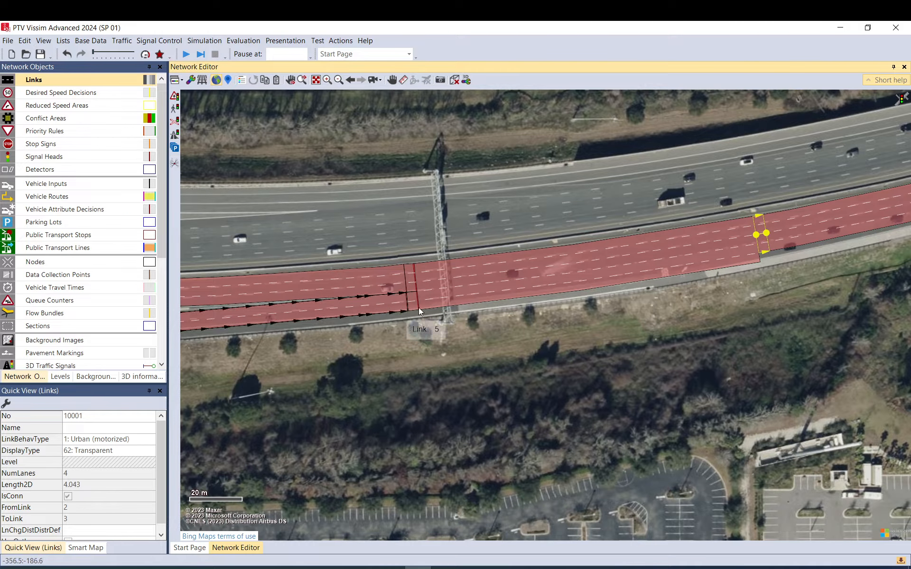
Measure the travel distance from near ramp link 5's western end to the lane drop at link 2's eastern end.
drag(438, 317, 719, 247)
scroll(693, 266, down, 2)
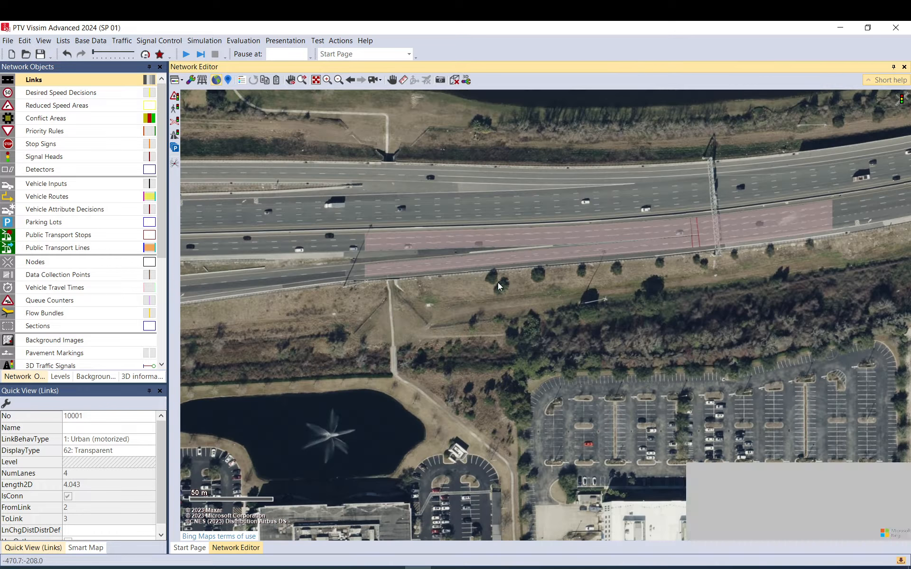
click(404, 85)
drag(405, 268, 423, 268)
drag(798, 252, 568, 287)
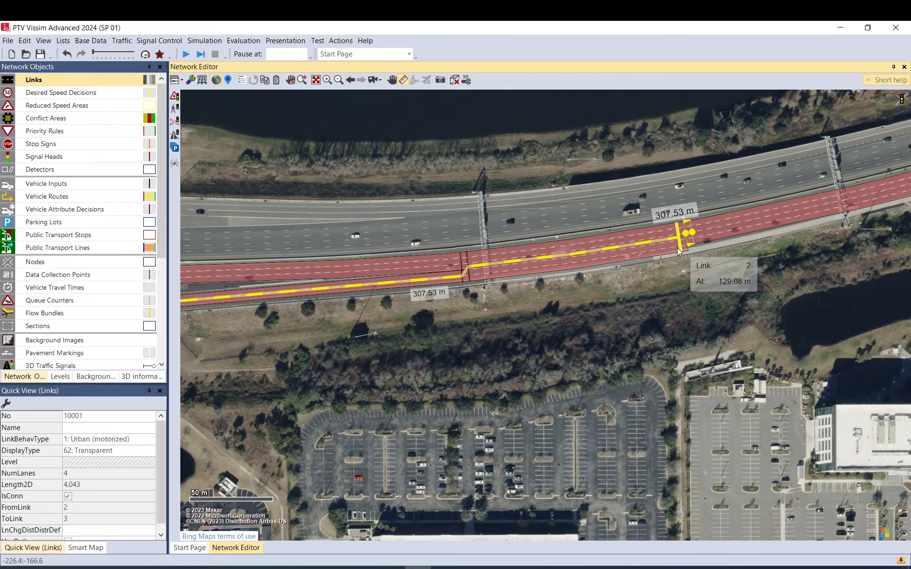
drag(678, 251, 684, 255)
Review the lane change distance of connector 10001 at the lane drop.
double_click(692, 245)
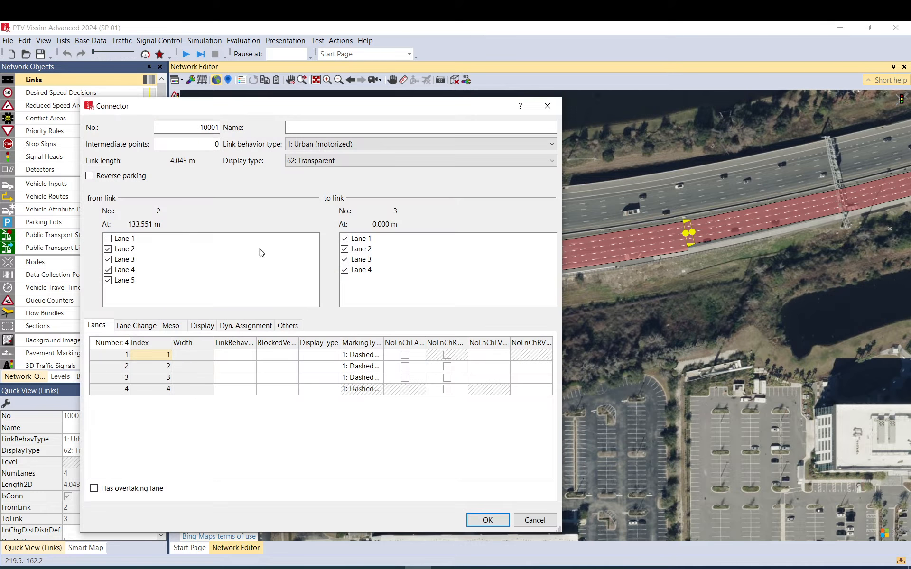
click(150, 326)
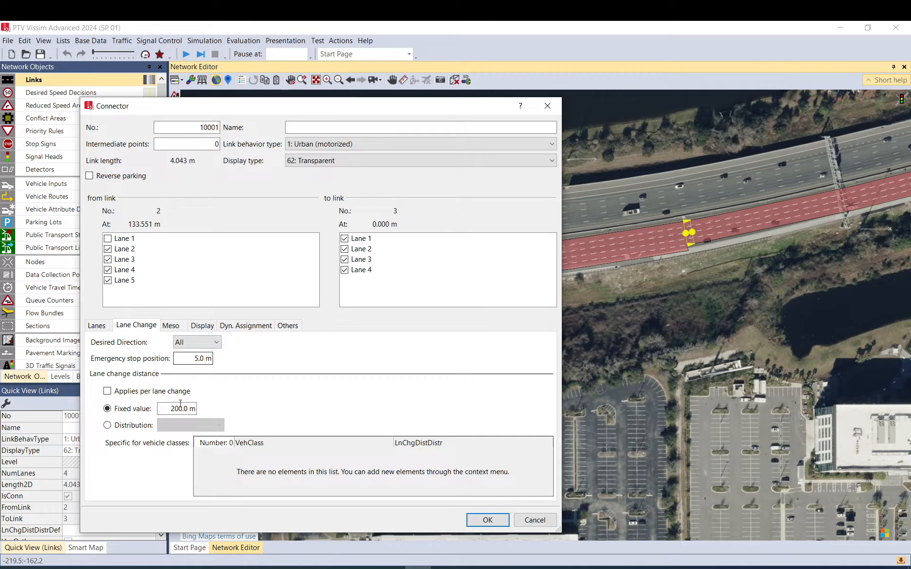
click(488, 520)
click(726, 280)
Inspect the eastbound network downstream of the lane drop and connector 10004 at link 3's eastern end.
drag(691, 282, 392, 290)
drag(549, 265, 395, 291)
drag(803, 265, 526, 321)
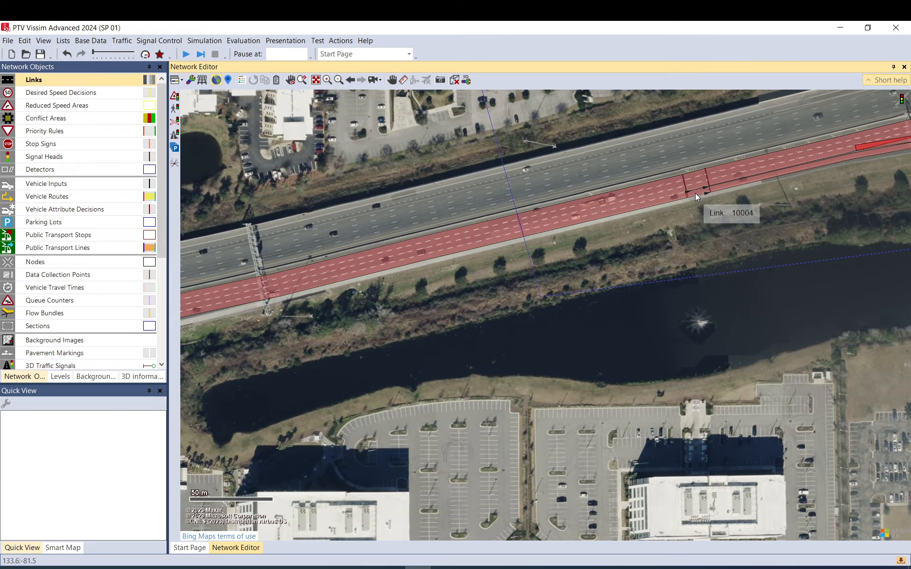
click(693, 195)
drag(505, 326, 705, 297)
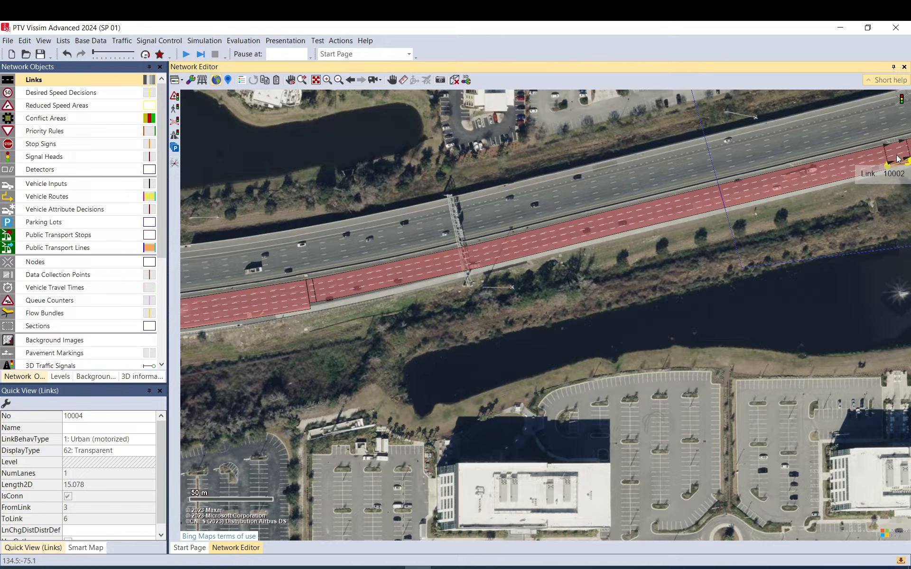
click(407, 350)
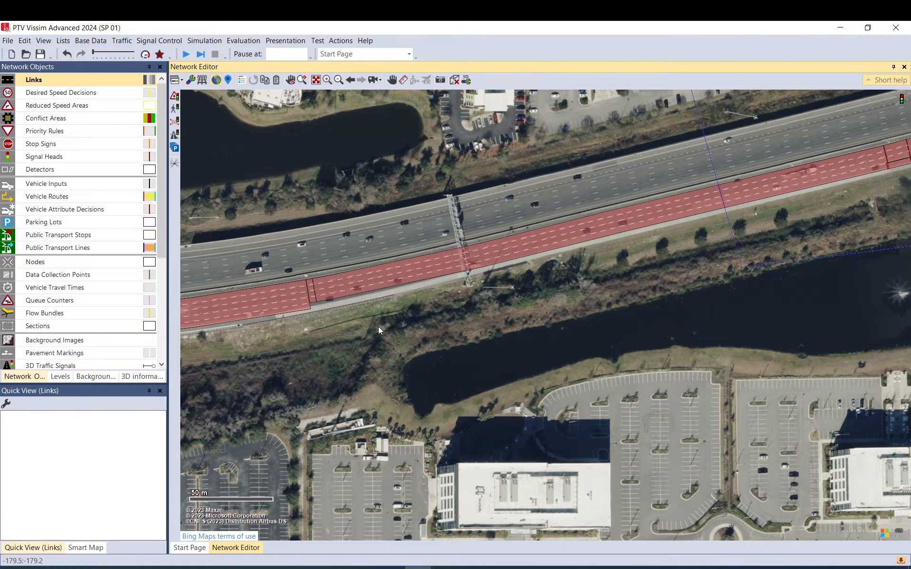
Examine the overhead sign gantries over links 2 and 3 and the roadside sign upstream of link 1.
drag(308, 334, 693, 279)
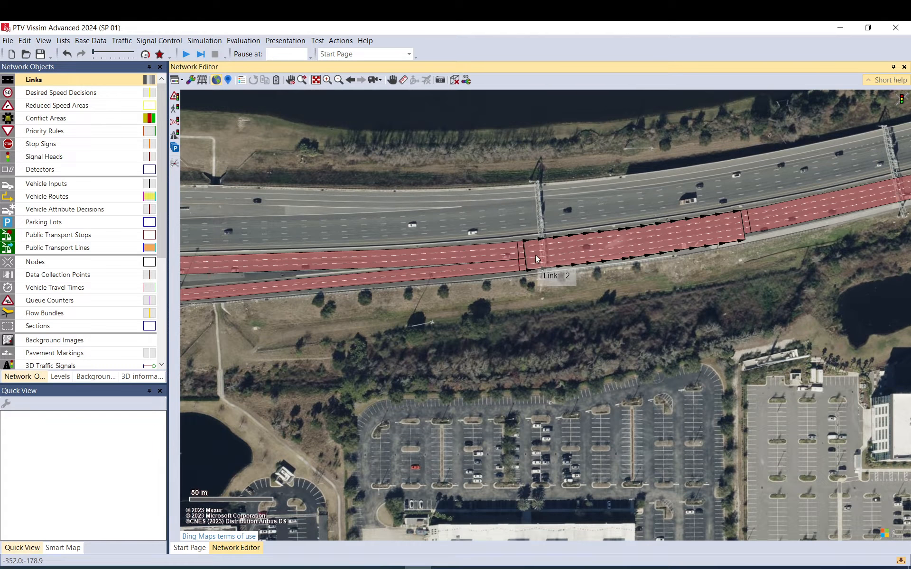
scroll(536, 259, up, 2)
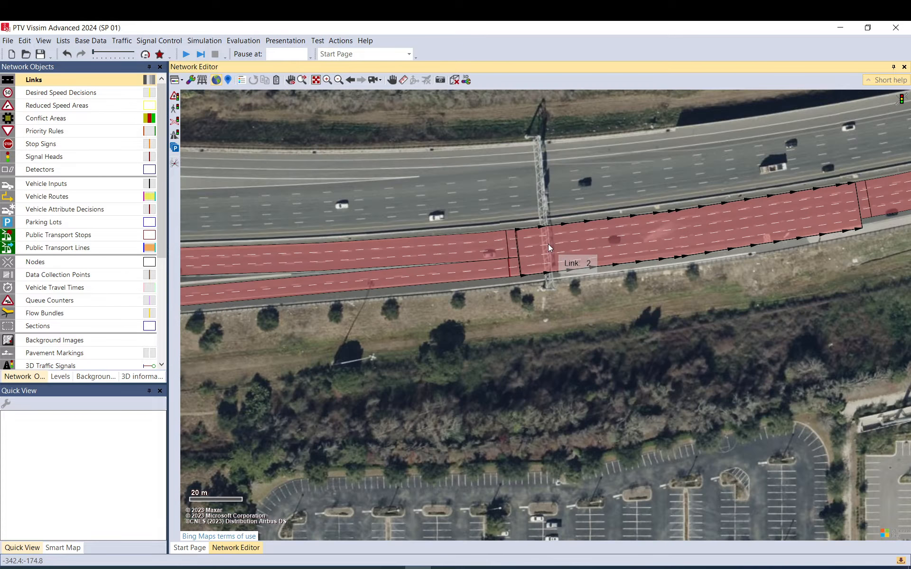
scroll(545, 233, up, 2)
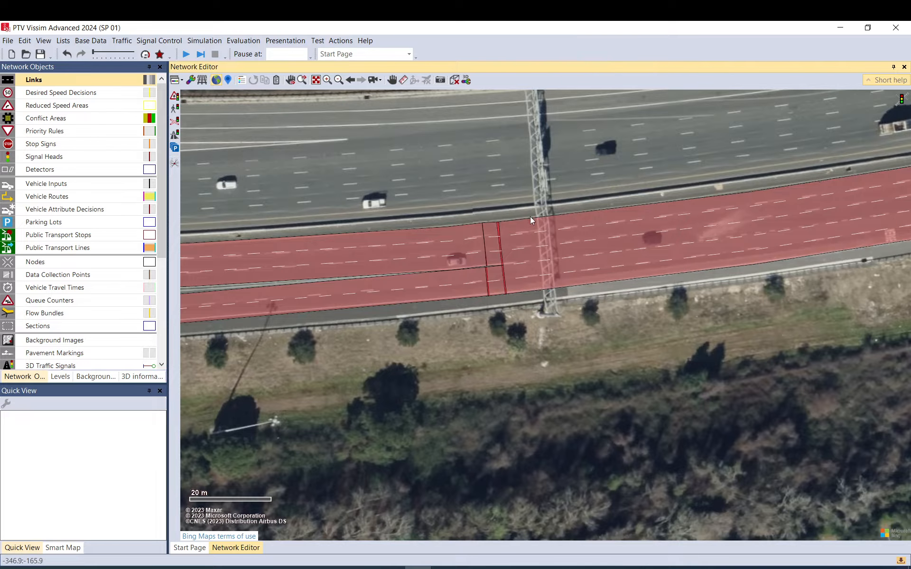
drag(711, 241, 278, 261)
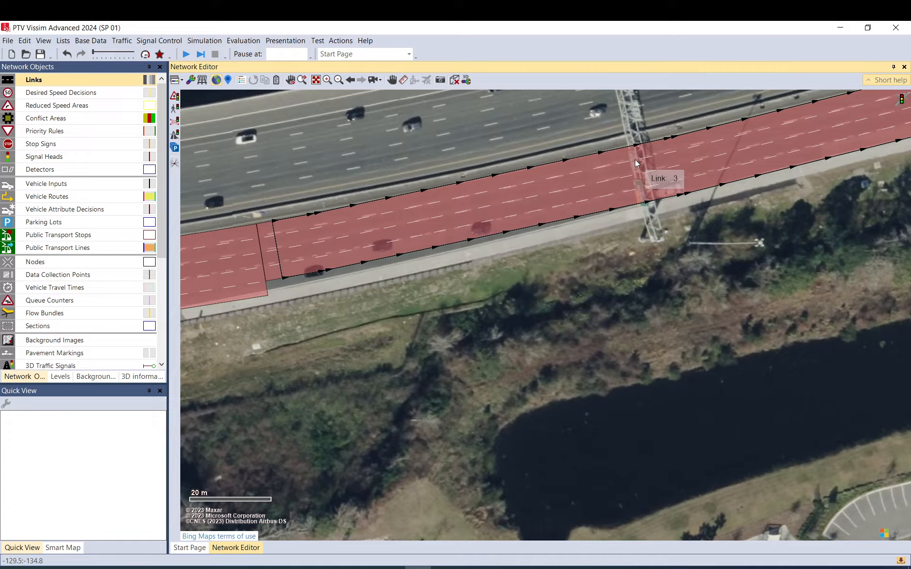
drag(372, 261, 684, 220)
scroll(683, 219, down, 2)
scroll(293, 280, down, 2)
drag(293, 280, 664, 233)
drag(361, 223, 755, 201)
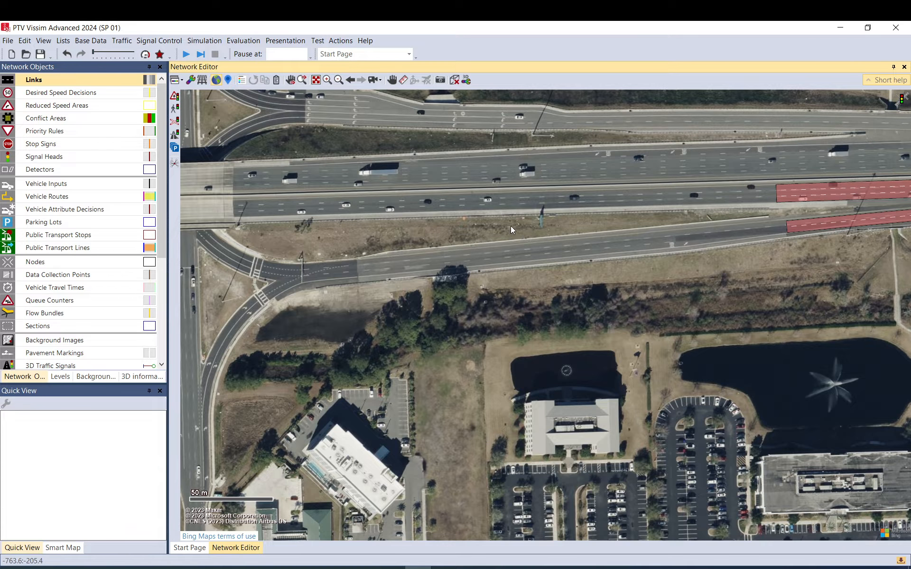
scroll(512, 224, up, 5)
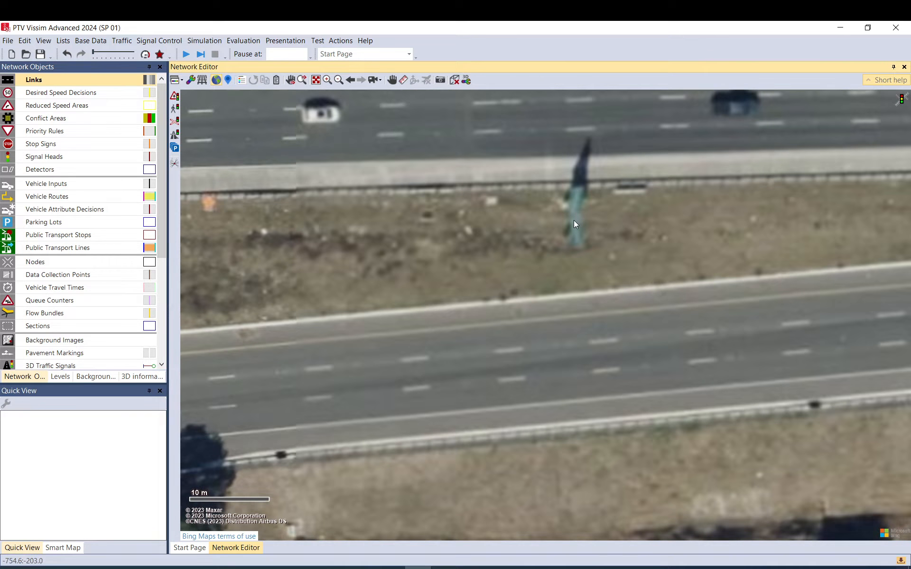
scroll(578, 221, down, 2)
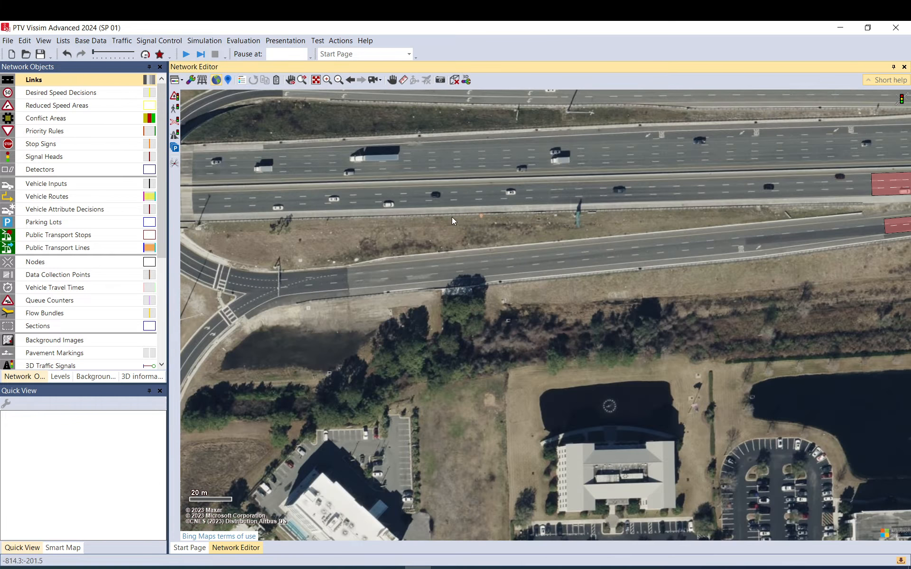
Examine eastbound Butler Blvd upstream as far as the sign gantry ahead of the preceding off-ramp.
drag(452, 218, 756, 201)
drag(516, 215, 752, 211)
drag(435, 227, 811, 216)
drag(508, 215, 725, 211)
drag(536, 212, 595, 210)
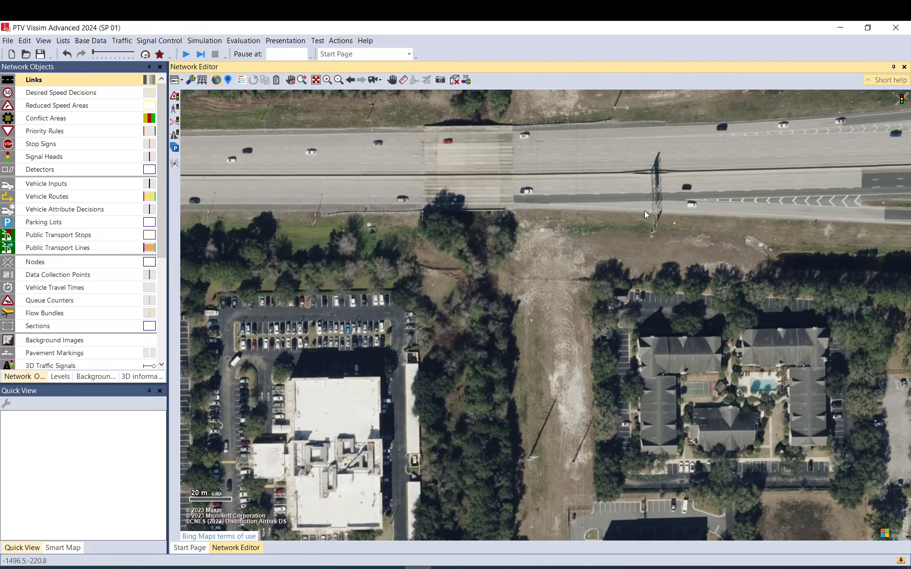
scroll(653, 198, up, 5)
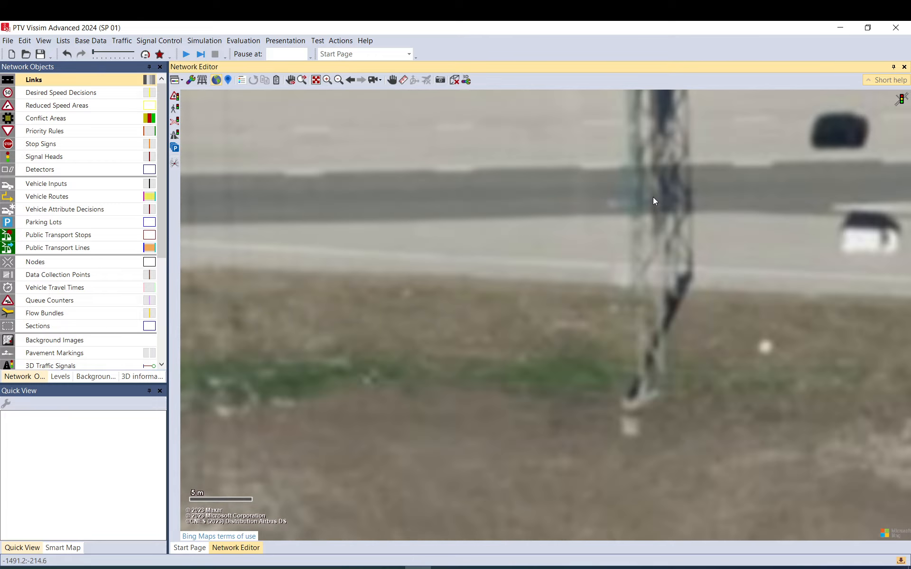
scroll(653, 197, down, 5)
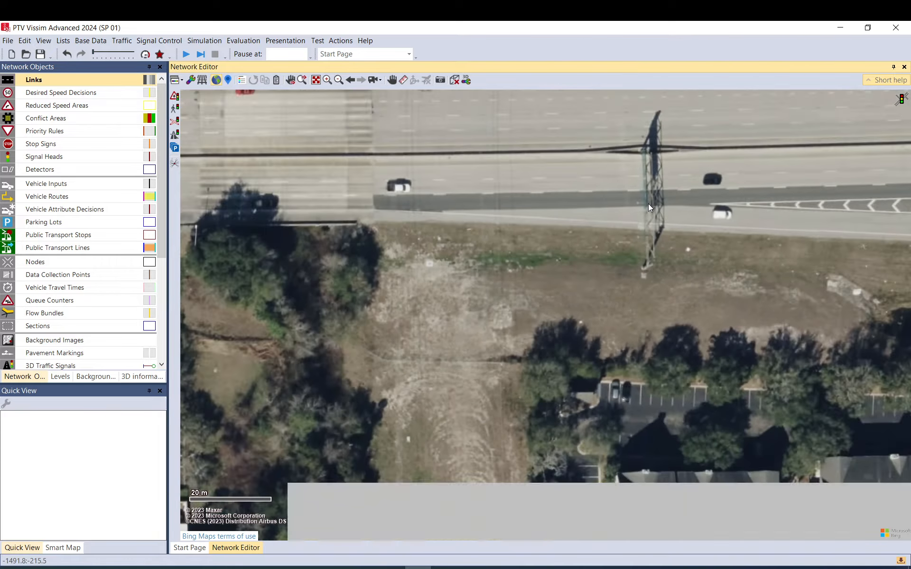
scroll(511, 217, down, 2)
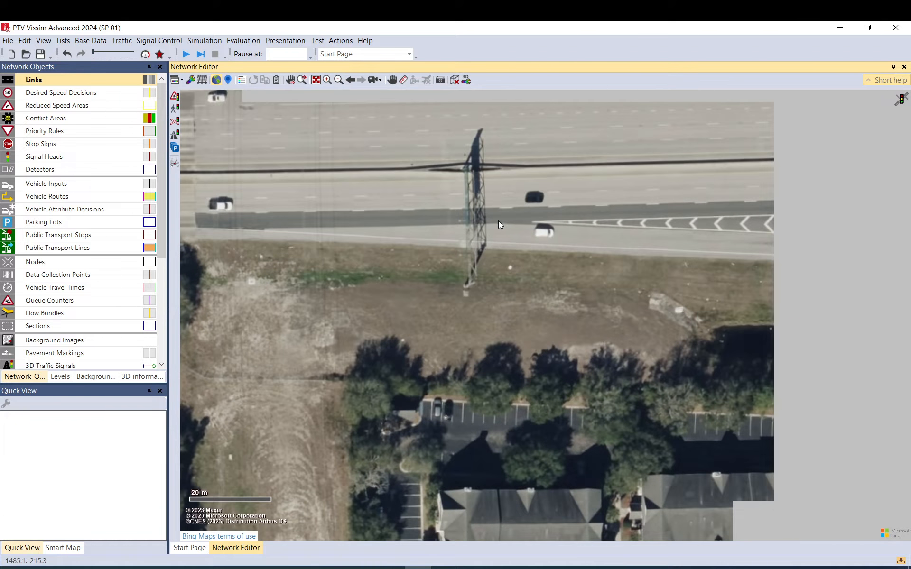
scroll(499, 221, down, 1)
drag(722, 192, 142, 222)
drag(652, 200, 309, 213)
drag(571, 212, 236, 219)
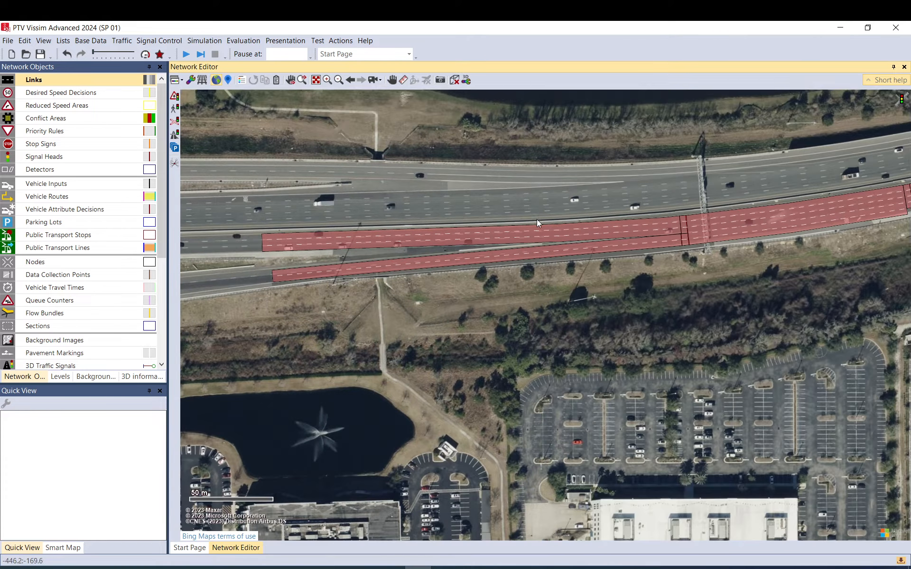
Lengthen mainline link 1 farther west along the eastbound lanes, well past the western end of ramp link 5.
drag(540, 224, 417, 242)
drag(255, 240, 494, 228)
click(425, 249)
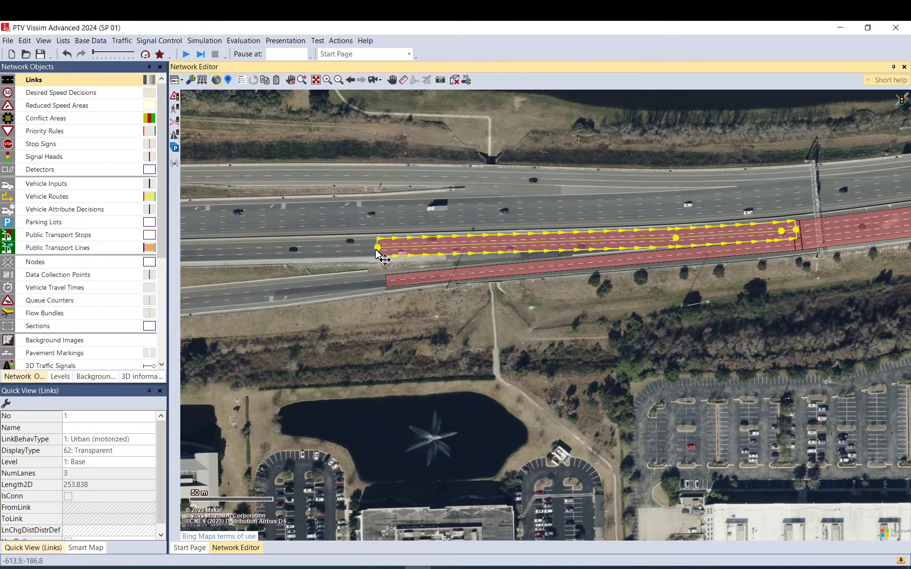
drag(377, 259, 189, 256)
click(502, 213)
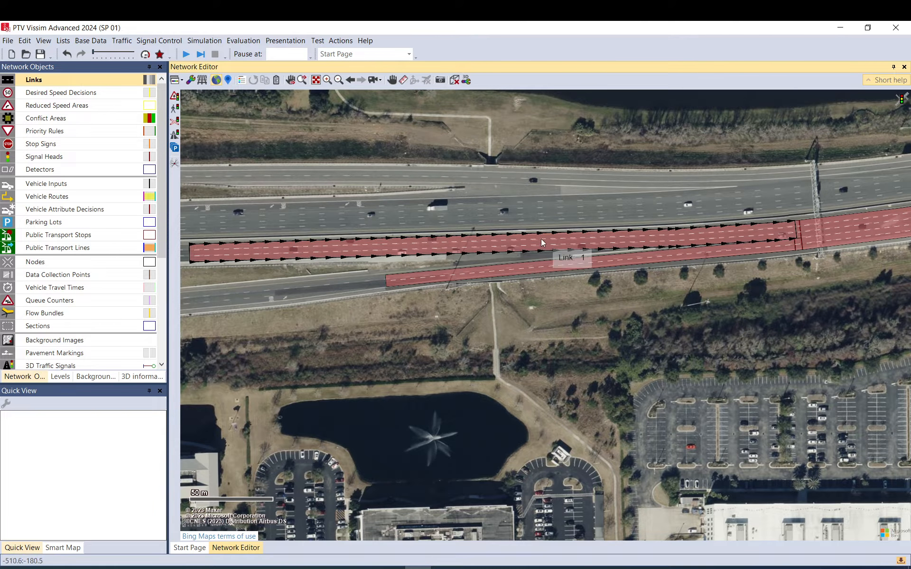
drag(673, 227, 450, 247)
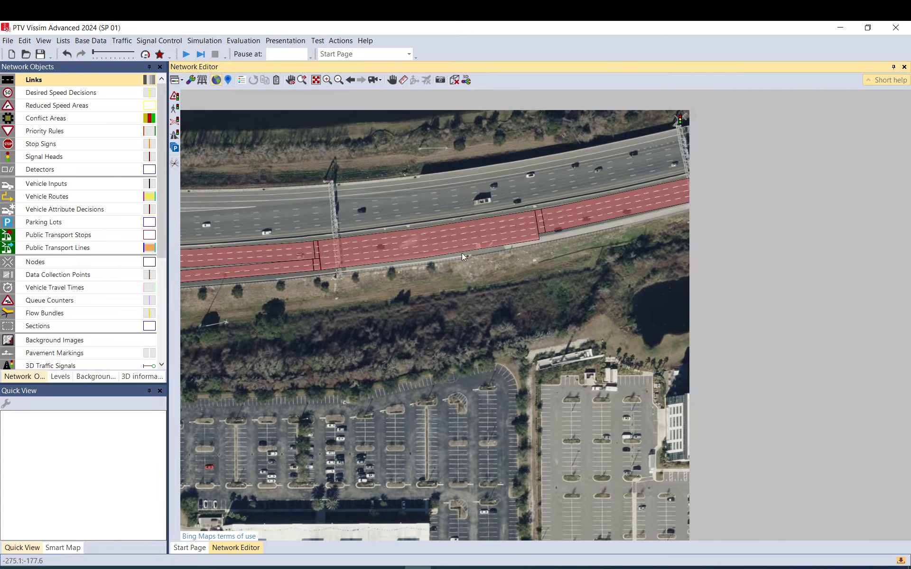
Measure the eastbound distance from link 3's eastern end upstream to west of where mainline link 1 and the ramp join.
drag(768, 198, 579, 237)
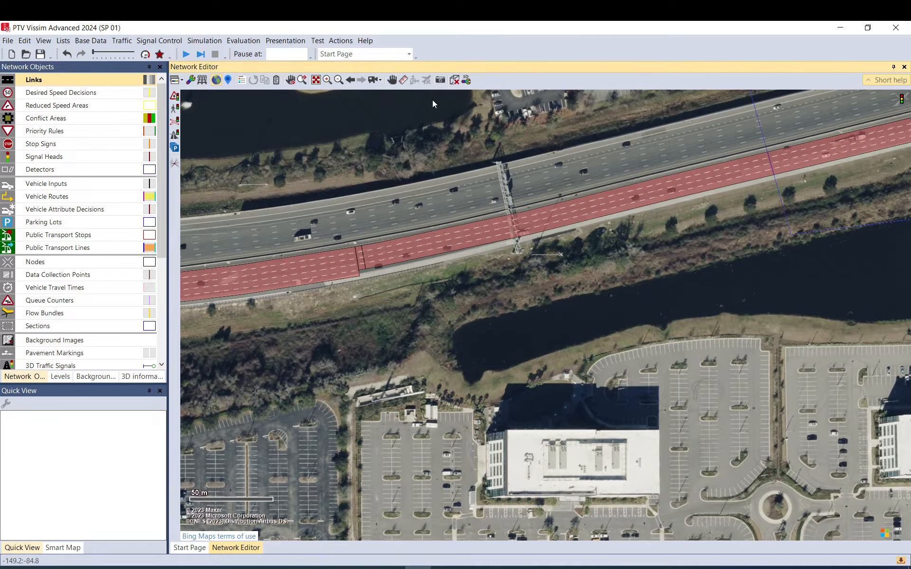
click(405, 81)
scroll(692, 229, down, 3)
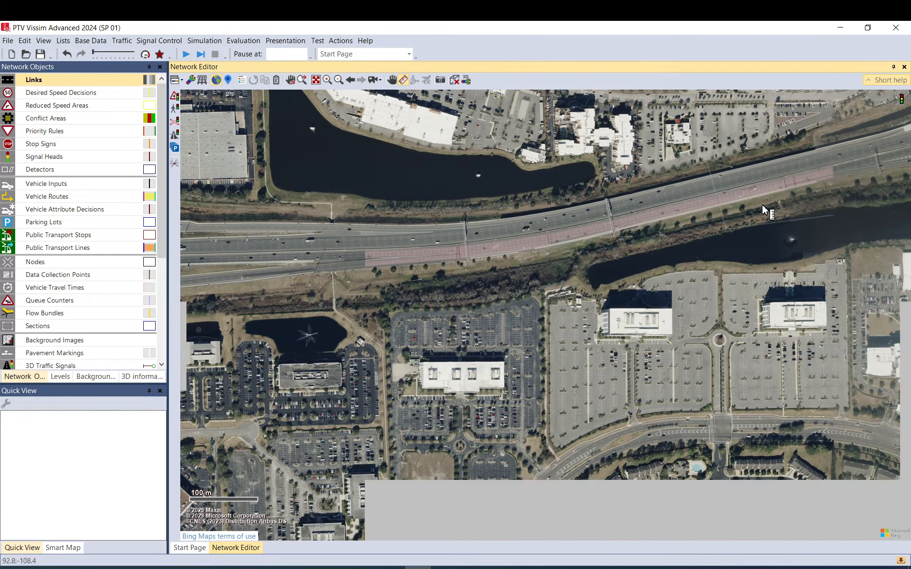
drag(785, 185, 352, 244)
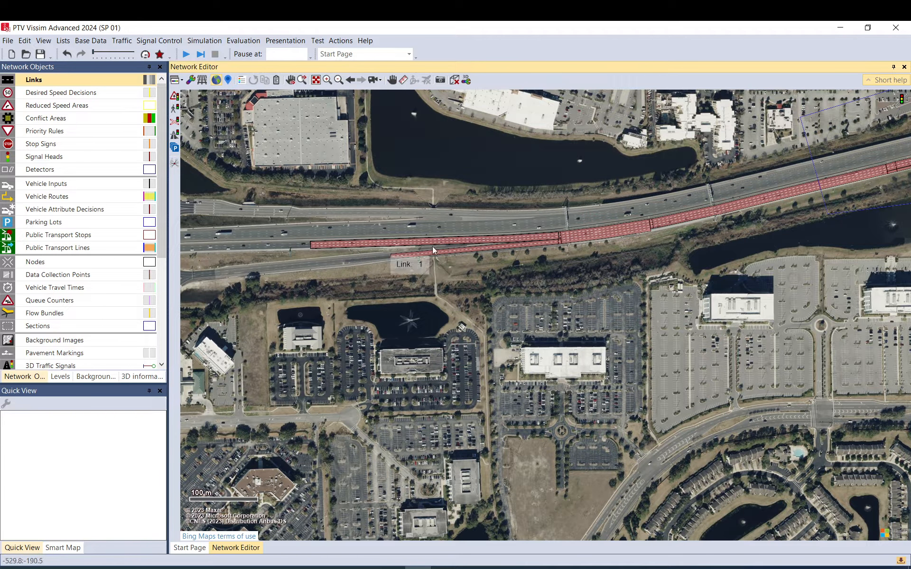
Examine links 2 and 3 and connector 10001 at the lane drop between them.
drag(887, 188, 577, 243)
scroll(578, 232, up, 5)
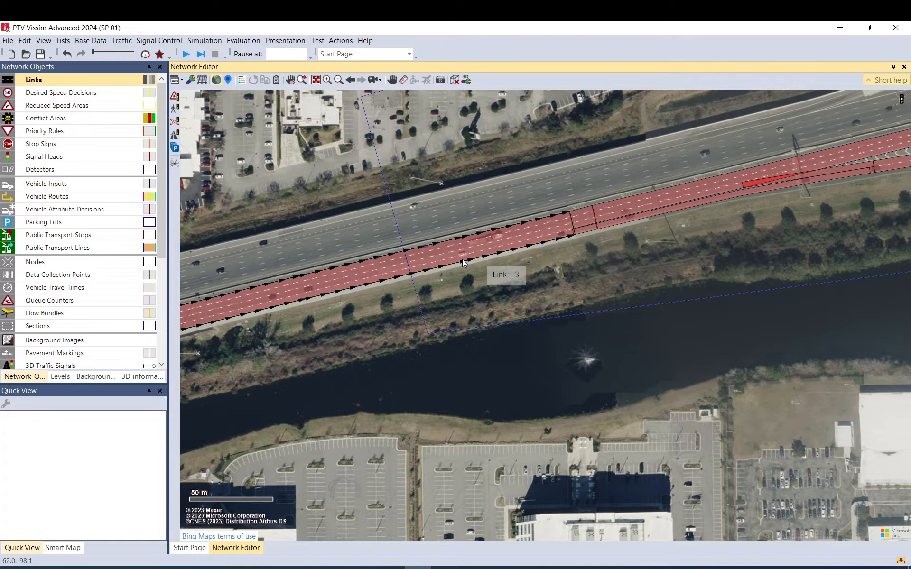
drag(462, 259, 741, 220)
drag(339, 298, 688, 232)
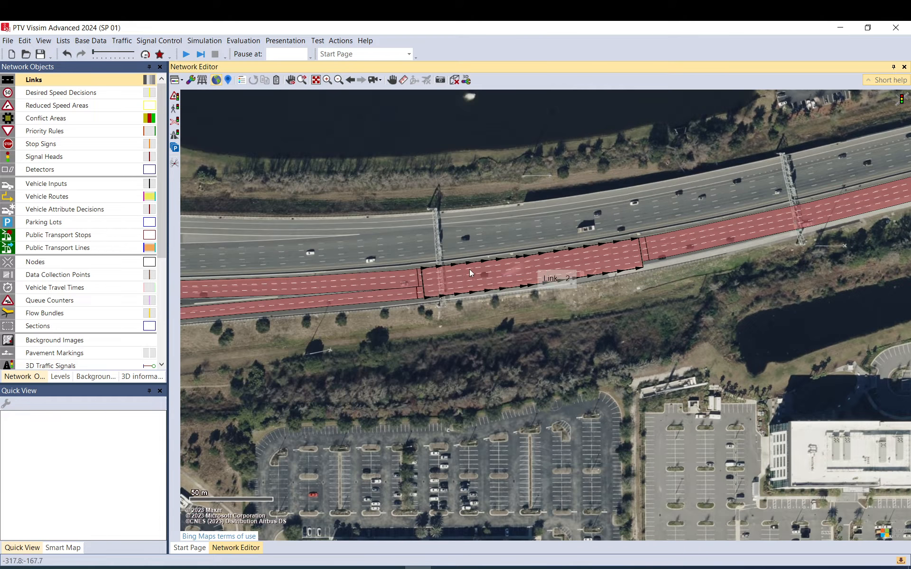
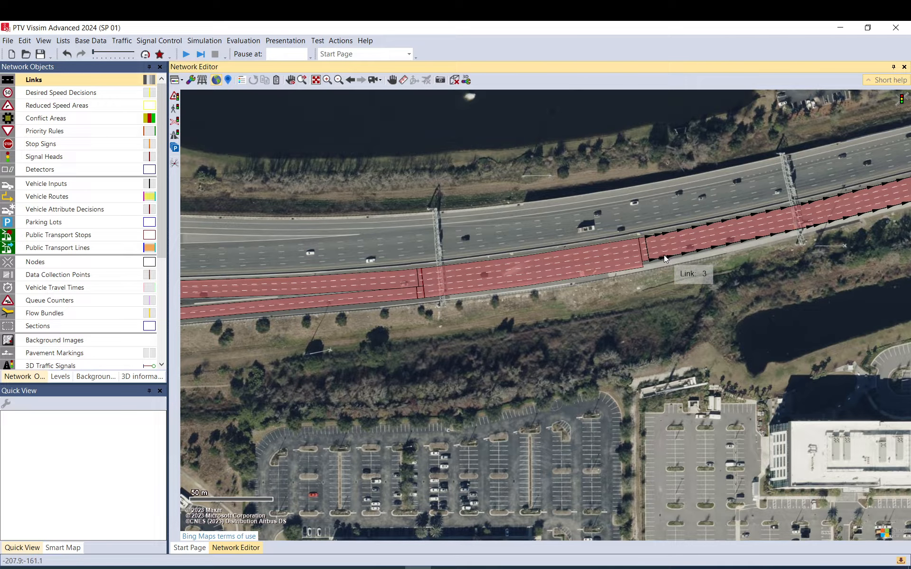
click(645, 257)
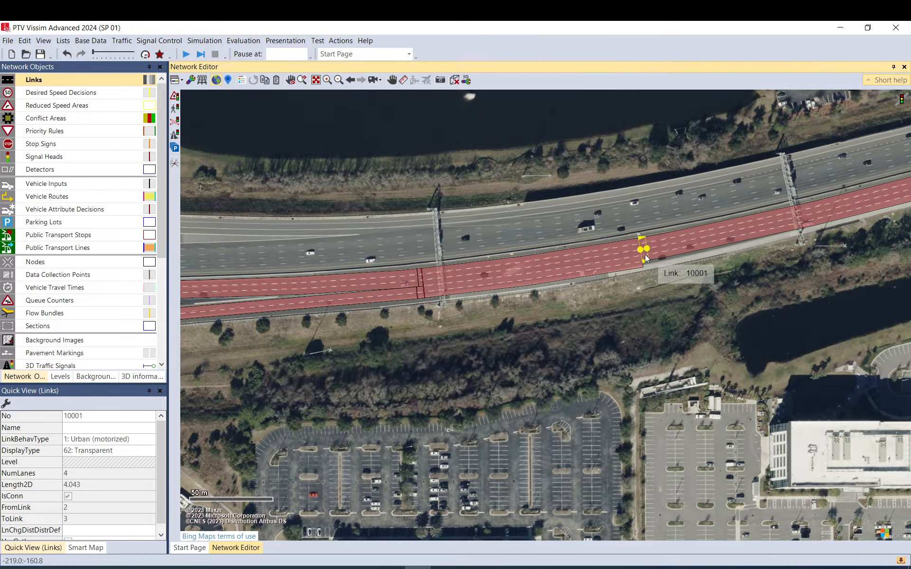
scroll(645, 256, up, 4)
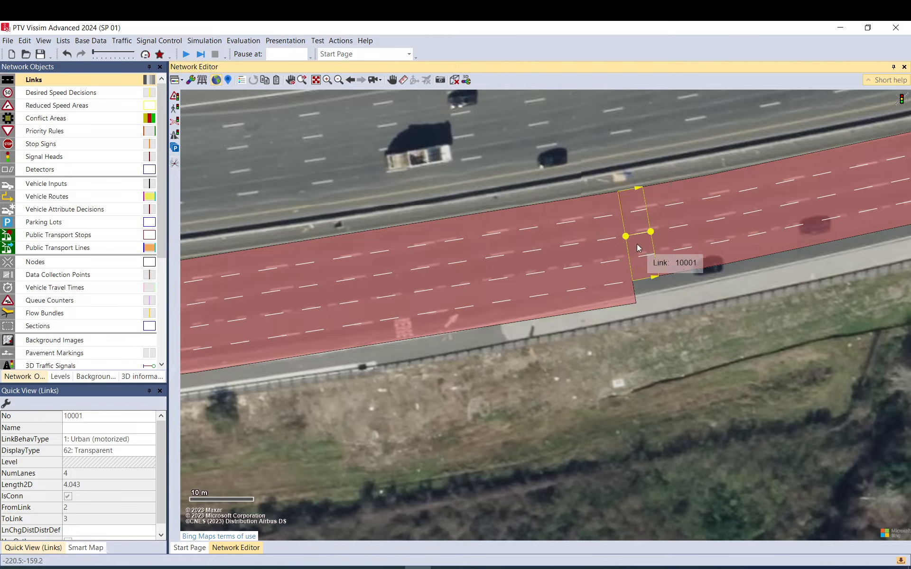
scroll(636, 246, down, 4)
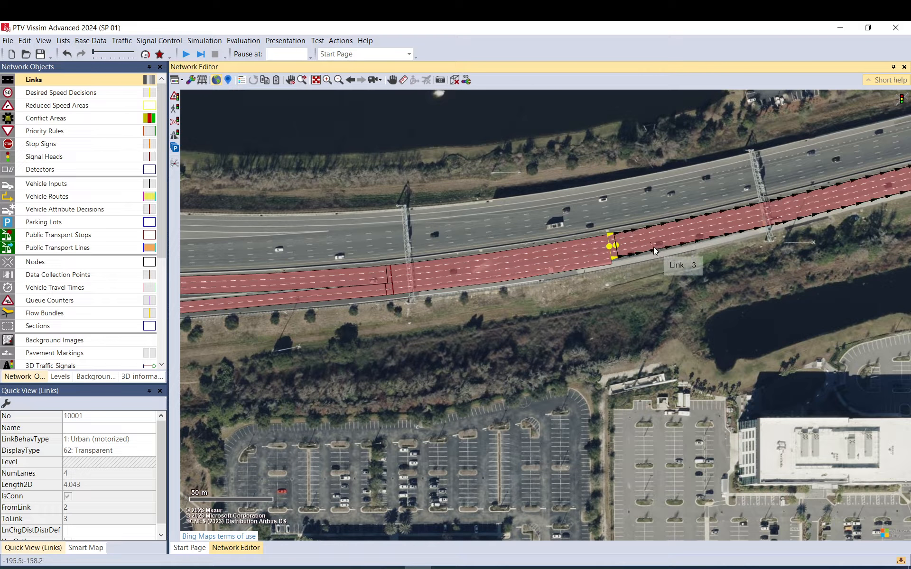
Review the fixed lane change distance of connector 10004 from link 3 to off-ramp link 6.
drag(763, 236, 399, 301)
click(759, 234)
drag(762, 233, 521, 299)
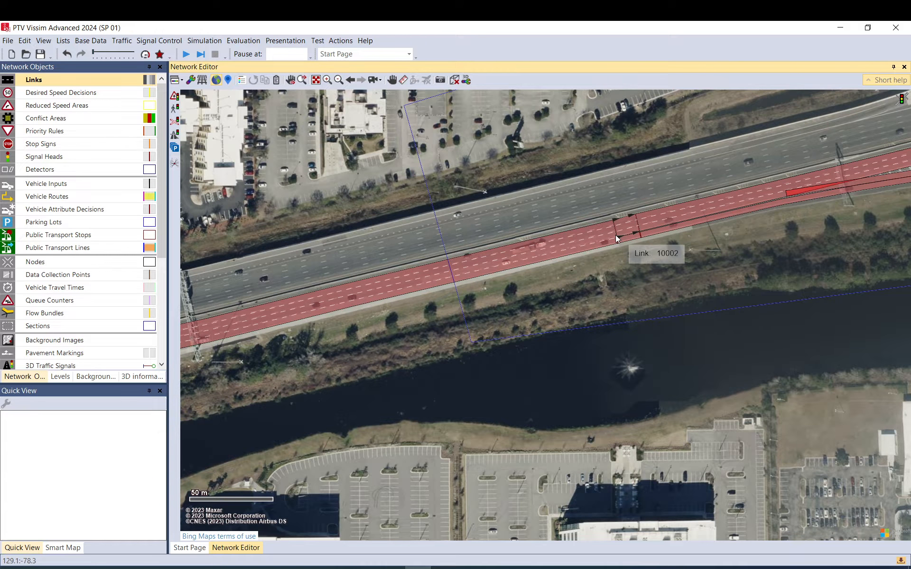
double_click(627, 236)
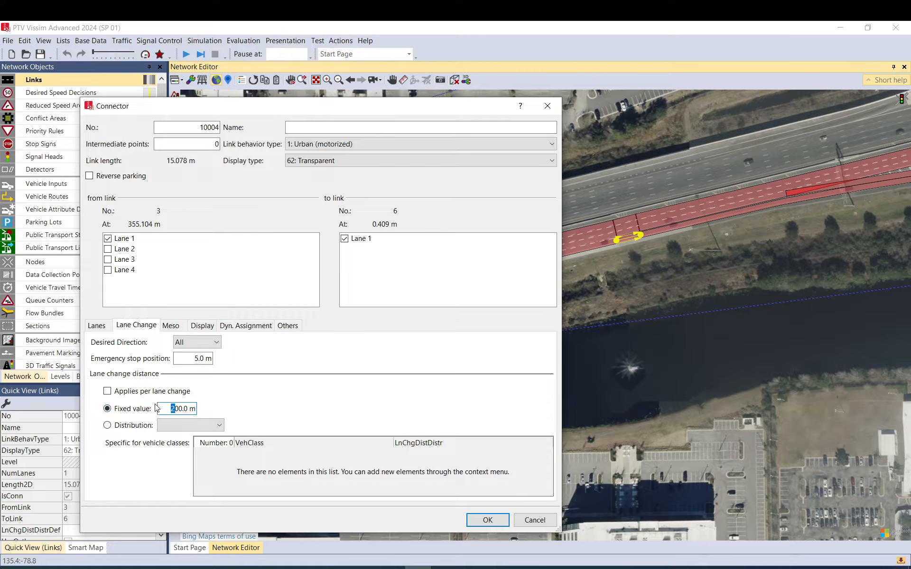
click(484, 520)
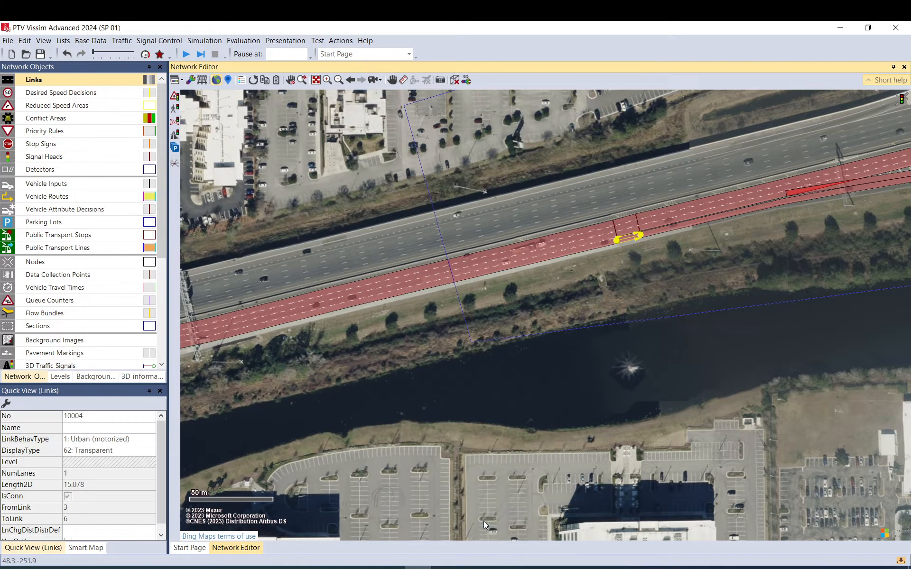
Set the fixed lane change distance of the three-lane freeway connector from link 3 to link 4 to 400 m.
click(622, 230)
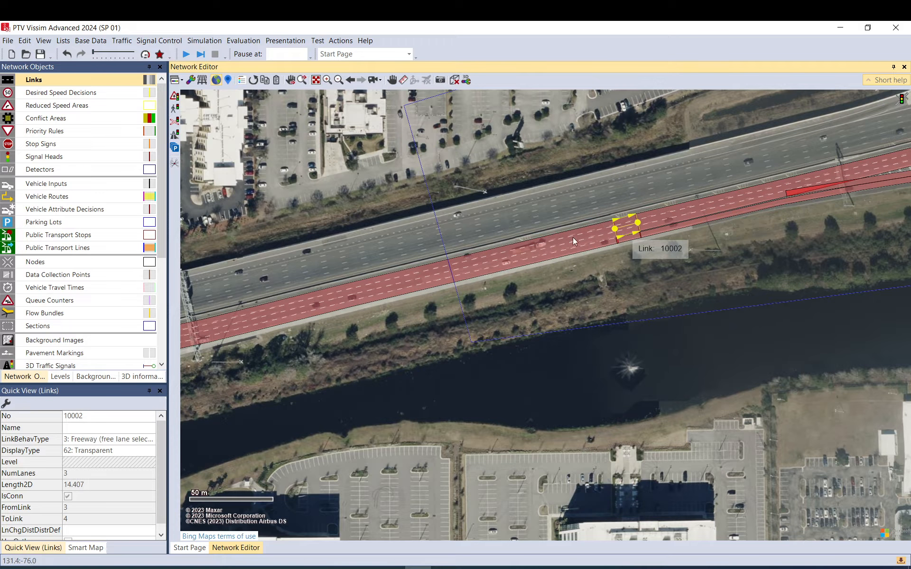
drag(388, 312, 571, 275)
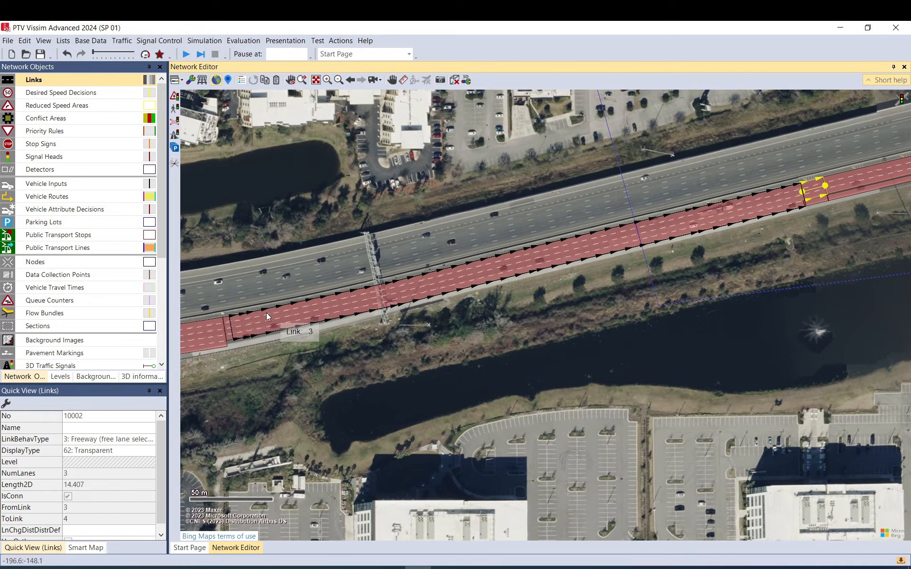
drag(406, 251, 578, 226)
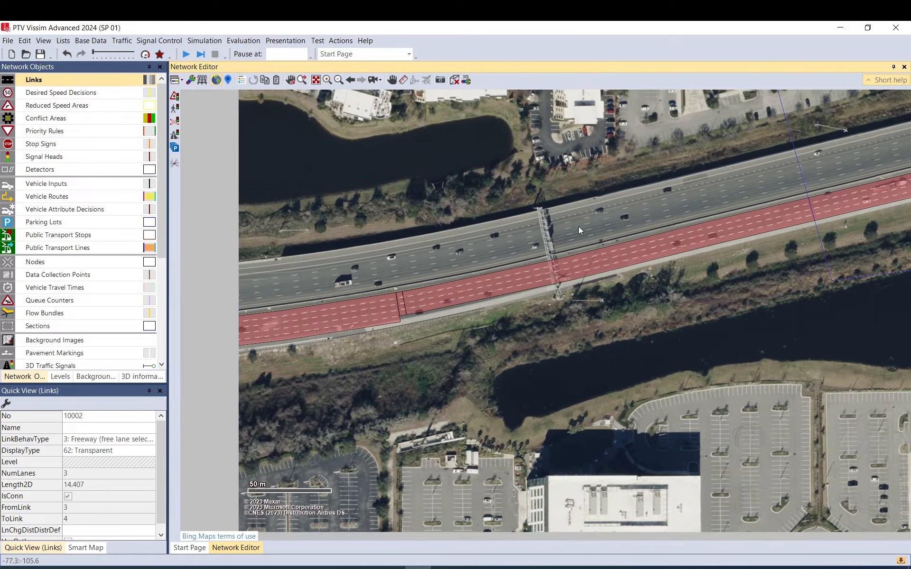
drag(487, 247, 522, 237)
drag(337, 315, 422, 293)
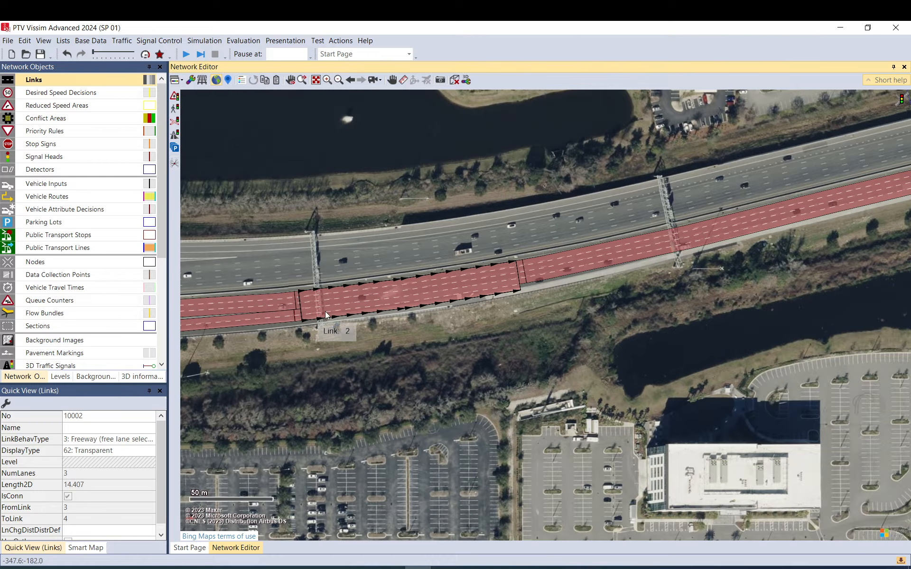
scroll(467, 261, down, 1)
drag(747, 216, 671, 226)
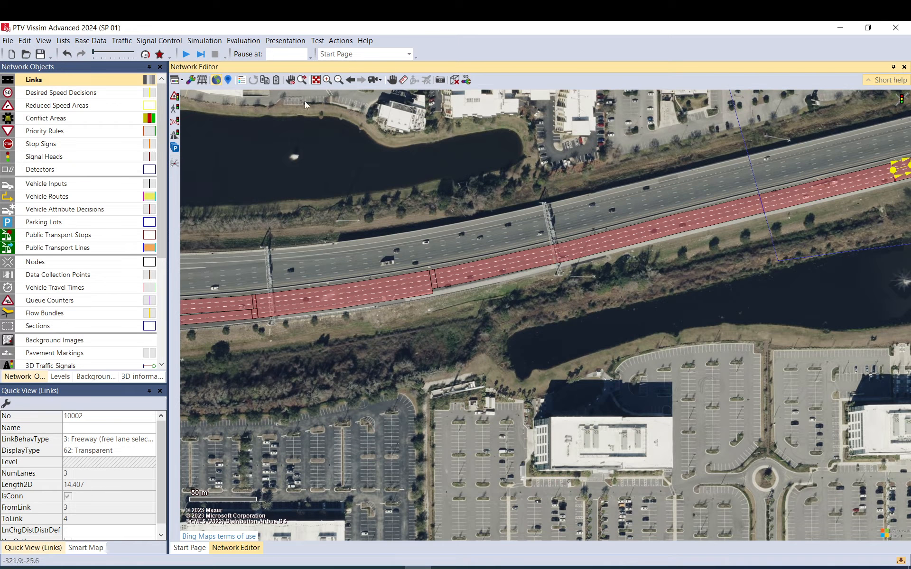
drag(354, 291, 887, 176)
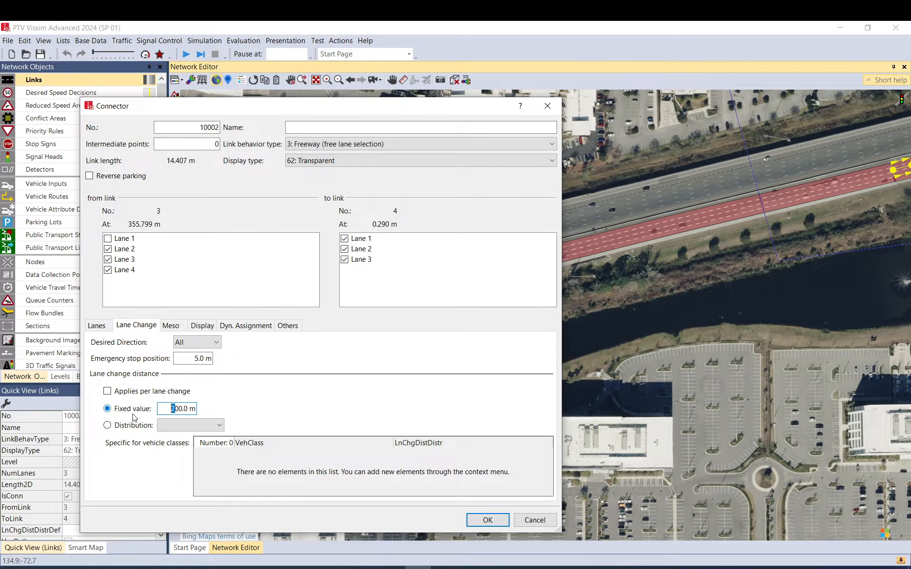
click(488, 521)
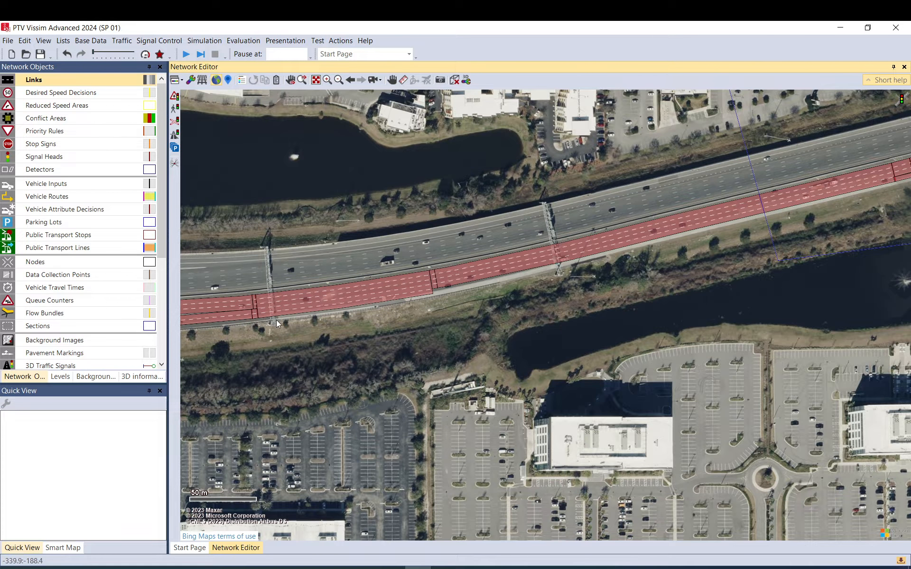
Set the fixed lane change distance of connector 10002, between links 3 and 4, to 5500 m.
drag(302, 315, 484, 294)
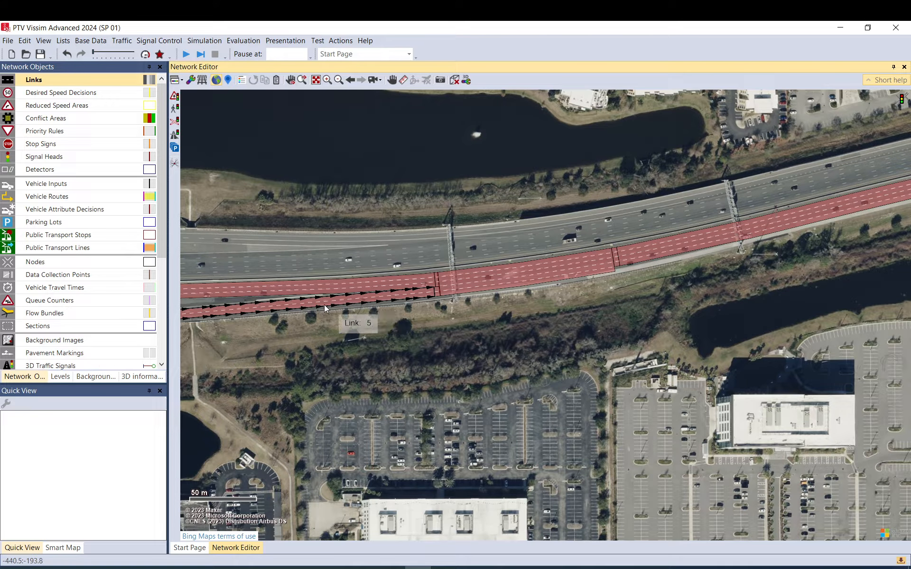
drag(272, 310, 425, 289)
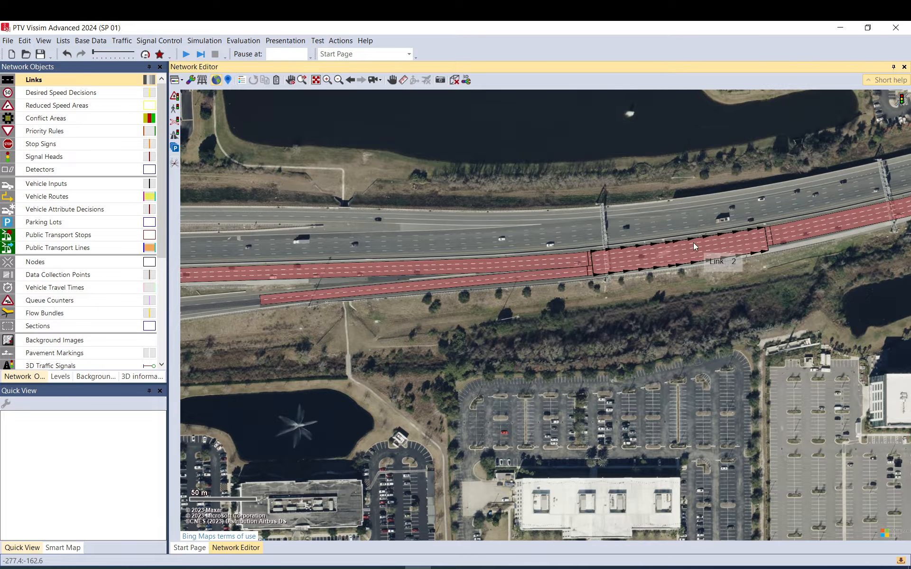
drag(726, 243, 441, 266)
drag(730, 212, 568, 227)
drag(764, 184, 802, 161)
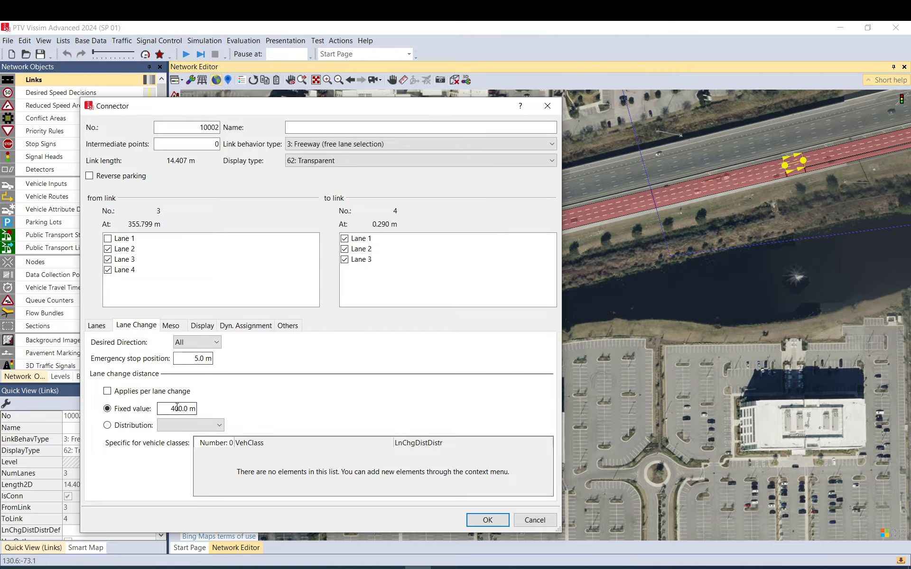
text(55)
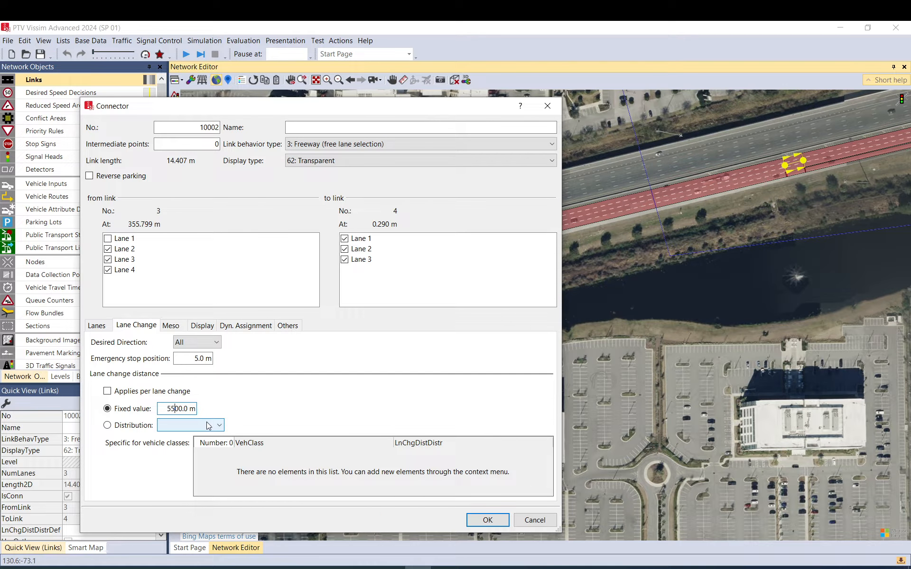
click(487, 520)
Check the lane change settings of the single-lane off-ramp connector from link 3 to link 6.
drag(602, 266, 373, 279)
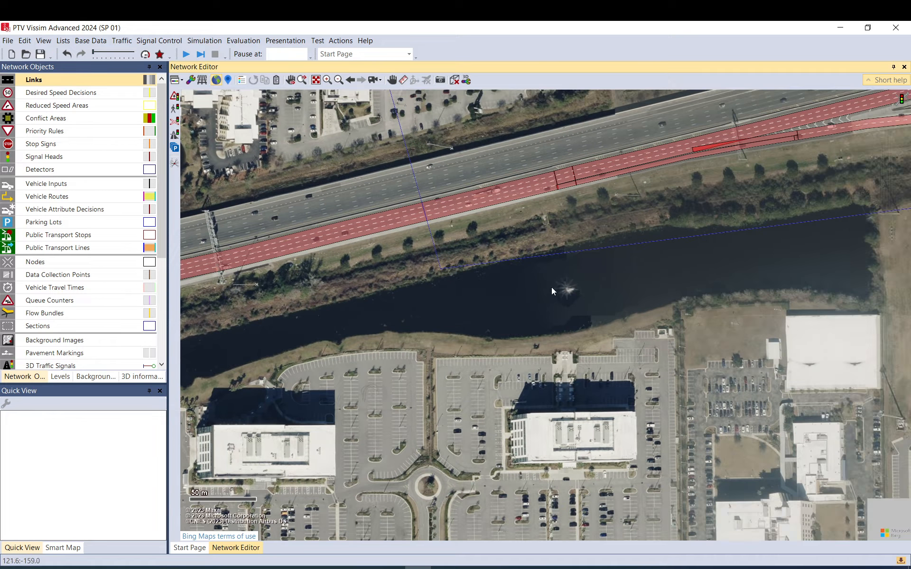
double_click(565, 187)
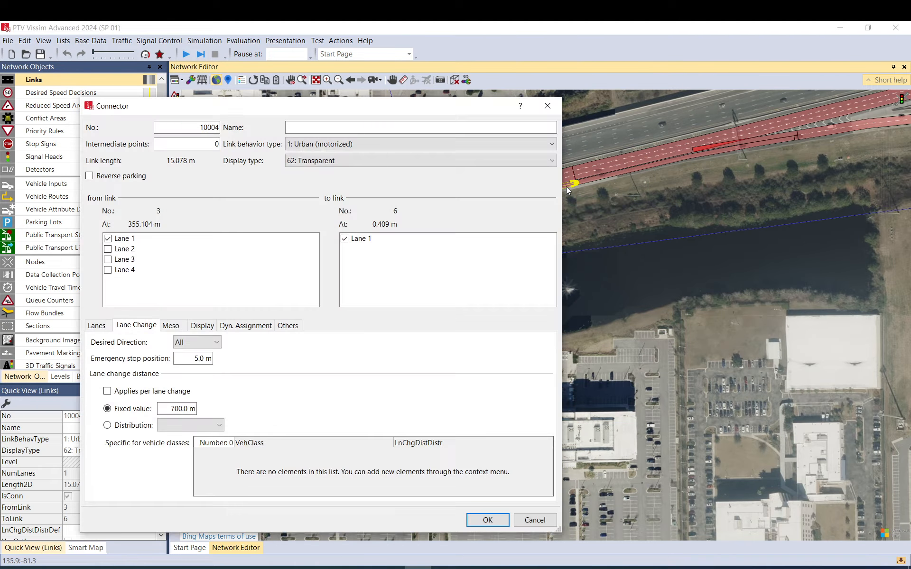
click(548, 107)
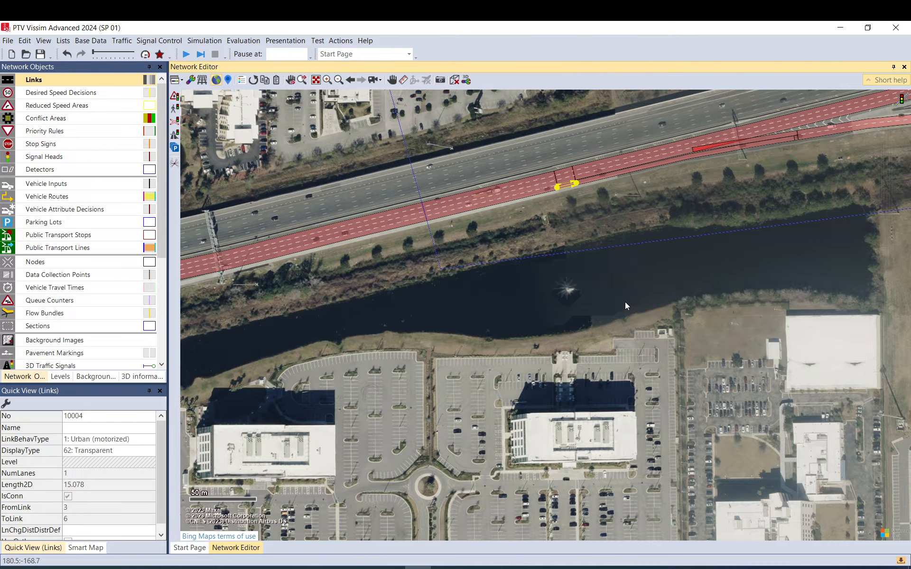
click(625, 302)
Edit the fixed lane change distance of the connector from link 4, lane 1 to link 7, lane 2.
drag(736, 292, 439, 388)
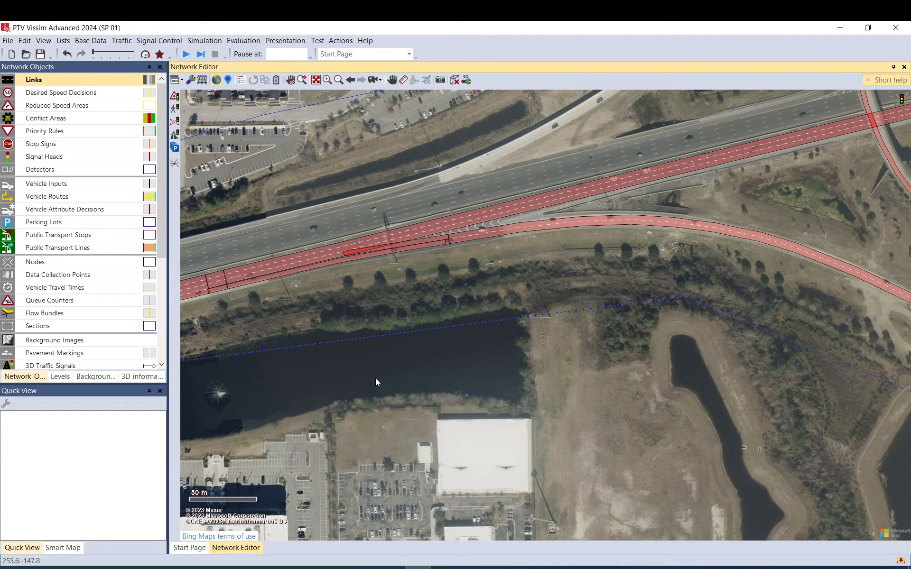
click(369, 252)
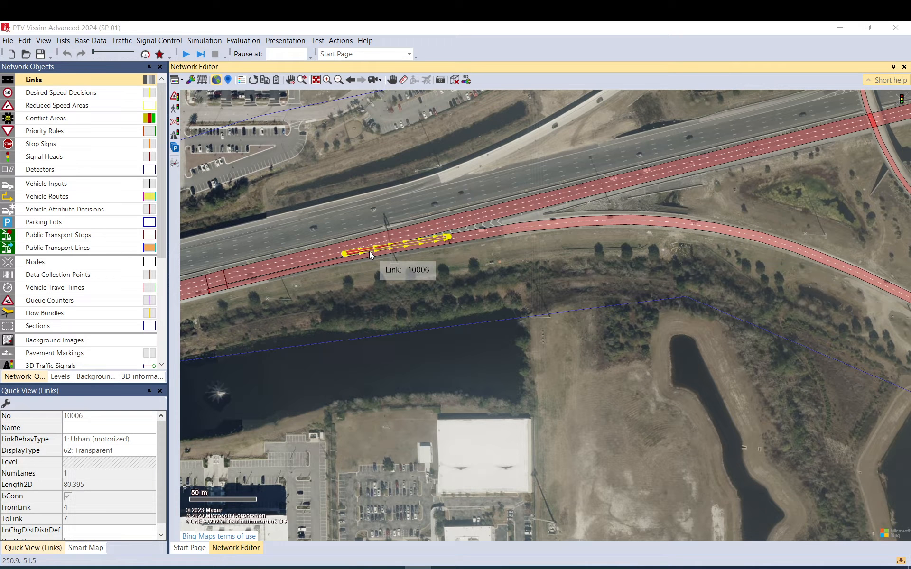
double_click(370, 254)
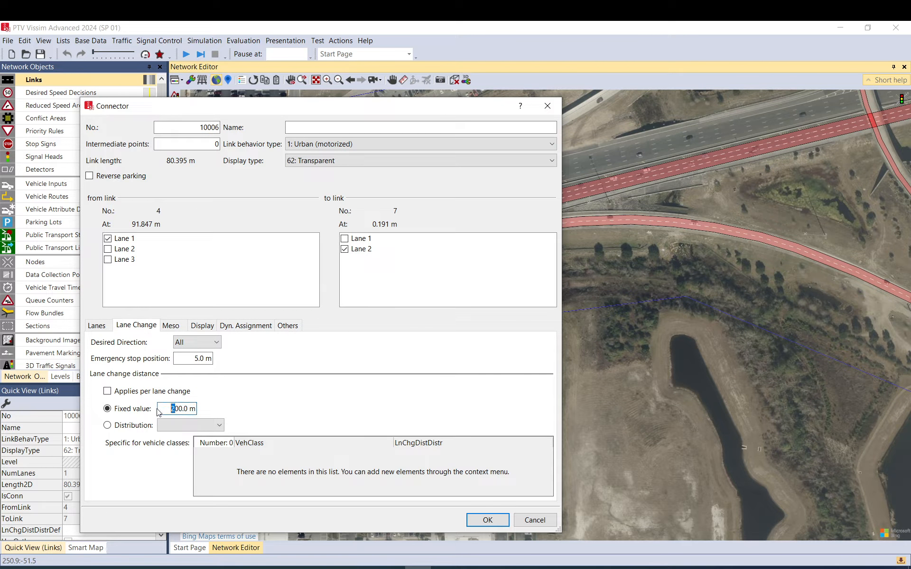
click(501, 519)
click(600, 302)
click(616, 350)
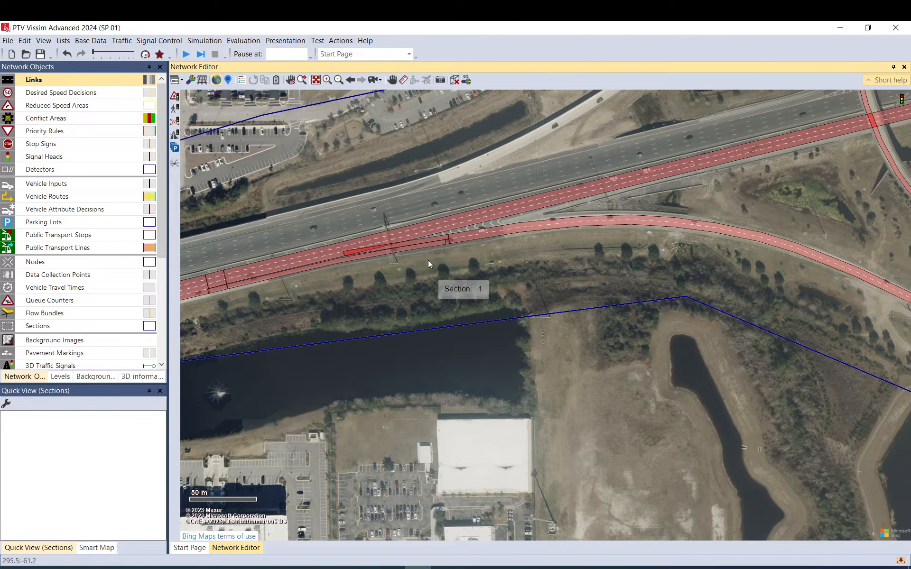
Examine the freeway and on-ramp links upstream of the exit, from the ramp merge back to the upstream interchange.
drag(734, 357, 361, 408)
drag(455, 325, 647, 303)
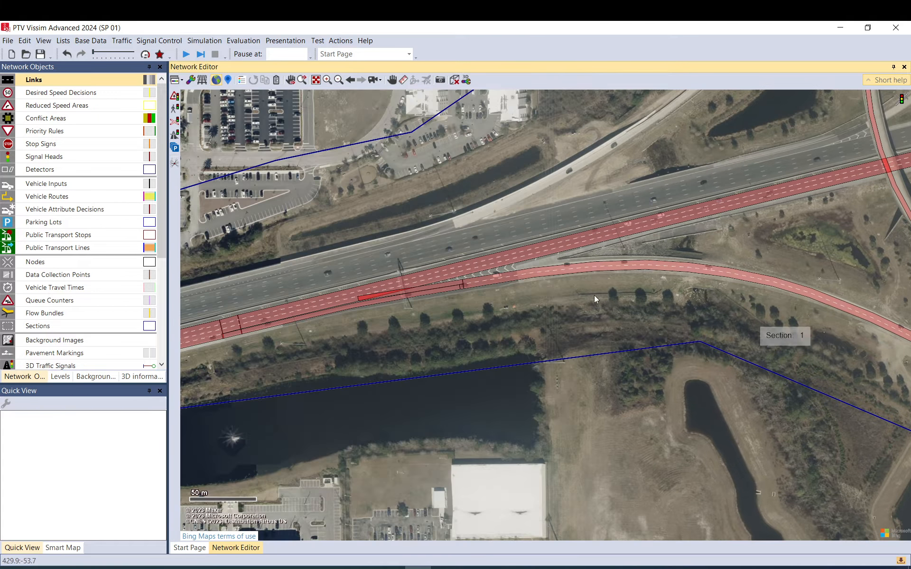
drag(369, 297, 573, 271)
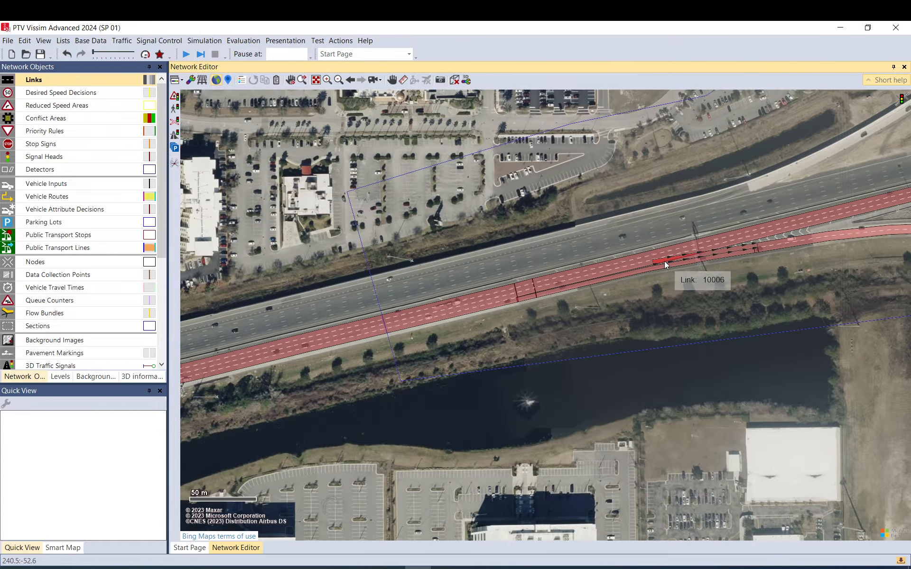
click(664, 260)
scroll(486, 352, down, 3)
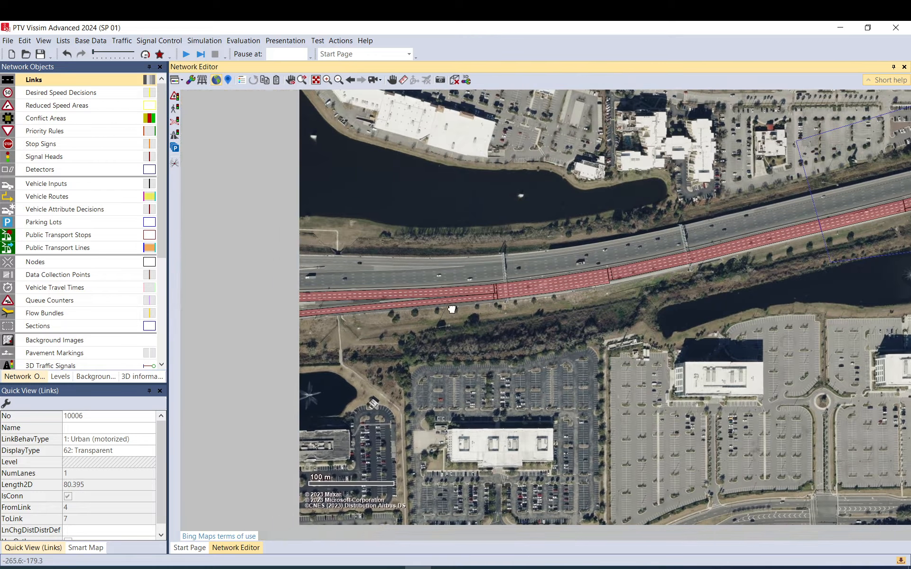
drag(304, 316, 618, 267)
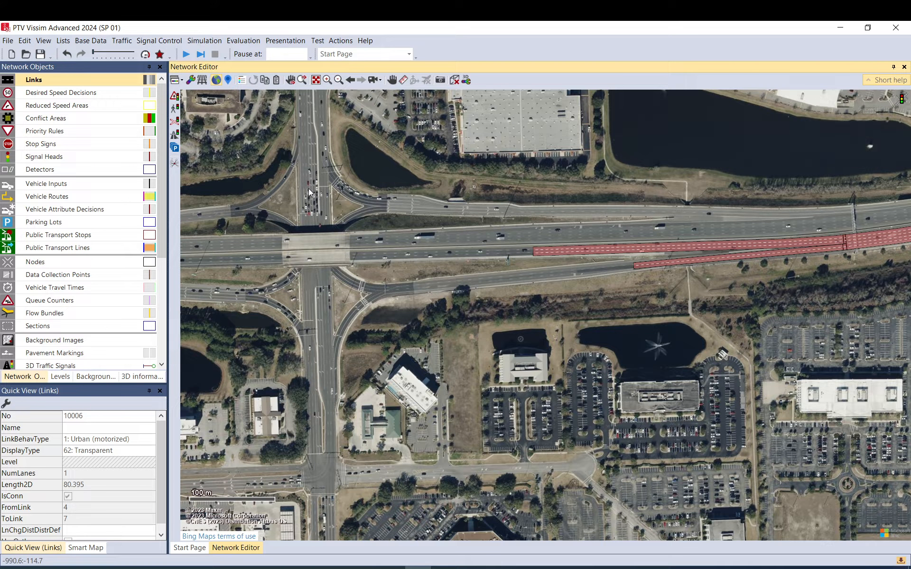
drag(740, 289, 594, 306)
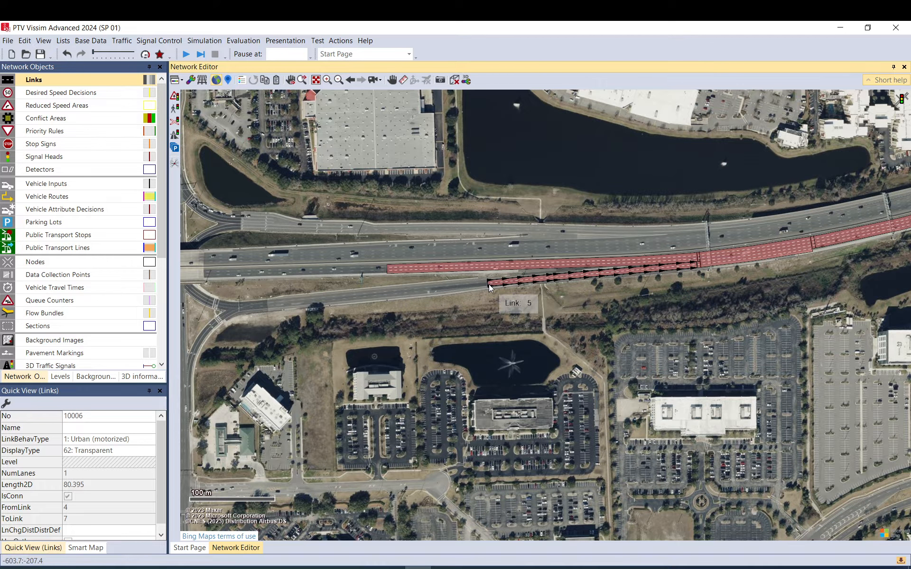
scroll(488, 284, up, 3)
scroll(487, 286, up, 1)
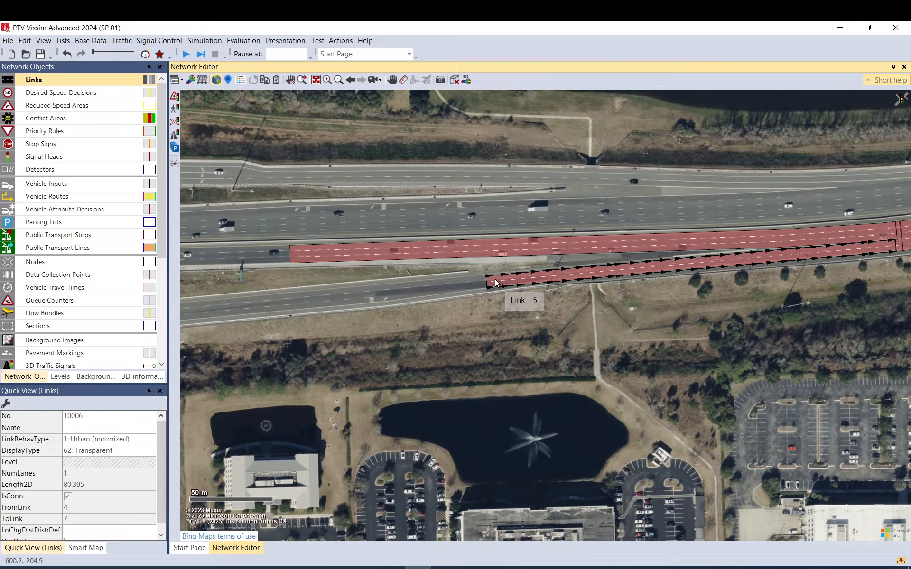
drag(570, 260, 283, 293)
scroll(297, 297, down, 2)
scroll(305, 301, down, 2)
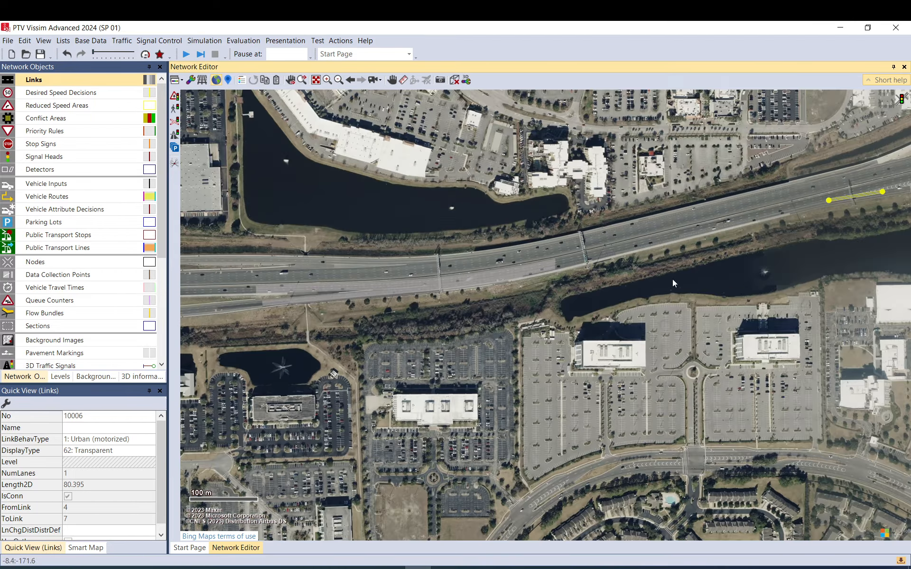
Create a connector about 13 m long from link 7, lane 2 to link 9, lane 1 at the ramp split.
drag(734, 271, 351, 344)
click(591, 287)
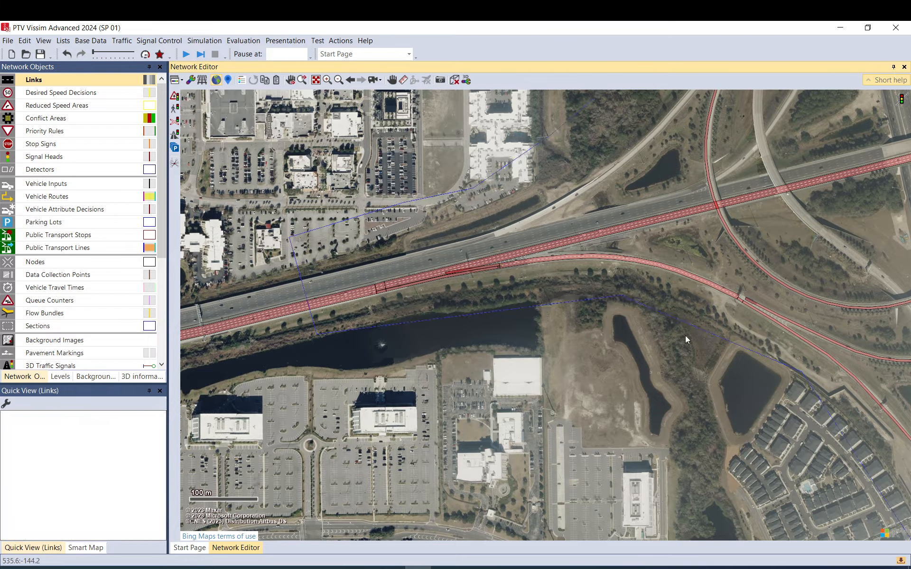
scroll(765, 312, up, 2)
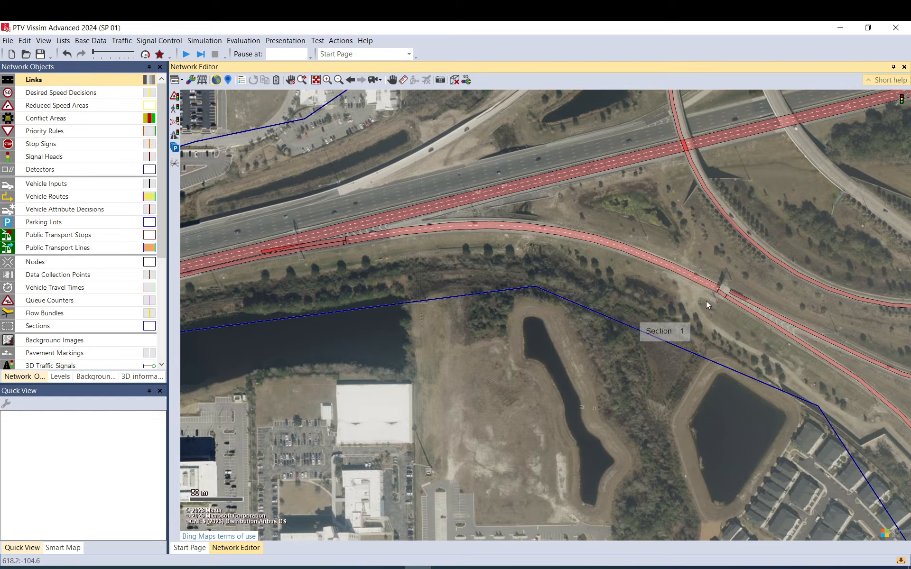
click(736, 292)
scroll(739, 292, up, 3)
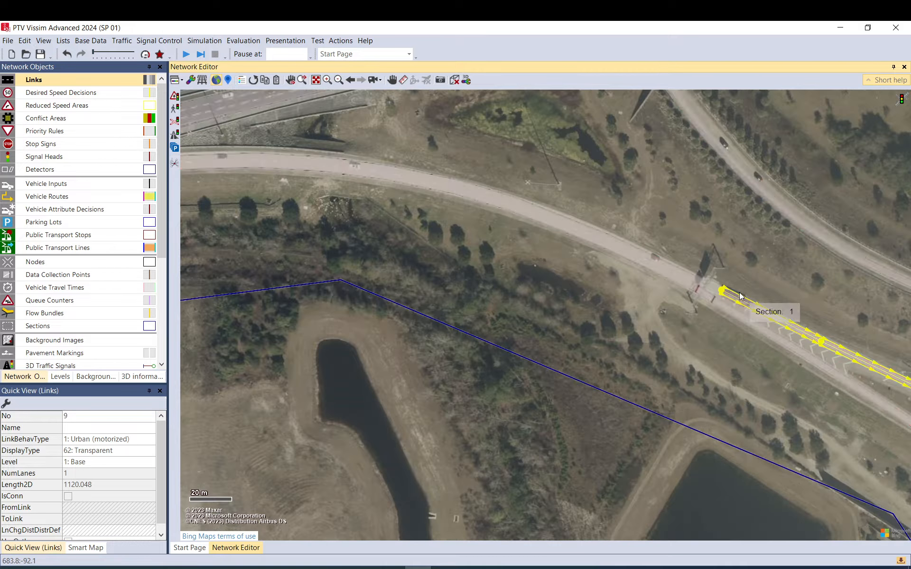
drag(699, 285, 721, 291)
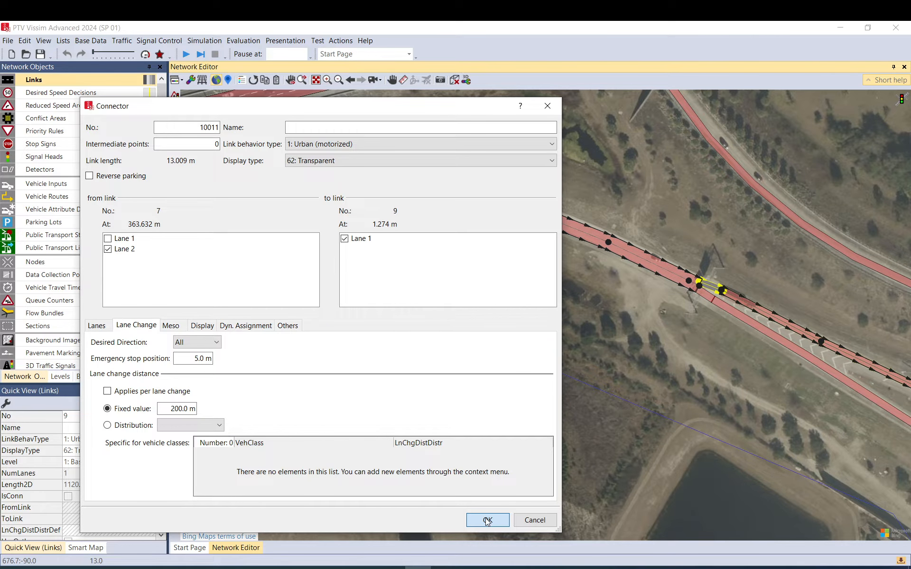
click(486, 519)
Inspect the connector joining link 7 to link 8 at the ramp split and the ramp leading up to it.
drag(550, 290, 718, 299)
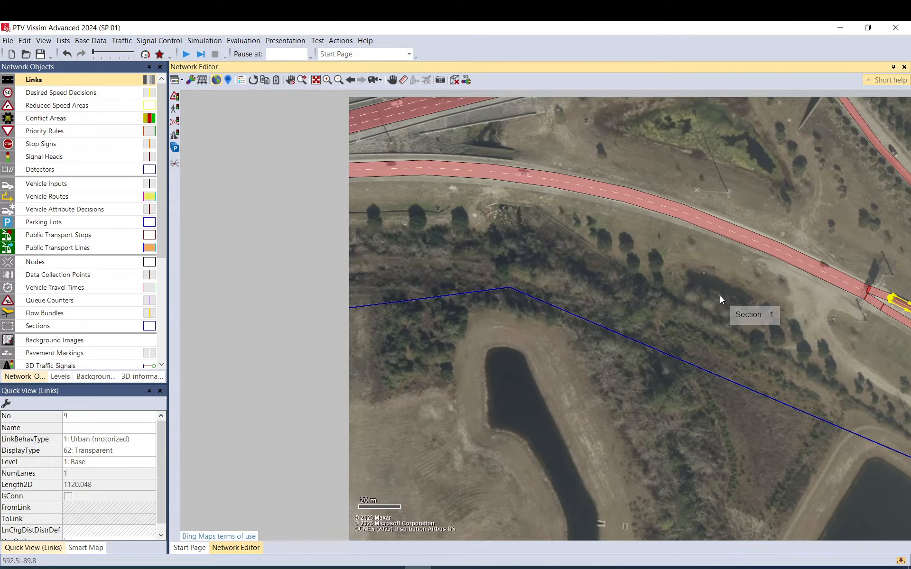
scroll(716, 307, down, 3)
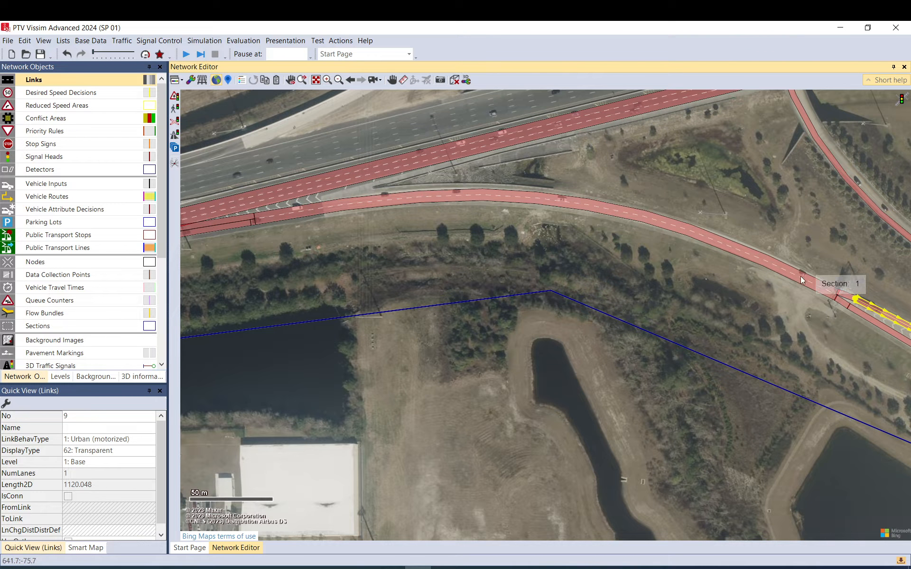
click(849, 279)
double_click(846, 307)
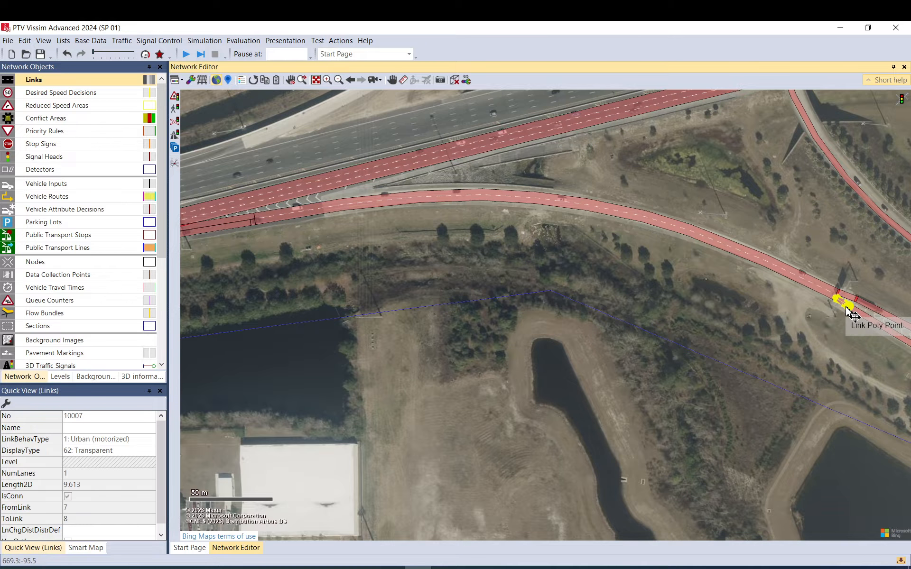
key(Escape)
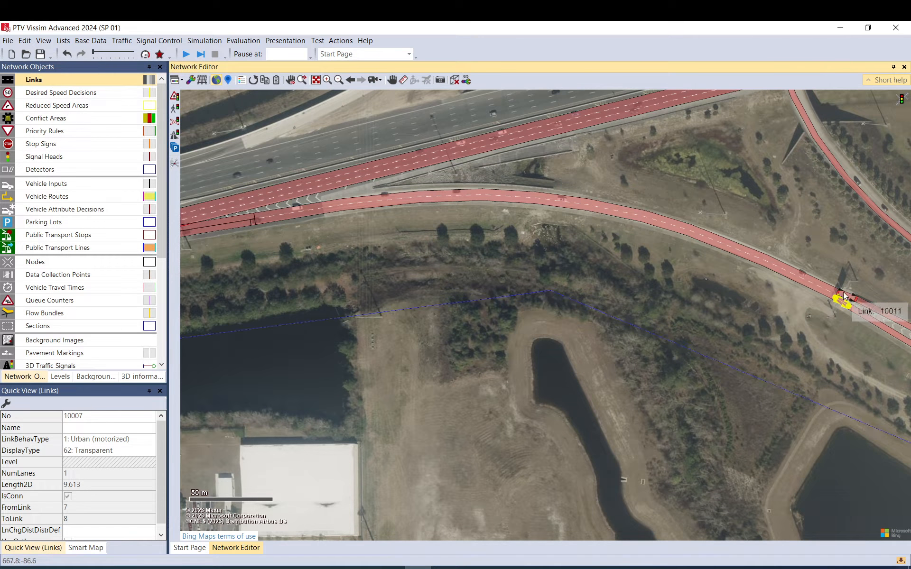
click(674, 199)
drag(431, 225, 570, 230)
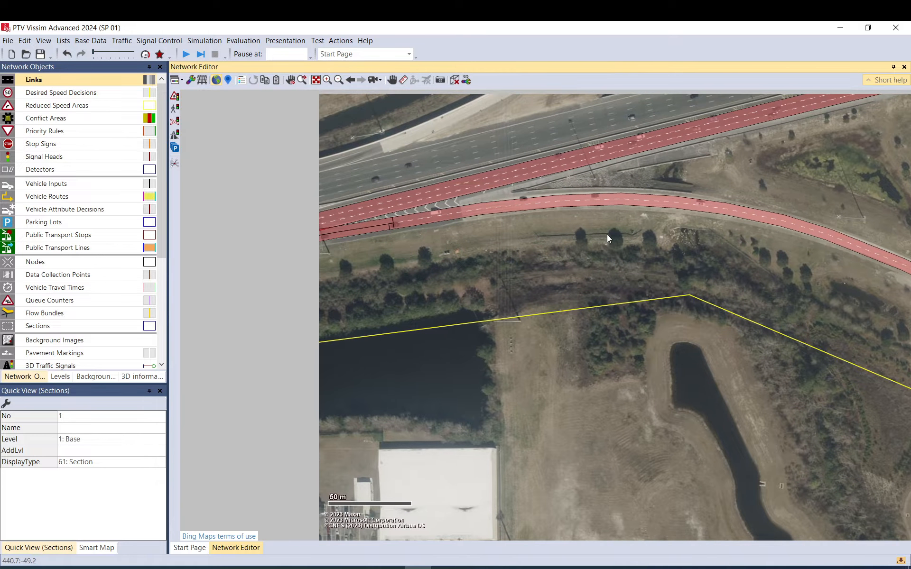
scroll(446, 238, down, 2)
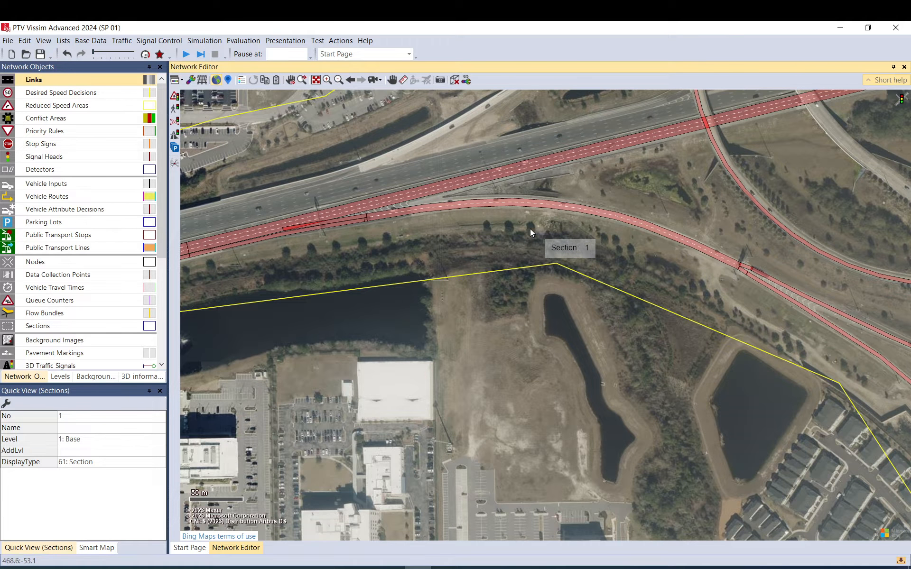
Inspect the auxiliary link, the exit connector and the two branch links at the ramp split.
click(346, 225)
drag(354, 238, 424, 231)
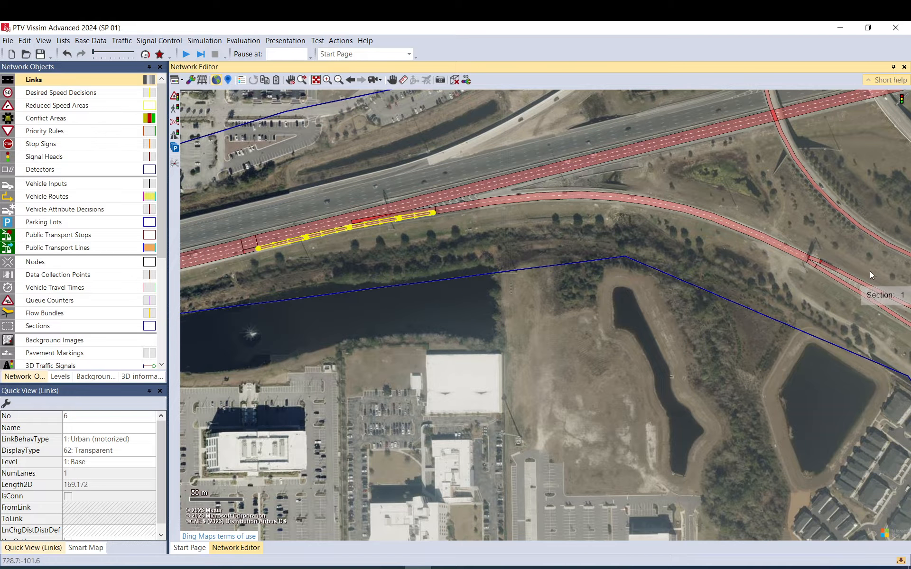
click(848, 276)
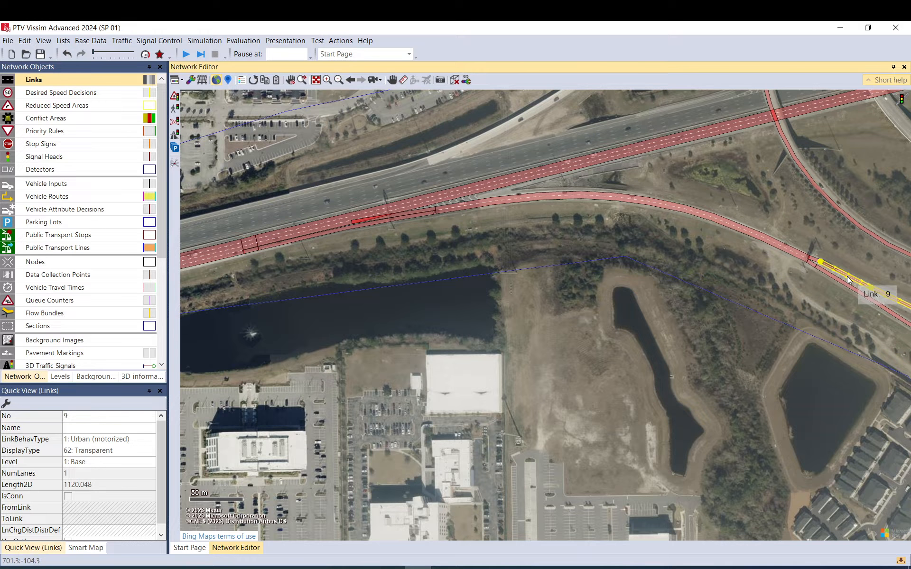
click(417, 213)
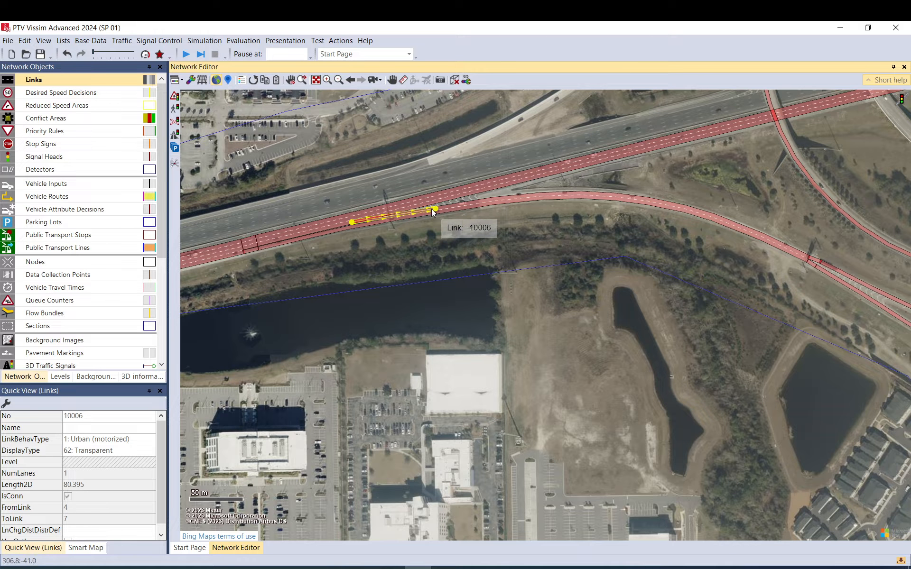
click(831, 273)
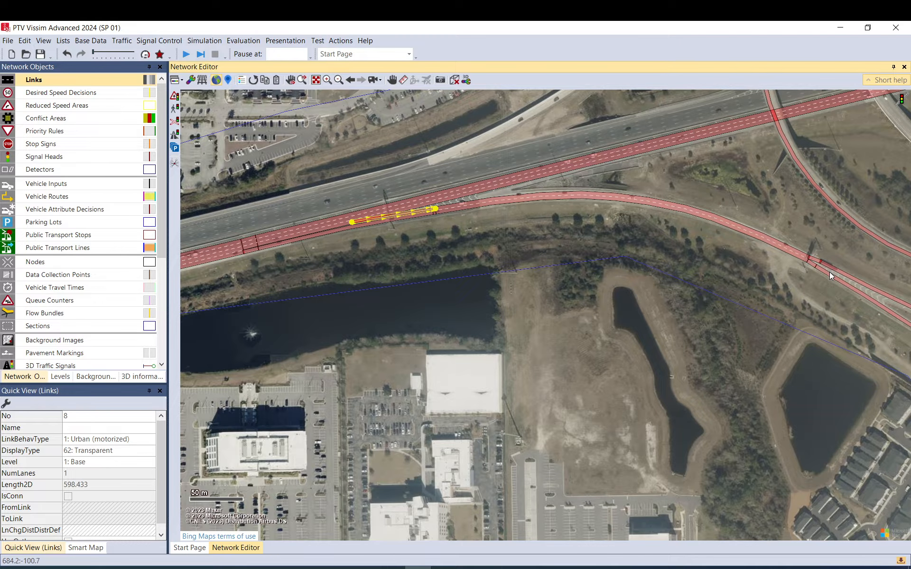
click(793, 240)
Examine the two ramp branches through the interchange and the freeway onward to the downstream end of the network.
click(552, 303)
drag(552, 303, 294, 268)
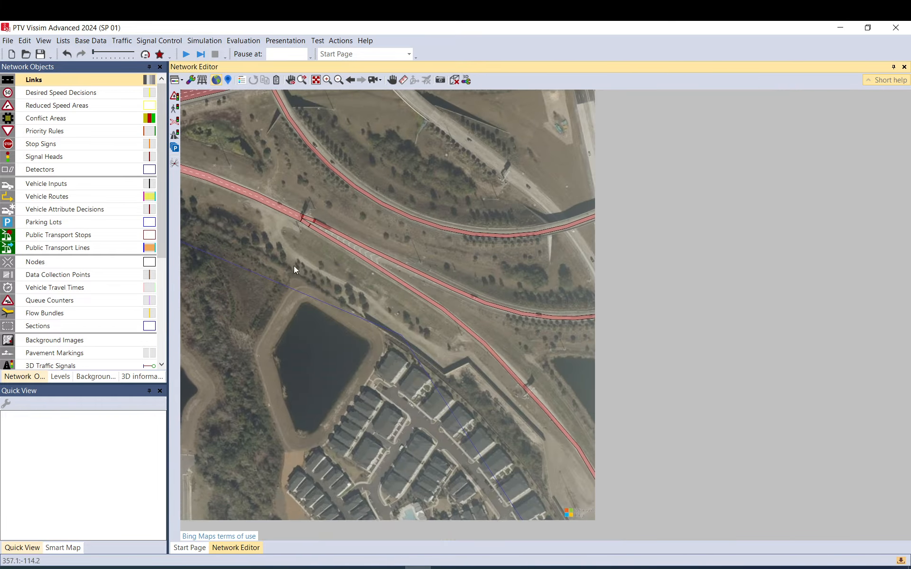
drag(675, 229, 518, 311)
drag(564, 157, 485, 360)
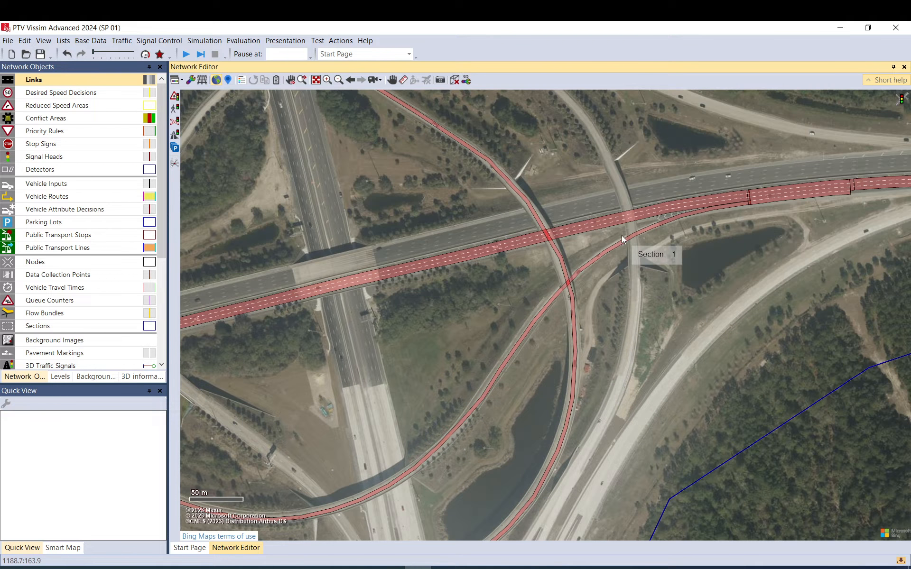
drag(623, 240, 196, 259)
drag(593, 226, 497, 250)
drag(350, 326, 504, 174)
drag(393, 321, 470, 159)
drag(422, 327, 525, 149)
drag(443, 359, 490, 145)
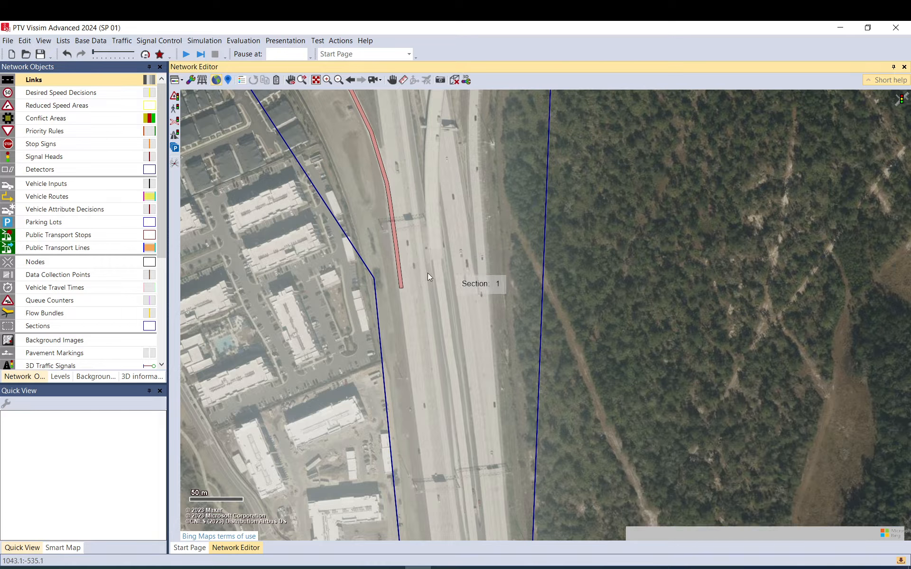
drag(622, 116, 489, 338)
drag(702, 183, 474, 308)
drag(622, 137, 498, 356)
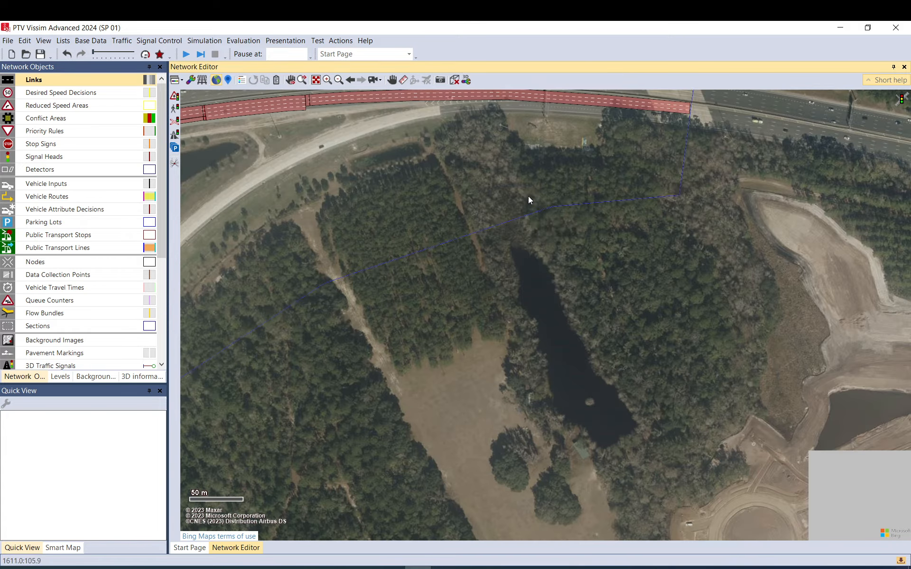
drag(575, 177, 487, 343)
Split three-lane freeway link 12 at 202.29 m, where the two-lane on-ramp joins, with an automatically generated connector.
scroll(370, 264, up, 2)
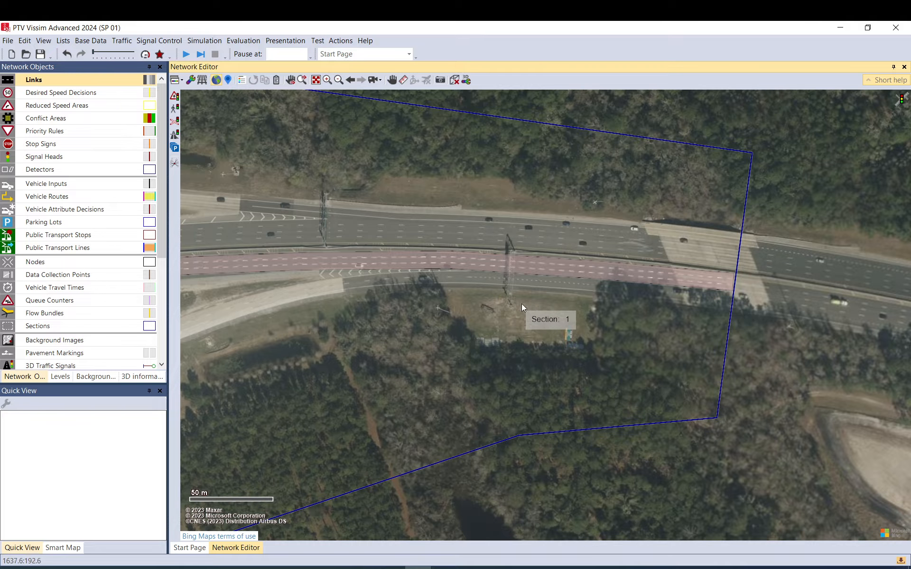
scroll(638, 300, up, 2)
click(582, 247)
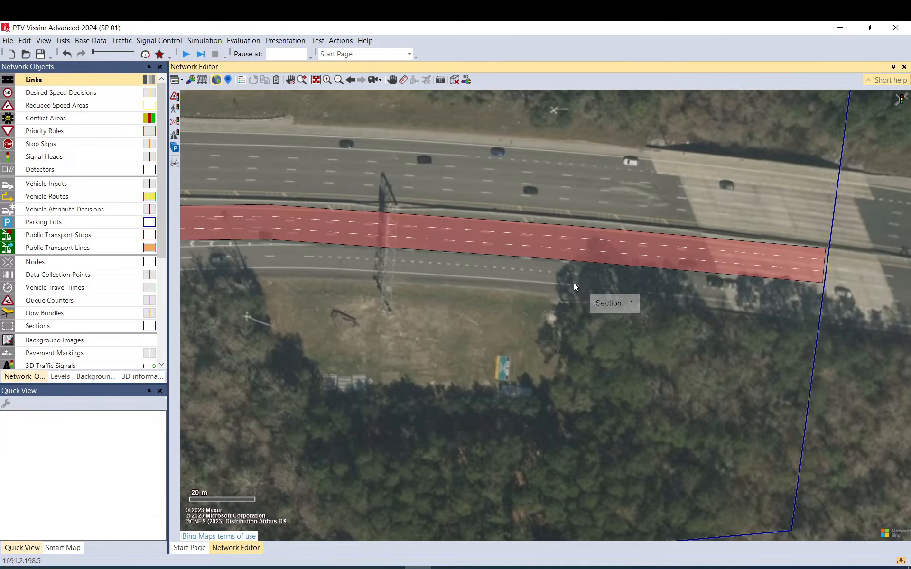
click(582, 244)
click(503, 290)
click(314, 231)
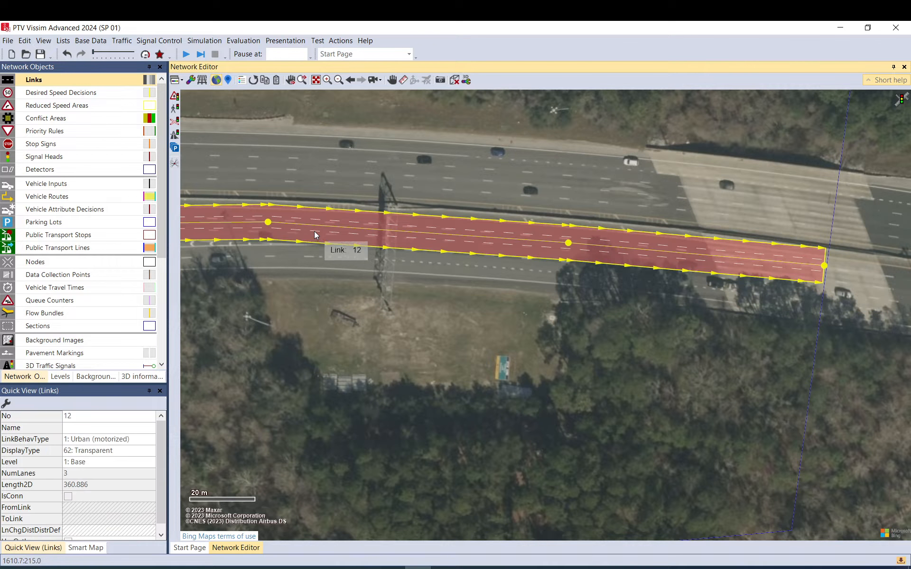
right_click(314, 231)
click(332, 411)
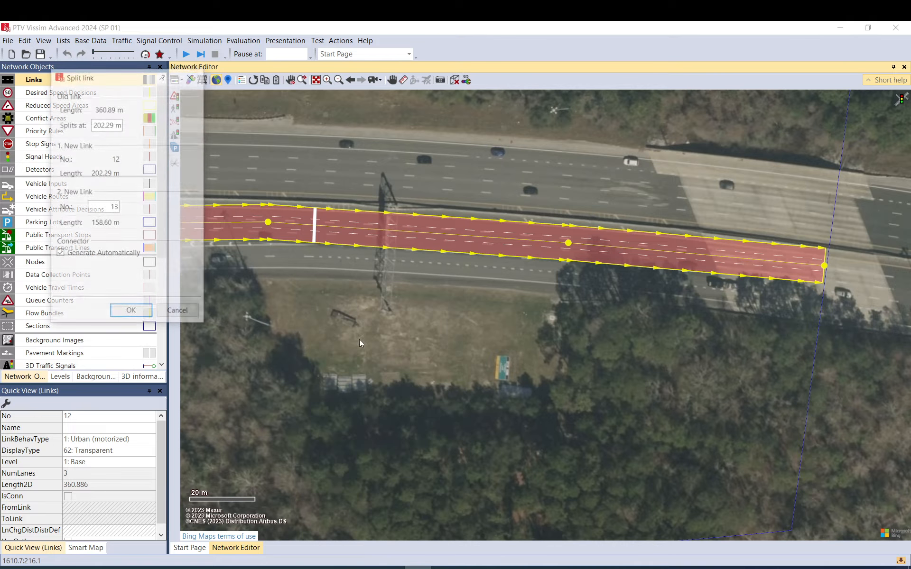
click(141, 313)
Set the downstream freeway link to 5 lanes and shift it sideways to match the lanes in the aerial image.
double_click(400, 248)
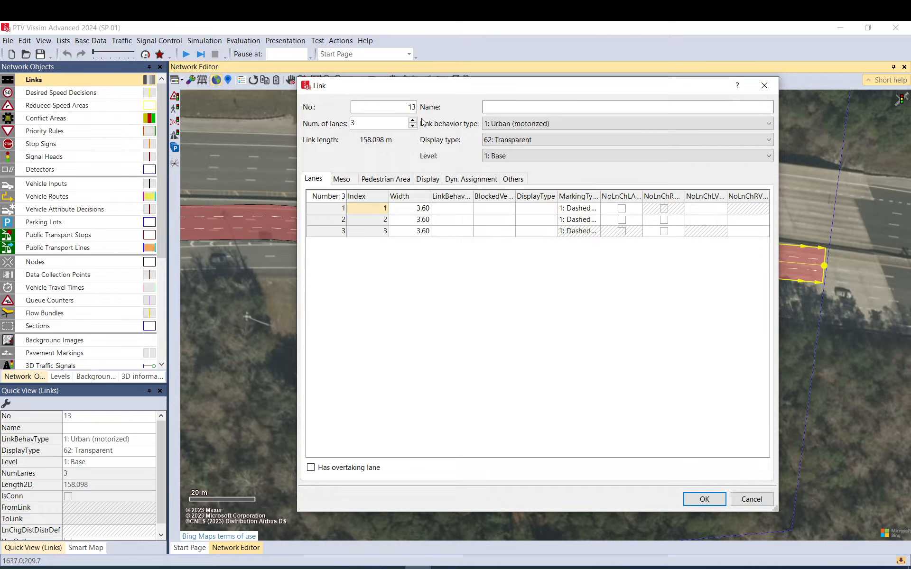
double_click(412, 121)
click(707, 500)
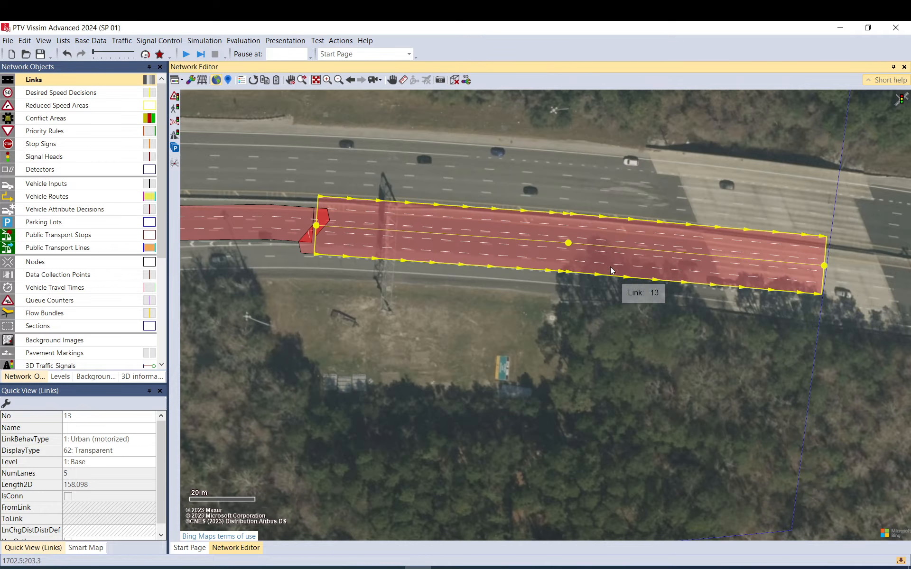
mouse_move(617, 271)
mouse_down()
mouse_move(617, 295)
mouse_move(611, 279)
mouse_up()
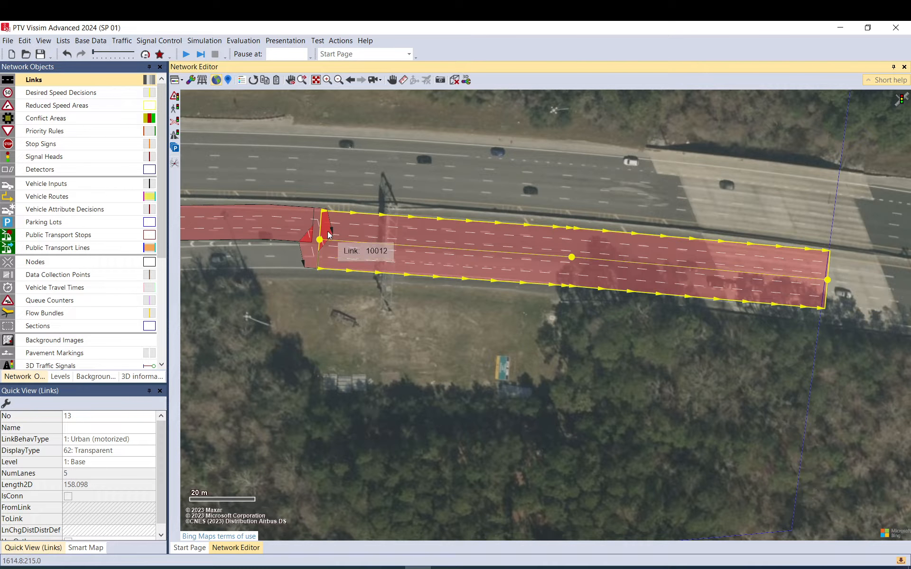
Align the end of link 12 with the five-lane link and adjust the end point of the short three-lane connector between them.
click(321, 252)
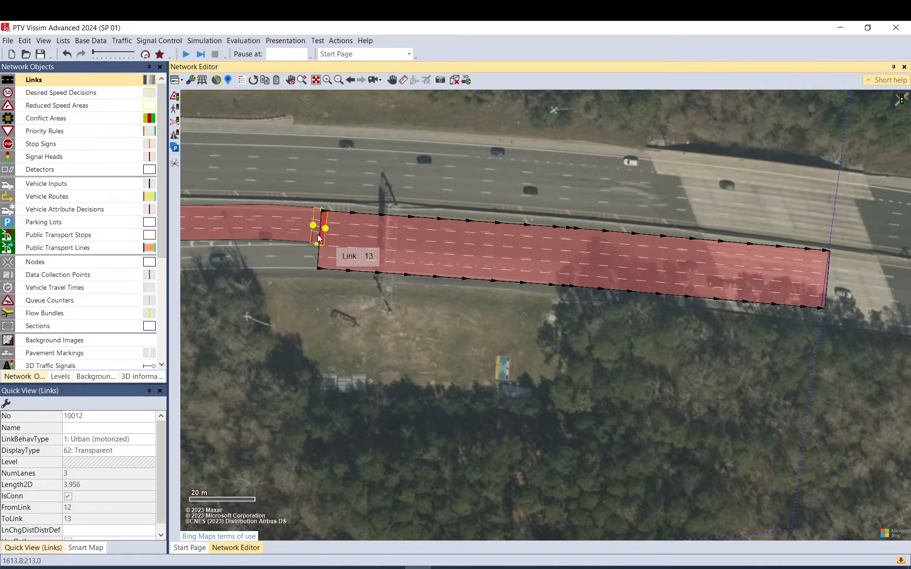
click(313, 227)
drag(311, 226, 261, 229)
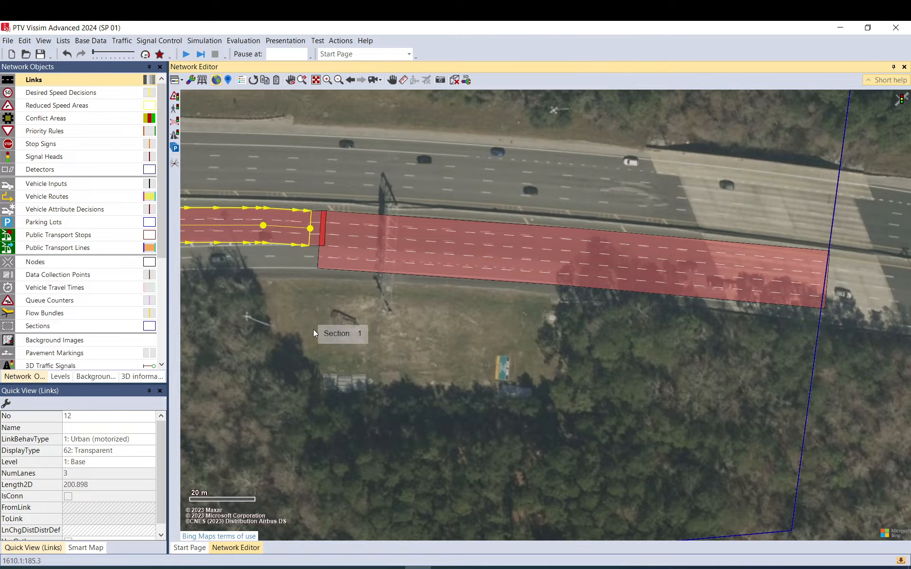
click(349, 333)
drag(353, 333, 611, 276)
click(579, 171)
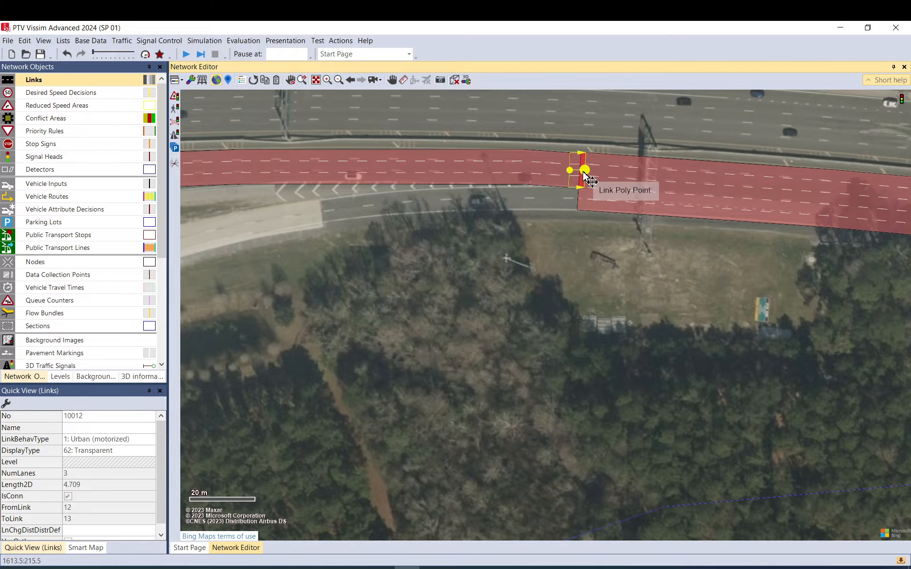
drag(579, 171, 580, 174)
click(549, 205)
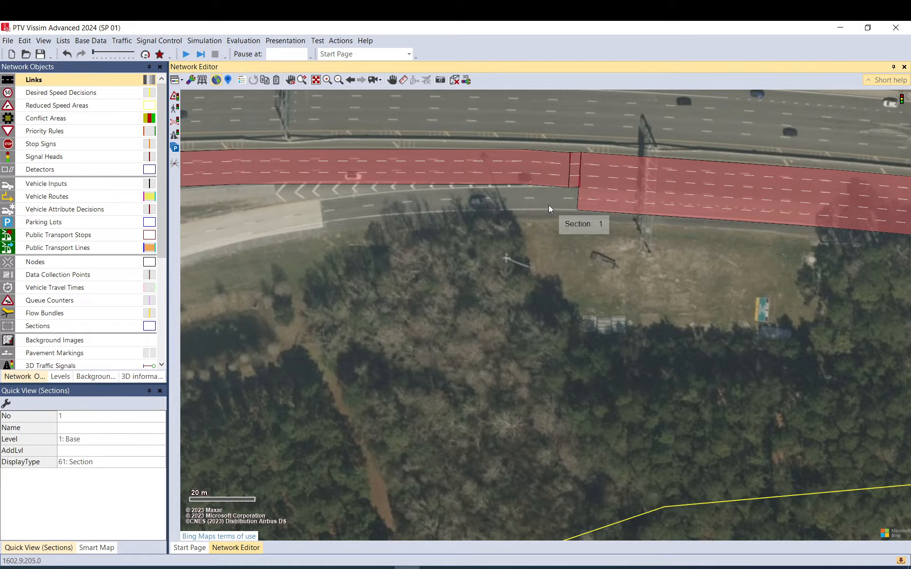
Duplicate the five-lane link, place the copy beside the on-ramp and set its number of lanes to 2.
click(438, 160)
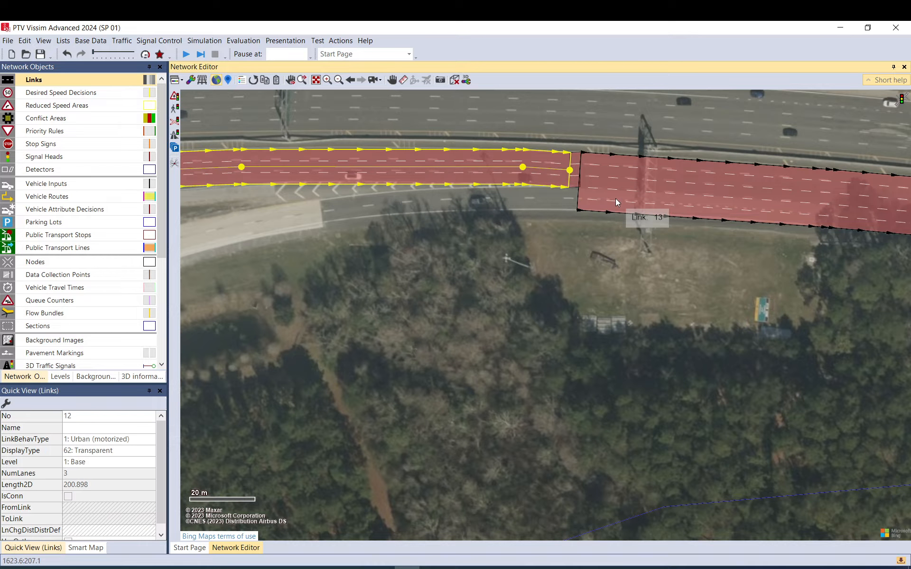
right_click(605, 183)
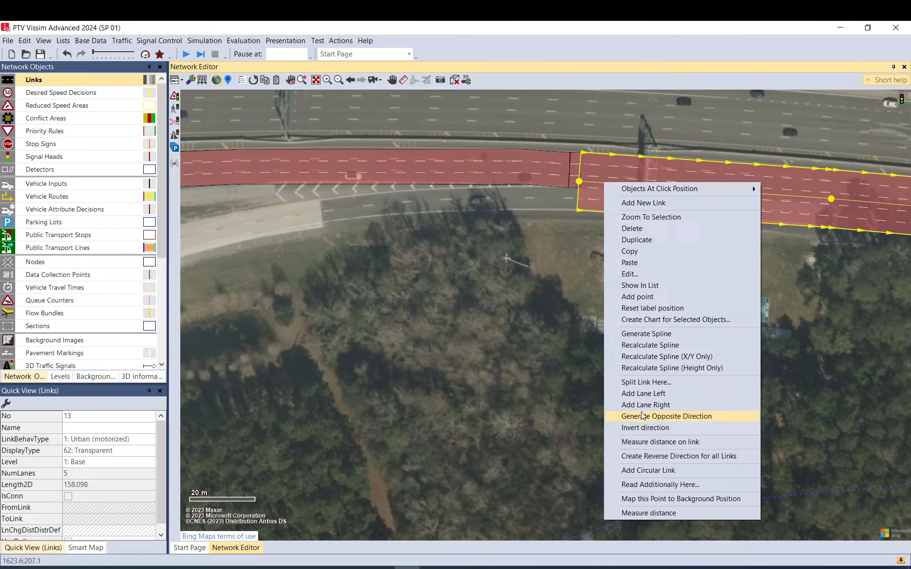
click(637, 239)
drag(662, 208, 292, 259)
double_click(291, 255)
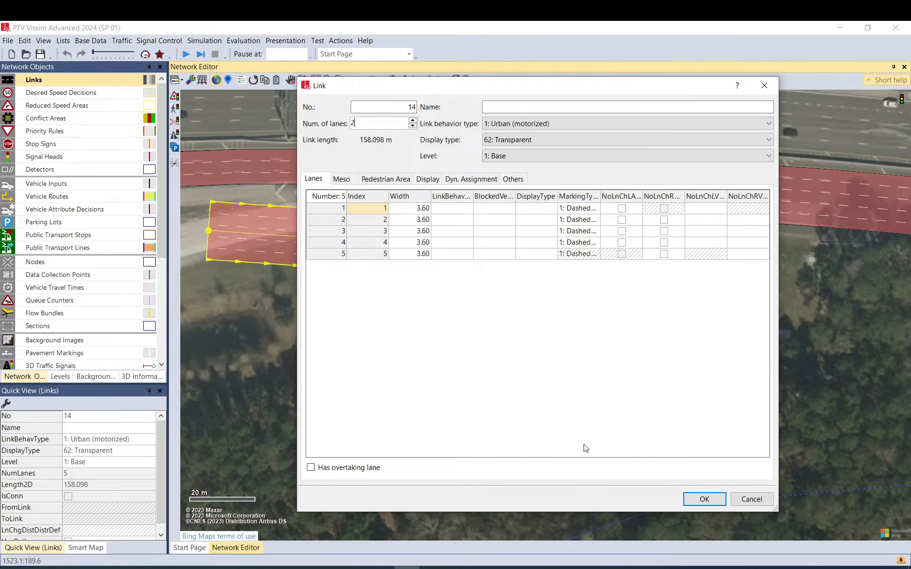
key(Return)
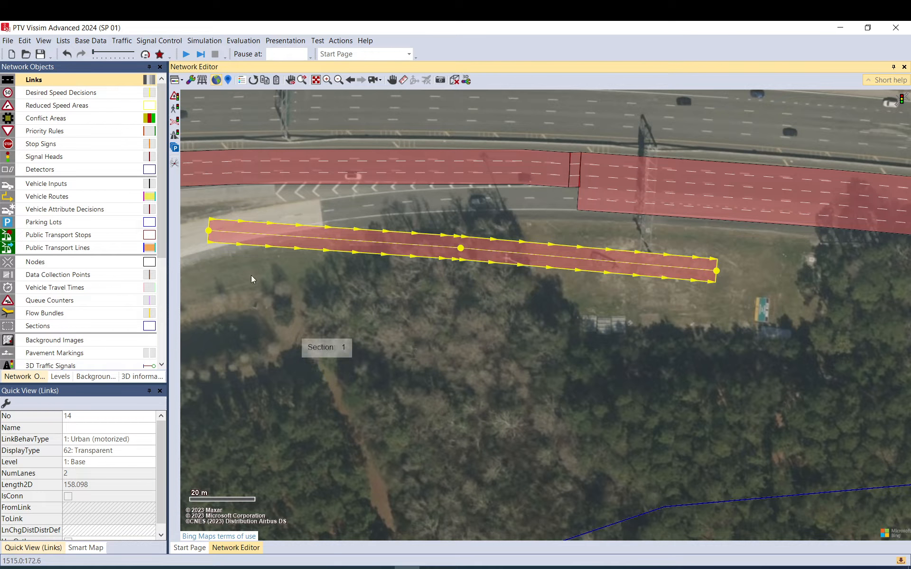
Open the links list and set the link behavior type of all links to 3: Freeway (free lane selection).
right_click(79, 79)
click(109, 84)
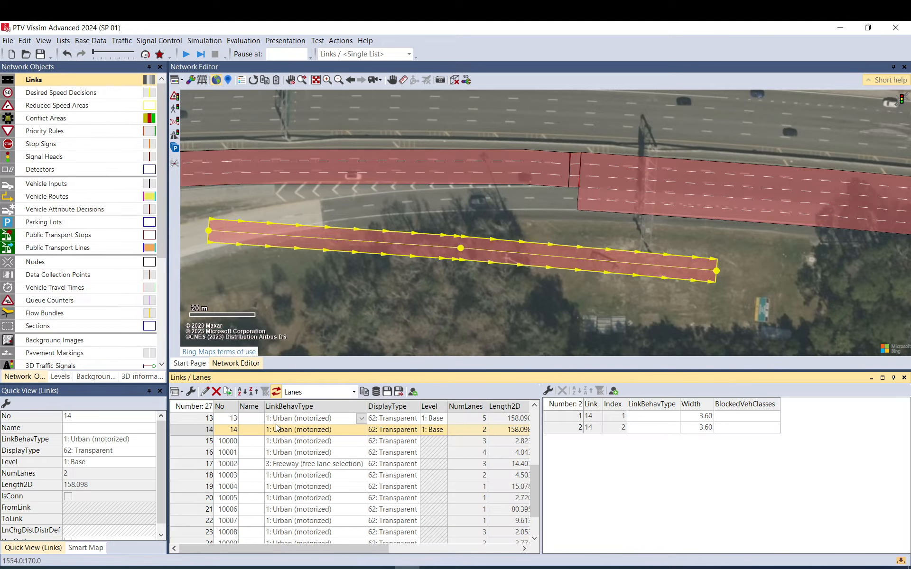
click(195, 418)
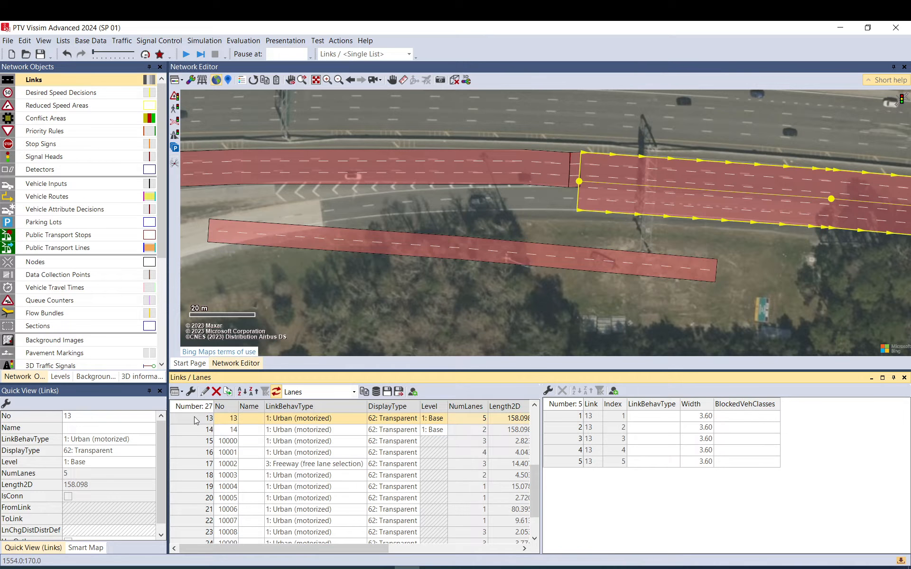
key(ctrl+a)
click(152, 441)
click(152, 441)
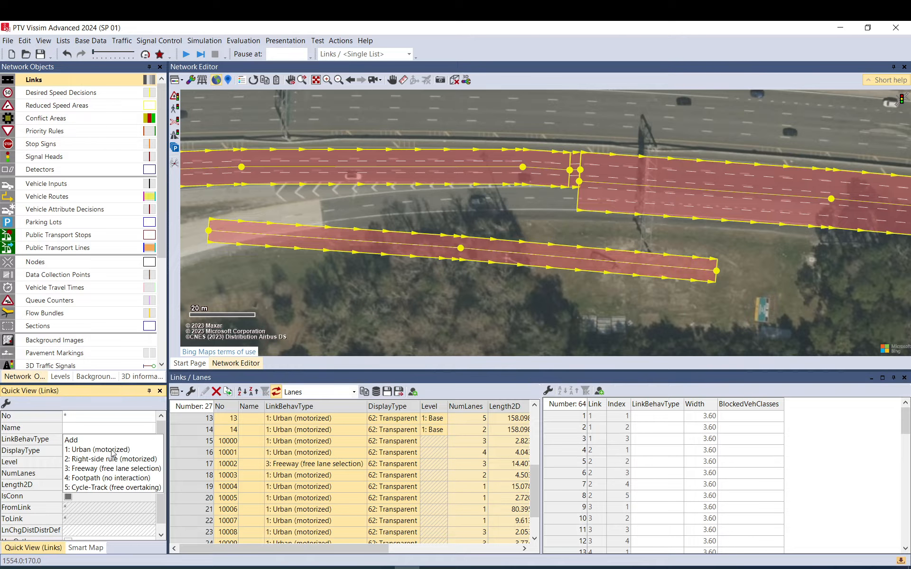
click(100, 470)
click(396, 310)
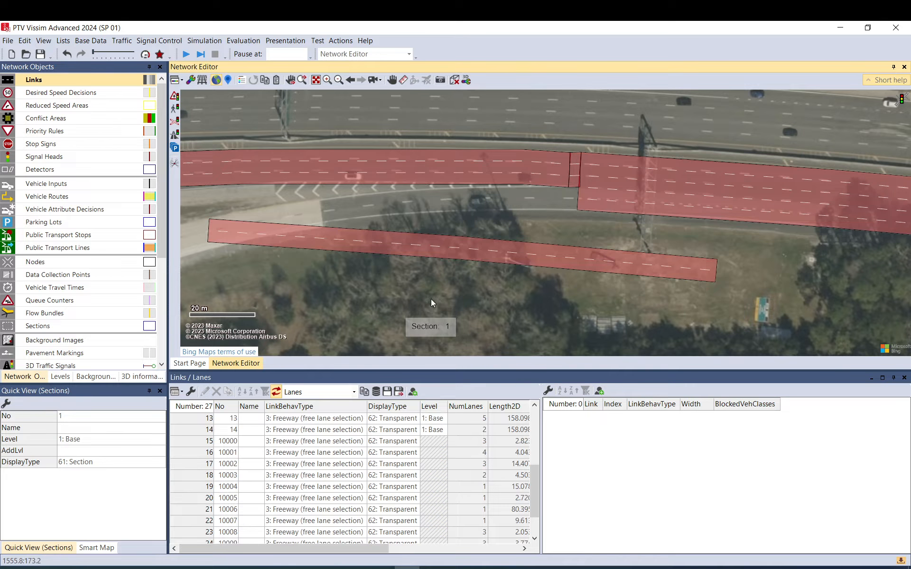
Move the two-lane link up to the outer lanes at the start of link 13 and connect it to them.
drag(627, 271, 477, 202)
drag(564, 198, 581, 207)
click(484, 522)
click(560, 232)
Reshape the two-lane link to follow the on-ramp curve just before the merge, about 98 m long.
drag(426, 261, 715, 214)
click(463, 122)
drag(349, 114, 545, 180)
drag(610, 137, 722, 153)
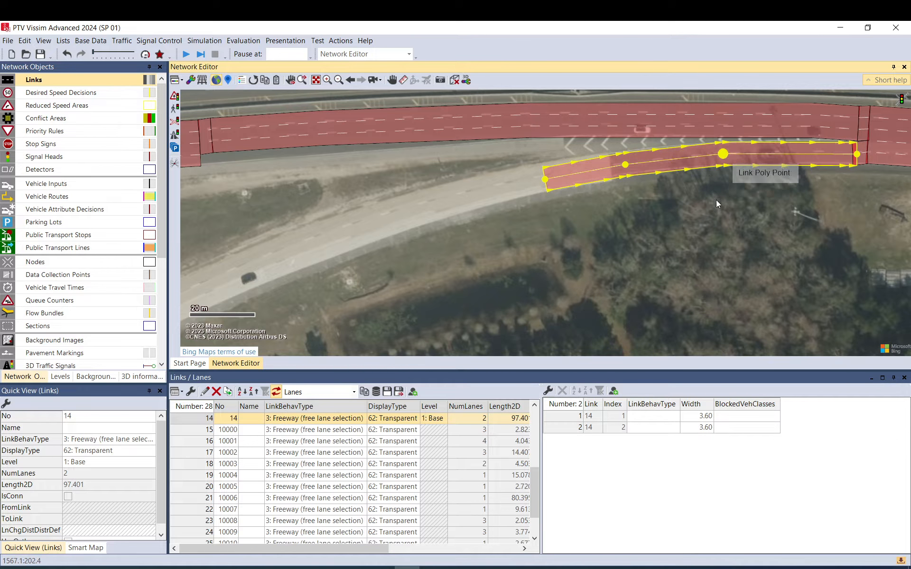
click(697, 239)
drag(460, 269, 629, 198)
click(683, 149)
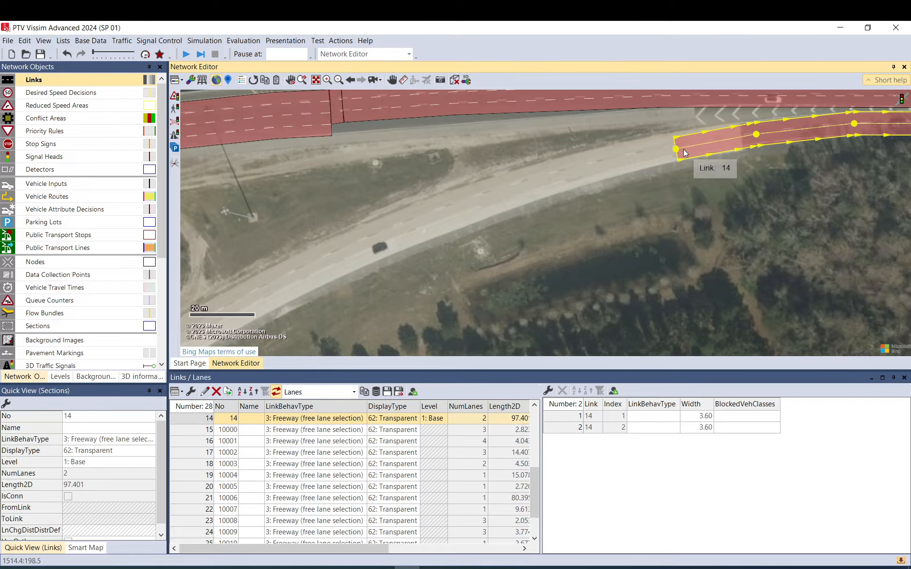
drag(676, 151, 671, 147)
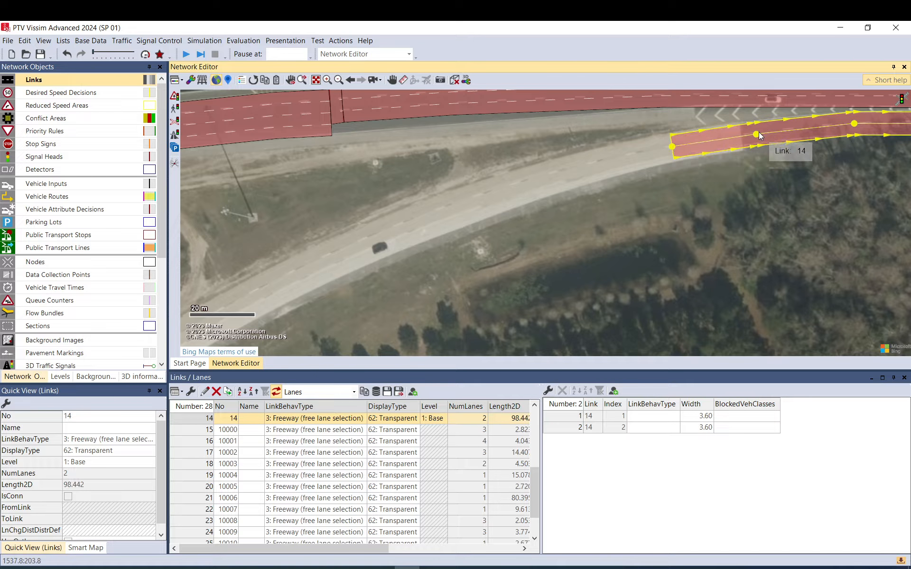
click(624, 204)
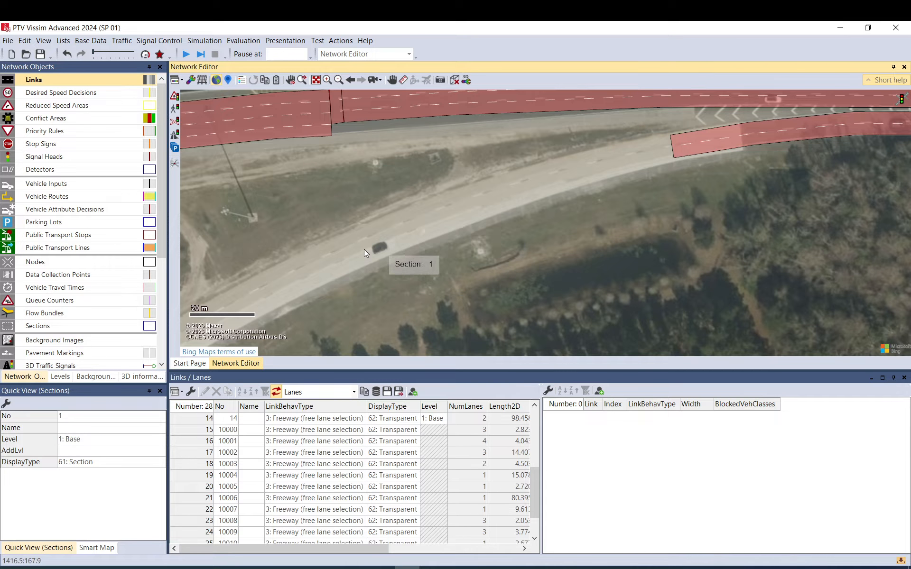
Extend the upstream end of link 14 back along the on-ramp, making the link about 209 m long.
drag(343, 260, 597, 182)
drag(464, 275, 509, 228)
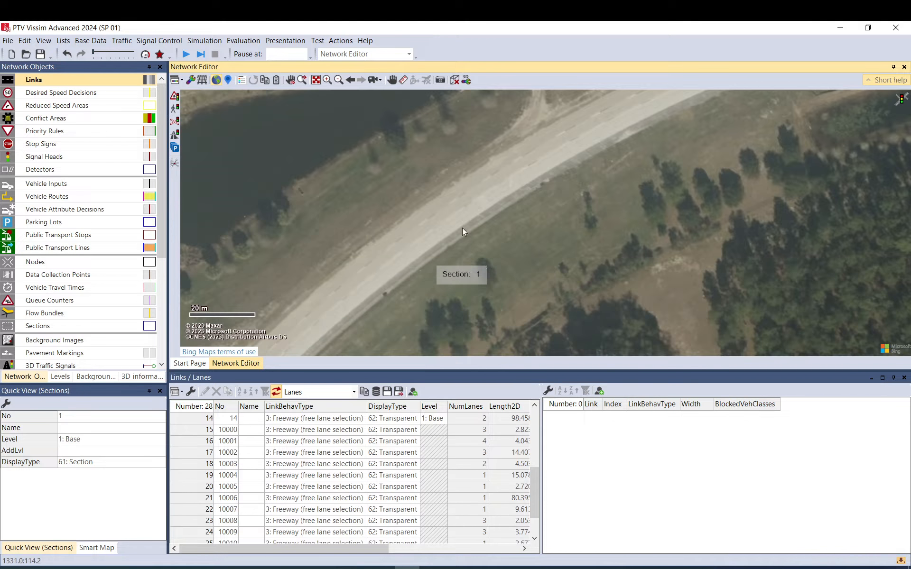
scroll(564, 190, down, 2)
drag(680, 153, 491, 245)
scroll(550, 176, up, 3)
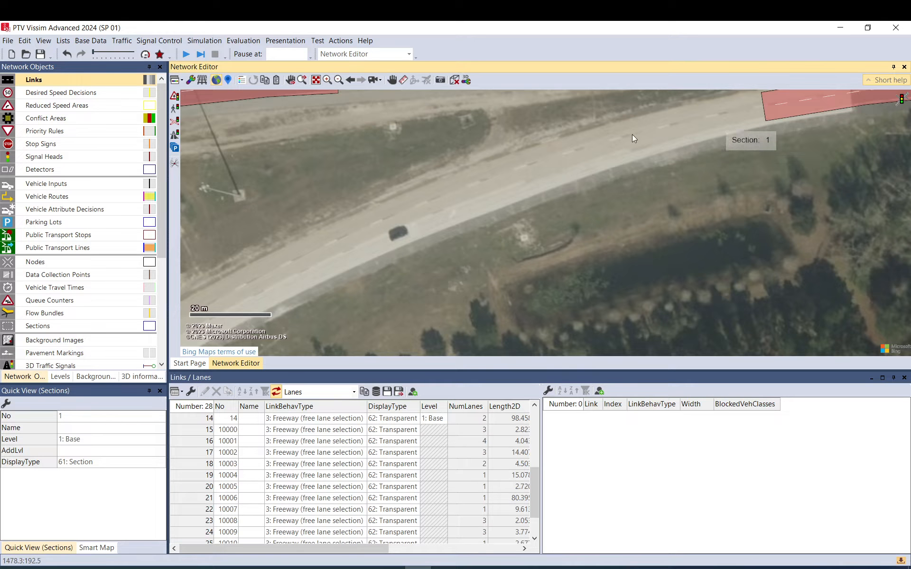
click(766, 115)
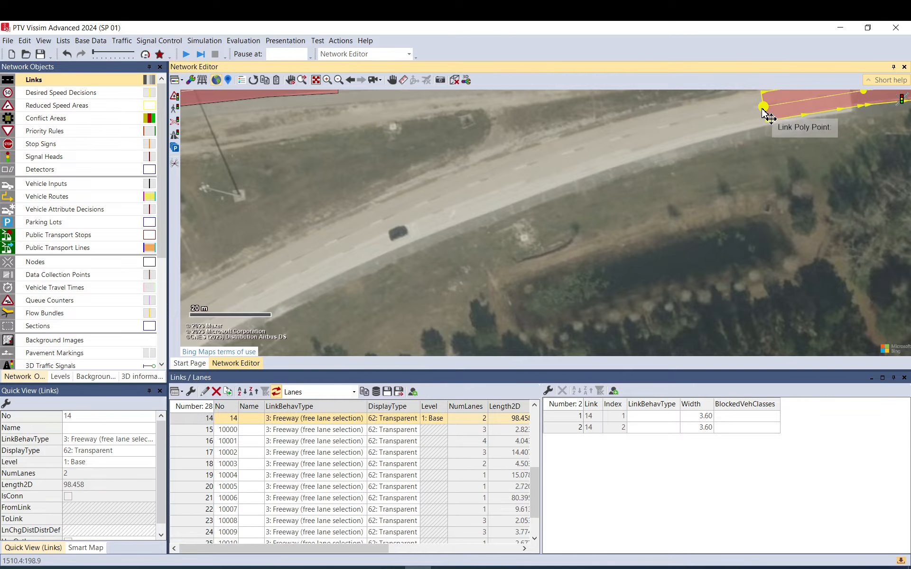
drag(762, 109, 338, 248)
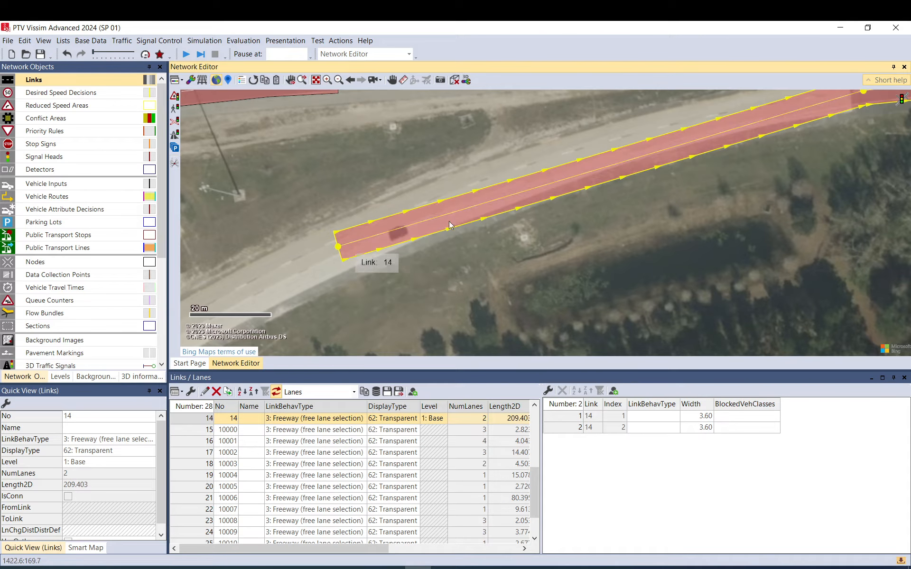
Reshape link 14 with intermediate points so it follows the on-ramp curve, about 210 m long.
drag(471, 207, 476, 185)
drag(673, 138, 651, 132)
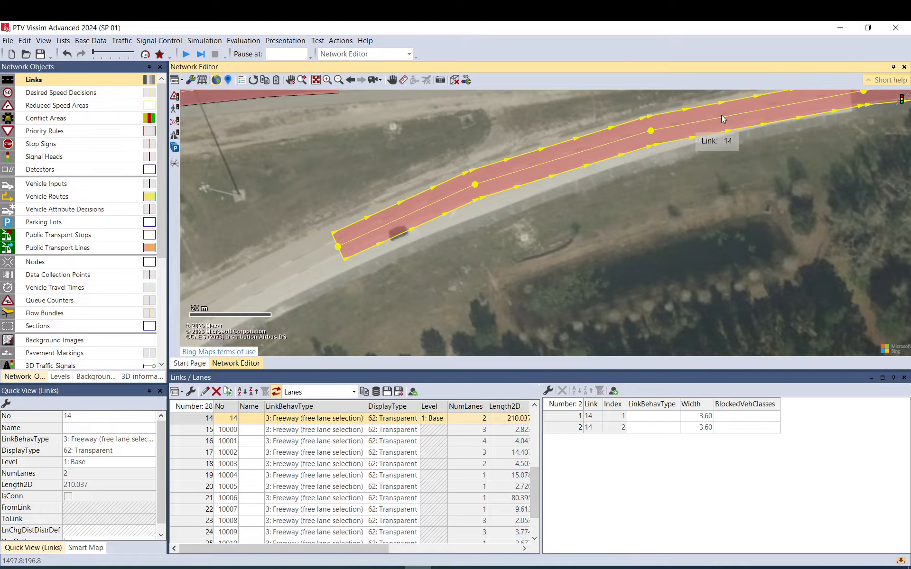
drag(731, 116, 739, 110)
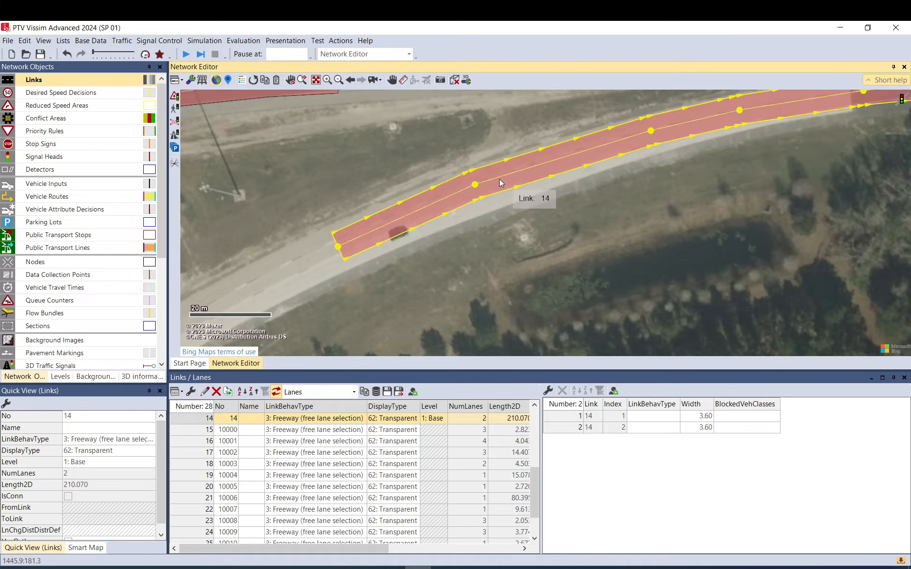
mouse_move(476, 186)
mouse_down()
mouse_move(505, 201)
mouse_move(513, 250)
mouse_move(485, 185)
mouse_up()
Split link 14 at 49.67 m with an automatically generated connector and set its upstream part to three lanes.
right_click(525, 178)
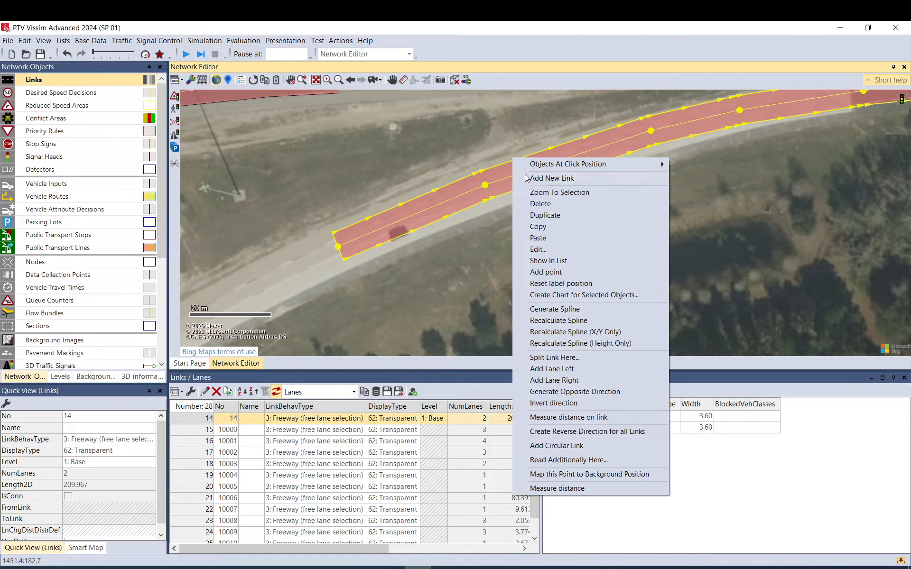
click(557, 357)
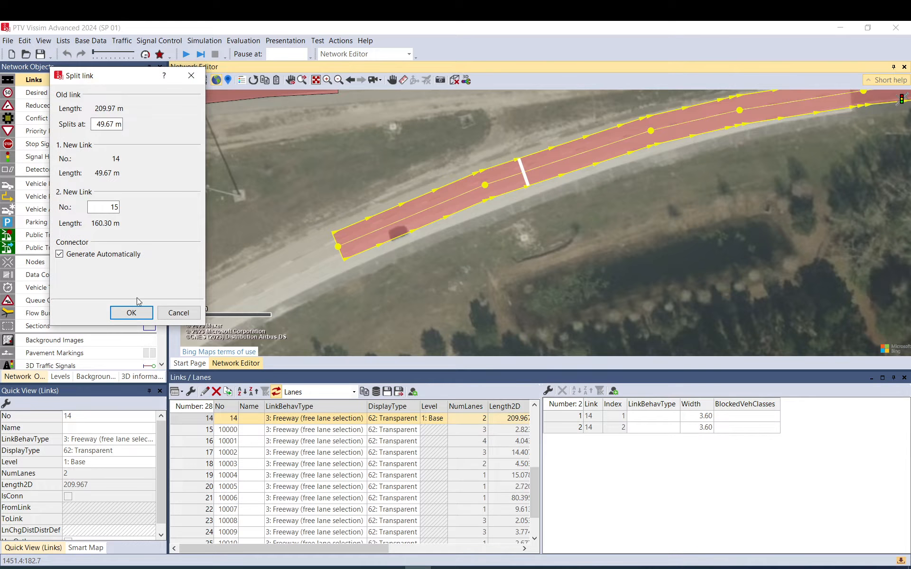
click(130, 311)
double_click(431, 205)
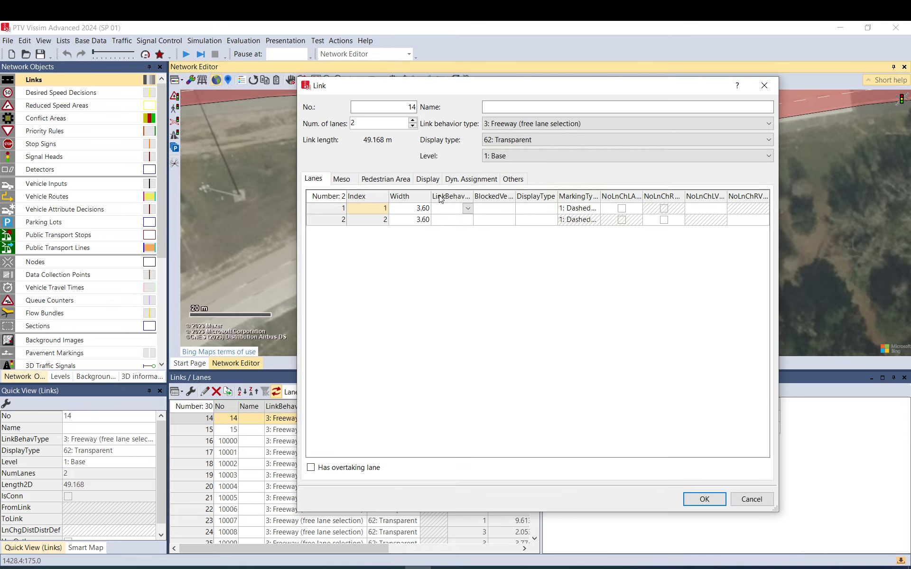
click(412, 121)
click(704, 499)
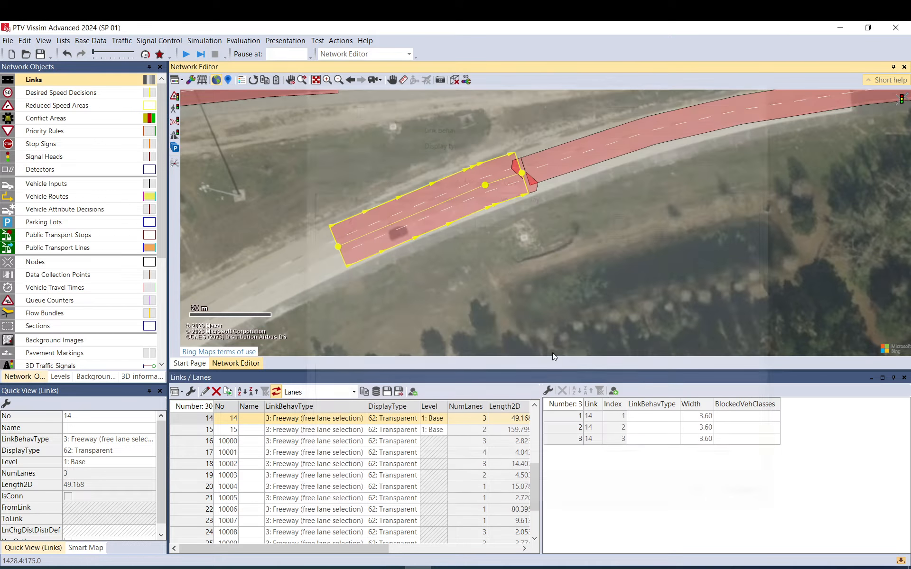
Shift the three-lane link 14 onto the ramp pavement, attach its lanes 2 and 3 to link 15's connector, and add a point near its upstream end.
mouse_move(439, 199)
mouse_down()
mouse_move(436, 210)
mouse_move(429, 203)
mouse_up()
click(520, 183)
drag(514, 189, 510, 175)
click(579, 233)
drag(439, 273, 614, 173)
click(522, 162)
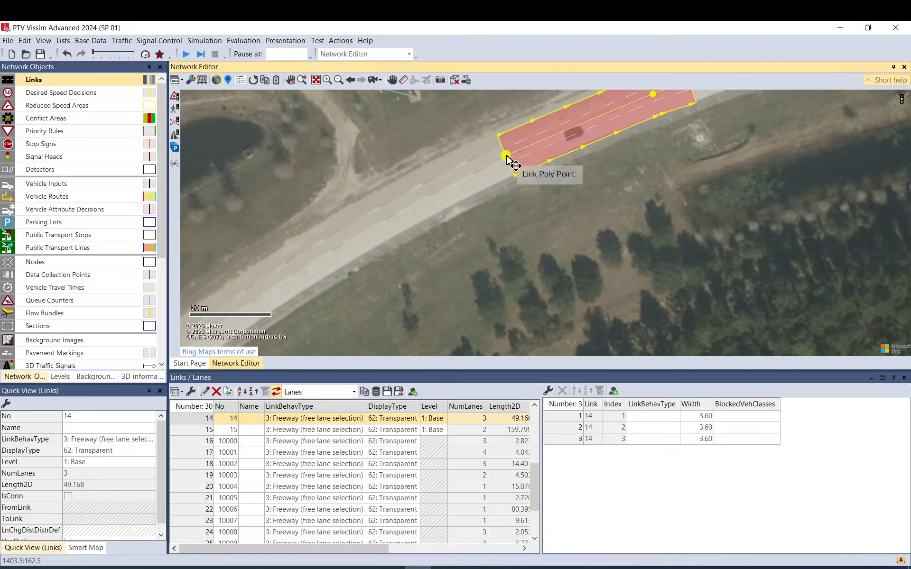
click(533, 144)
drag(658, 184, 565, 237)
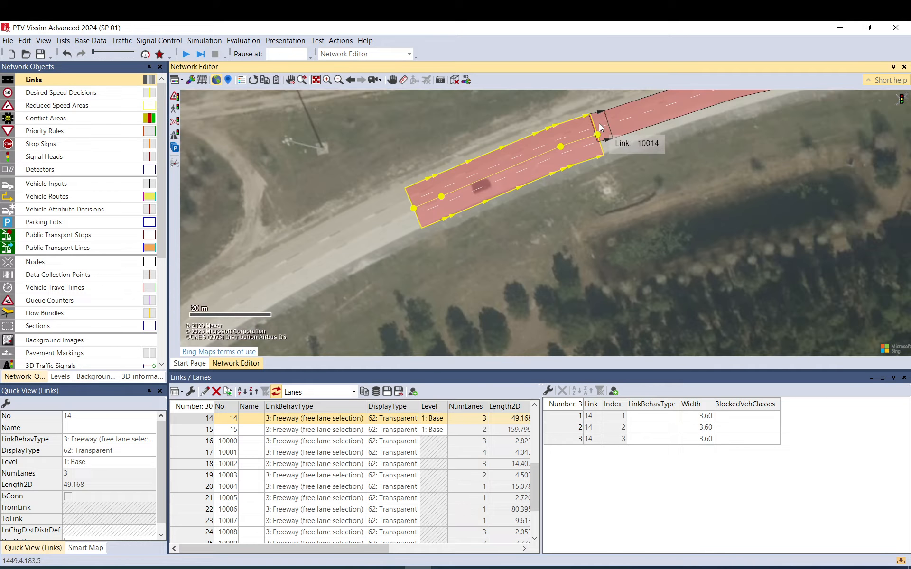
Edit the fixed lane change distance of the connector from link 14 to link 15.
drag(600, 127, 599, 124)
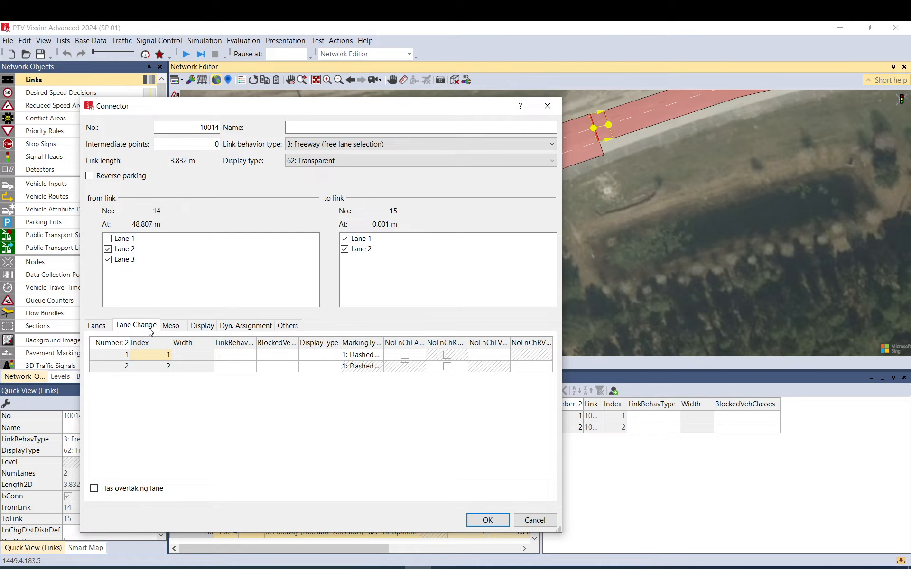
click(150, 327)
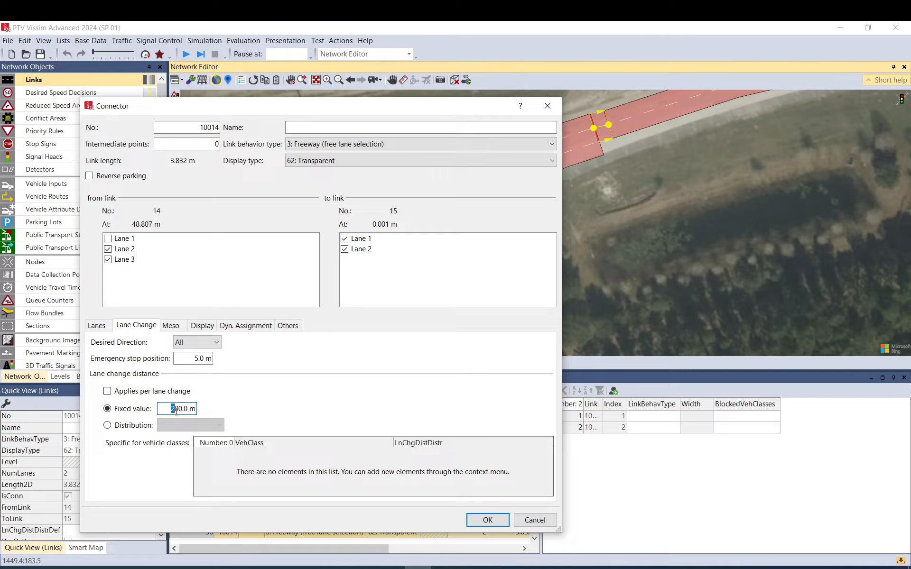
click(488, 520)
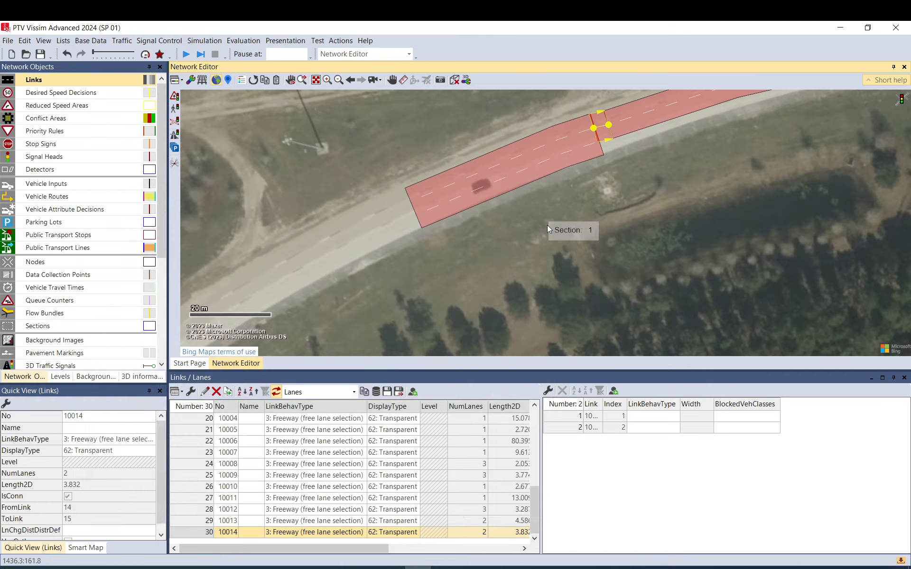
Extend the upstream end of link 14 back along the curved ramp and shape it to the pavement, about 387 m long.
drag(519, 238, 532, 157)
scroll(526, 168, down, 3)
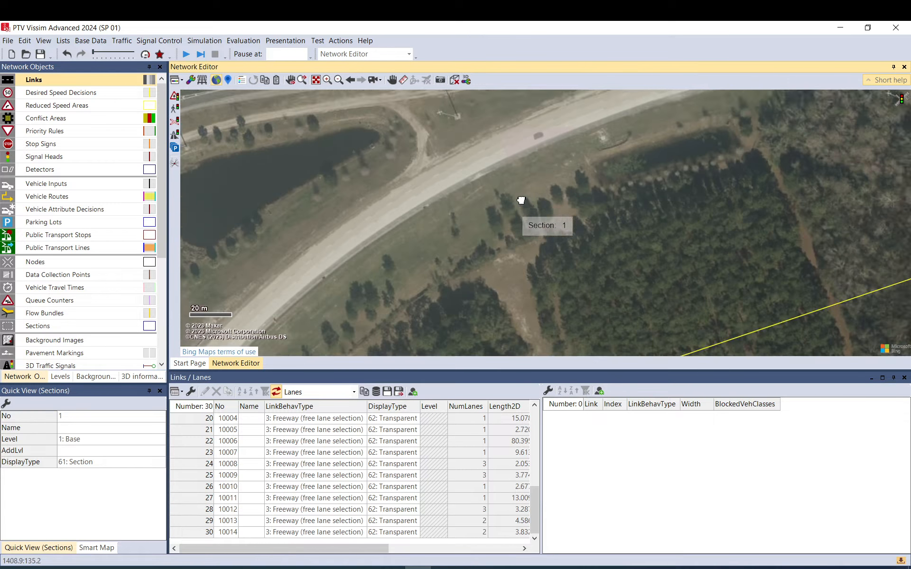
click(591, 130)
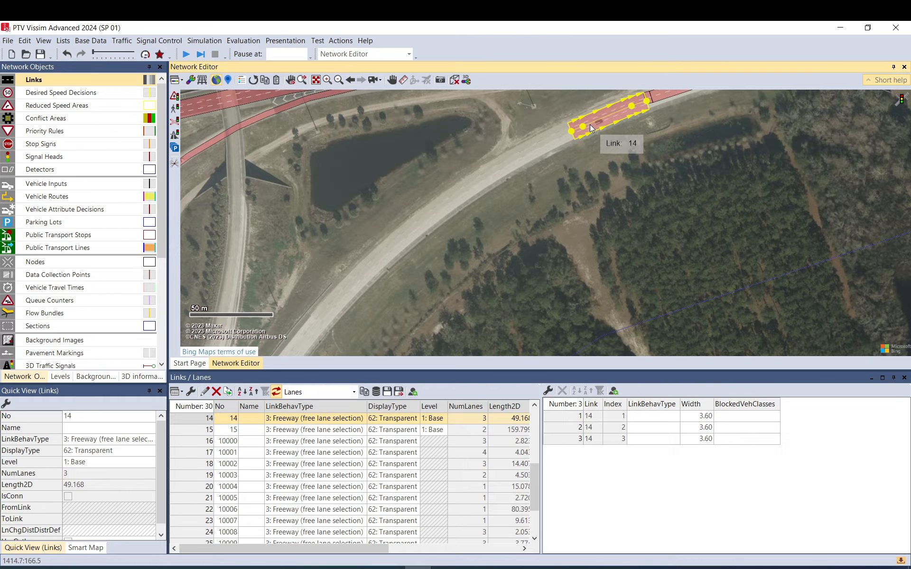
drag(574, 137, 304, 343)
drag(471, 304, 515, 187)
scroll(478, 202, down, 3)
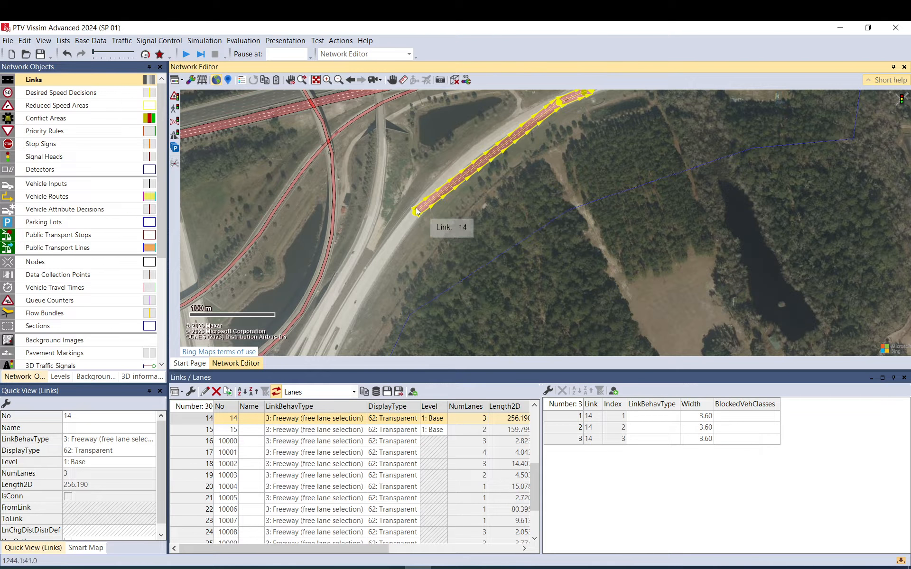
drag(415, 214, 523, 122)
click(483, 241)
click(438, 309)
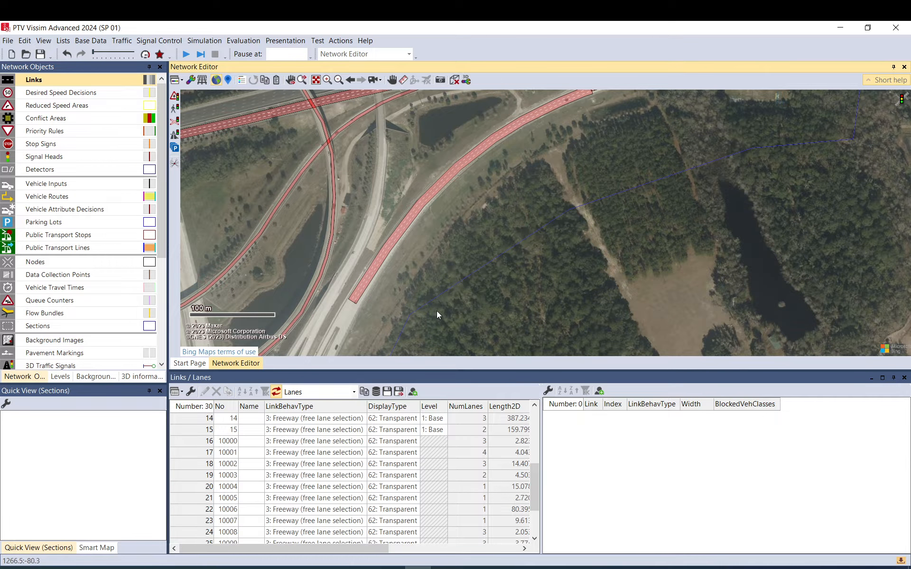
Examine the aerial image upstream of link 14 to find where the ramp roadways split and how many lanes each has.
scroll(435, 265, up, 4)
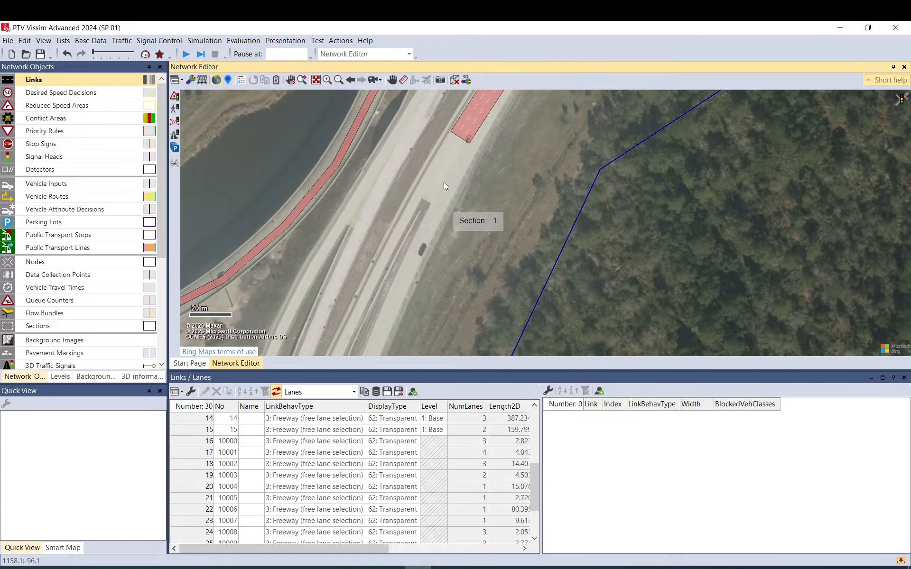
scroll(439, 187, up, 1)
scroll(420, 215, up, 1)
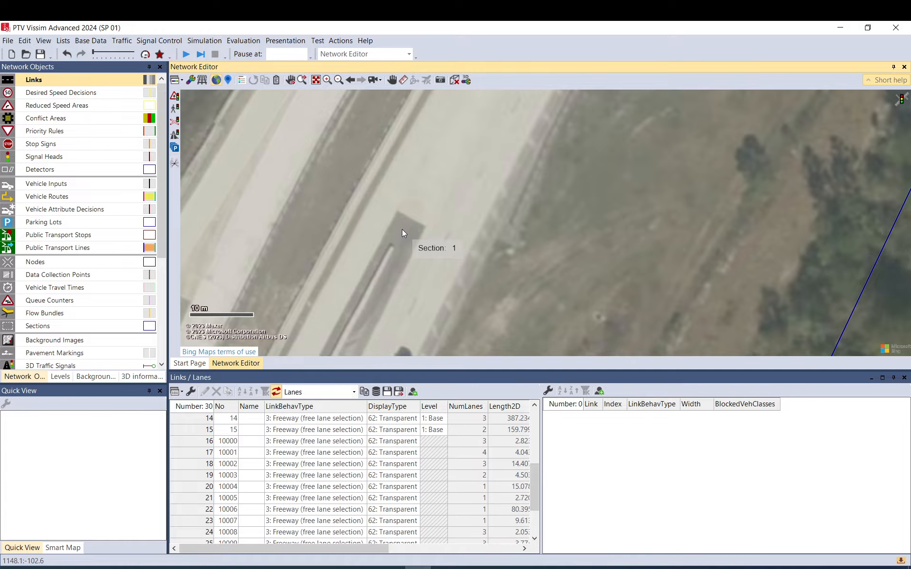
scroll(402, 219, down, 3)
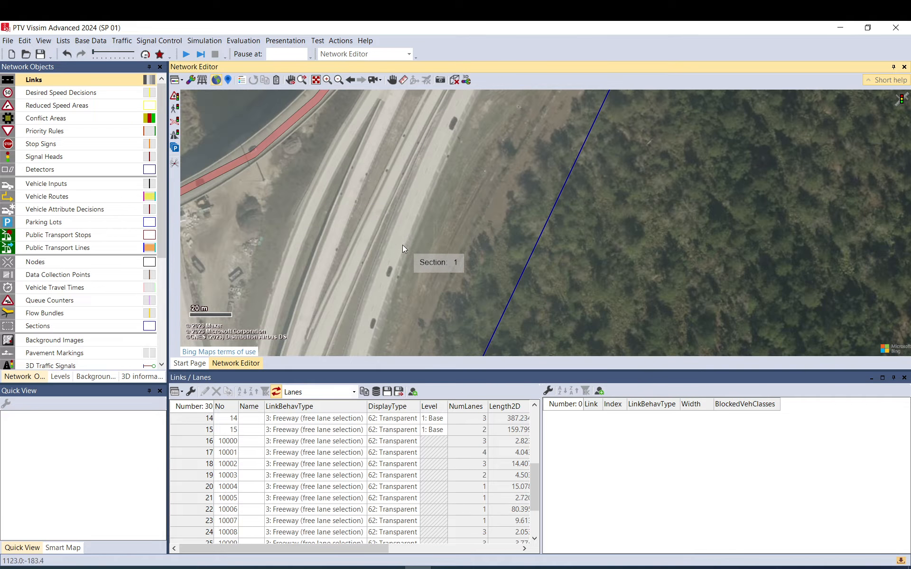
scroll(402, 245, up, 3)
scroll(371, 243, up, 2)
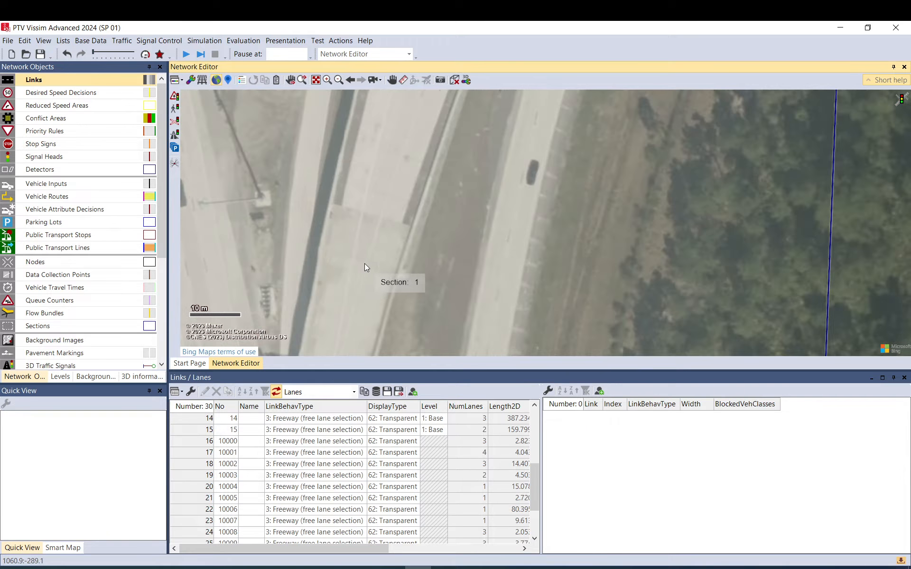
drag(417, 175, 394, 199)
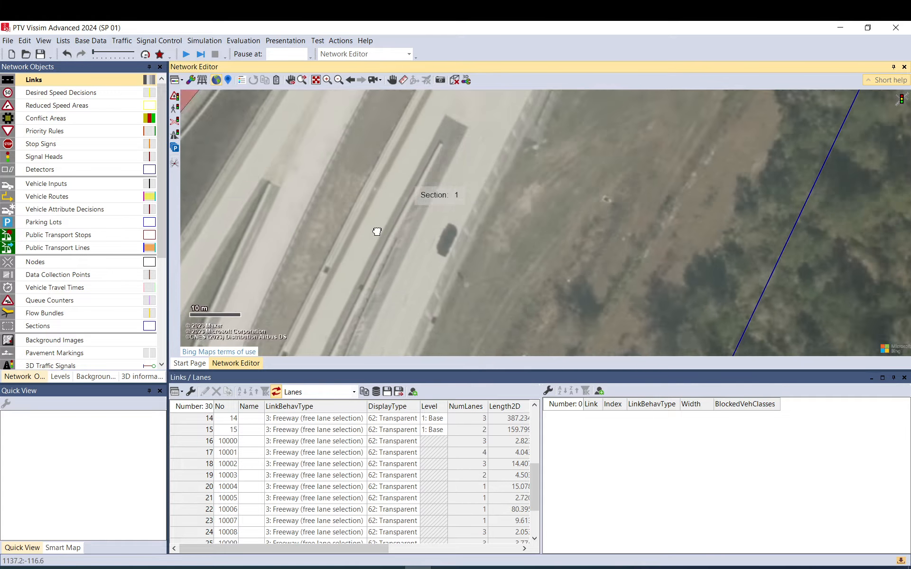
scroll(399, 222, down, 2)
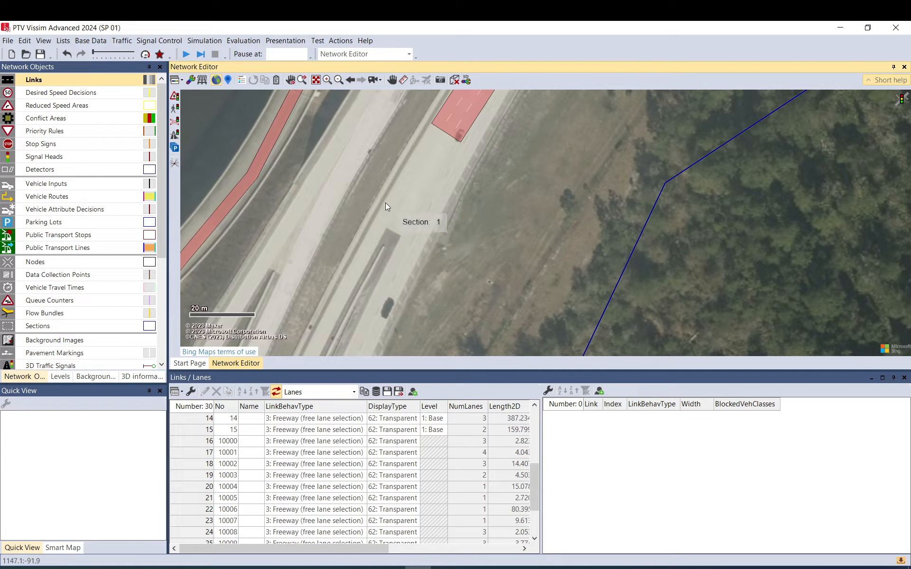
Shorten the upstream end of link 14 to about 361 m and adjust its last intermediate point to the pavement.
drag(462, 156, 493, 199)
click(431, 223)
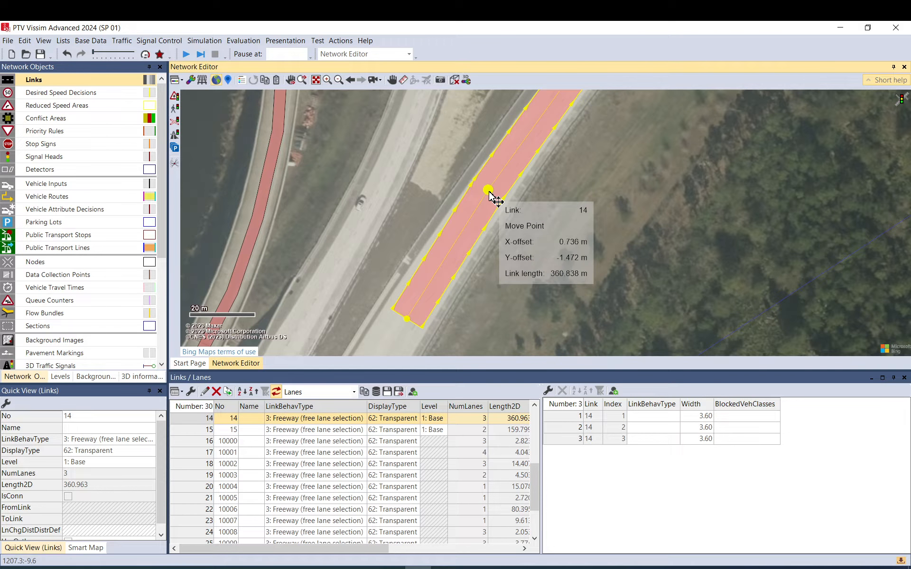
click(554, 205)
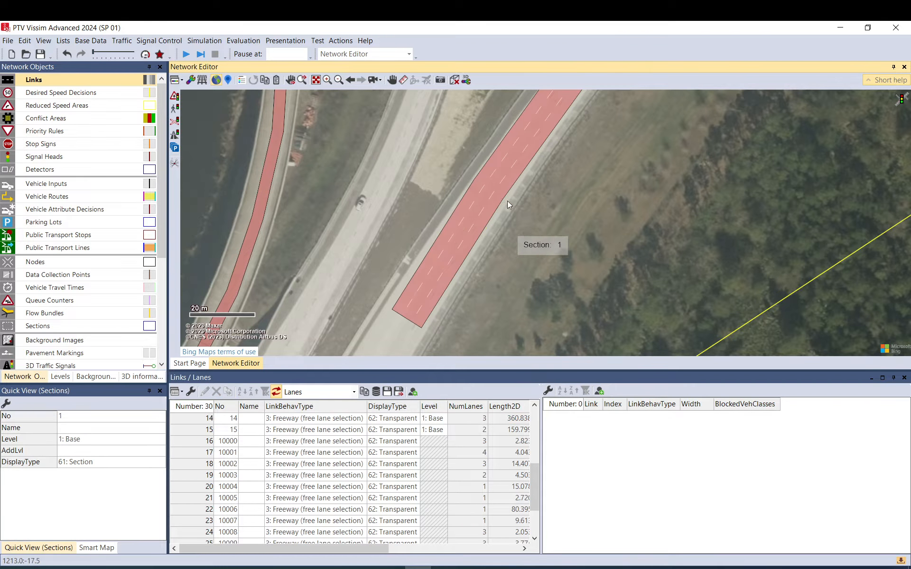
click(496, 190)
drag(487, 192, 492, 190)
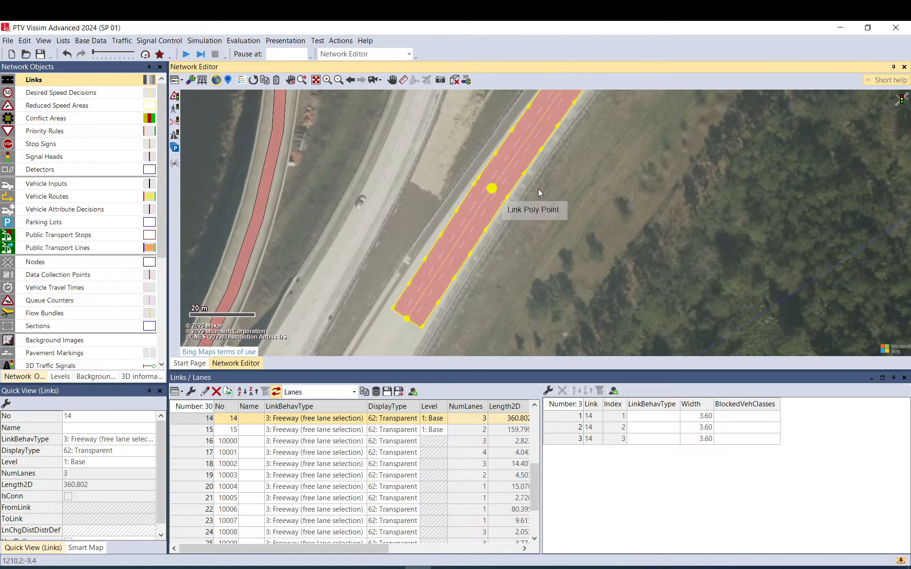
click(538, 188)
Draw a two-lane freeway link about 23 m long on the outer roadway just upstream of the ramp merge.
drag(412, 327, 475, 212)
drag(448, 259, 448, 197)
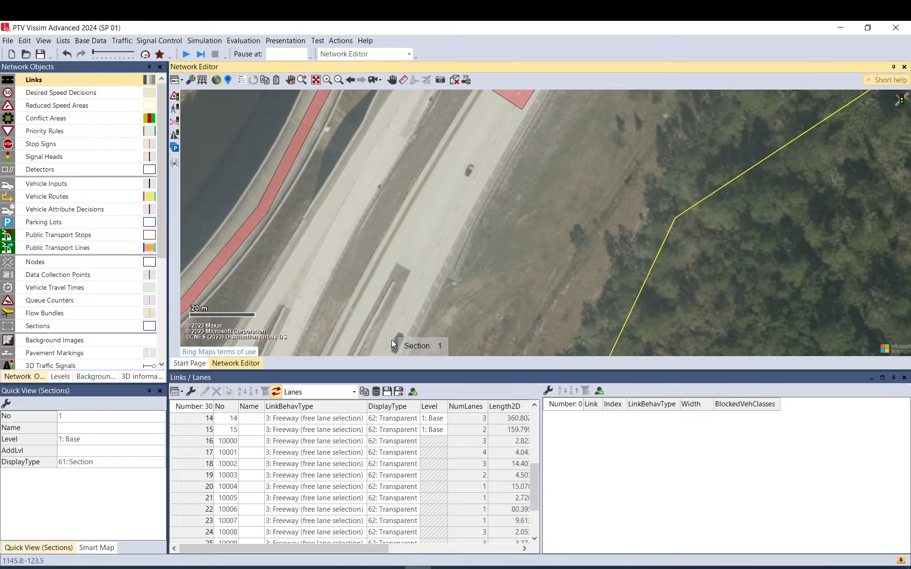
drag(387, 340, 425, 276)
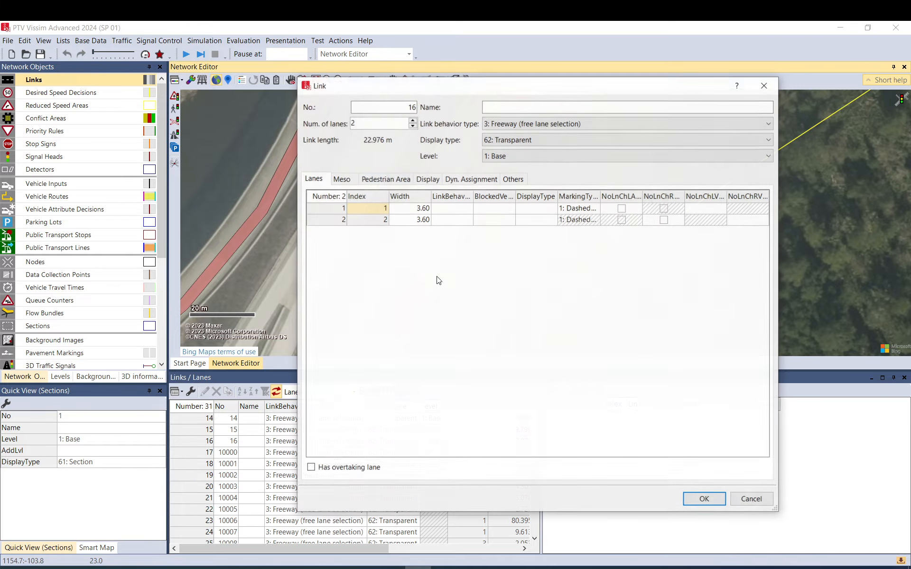
click(702, 497)
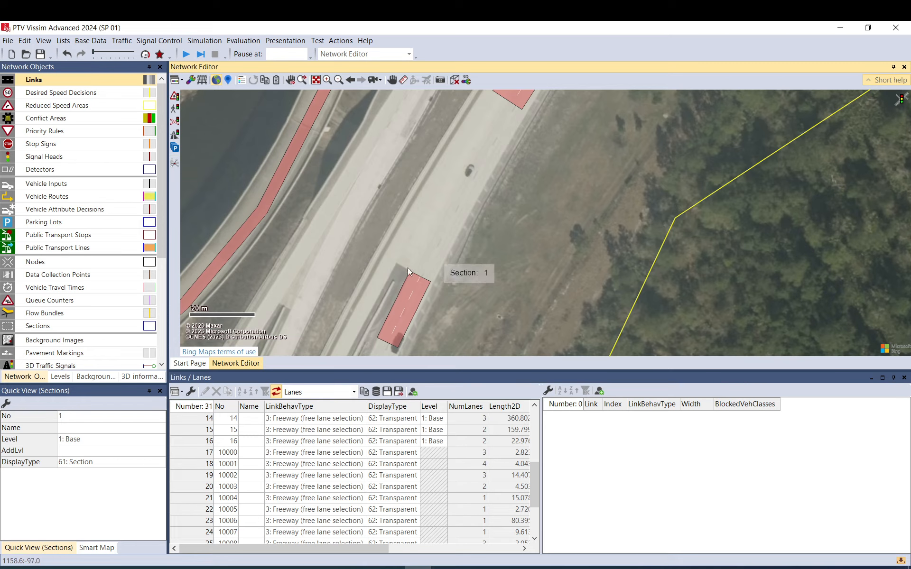
Draw a one-lane freeway link about 24.6 m long on the inner roadway beside the two-lane link.
drag(351, 329, 388, 262)
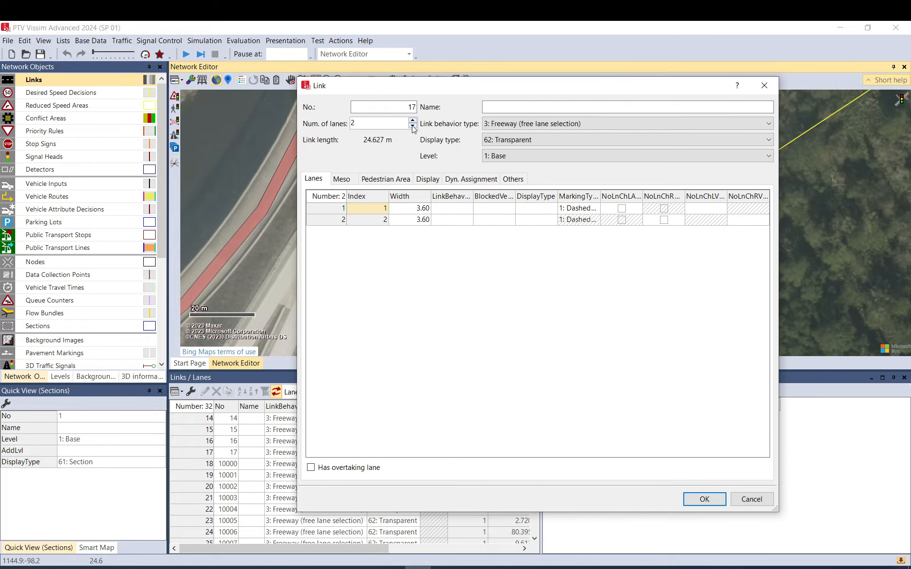
click(413, 127)
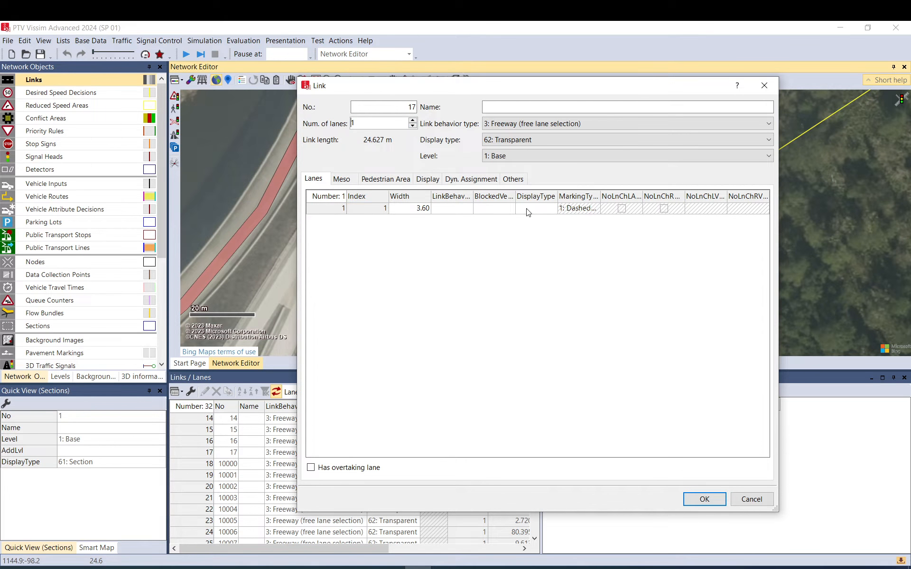
click(705, 500)
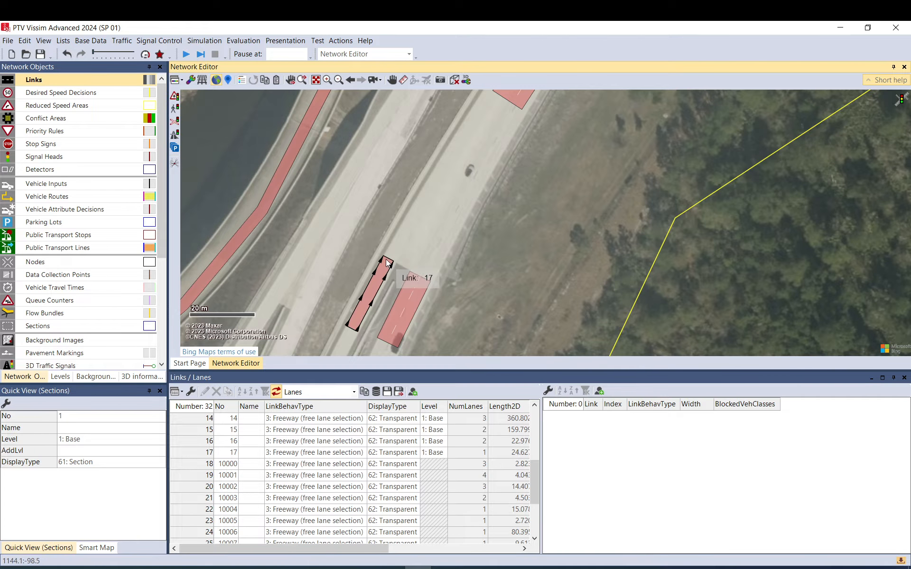
Extend the upstream end of link 14 slightly toward the two new links, making it about 370 m long.
drag(435, 231, 419, 276)
click(505, 133)
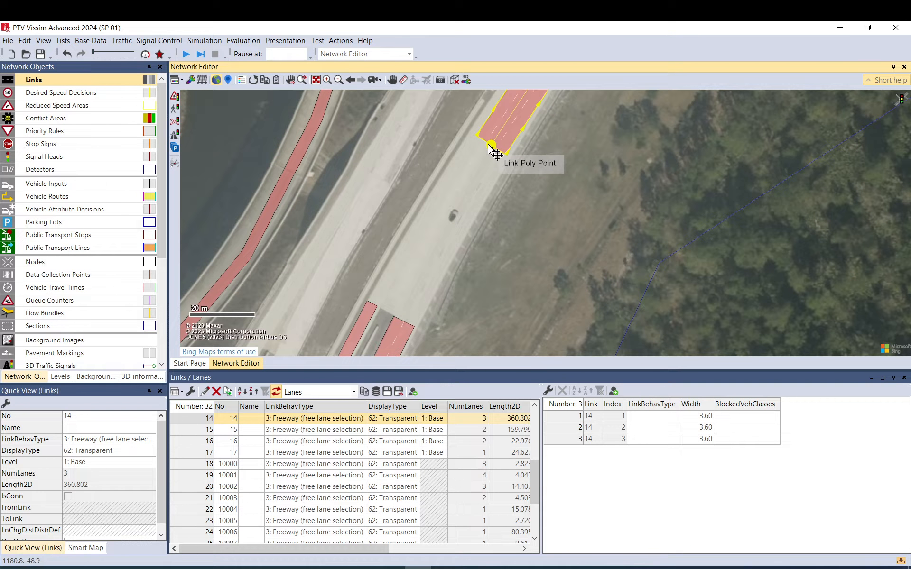
drag(491, 146, 475, 170)
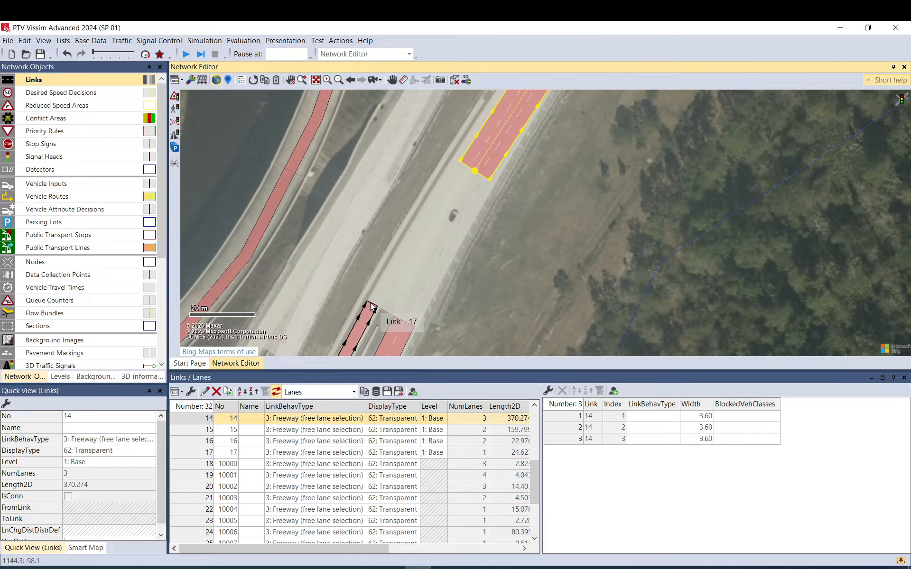
Connect the one-lane link 17 to lane 3 of link 14 and the two-lane link 16 to its lanes 1 and 2.
drag(373, 307, 466, 167)
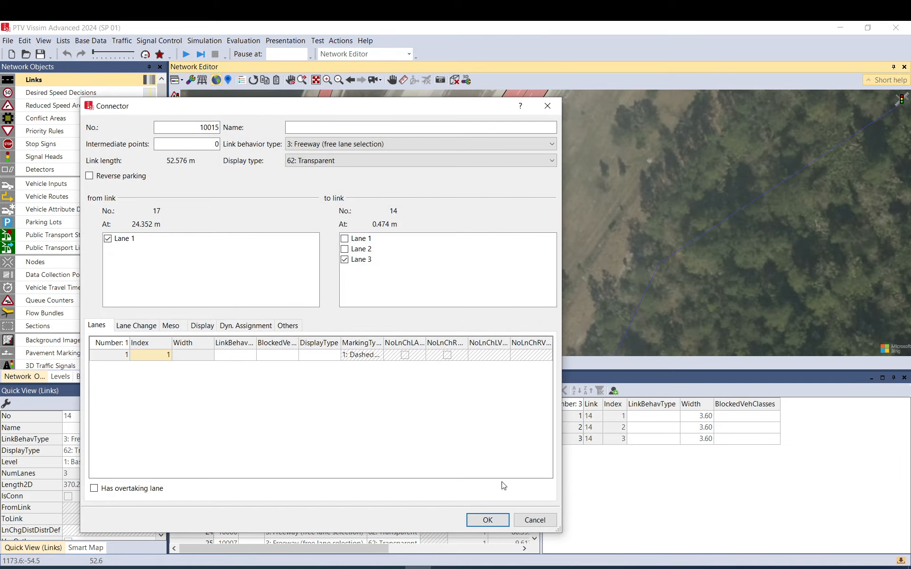
click(488, 520)
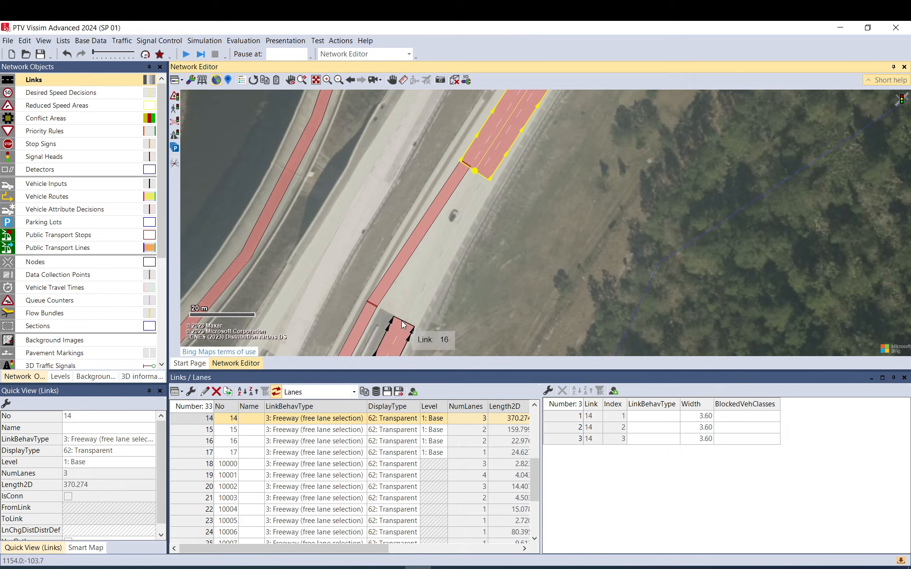
mouse_move(402, 324)
mouse_down()
mouse_move(450, 207)
mouse_move(485, 178)
mouse_up()
click(480, 521)
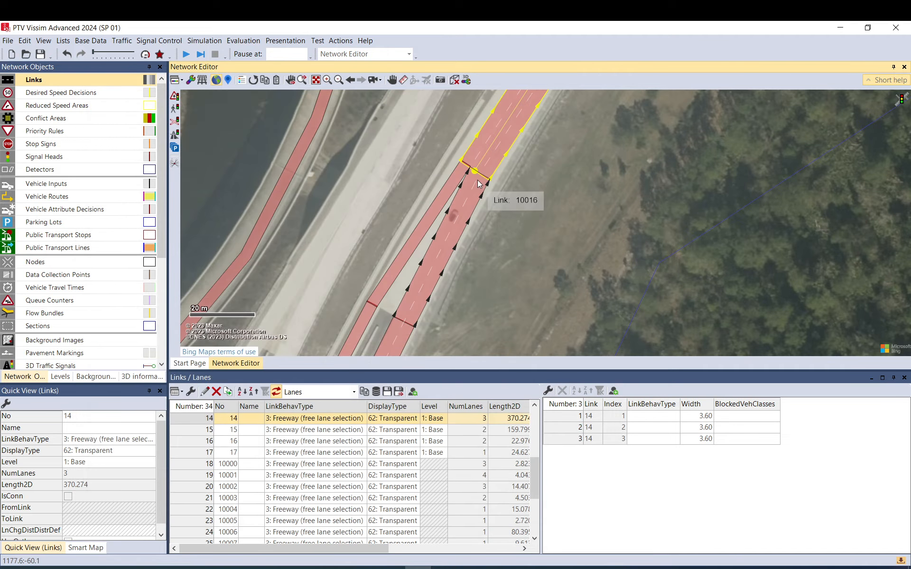
Extend the upstream end of two-lane link 16 to about 205 m and bend it mid-length to follow the outer roadway.
click(498, 212)
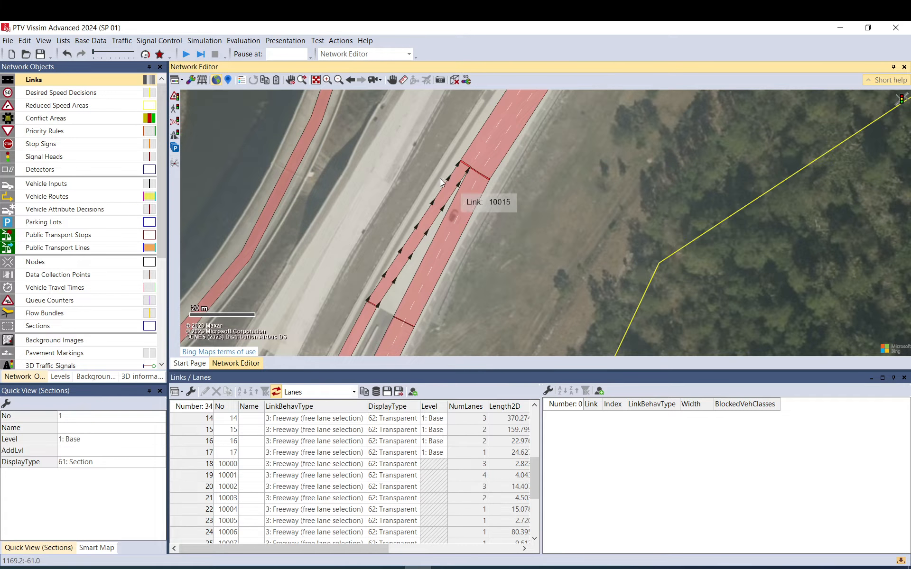
scroll(441, 178, down, 3)
drag(406, 269, 499, 105)
click(507, 104)
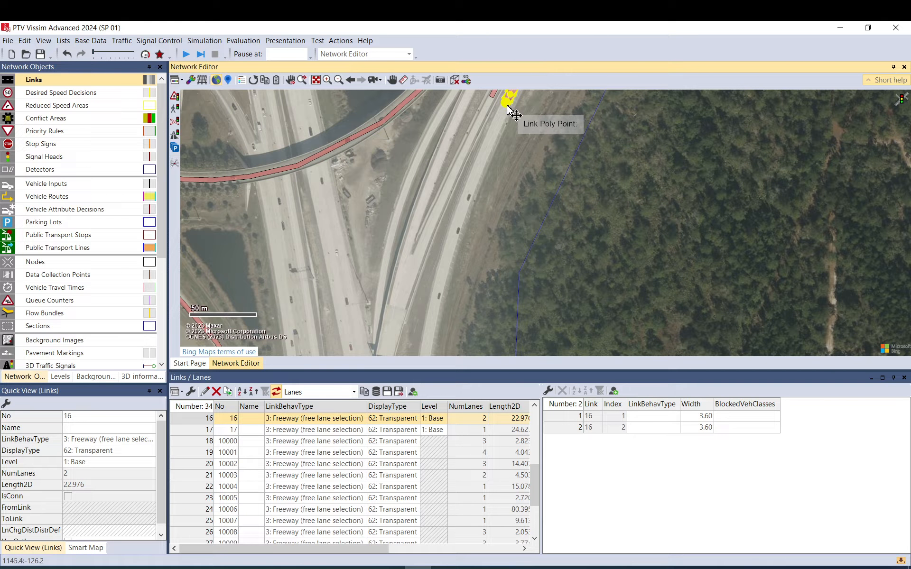
drag(512, 113, 429, 330)
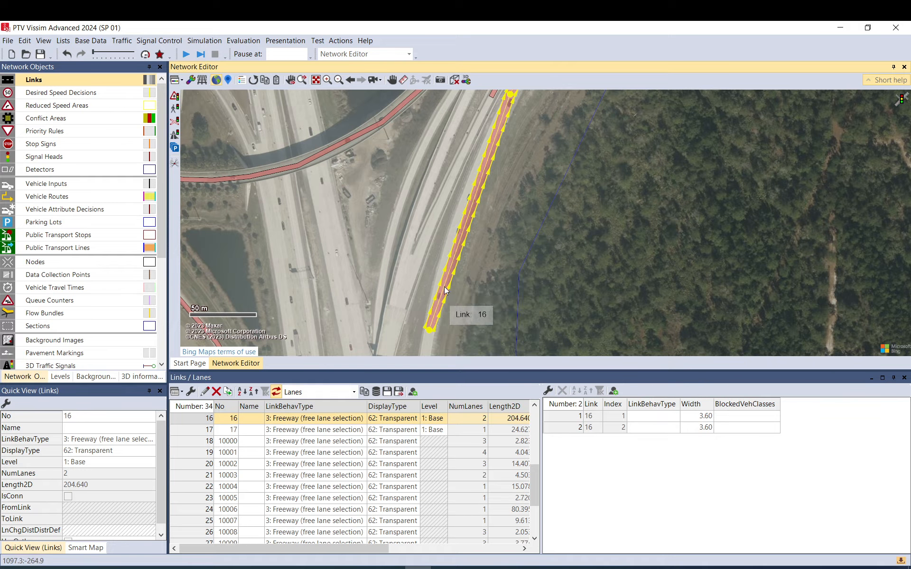
drag(444, 285, 445, 265)
right_click(458, 230)
drag(457, 230, 470, 186)
Extend link 16 farther upstream to about 366 m, adding intermediate points that follow the roadway's curve.
drag(486, 290, 508, 134)
click(465, 210)
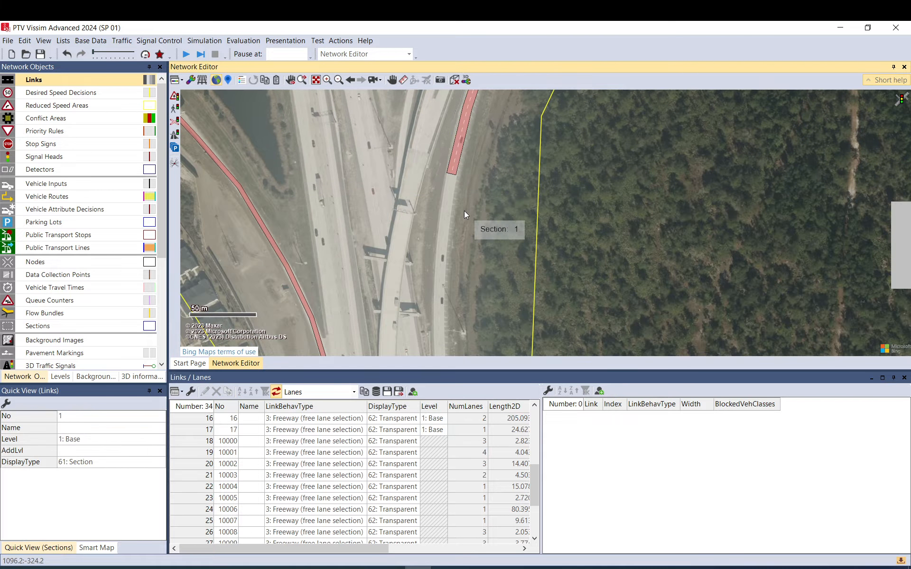
scroll(440, 218, up, 3)
click(471, 96)
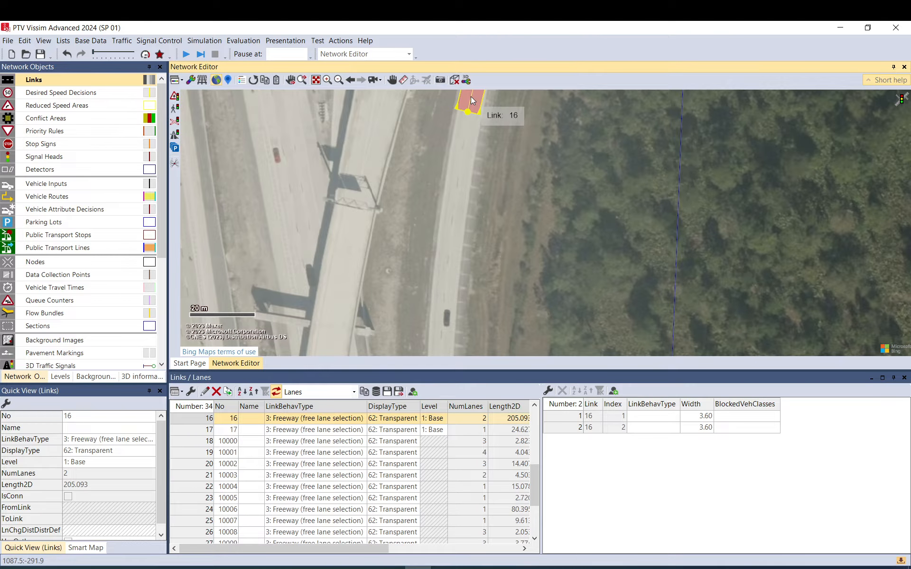
drag(470, 115, 441, 342)
drag(457, 231, 463, 218)
scroll(460, 237, down, 2)
drag(460, 284, 459, 349)
drag(459, 250, 455, 240)
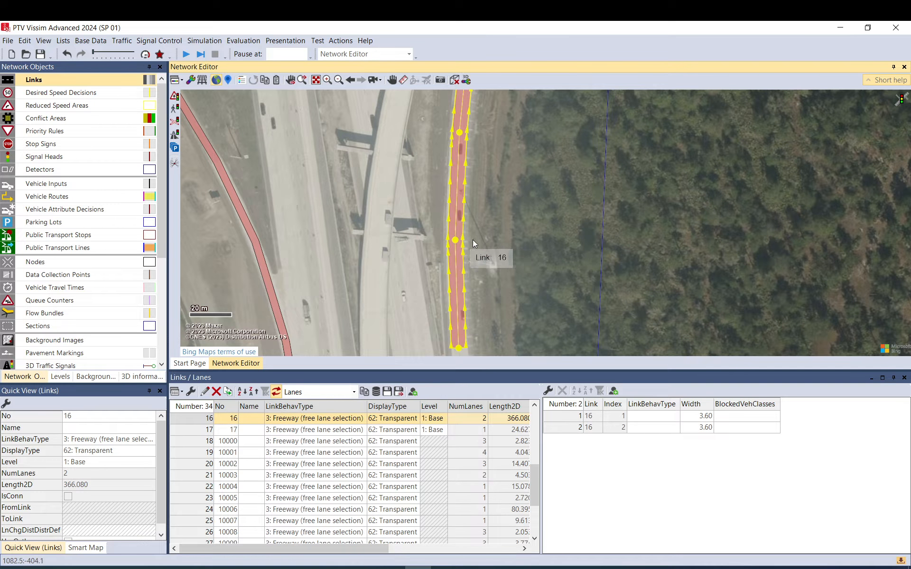
Extend the upstream end of link 16 along the outer freeway lanes to about 473 m total length.
drag(485, 269, 480, 134)
scroll(479, 134, down, 2)
drag(485, 268, 475, 209)
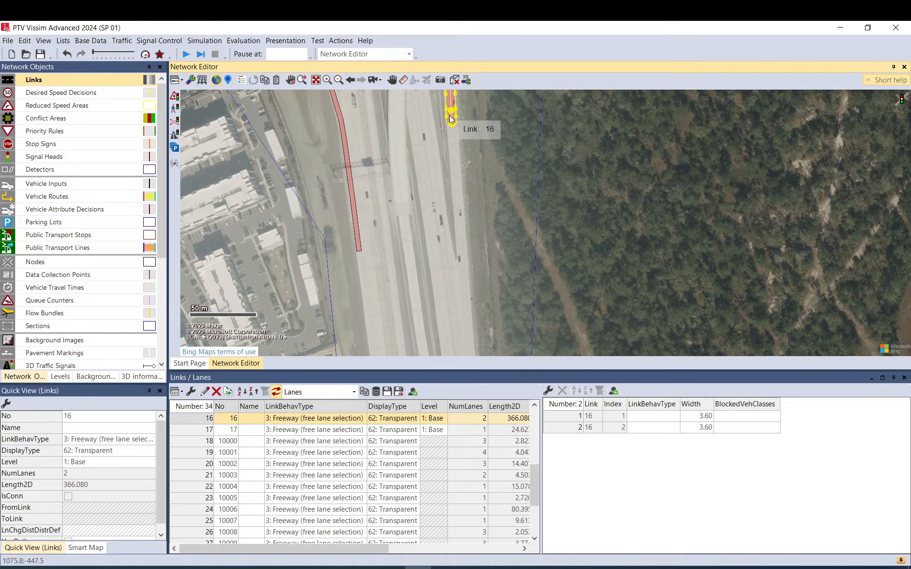
drag(453, 126, 461, 263)
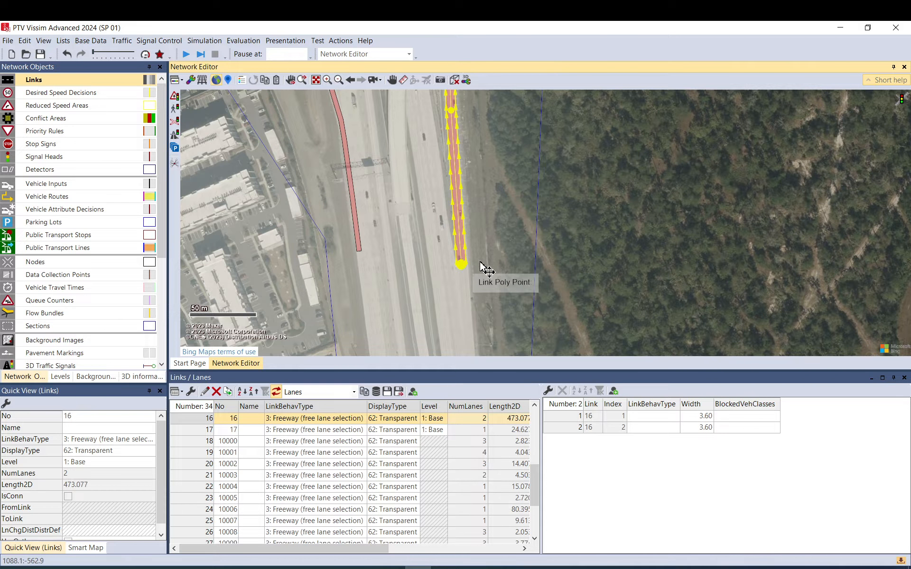
click(505, 251)
Examine the freeway lanes upstream of link 16 and back toward the ramp merge.
scroll(467, 159, up, 5)
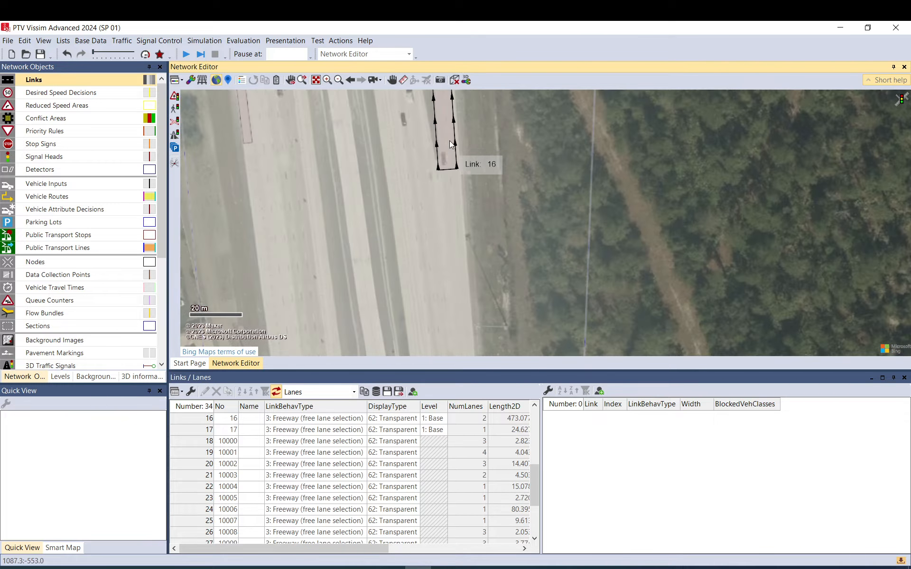
drag(476, 223, 449, 99)
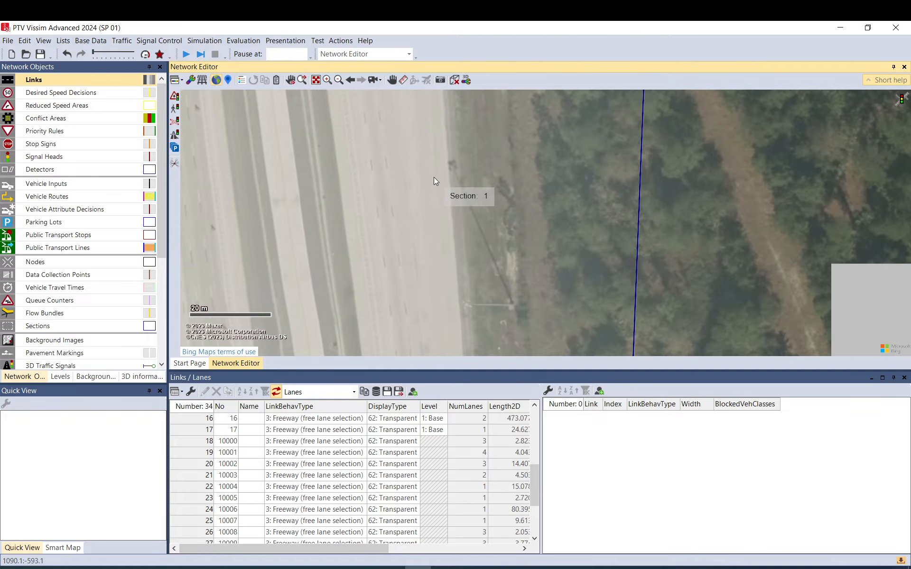
scroll(436, 181, down, 3)
drag(446, 298, 431, 173)
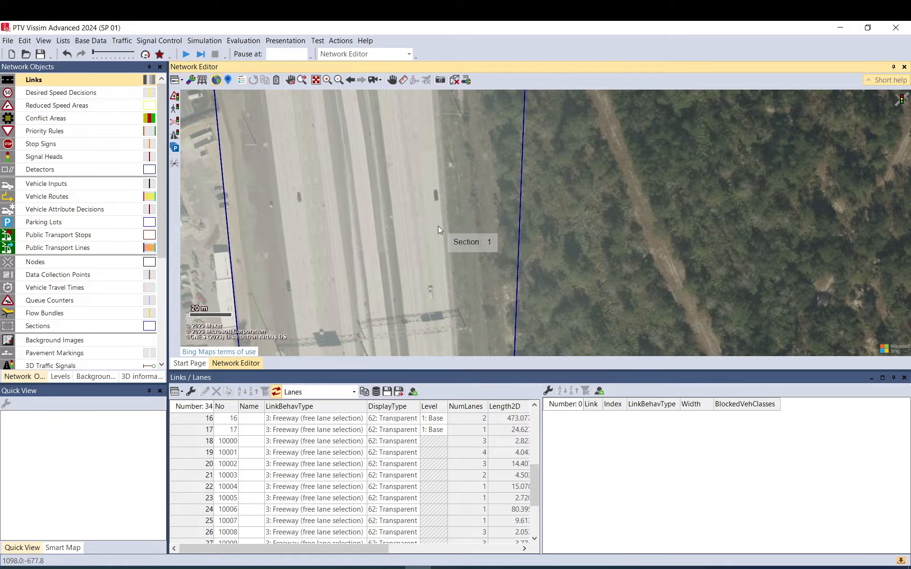
scroll(441, 234, up, 3)
scroll(436, 234, up, 3)
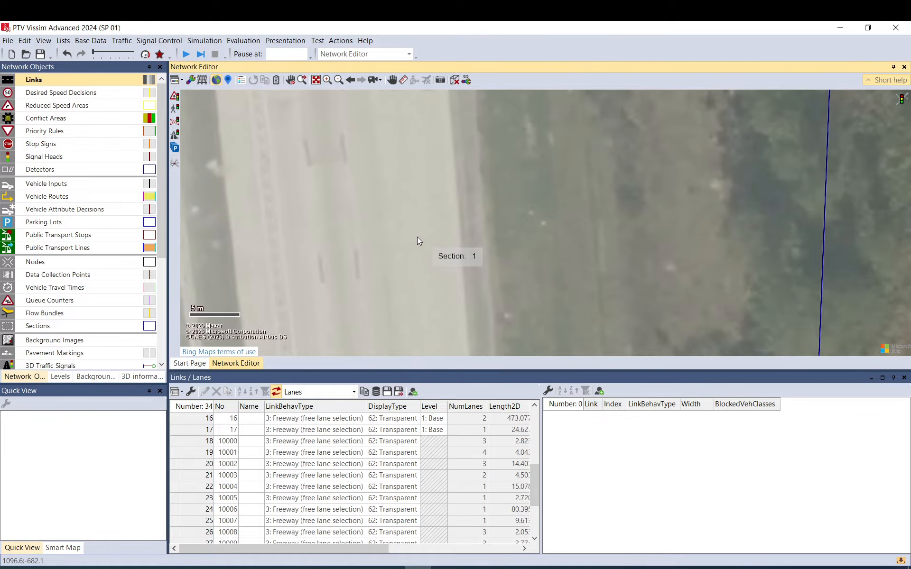
scroll(414, 235, down, 3)
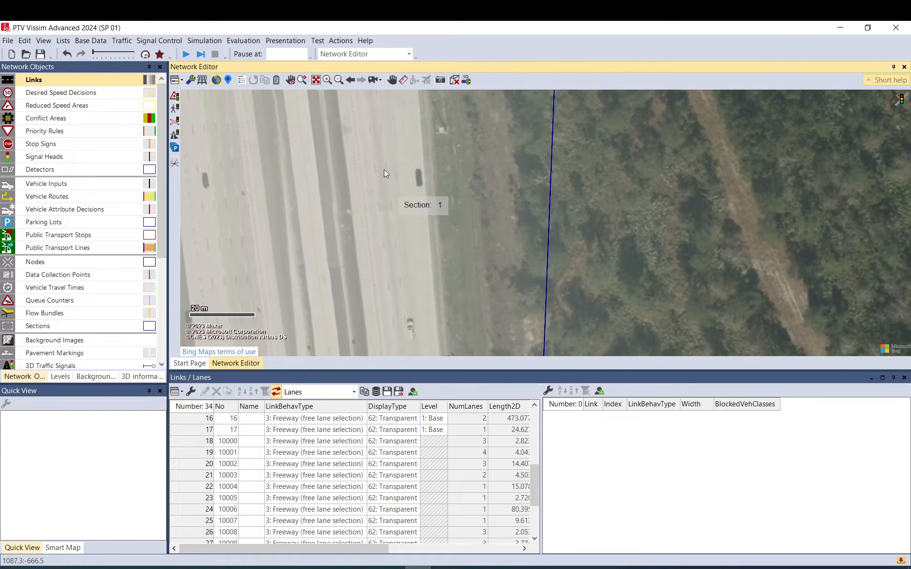
drag(384, 170, 398, 293)
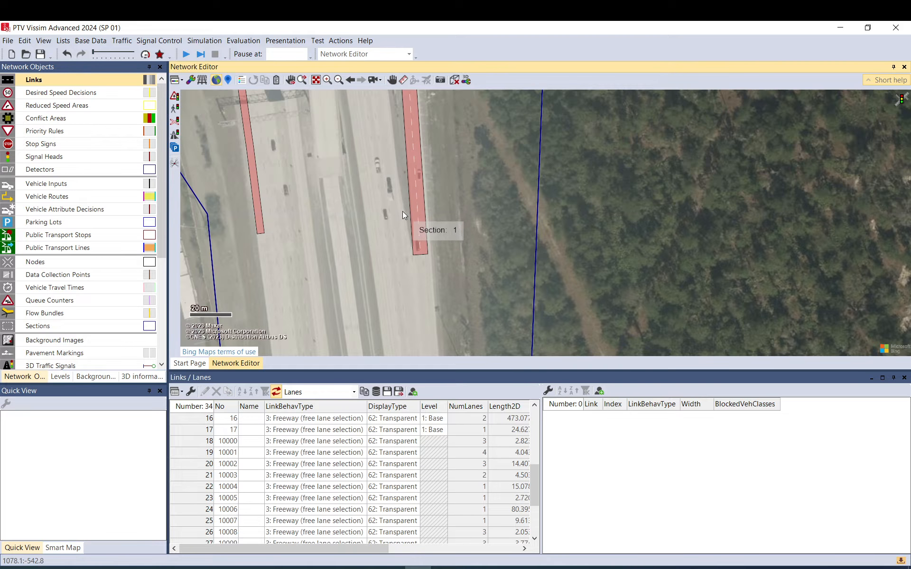
drag(389, 163, 408, 274)
scroll(390, 255, down, 3)
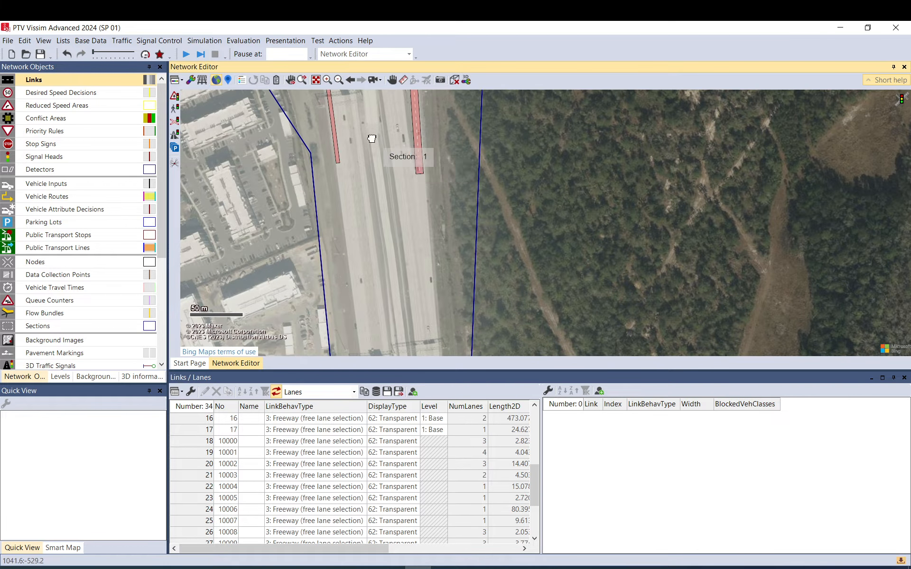
drag(370, 138, 371, 255)
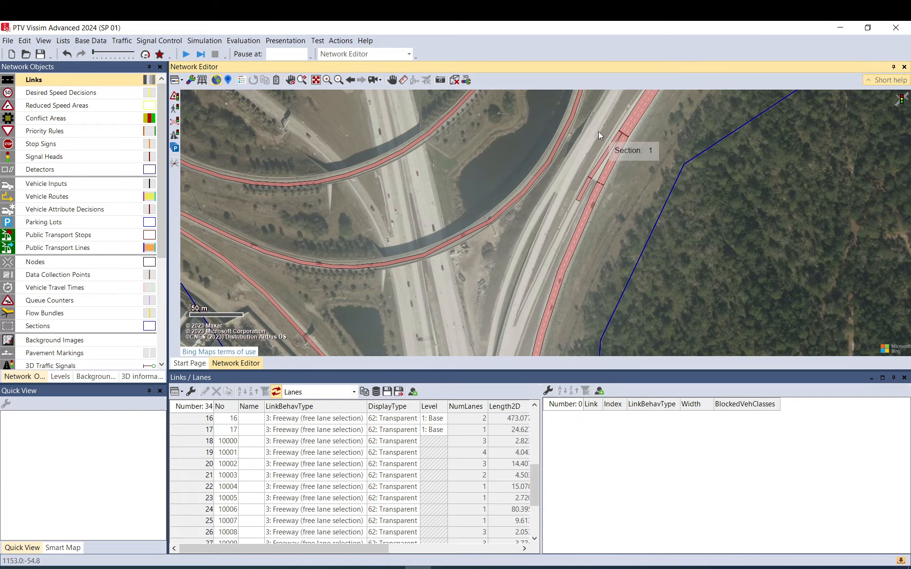
Extend the upstream end of one-lane link 17 along the inner ramp to about 170 m.
scroll(582, 192, up, 2)
click(584, 190)
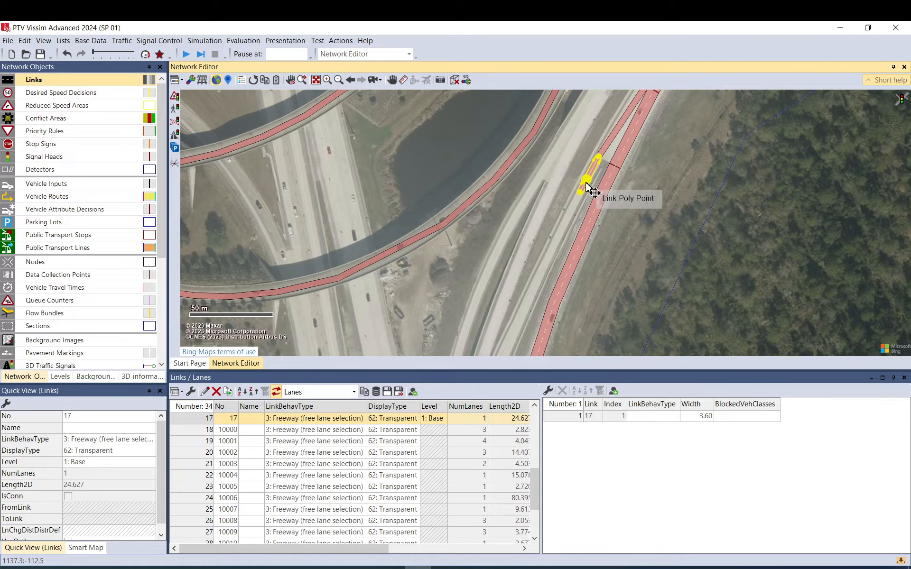
drag(578, 194, 517, 325)
drag(525, 318, 487, 277)
Extend link 17 farther upstream along the inner ramp to about 217 m.
scroll(482, 303, up, 5)
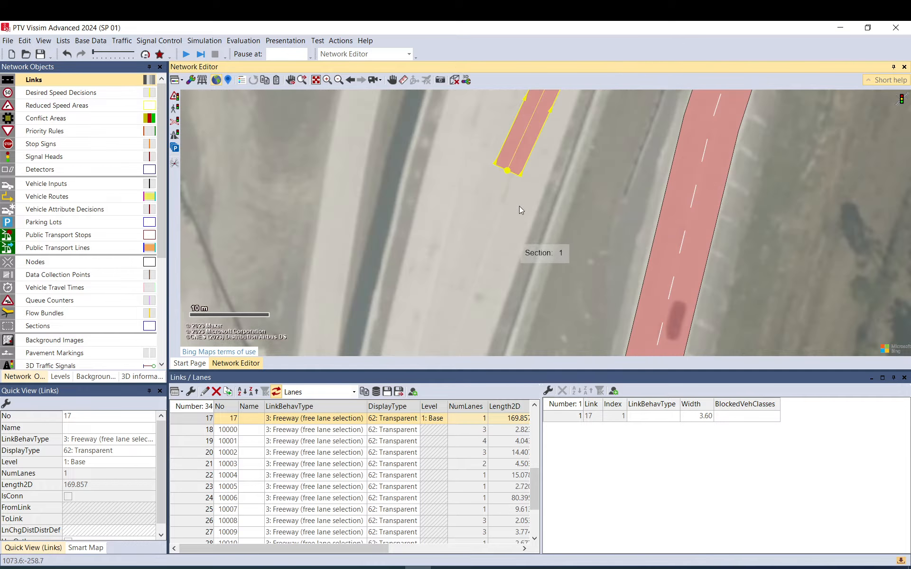
drag(508, 172, 498, 289)
scroll(518, 224, down, 2)
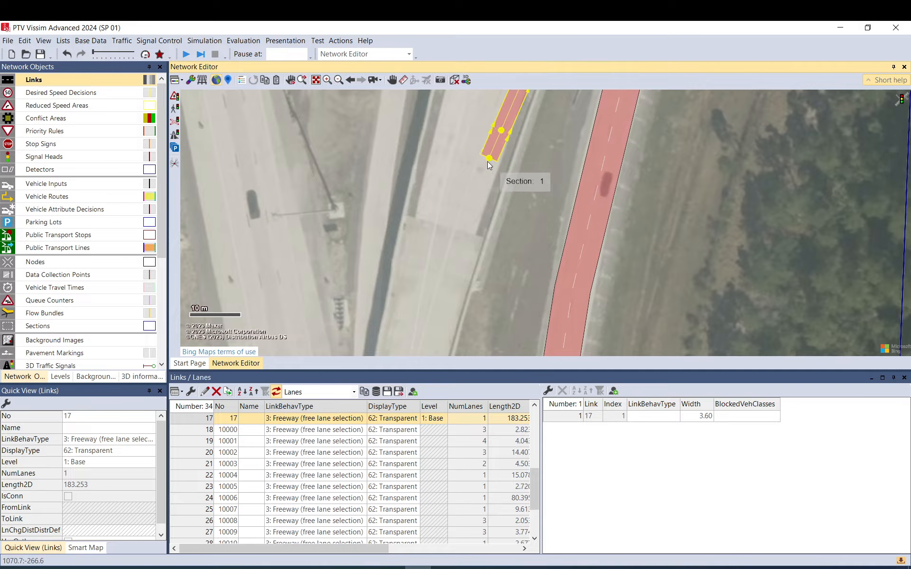
drag(489, 162, 437, 322)
click(528, 123)
Add intermediate points along link 17 and shift them so the link follows the curve of the inner ramp.
drag(529, 123, 447, 302)
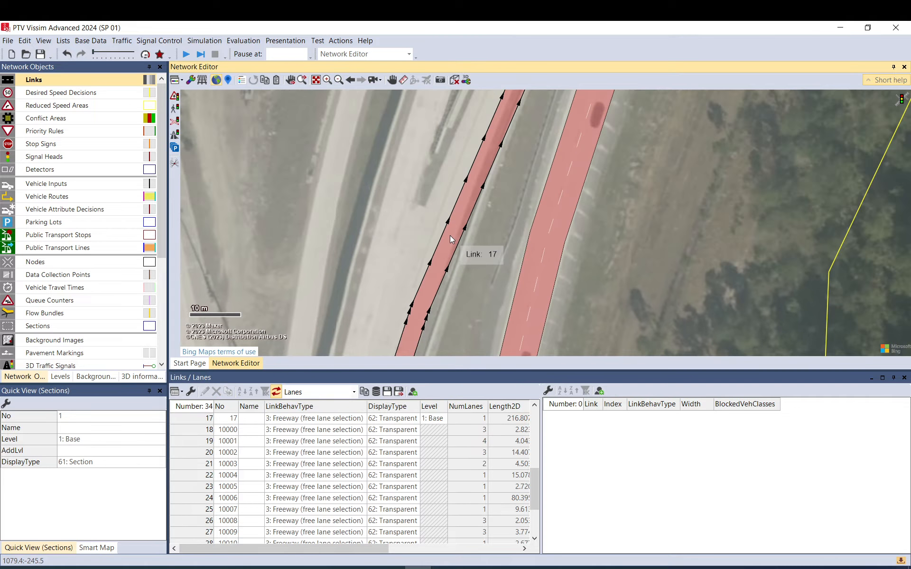
click(450, 235)
double_click(464, 216)
drag(464, 216, 476, 150)
click(501, 161)
drag(508, 122, 445, 305)
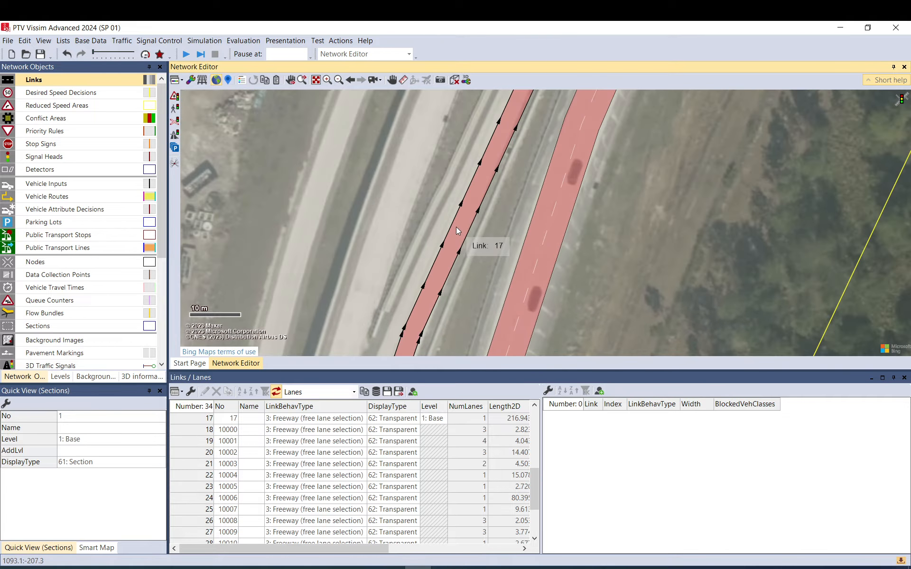
click(462, 227)
double_click(464, 230)
drag(463, 230, 471, 193)
click(501, 193)
scroll(494, 204, down, 3)
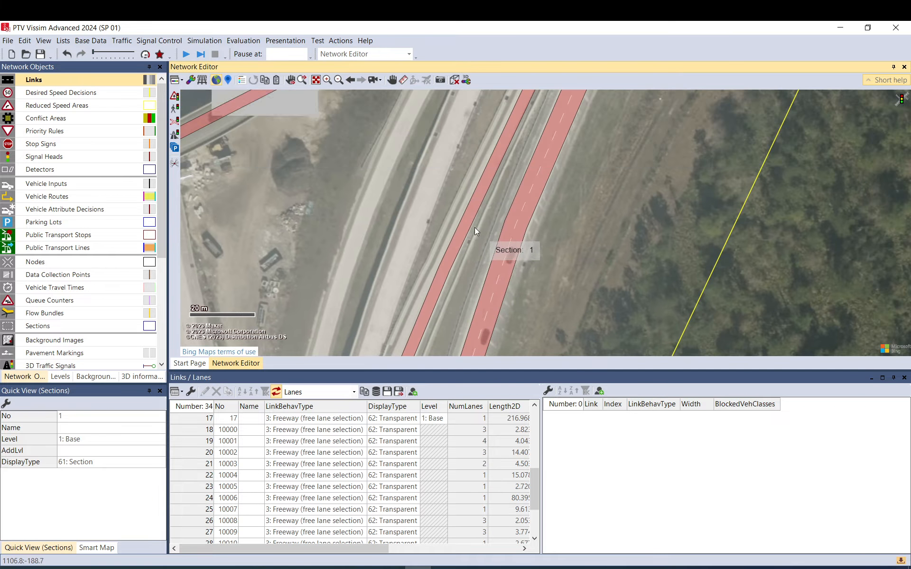
click(477, 213)
drag(475, 205, 478, 197)
click(485, 221)
Extend the upstream end of link 17 toward the overhead gantry, making the link about 233 m long.
drag(463, 259, 487, 103)
scroll(430, 186, down, 2)
drag(416, 245, 418, 160)
click(429, 113)
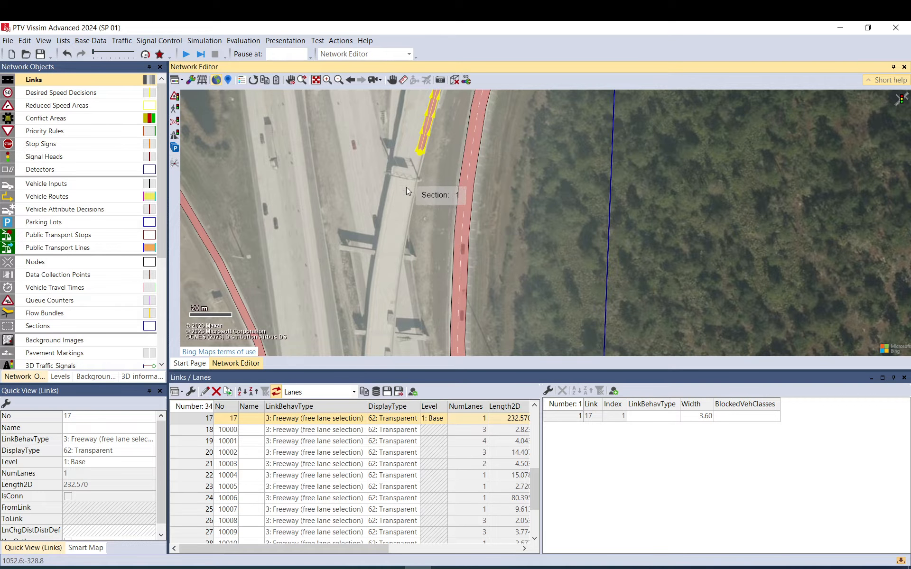
Trace the inner roadway upstream from the end of link 17 to the section boundary and back to examine its course.
scroll(406, 193, up, 3)
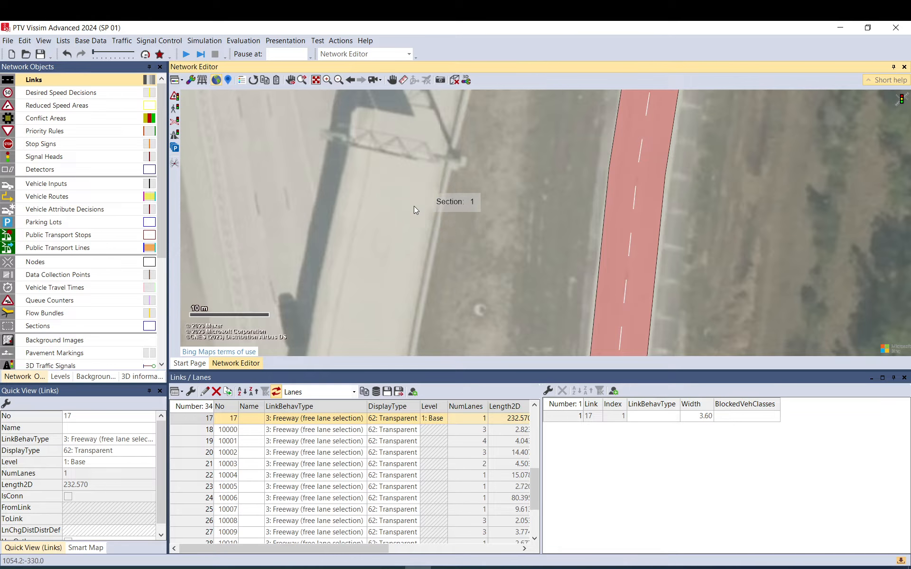
drag(429, 144, 426, 81)
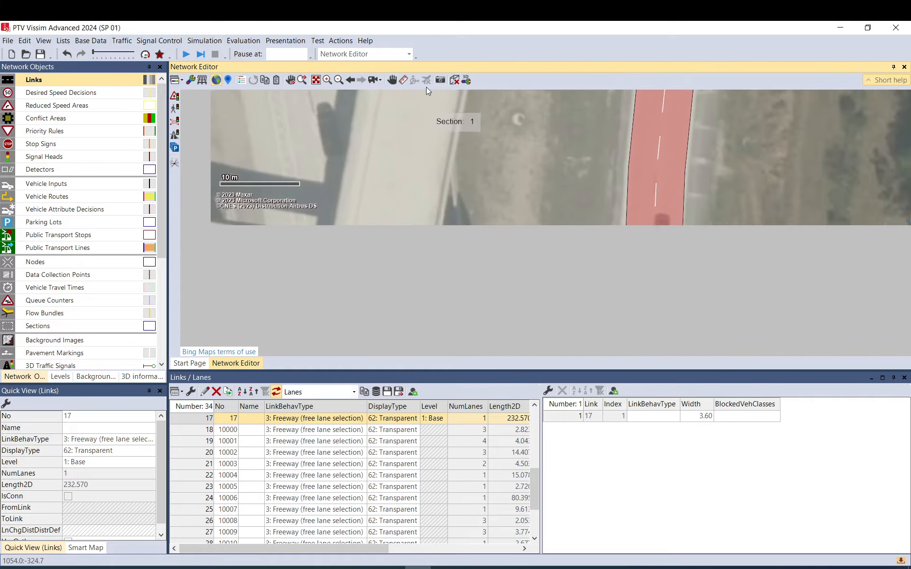
drag(382, 276, 418, 102)
scroll(405, 156, down, 2)
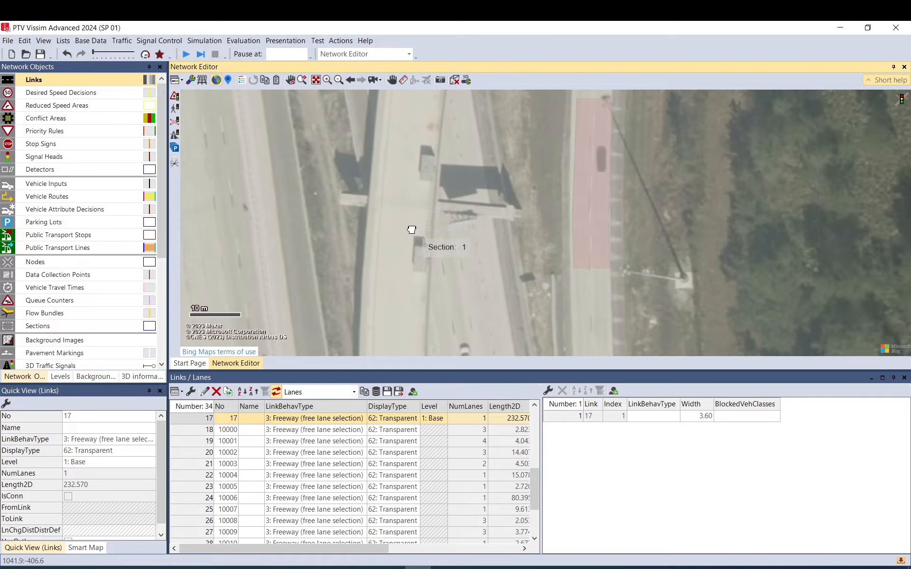
drag(411, 230, 444, 56)
scroll(428, 193, down, 3)
drag(439, 286, 439, 96)
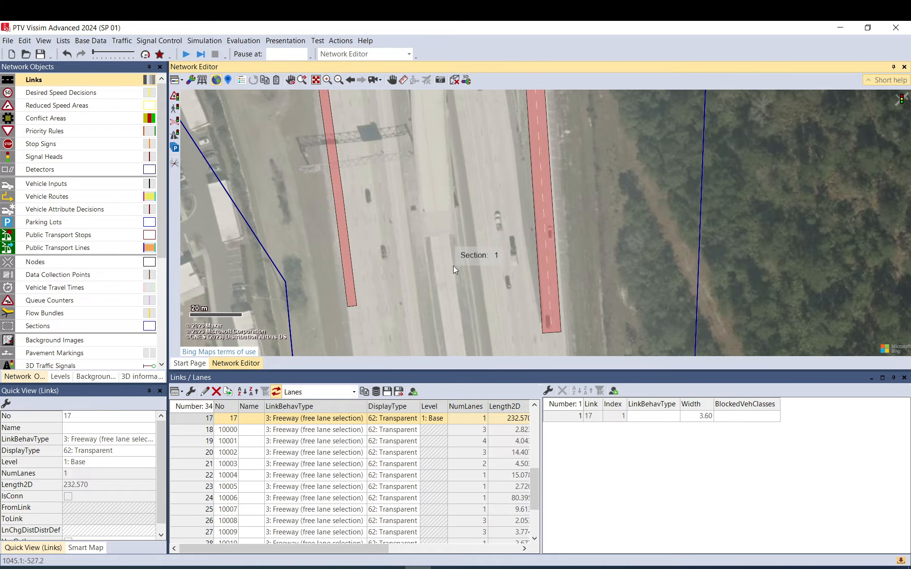
drag(455, 297, 419, 169)
scroll(421, 218, up, 3)
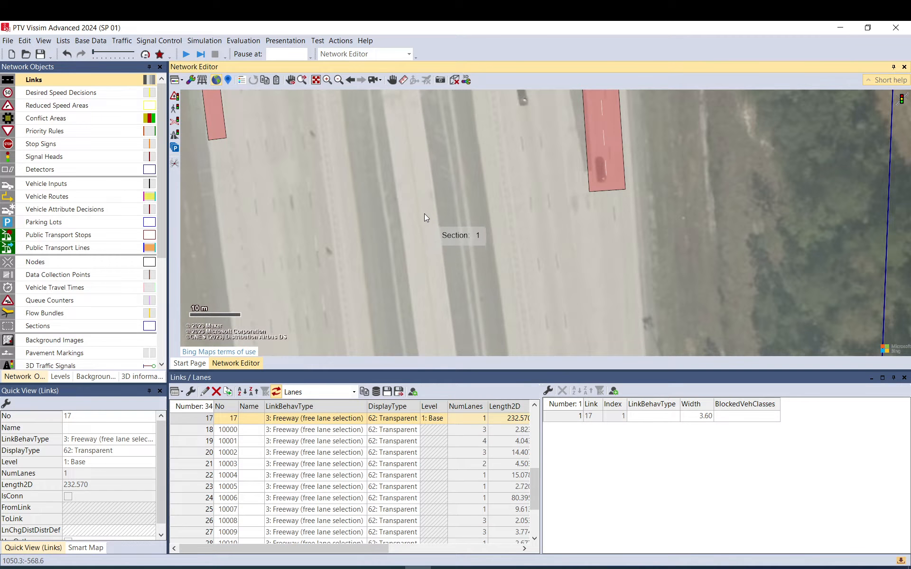
scroll(424, 217, down, 2)
drag(441, 238, 416, 83)
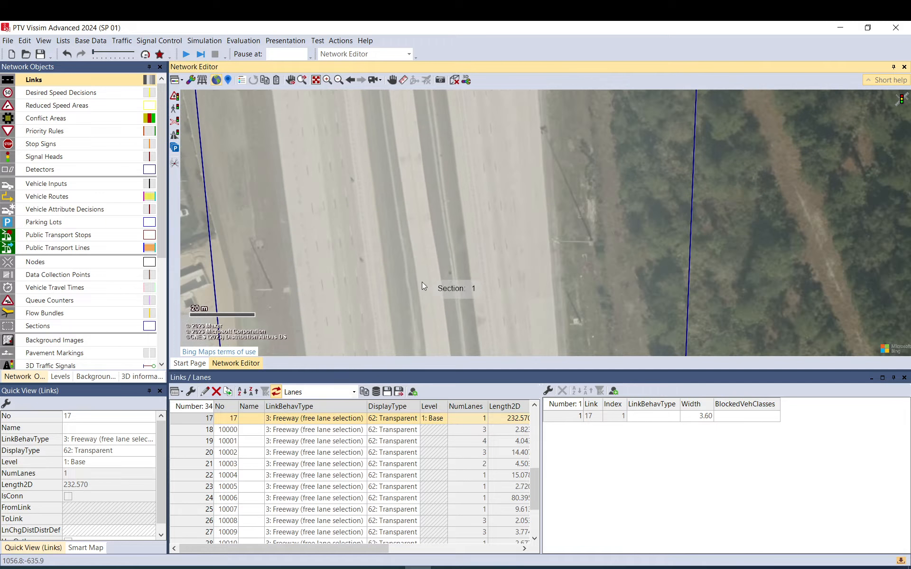
scroll(428, 238, up, 4)
drag(428, 233, 395, 161)
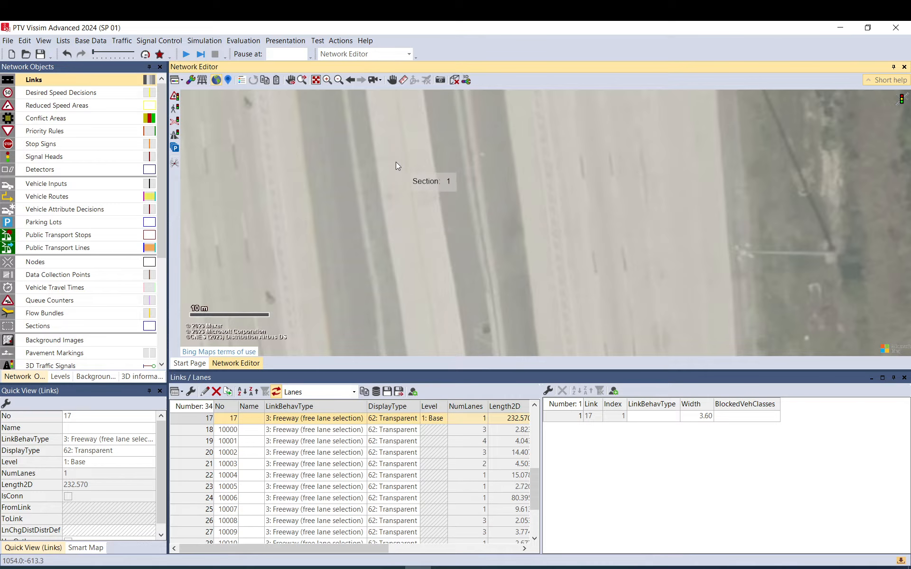
scroll(421, 265, down, 3)
drag(422, 292, 397, 93)
mouse_move(415, 270)
mouse_down()
mouse_move(395, 104)
mouse_move(396, 121)
mouse_up()
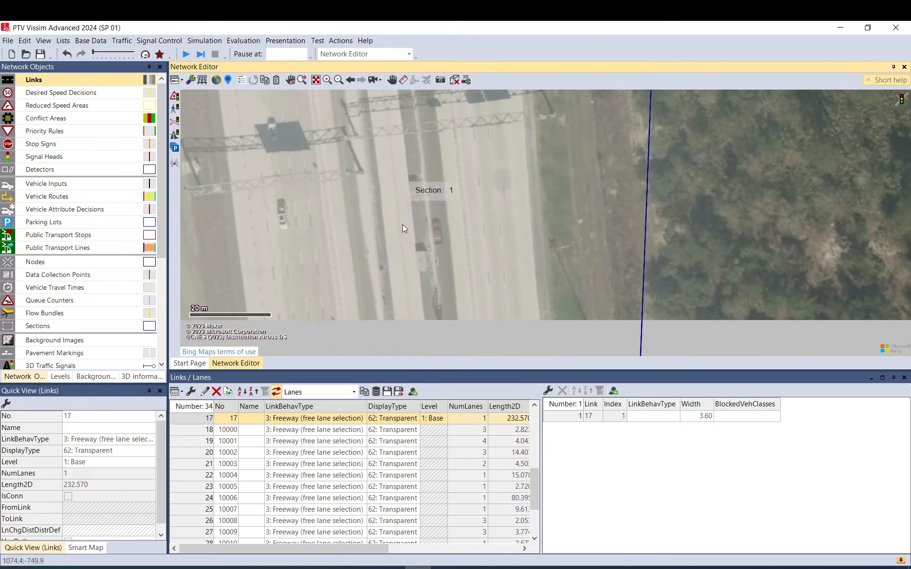
drag(402, 250, 399, 102)
drag(417, 244, 407, 122)
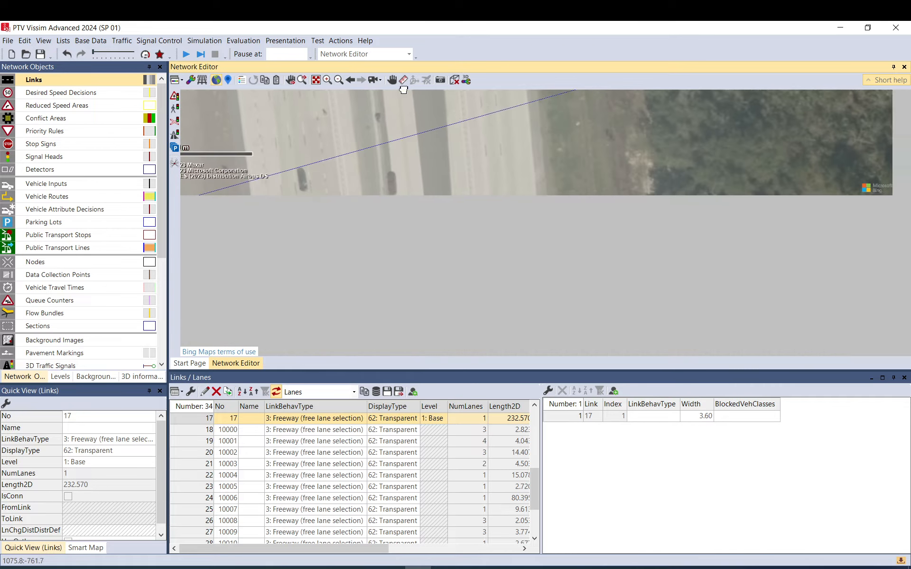
mouse_move(417, 242)
mouse_down()
mouse_move(415, 155)
mouse_move(409, 298)
mouse_up()
drag(380, 219, 403, 315)
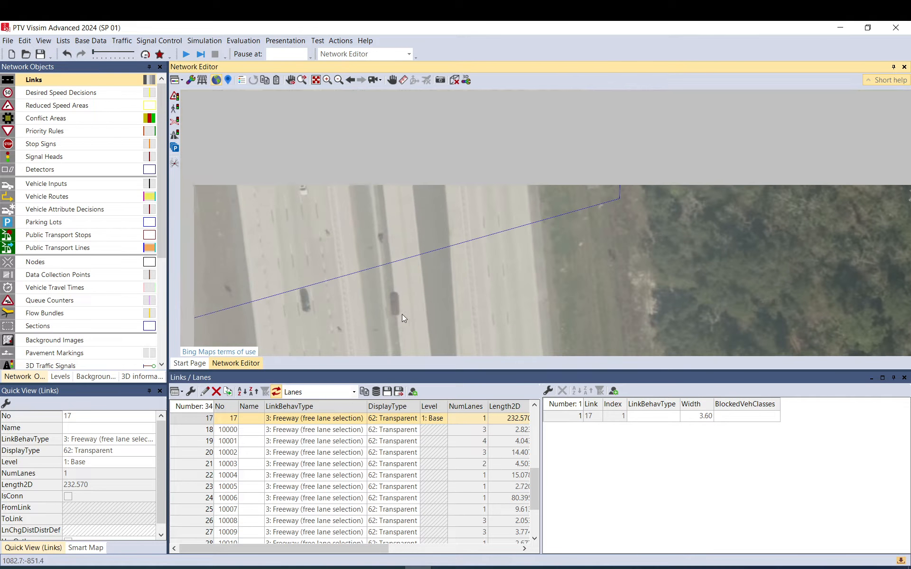
scroll(403, 259, down, 2)
drag(390, 131, 418, 319)
drag(394, 128, 412, 317)
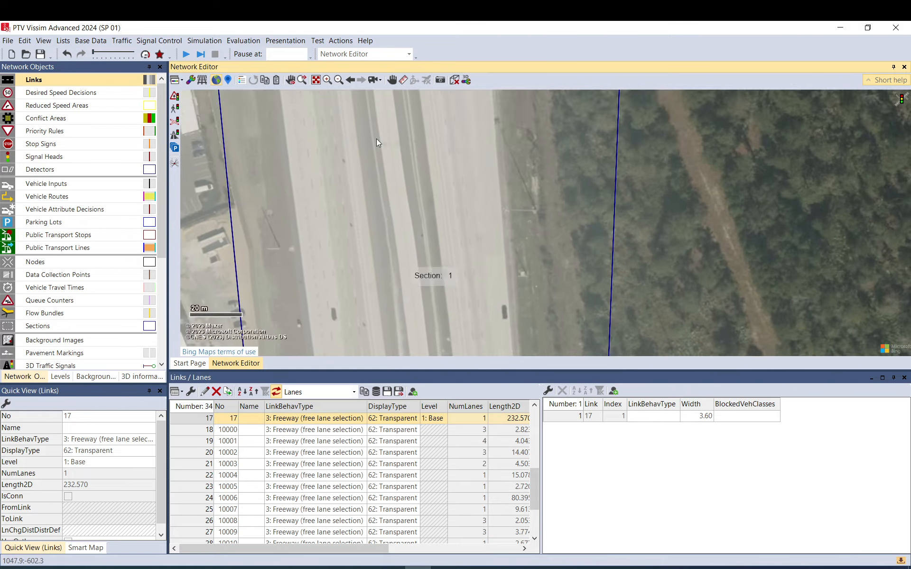
drag(389, 151, 414, 328)
scroll(419, 297, down, 2)
drag(409, 133, 394, 284)
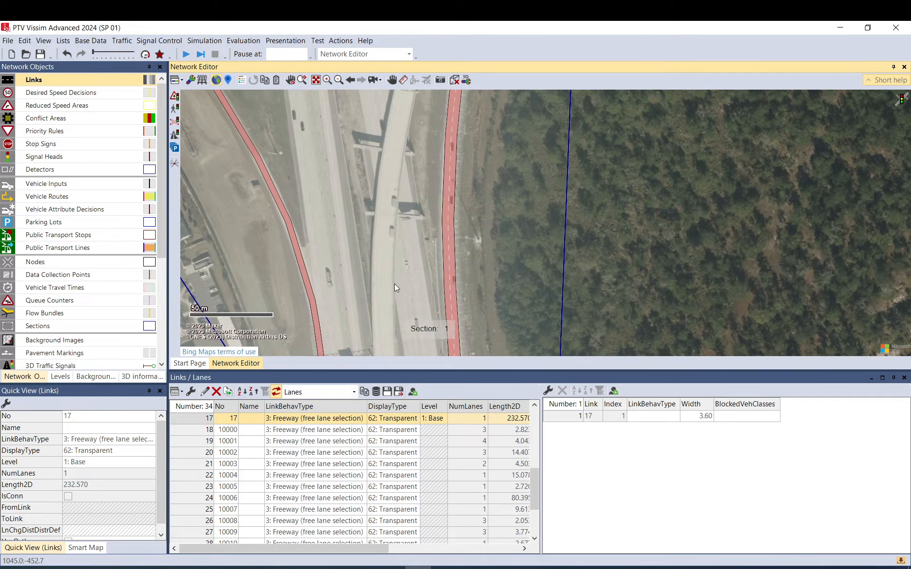
Extend the upstream end of link 17 farther along the inner ramp, making the link about 251 m long.
drag(406, 150, 377, 337)
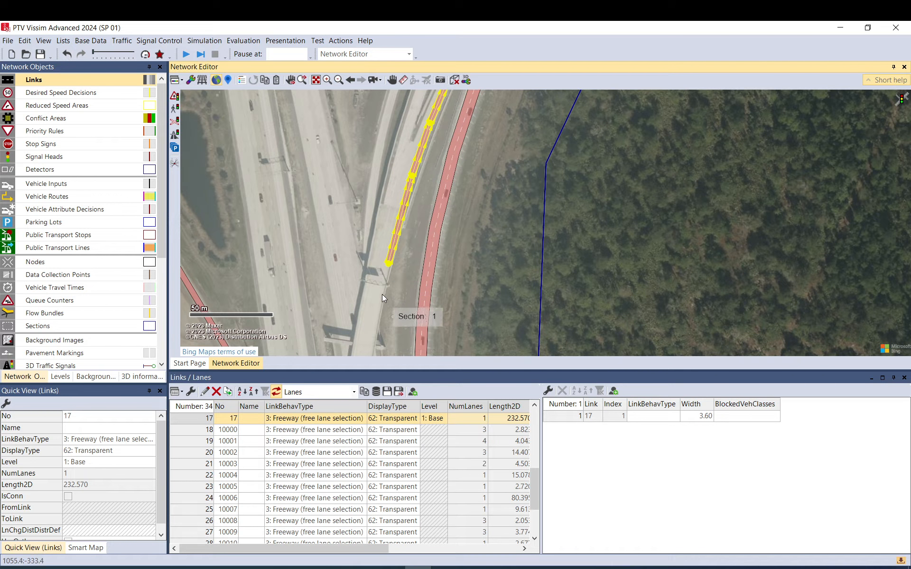
drag(401, 153, 372, 283)
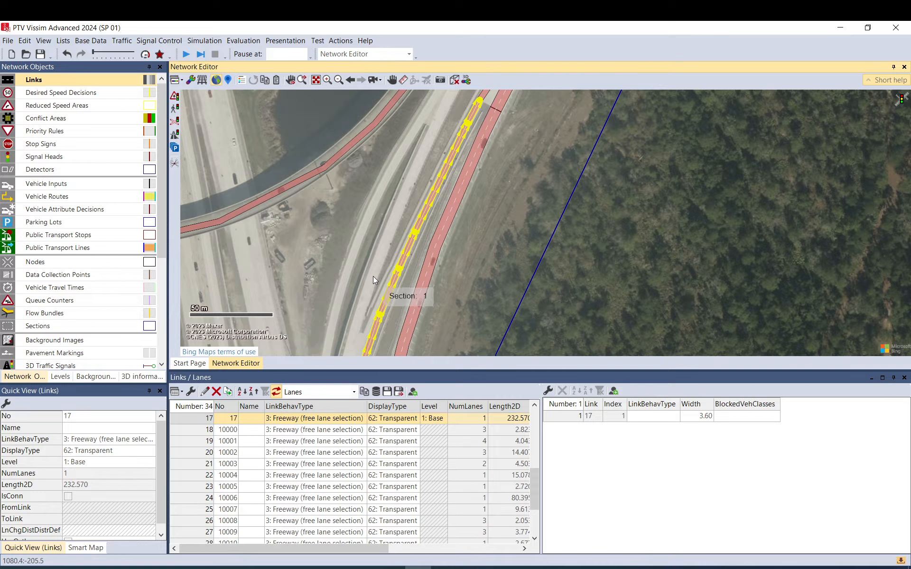
scroll(377, 287, up, 2)
drag(371, 280, 407, 118)
drag(366, 325, 387, 233)
scroll(423, 163, down, 2)
Duplicate link 17 and shift the copy sideways toward the adjacent roadway on its west side.
right_click(416, 158)
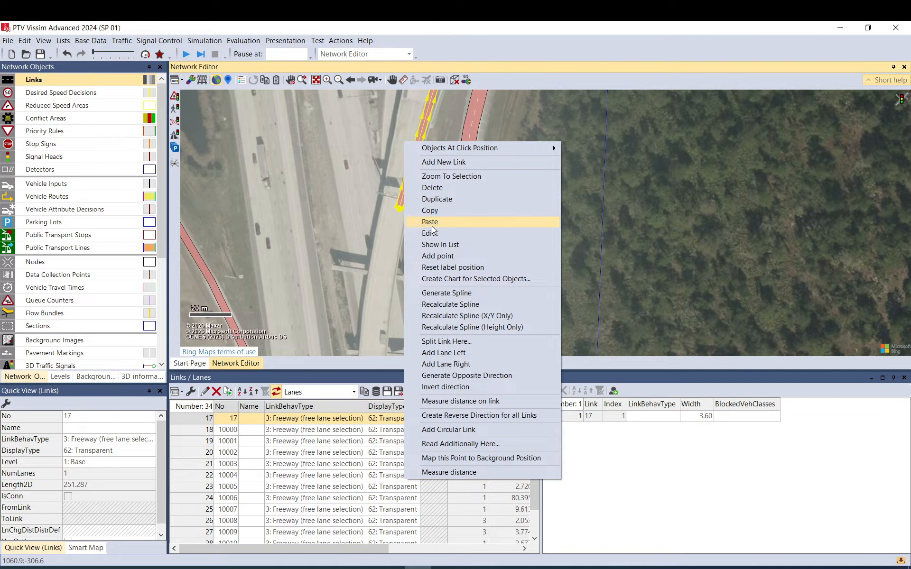
click(449, 199)
mouse_move(411, 173)
mouse_down()
mouse_move(399, 174)
mouse_move(400, 165)
mouse_up()
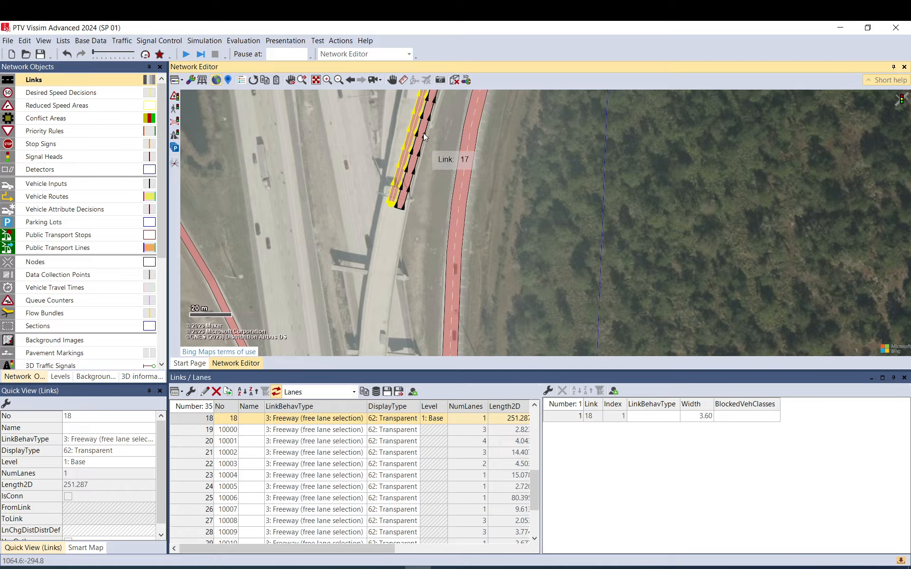
Move the intermediate points of link 18 so the link follows the curve of the adjacent ramp, about 255 m long.
drag(422, 130, 411, 317)
drag(421, 247, 407, 249)
drag(445, 182, 424, 184)
drag(406, 251, 413, 243)
drag(426, 185, 431, 180)
drag(467, 147, 414, 275)
drag(454, 234, 435, 239)
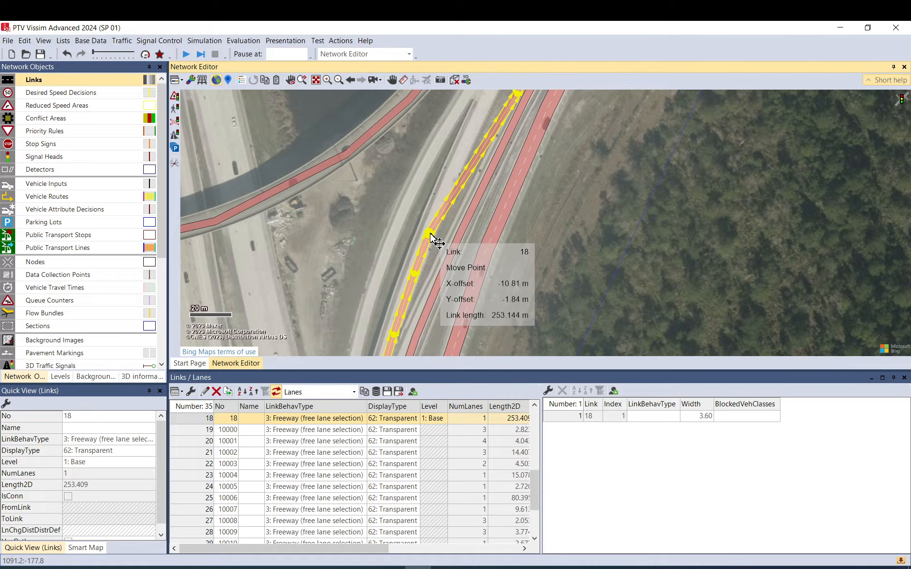
drag(497, 118, 461, 193)
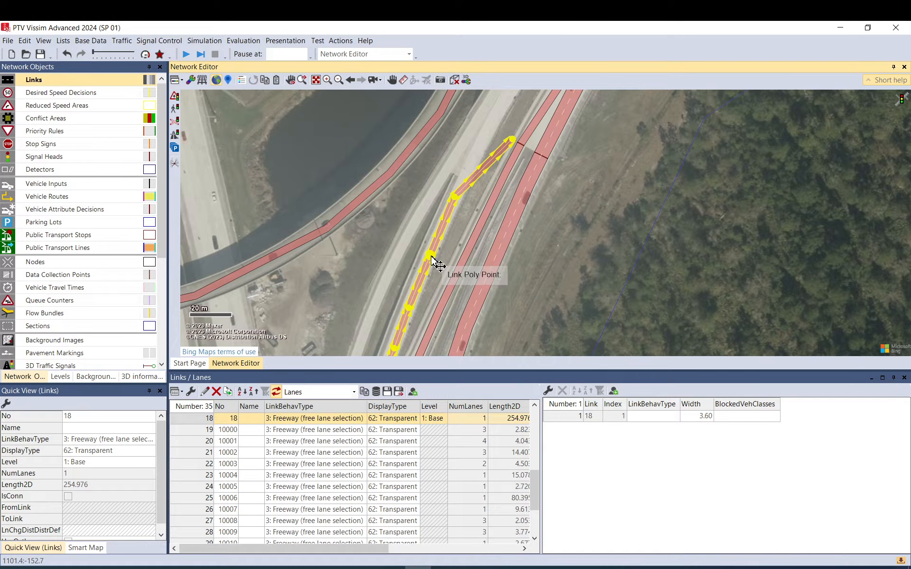
drag(432, 256, 424, 267)
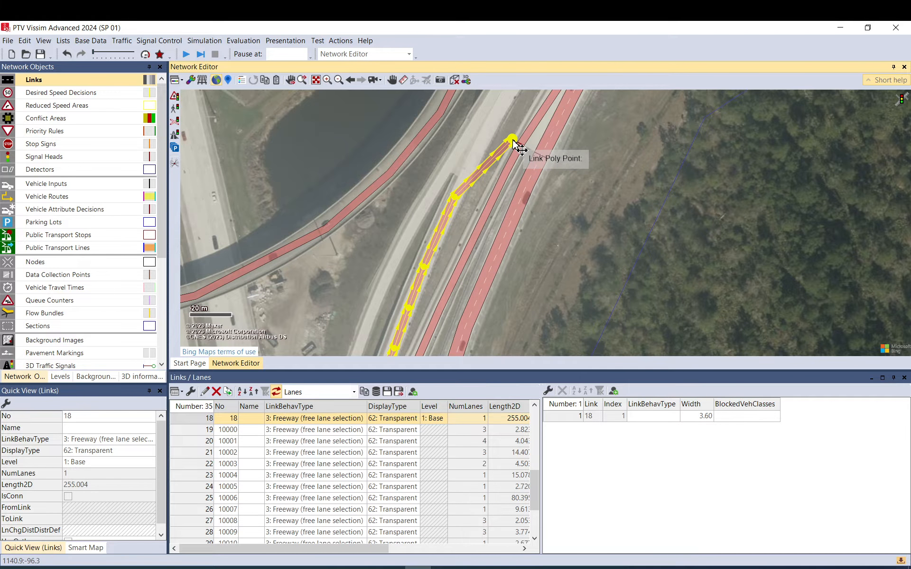
Relocate the downstream end of link 18 onto its roadway and adjust nearby points, making the link about 289 m long.
drag(514, 141, 460, 210)
click(496, 113)
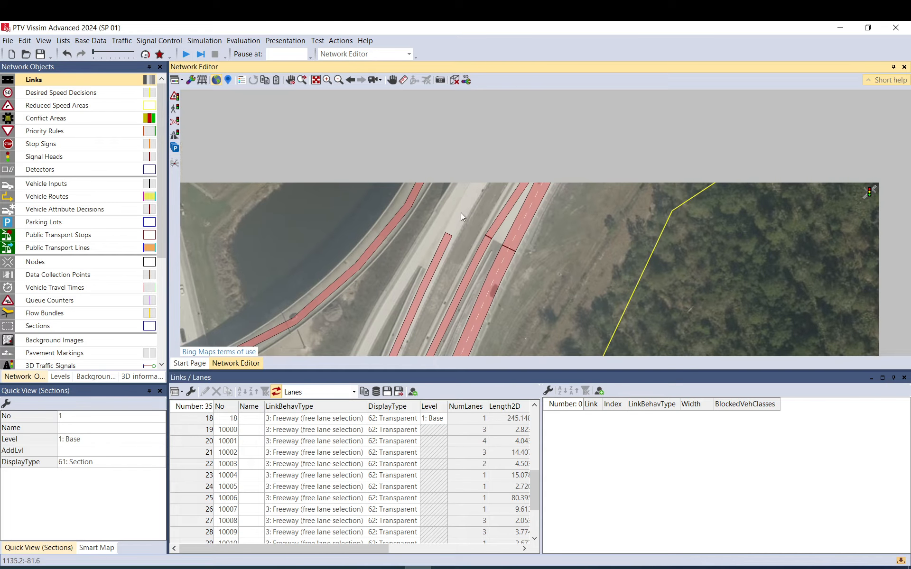
scroll(459, 210, up, 3)
click(432, 269)
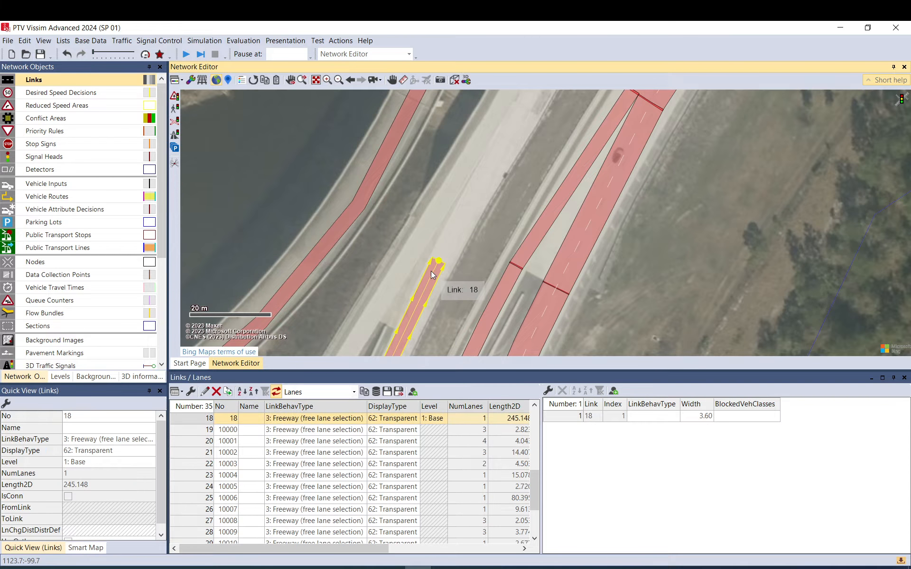
drag(438, 263, 530, 100)
drag(475, 198, 477, 192)
drag(523, 143, 462, 291)
mouse_move(470, 249)
mouse_down()
mouse_move(480, 240)
mouse_move(463, 260)
mouse_move(464, 250)
mouse_up()
click(468, 227)
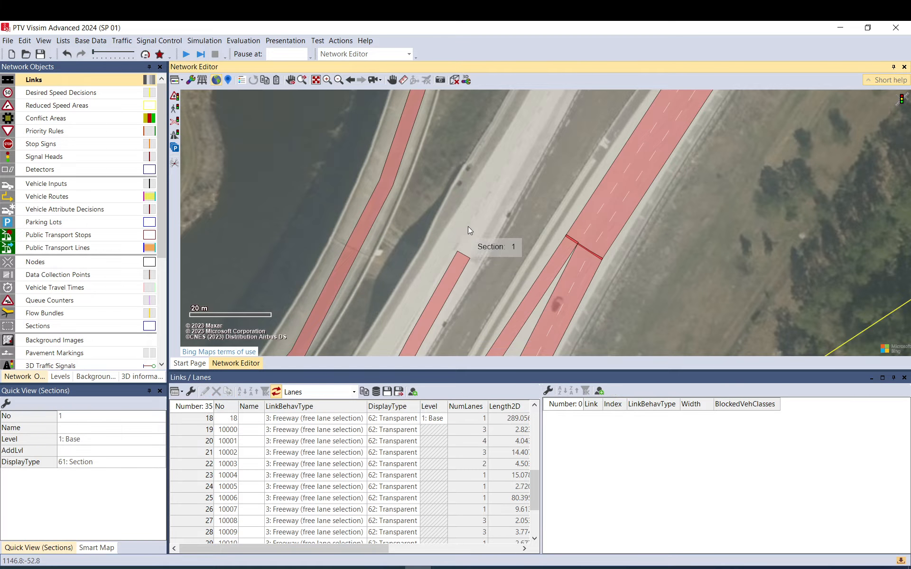
Extend the downstream end of link 18 along the roadway to a length of about 308 m.
drag(529, 151, 461, 321)
drag(524, 183, 532, 128)
scroll(495, 271, down, 3)
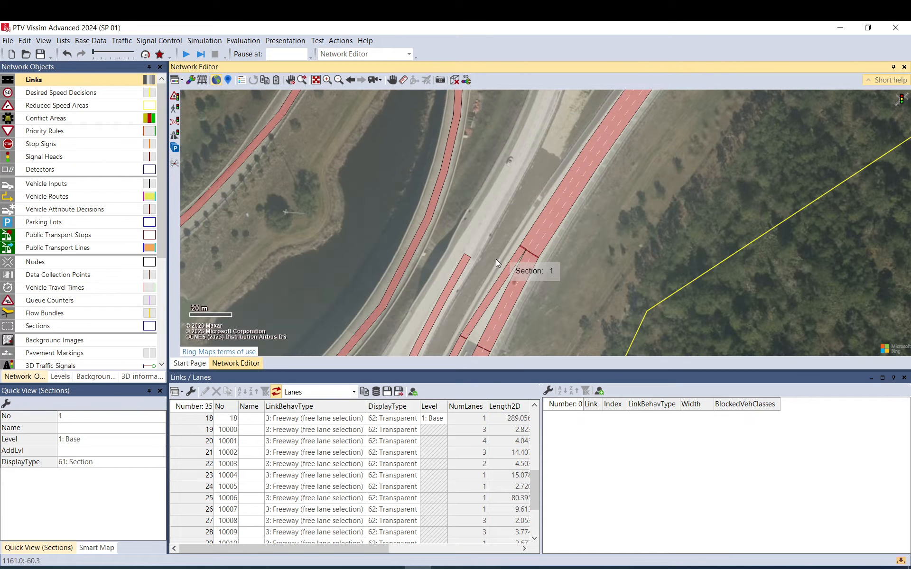
click(462, 267)
drag(468, 256, 488, 223)
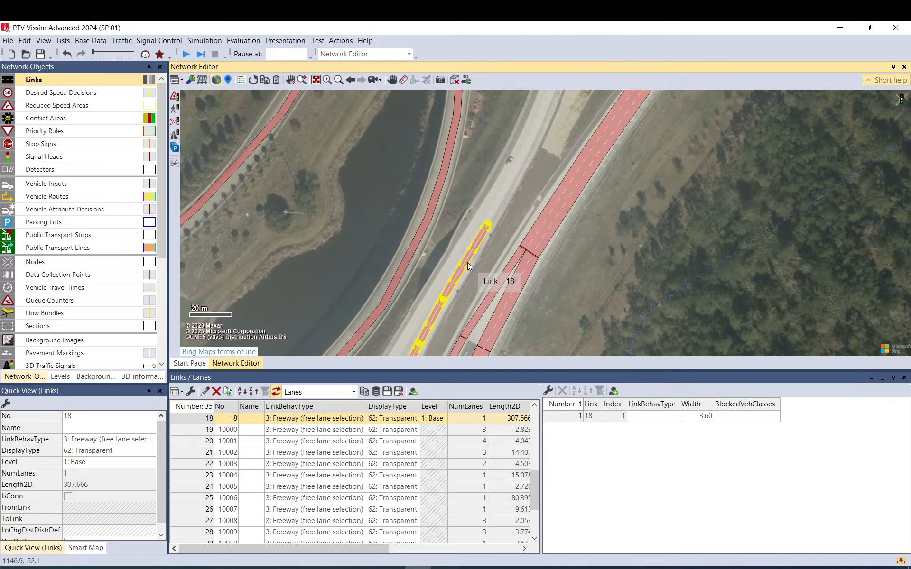
Split link 18 a short distance before its downstream end.
right_click(456, 278)
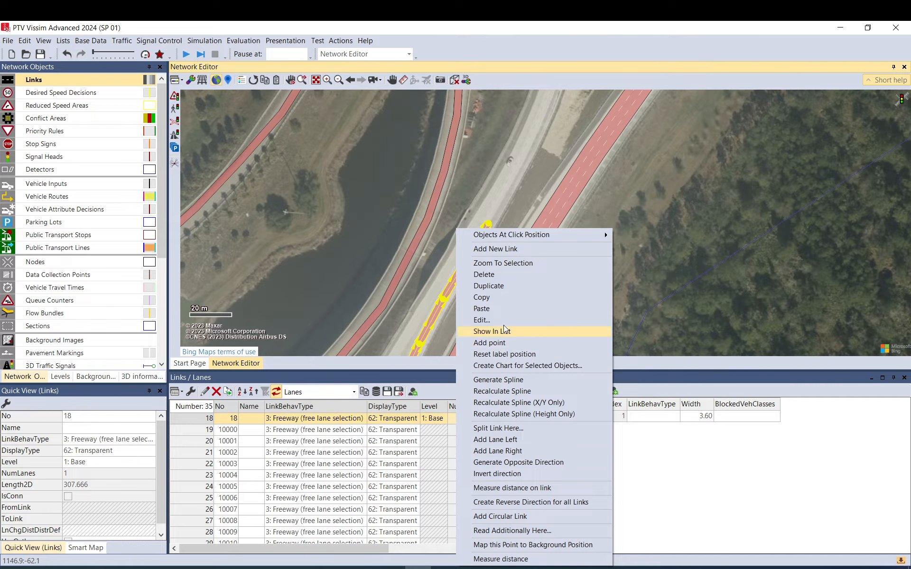
click(504, 279)
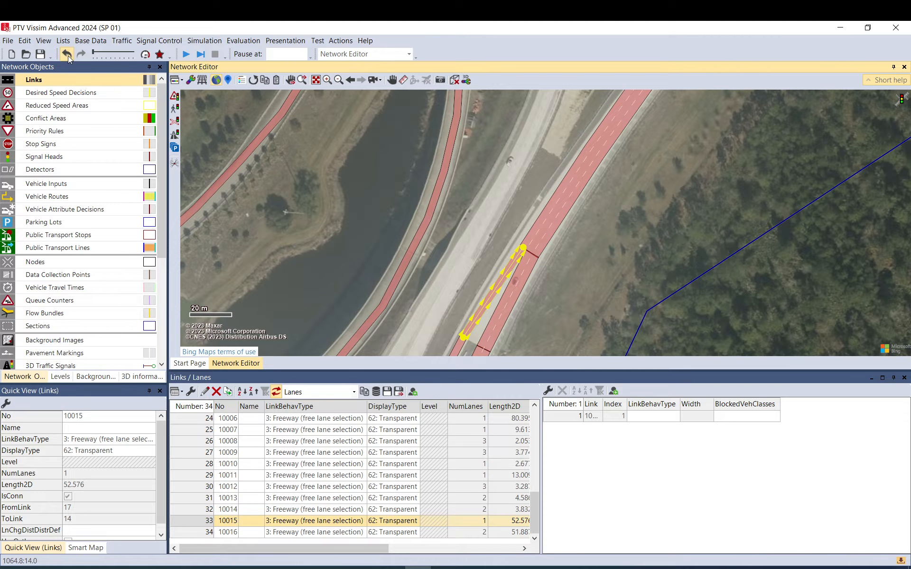
right_click(474, 242)
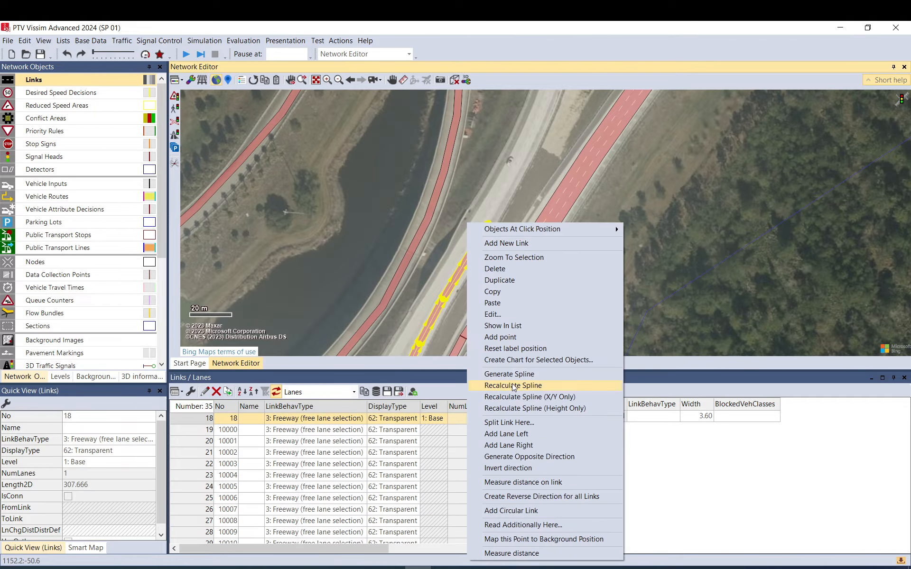
click(494, 433)
click(131, 313)
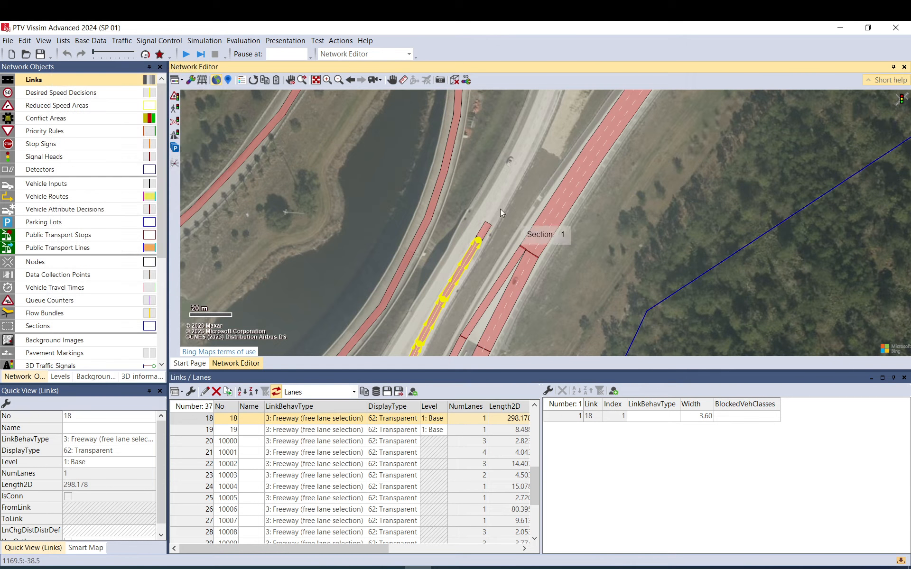
Space link 19 farther from the end of link 18 along the roadway and set its number of lanes to 2.
scroll(492, 242, up, 3)
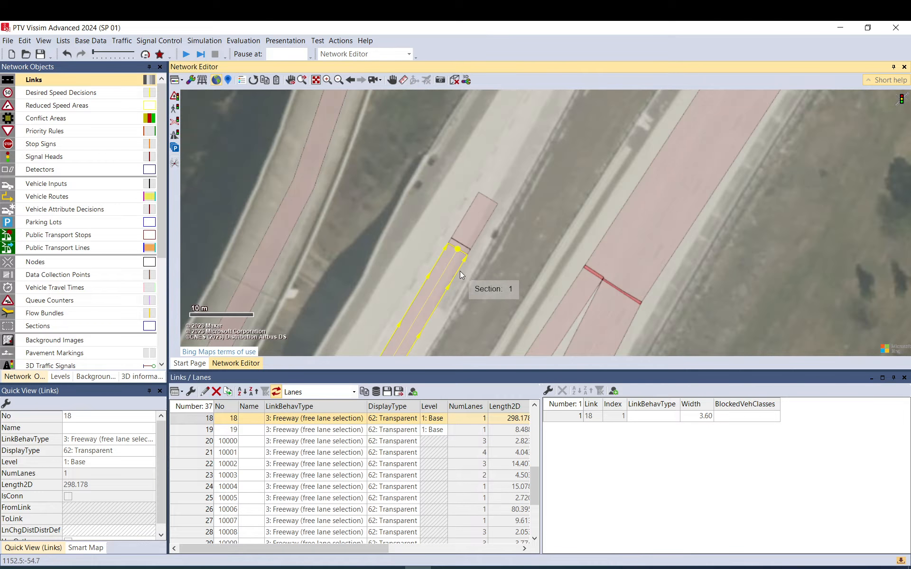
drag(494, 175, 455, 230)
click(506, 157)
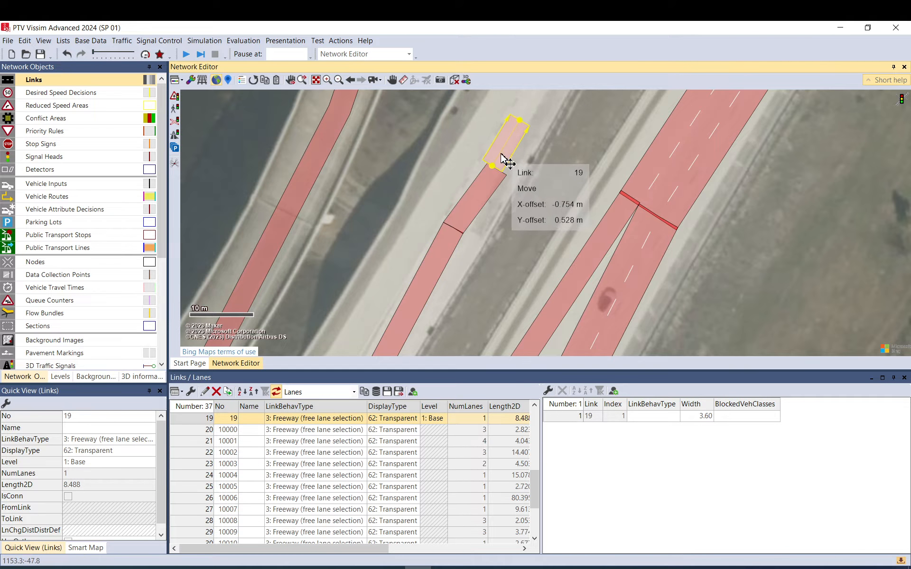
double_click(500, 152)
text(2)
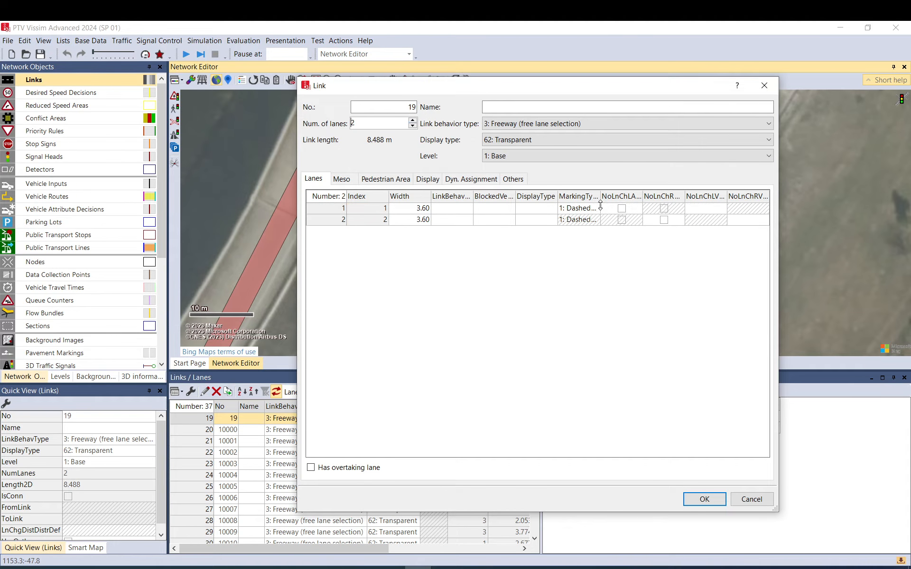
click(703, 499)
Extend link 19 downstream to about 111 m and add intermediate points so it follows the bend of the roadway.
drag(517, 152, 526, 124)
click(443, 261)
mouse_move(555, 124)
mouse_down()
mouse_move(498, 272)
mouse_move(553, 136)
mouse_move(550, 115)
mouse_up()
scroll(498, 272, down, 4)
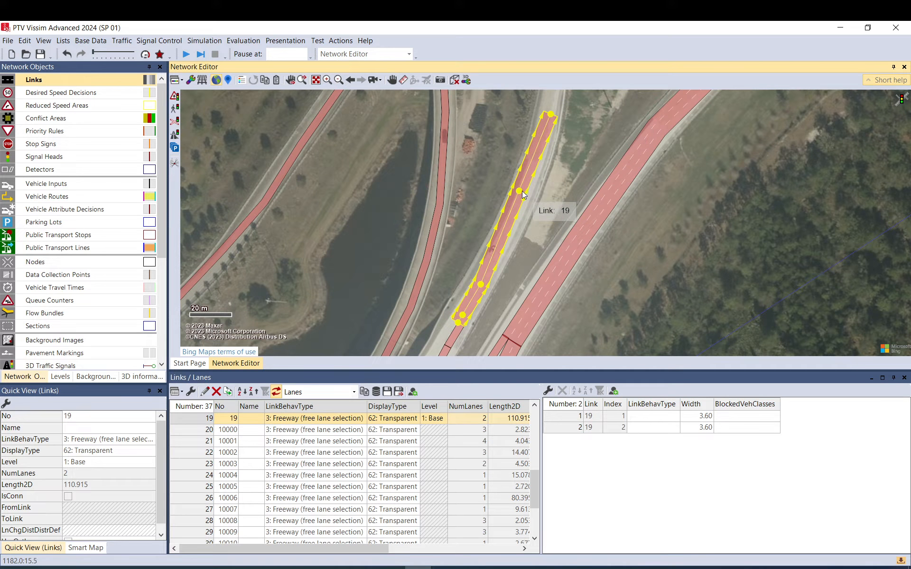
mouse_move(522, 195)
mouse_down()
mouse_move(527, 219)
mouse_move(512, 239)
mouse_move(535, 180)
mouse_up()
click(567, 115)
Trace the roadway downstream from the end of link 19 across the overpasses and back to examine its course.
drag(568, 114, 562, 266)
scroll(562, 122, up, 3)
drag(555, 107, 547, 220)
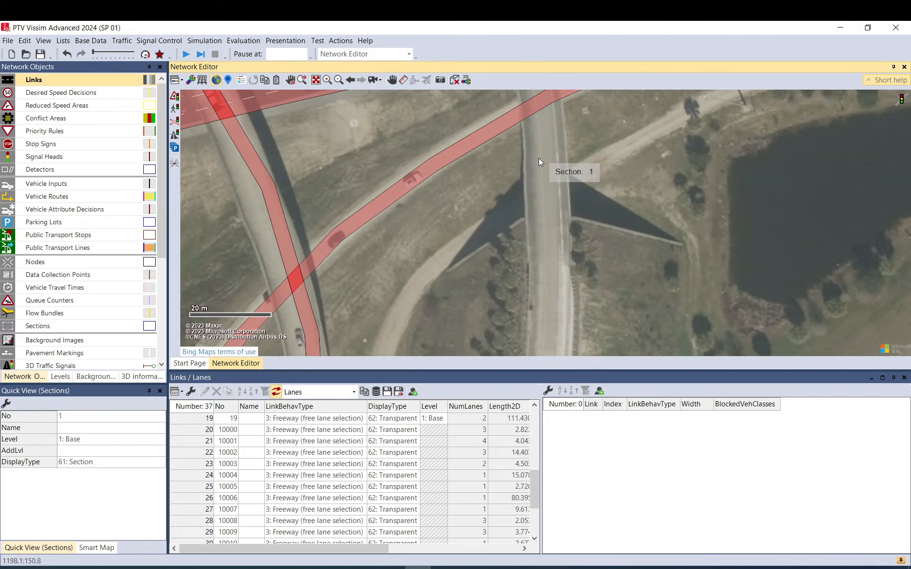
drag(539, 135, 537, 265)
drag(528, 165, 585, 324)
drag(473, 165, 531, 291)
drag(488, 181, 587, 312)
scroll(586, 237, down, 2)
drag(520, 181, 623, 257)
drag(221, 176, 586, 167)
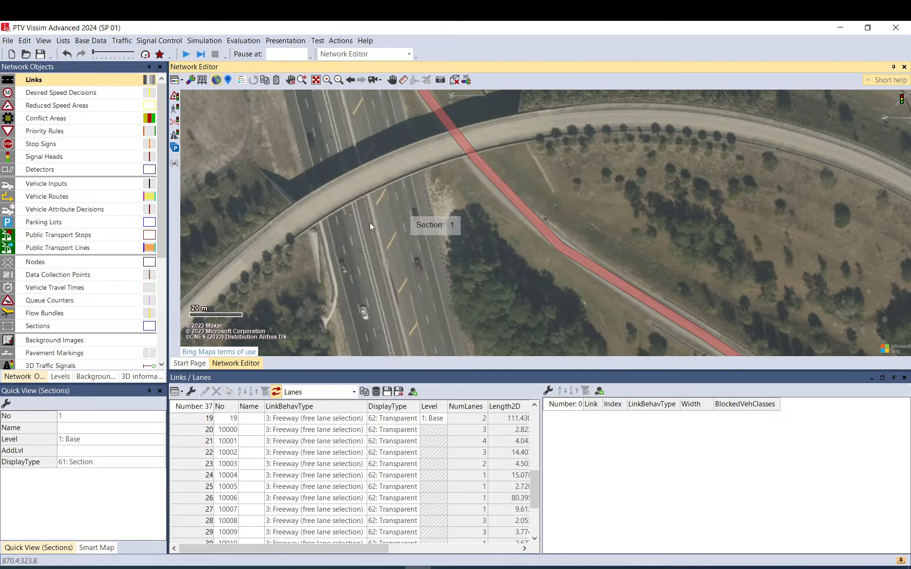
drag(368, 224, 508, 131)
drag(752, 193, 448, 154)
drag(711, 216, 471, 139)
drag(733, 323, 542, 183)
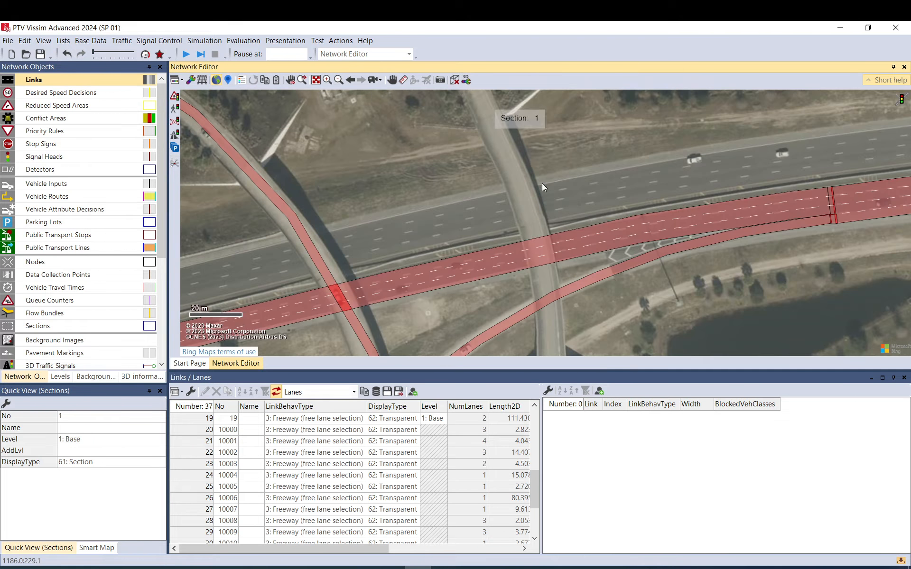
drag(605, 293, 540, 111)
drag(588, 336, 562, 156)
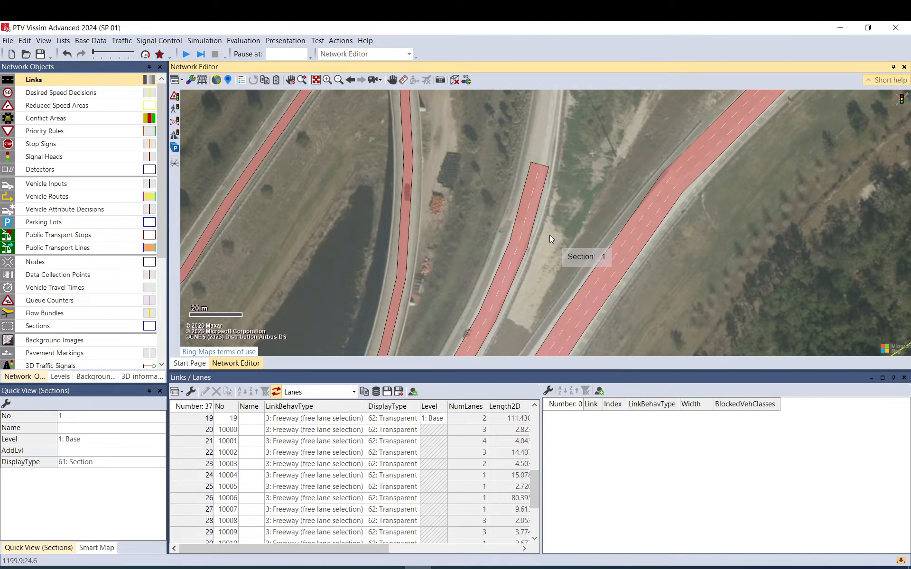
Shorten the downstream end of link 19 to a length of about 87 m.
drag(545, 239, 607, 90)
click(567, 145)
drag(583, 139, 556, 222)
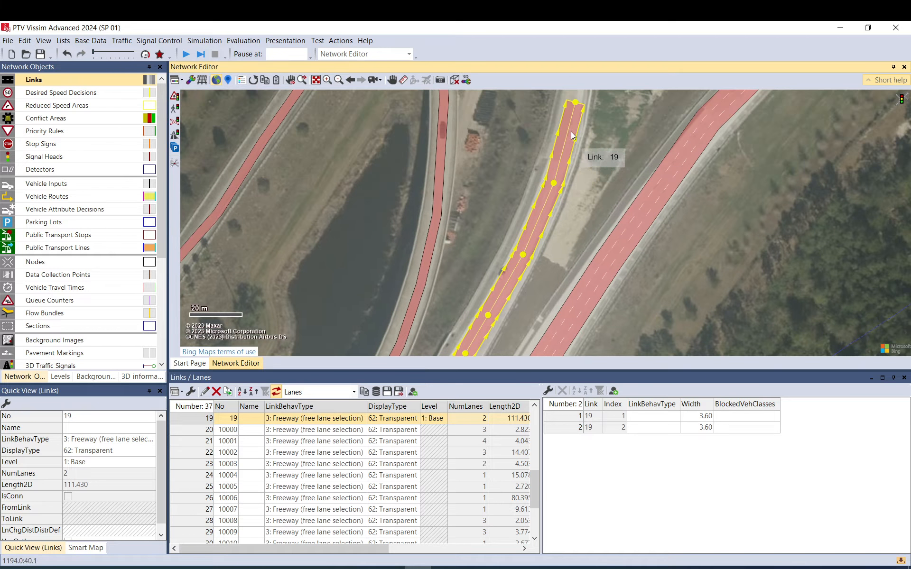
drag(575, 102, 582, 189)
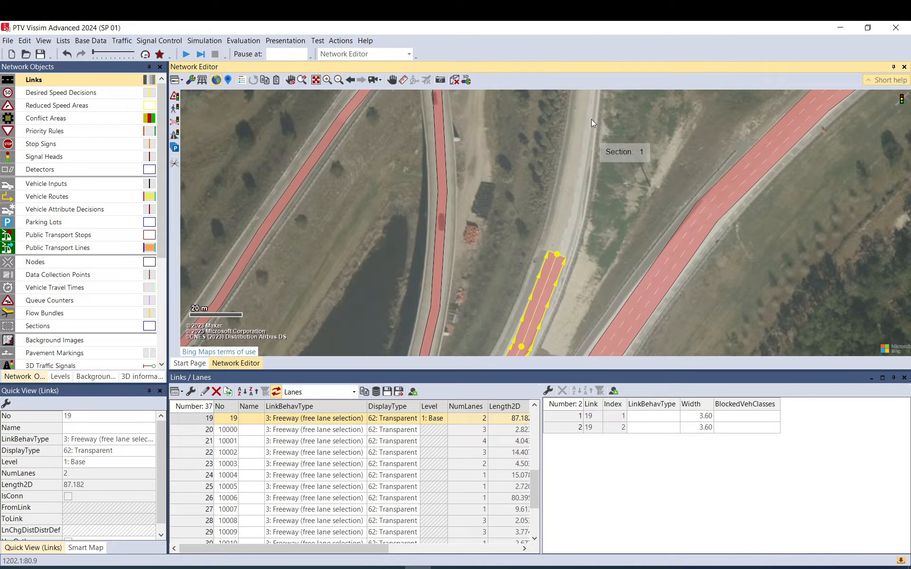
drag(546, 299, 543, 294)
Split link 19 just before its downstream end.
right_click(545, 287)
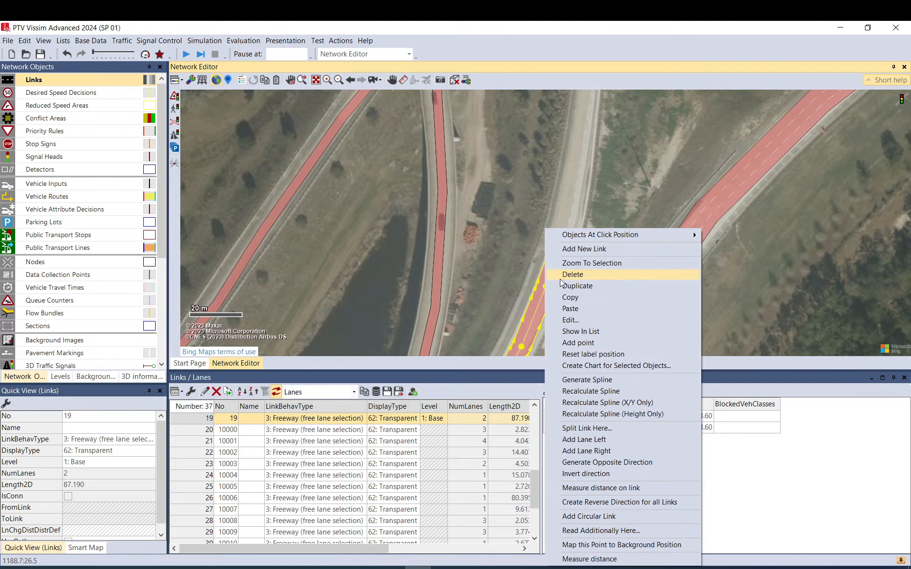
click(587, 428)
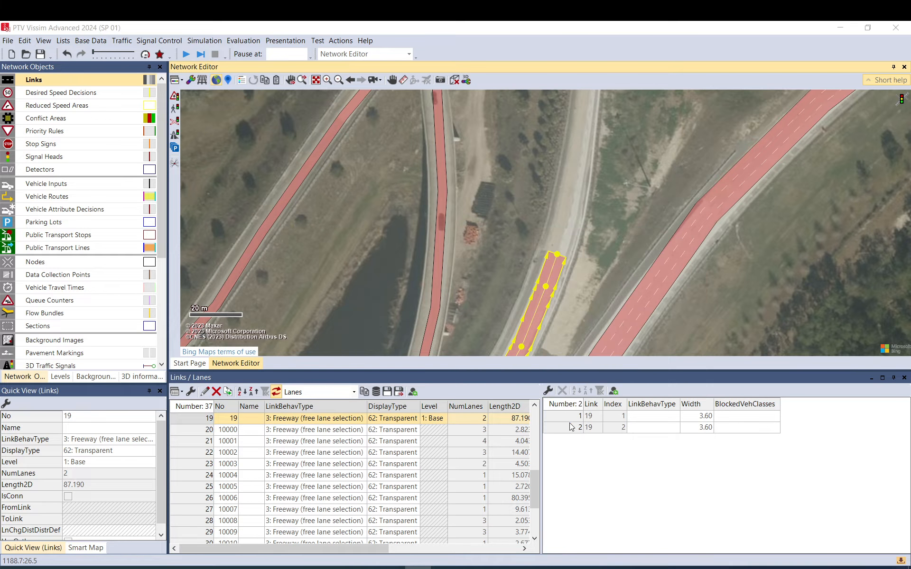
click(132, 313)
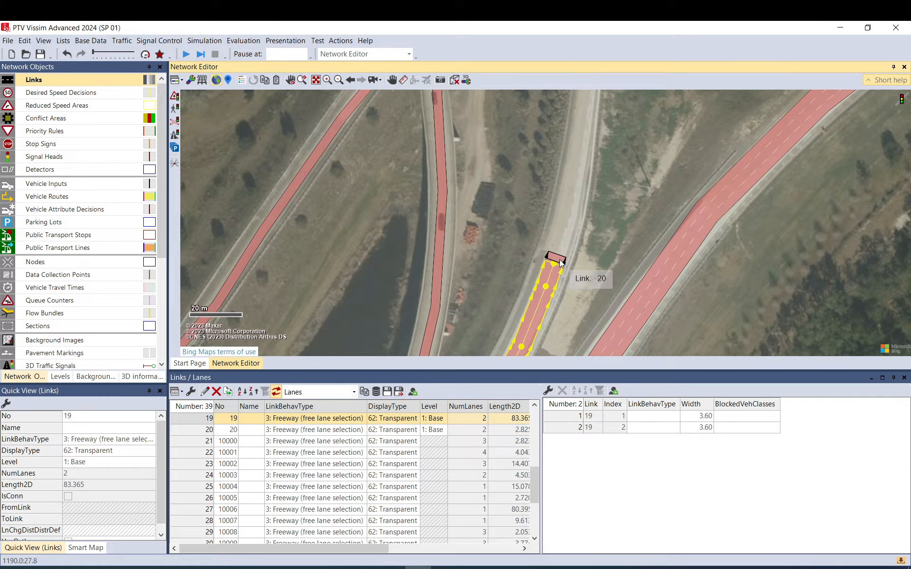
Move link 20 farther downstream along the roadway and resize it to about 30 m.
drag(561, 256, 577, 175)
drag(569, 217, 585, 137)
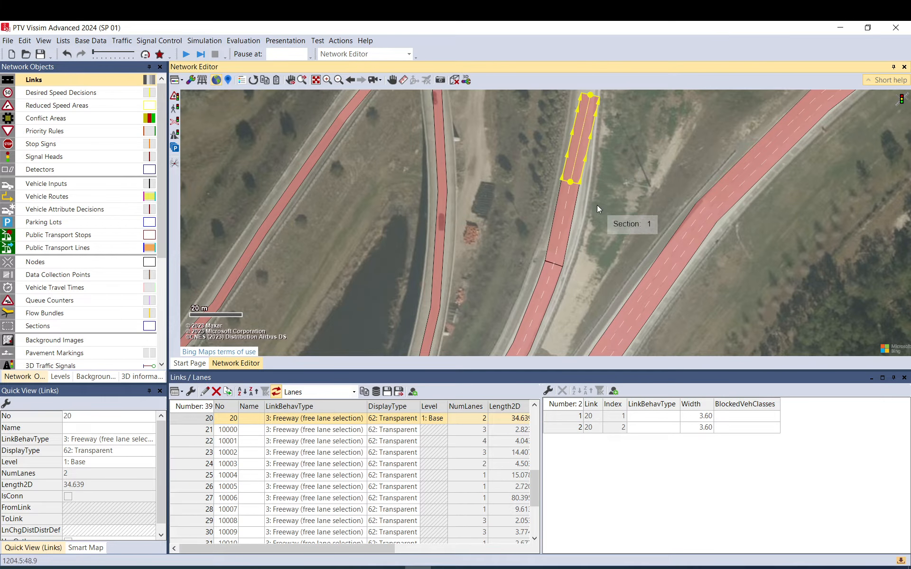
drag(597, 206, 577, 203)
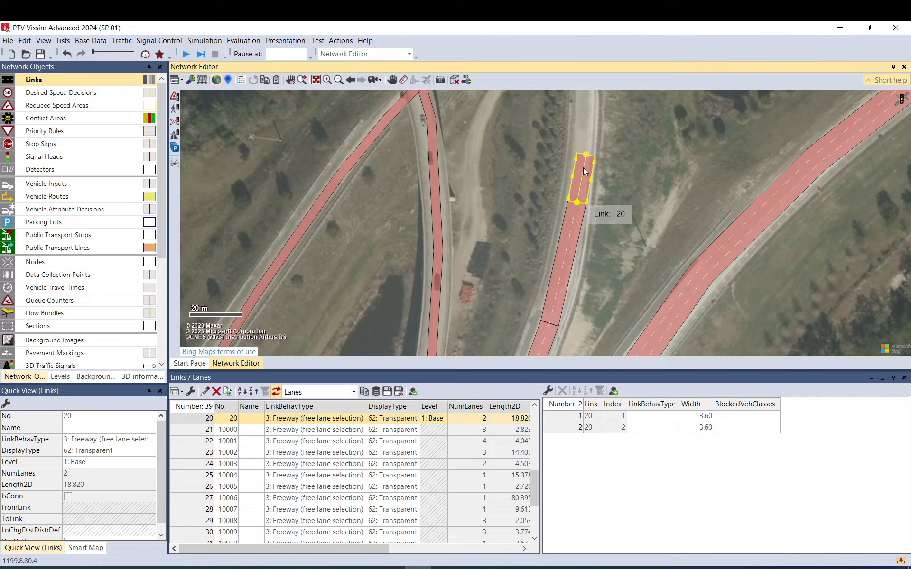
drag(586, 154, 586, 127)
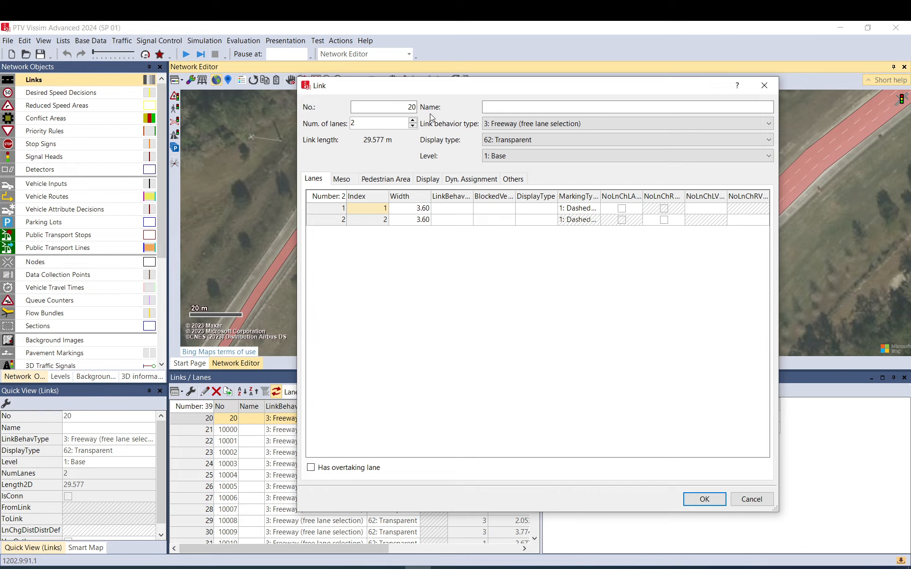
Reduce link 20 to one lane, extend it to about 41 m and detach it from link 19.
click(413, 127)
click(708, 499)
mouse_move(583, 188)
mouse_down()
mouse_move(581, 136)
mouse_move(580, 196)
mouse_up()
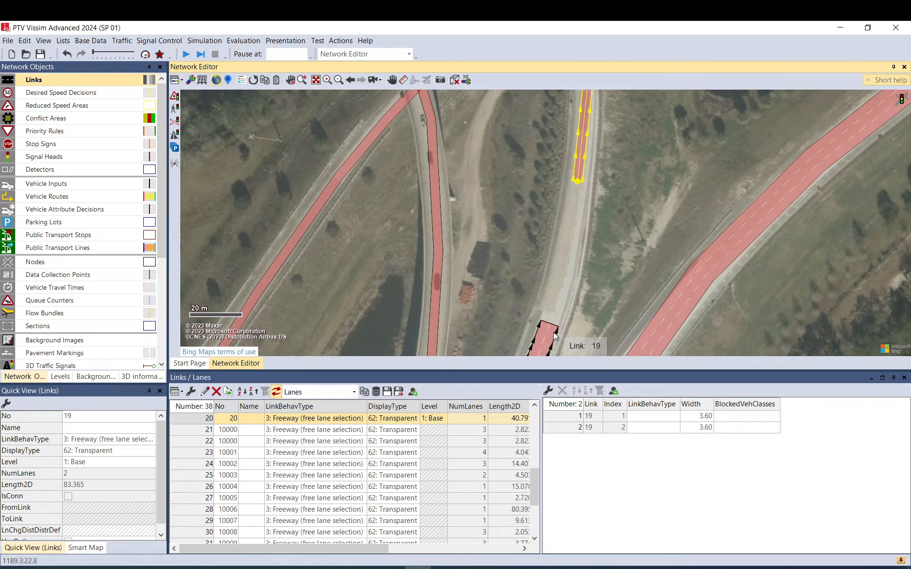
Extend two-lane link 19 toward the start of link 20 along the curve, making it about 133 m long.
drag(552, 326, 579, 192)
drag(576, 243, 567, 283)
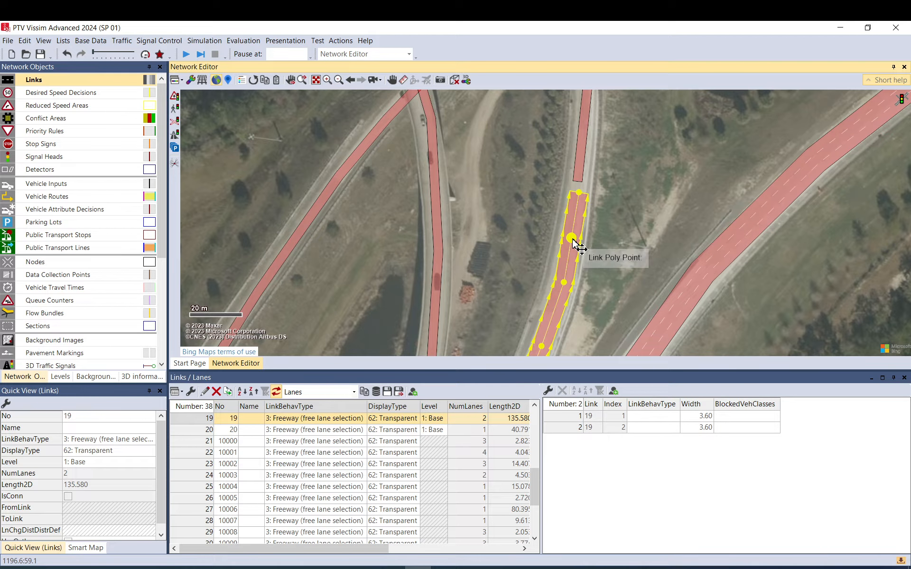
drag(573, 238, 580, 198)
Create the connector from link 19 to one-lane link 20 and reselect link 19.
click(486, 519)
click(626, 212)
click(583, 209)
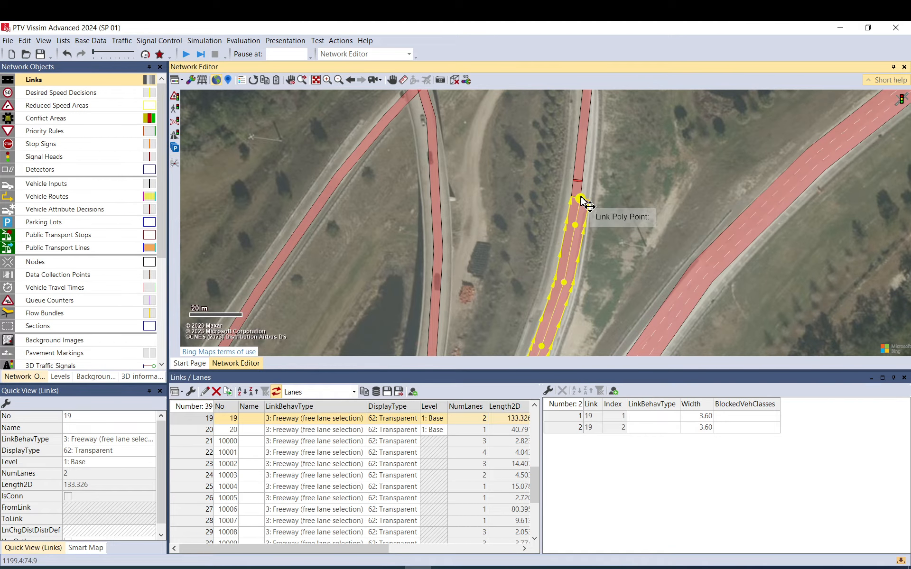
Extend one-lane link 20 around the inner loop ramp and over the freeway with rough curve points, making it about 859 m long.
click(596, 208)
scroll(593, 242, down, 3)
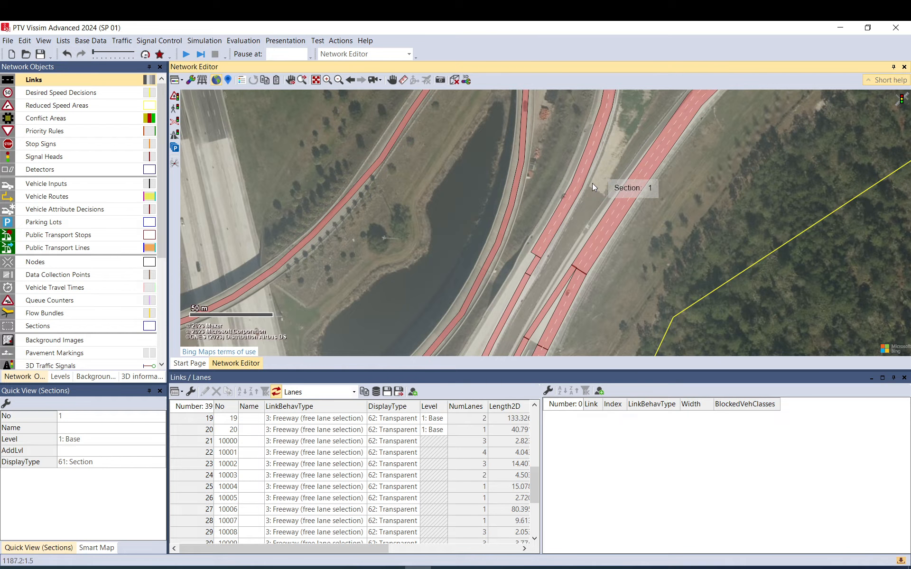
drag(606, 125, 513, 102)
click(592, 299)
scroll(596, 299, down, 2)
scroll(582, 169, down, 2)
drag(593, 164, 597, 233)
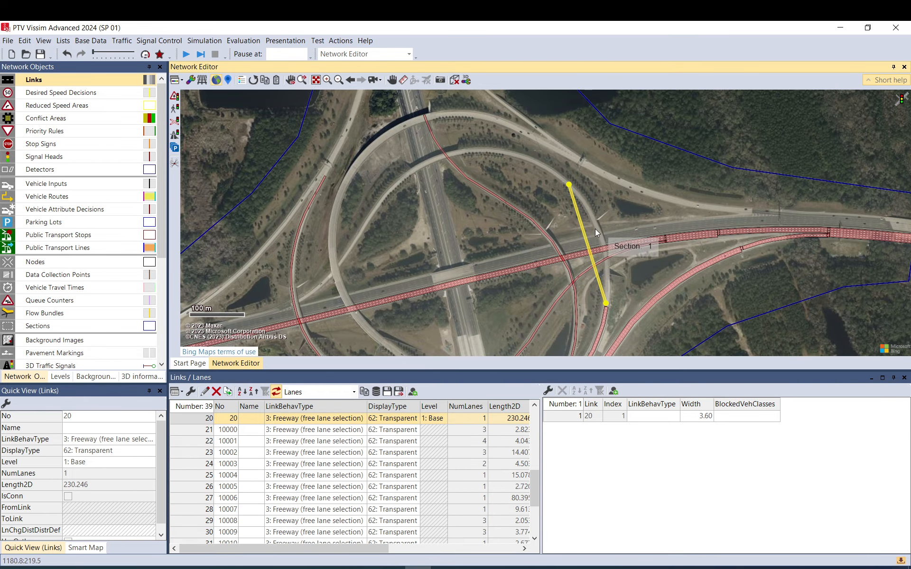
drag(570, 185, 413, 171)
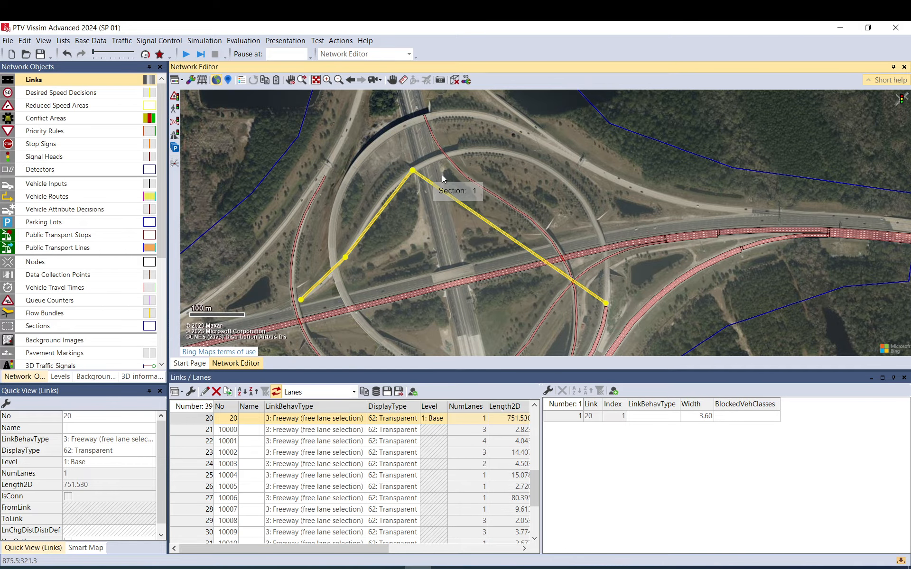
drag(456, 202, 509, 153)
drag(535, 193, 587, 205)
Extend link 20's downstream end past the crossing ramp and shift its nearest curve point onto the roadway, for a length of about 882 m.
scroll(297, 298, up, 8)
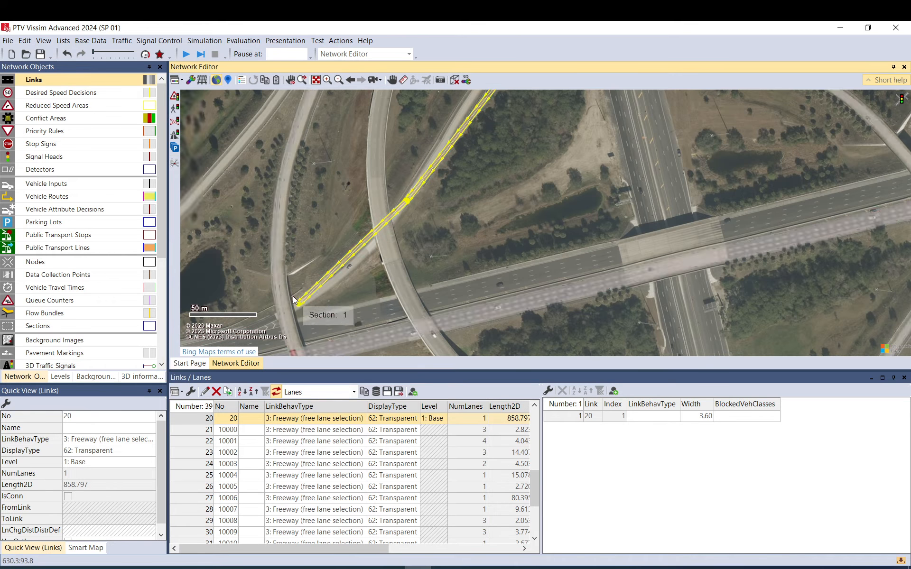
drag(303, 307, 248, 331)
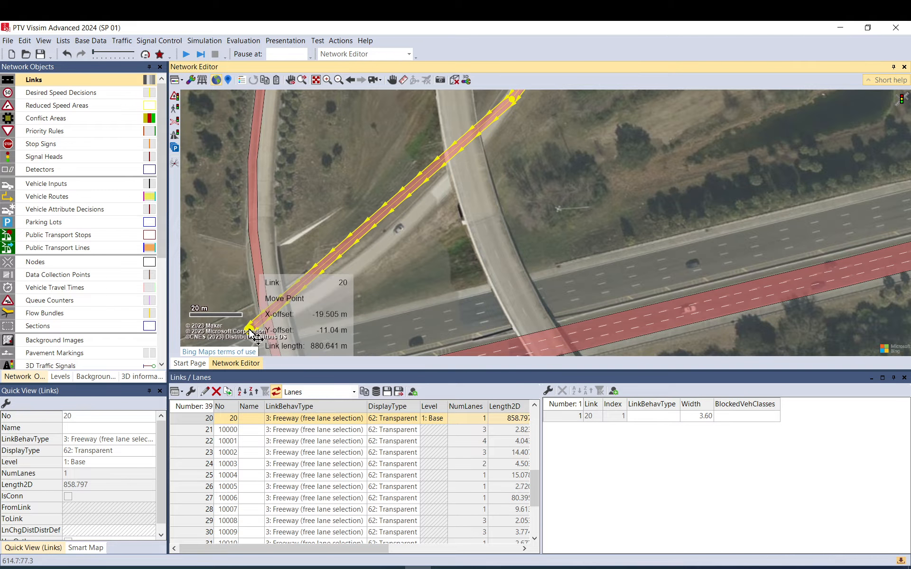
drag(391, 207, 417, 220)
scroll(416, 221, down, 2)
drag(543, 146, 416, 301)
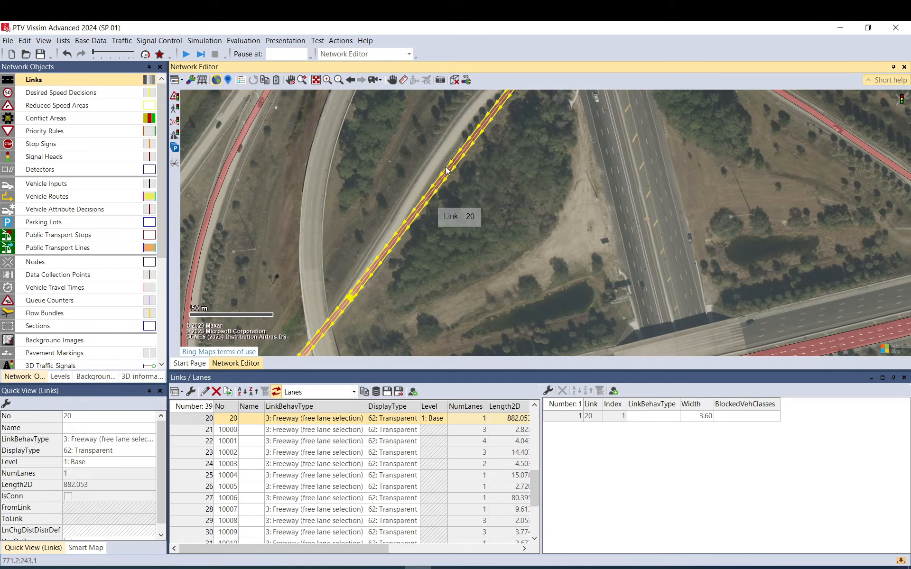
Add and move intermediate points along link 20 so it follows the loop ramp's curve, at a length of about 890 m.
drag(445, 176, 447, 146)
drag(521, 137, 358, 251)
drag(396, 147, 401, 149)
drag(600, 139, 395, 173)
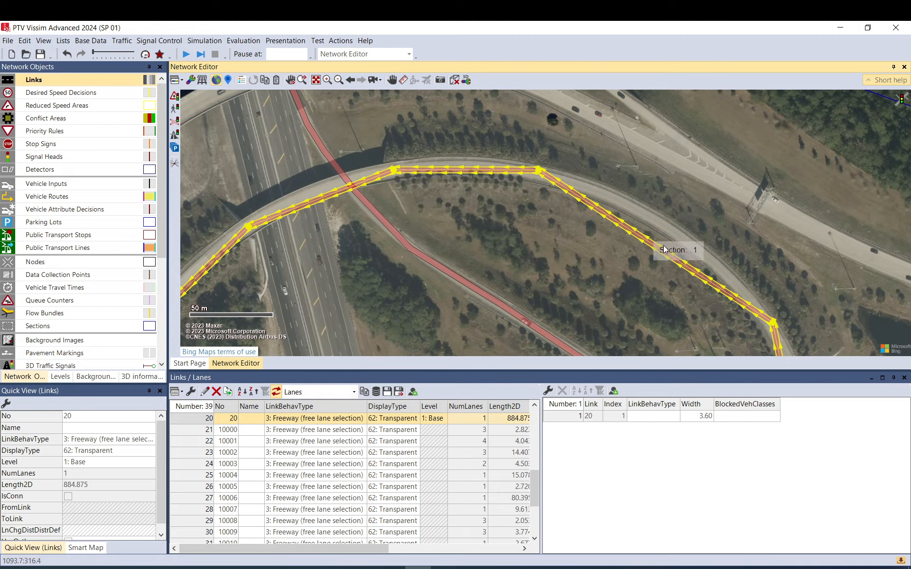
drag(674, 251, 459, 155)
drag(587, 301, 484, 166)
drag(535, 310, 511, 241)
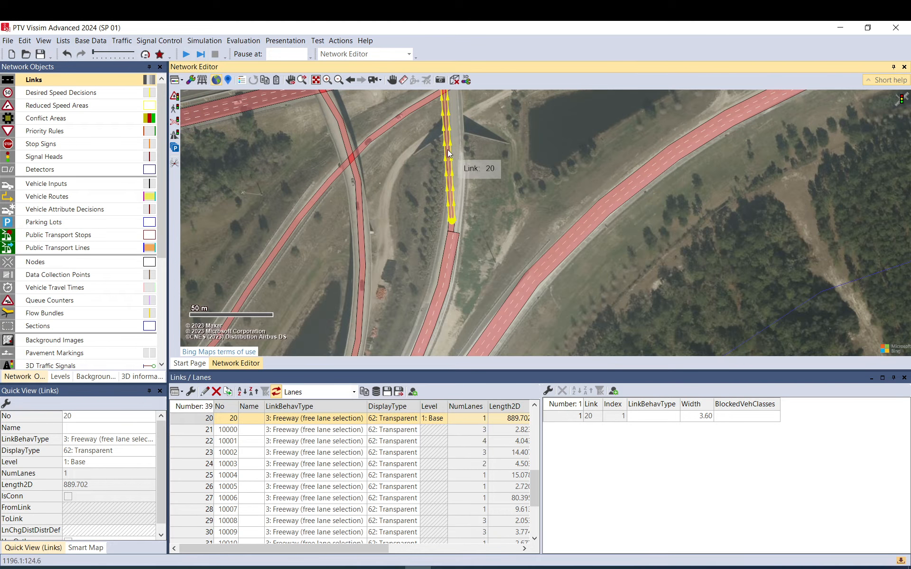
drag(448, 152, 454, 113)
Generate a spline for link 20 with 3 intermediate points per segment, keeping the current intermediate points, and deselect the link.
right_click(455, 114)
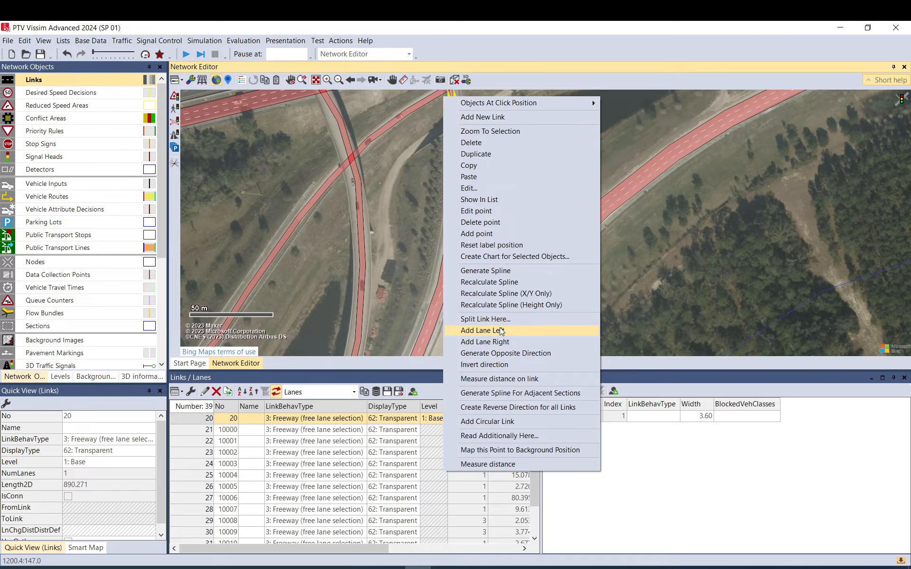
click(491, 277)
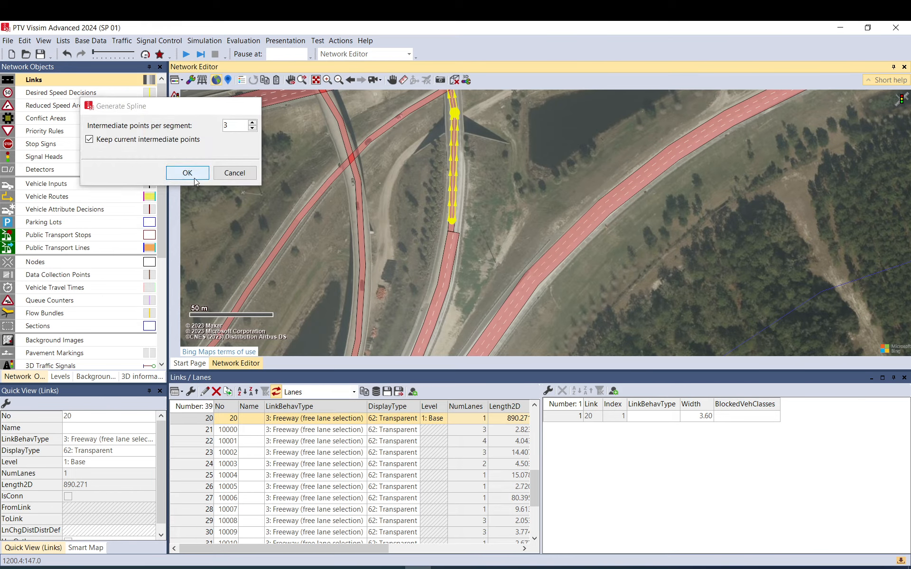
click(187, 173)
scroll(446, 253, down, 3)
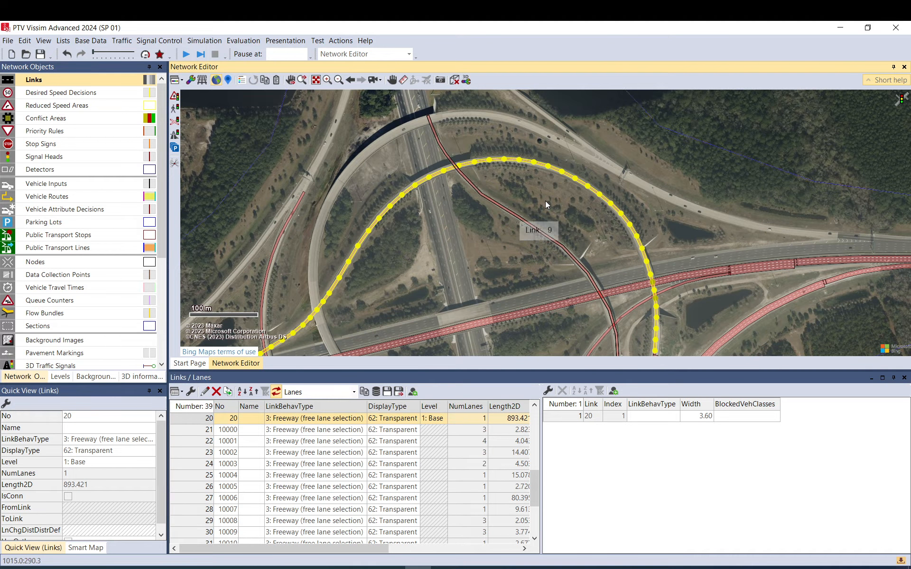
click(546, 199)
Duplicate one-lane link 18 and place the copy beside it, in line with the second lane of link 19.
drag(511, 301, 492, 187)
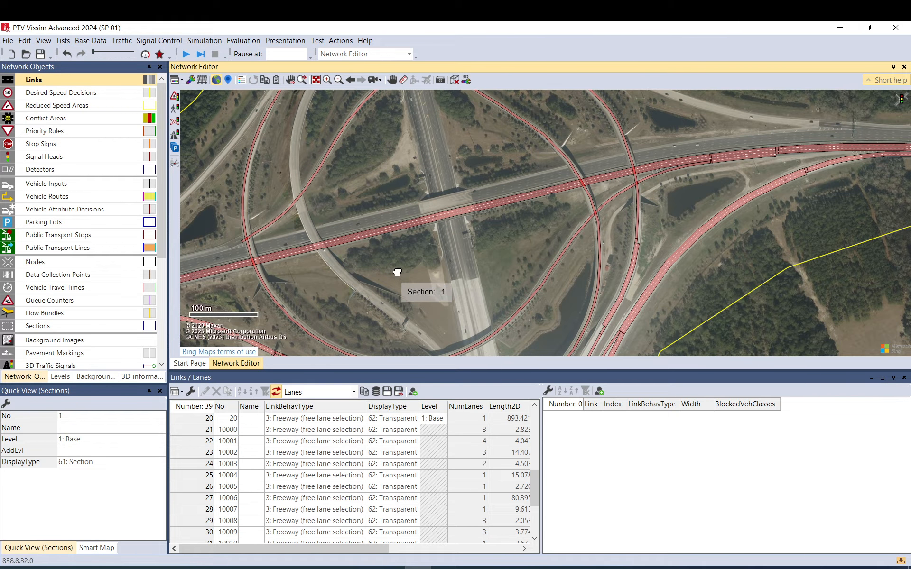
drag(397, 272, 679, 288)
scroll(676, 221, up, 2)
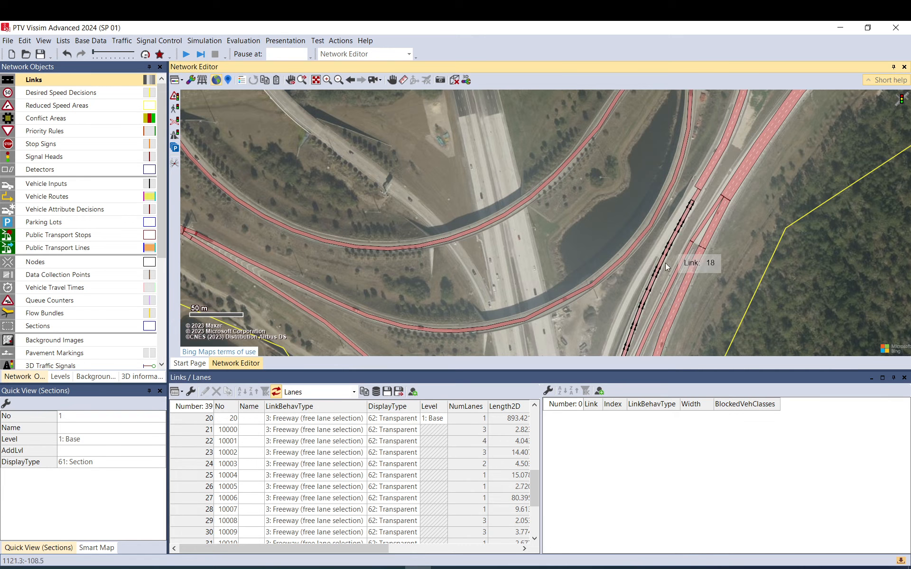
right_click(658, 263)
click(650, 284)
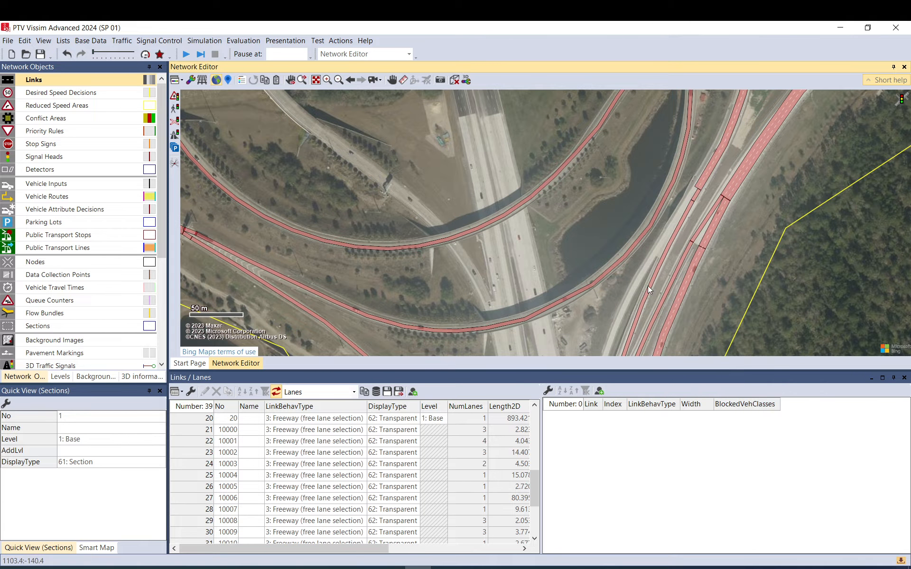
right_click(650, 287)
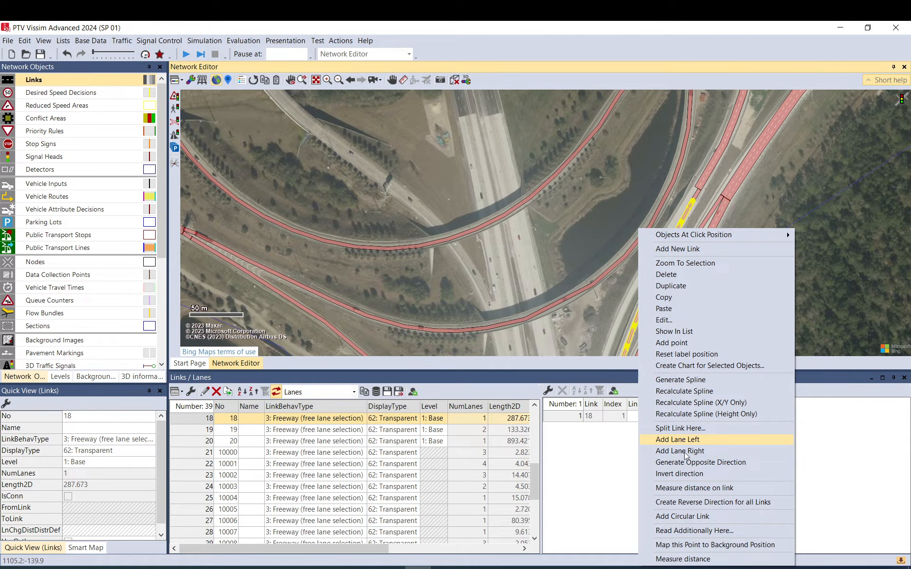
click(684, 287)
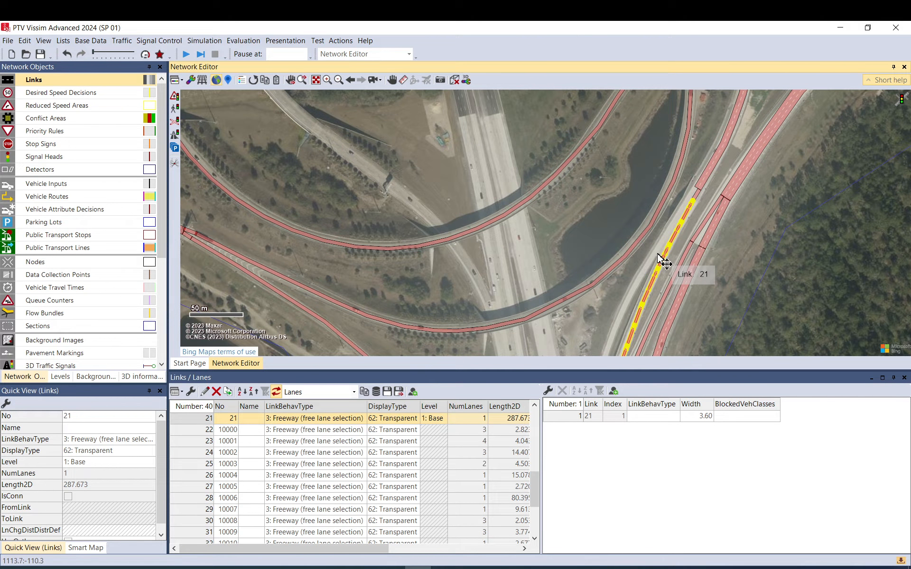
scroll(697, 205, up, 3)
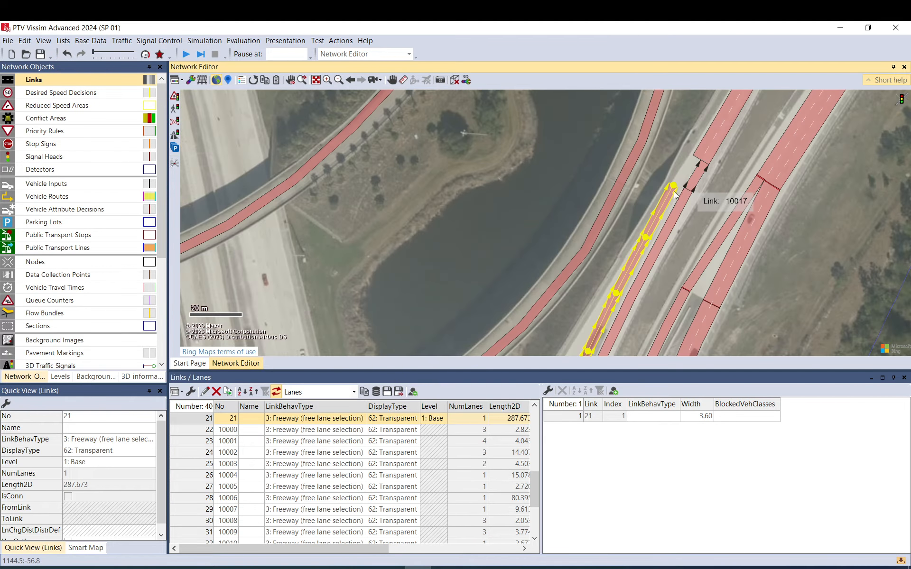
Connect lane 1 of link 21 to lane 2 of link 19 and pull link 21's downstream end back to about 286 m length.
scroll(680, 189, up, 2)
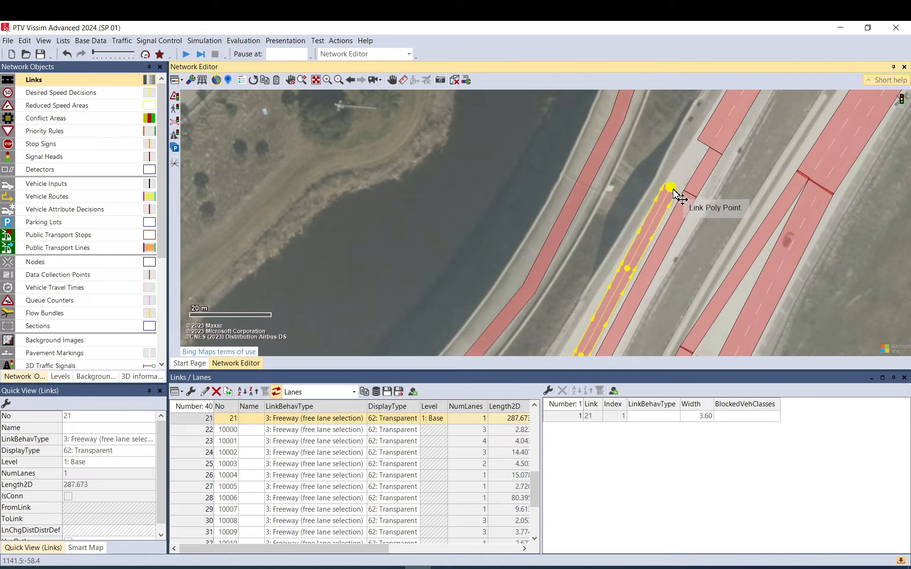
drag(674, 192, 705, 142)
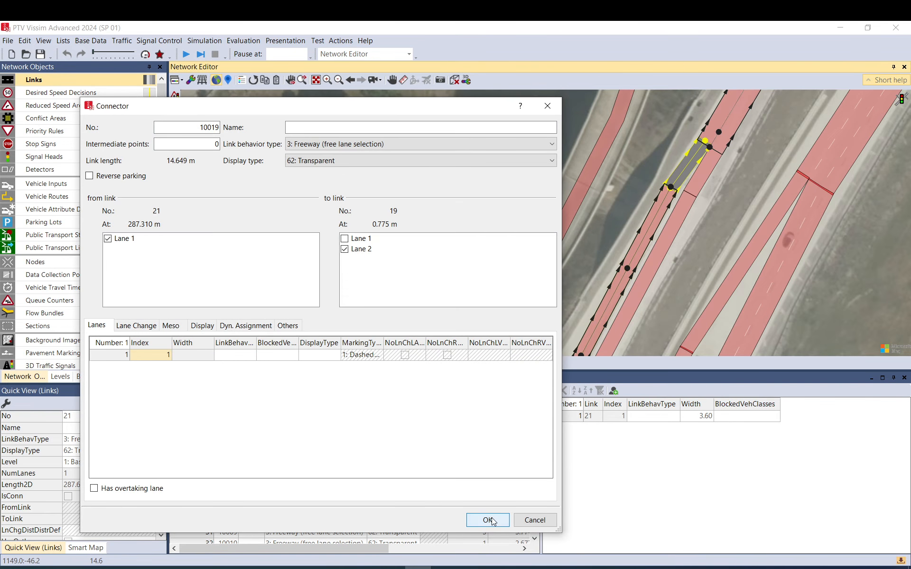
click(492, 520)
drag(629, 269, 653, 262)
drag(678, 171, 678, 178)
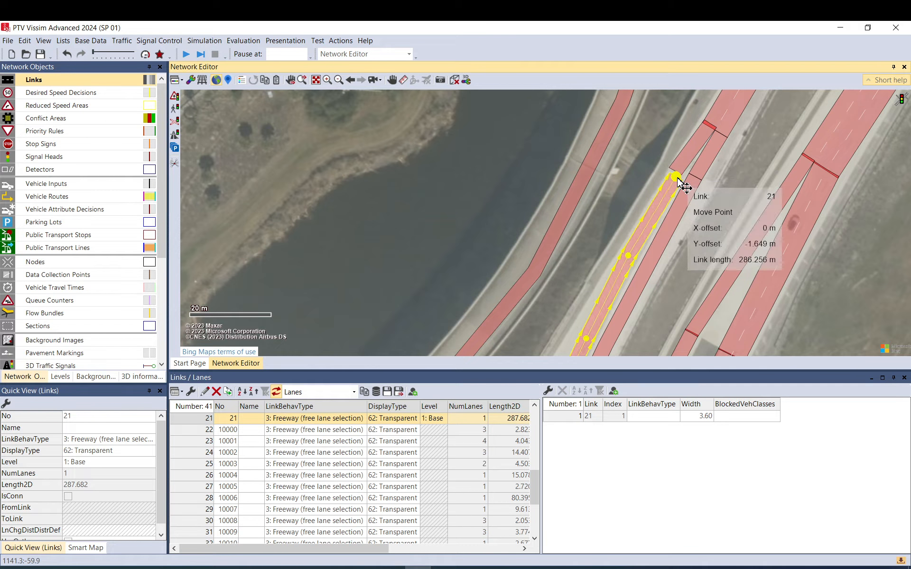
click(726, 198)
Move two points of link 21 away from link 18 onto the diverging ramp pavement, making the link about 287 m long.
drag(625, 293, 639, 196)
drag(627, 270, 676, 101)
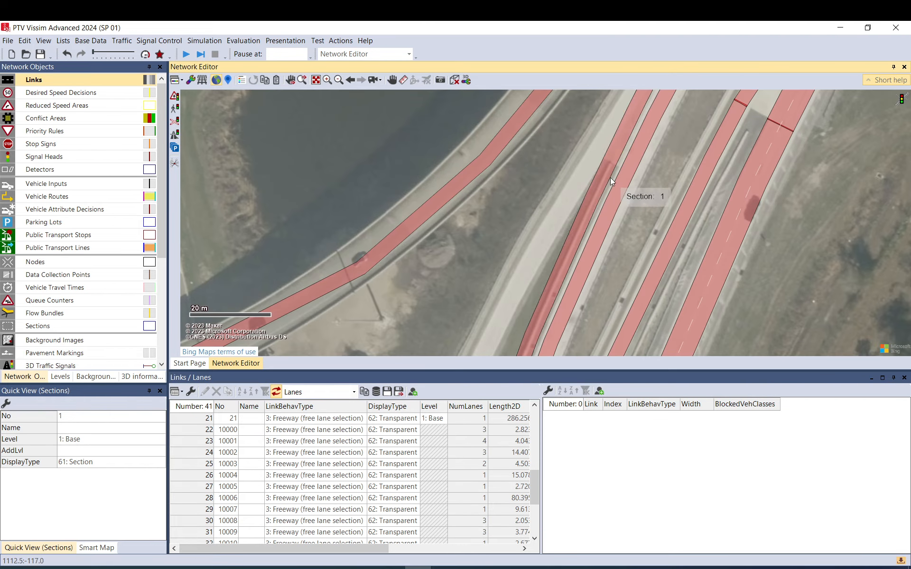
click(601, 192)
drag(593, 203, 570, 202)
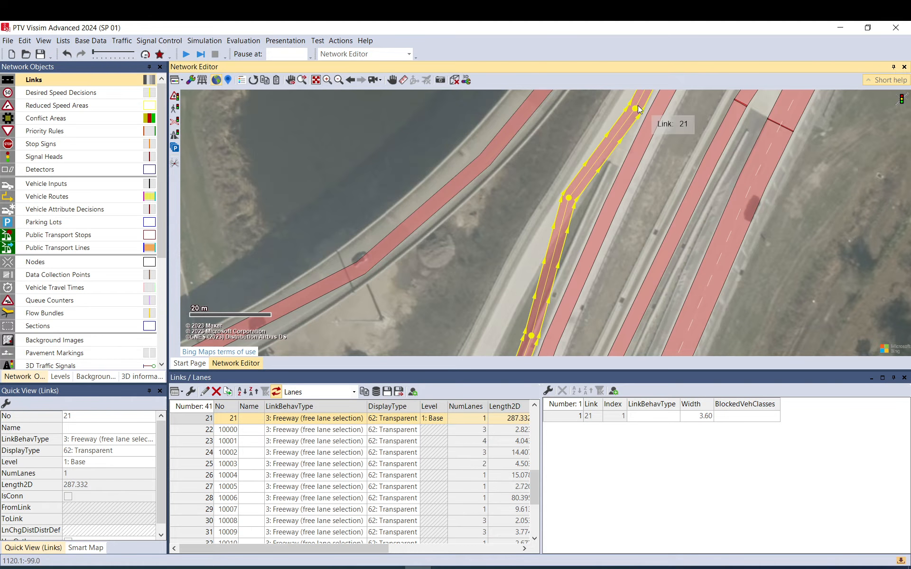
drag(635, 112, 622, 114)
drag(583, 267, 643, 118)
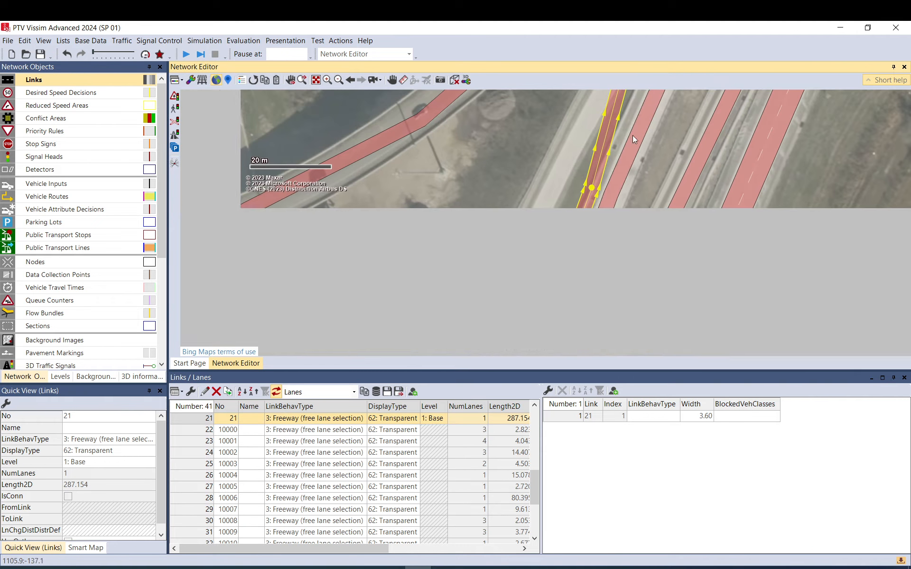
Shift the next three upstream points of link 21 onto the curved ramp, giving a length of about 289 m.
drag(597, 188, 553, 202)
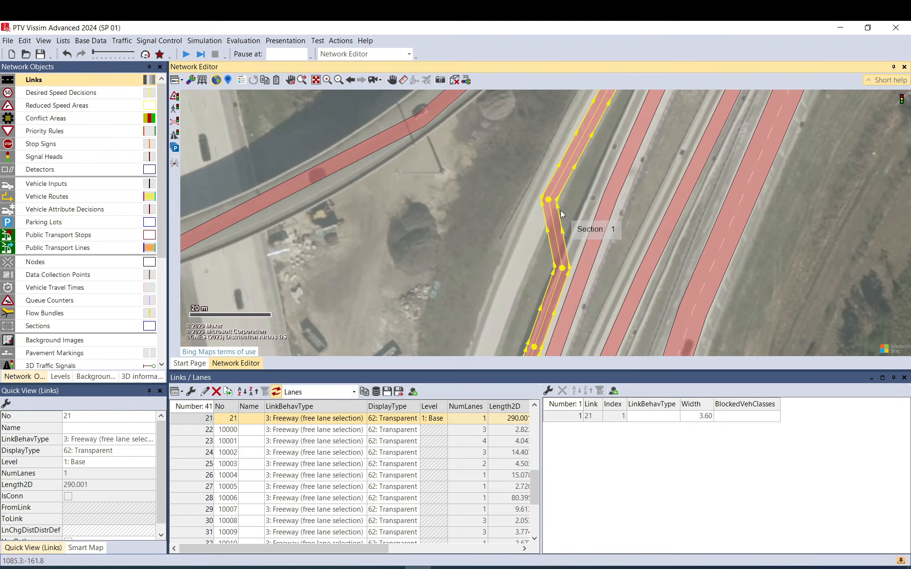
scroll(561, 209, down, 2)
drag(562, 248, 520, 164)
scroll(535, 264, down, 2)
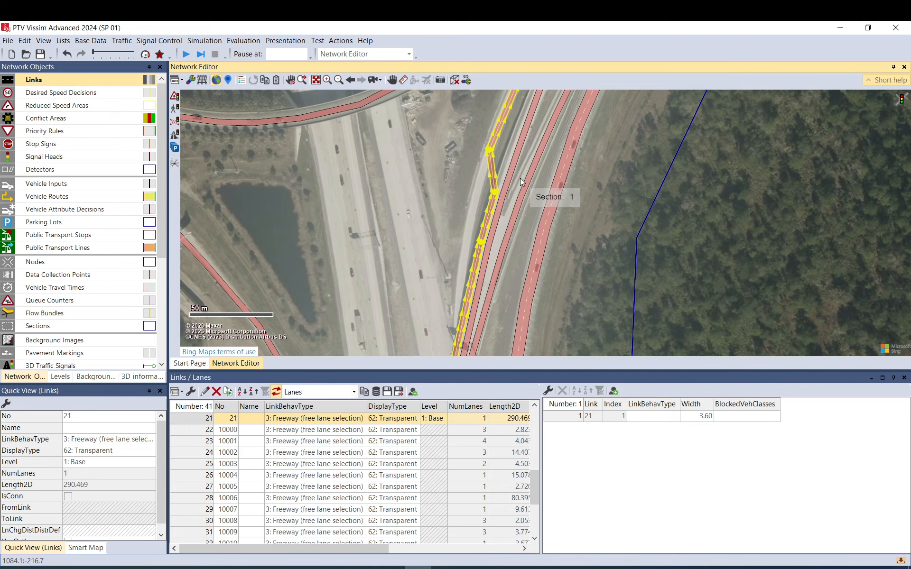
drag(496, 195, 474, 205)
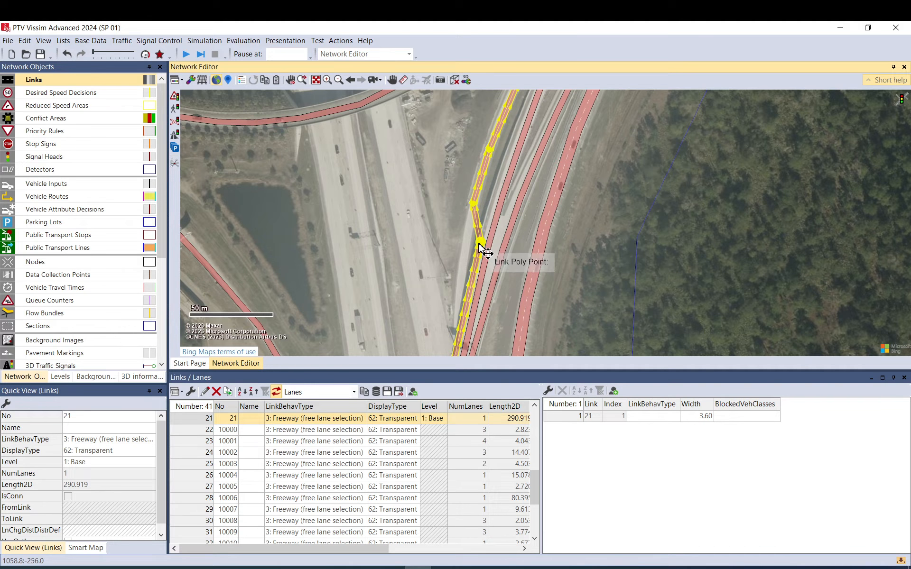
drag(479, 245, 464, 253)
Pull link 21's upstream start back along the ramp, shortening the link to about 256 m.
drag(460, 352, 471, 194)
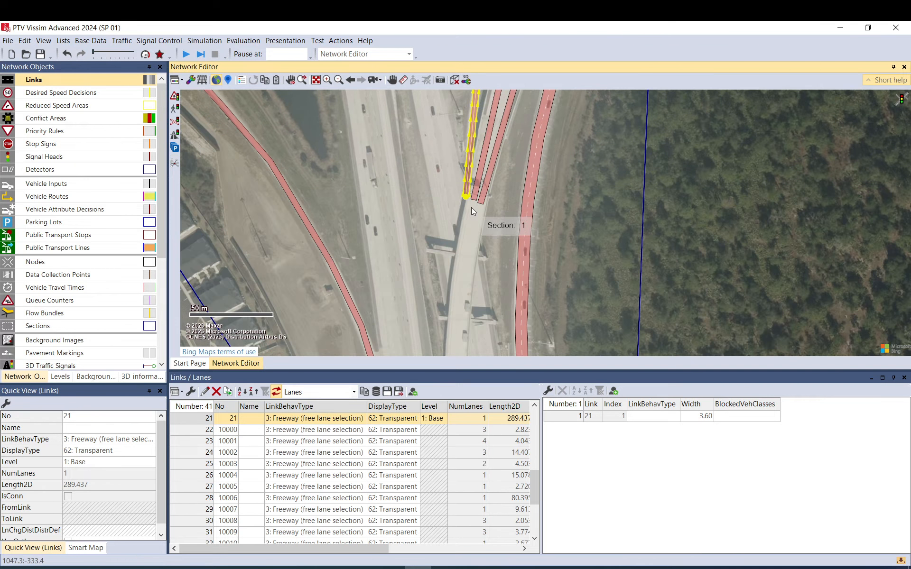
scroll(472, 200, up, 3)
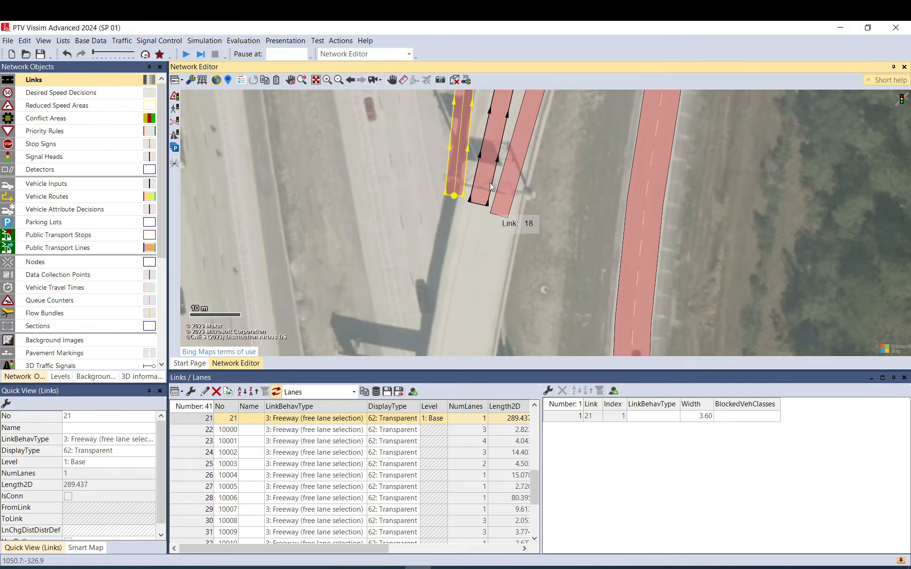
drag(494, 163, 482, 329)
scroll(483, 291, down, 2)
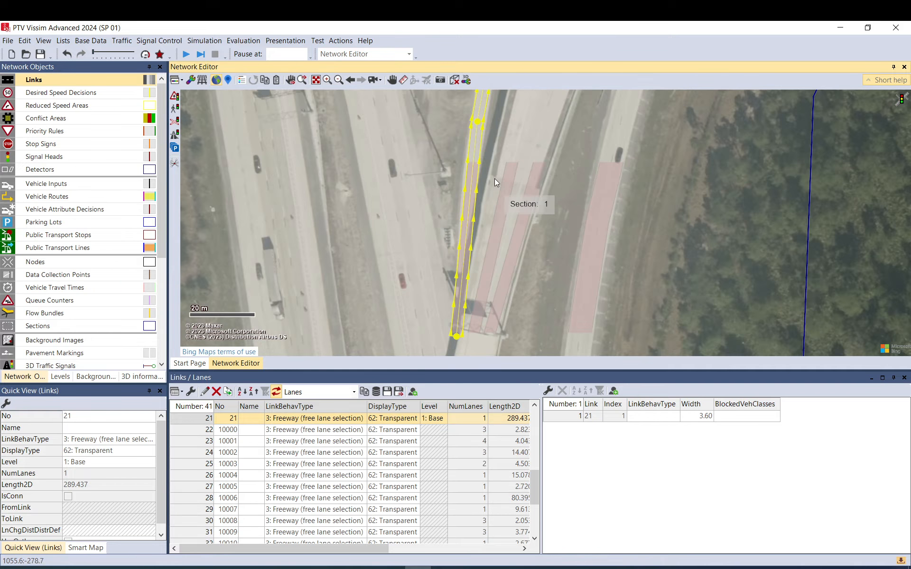
drag(494, 181, 485, 309)
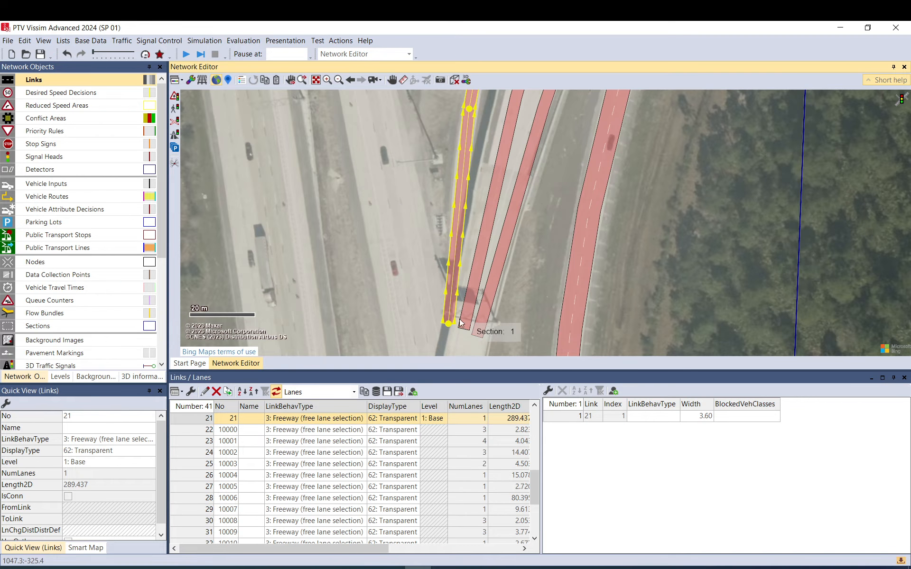
drag(451, 330, 437, 192)
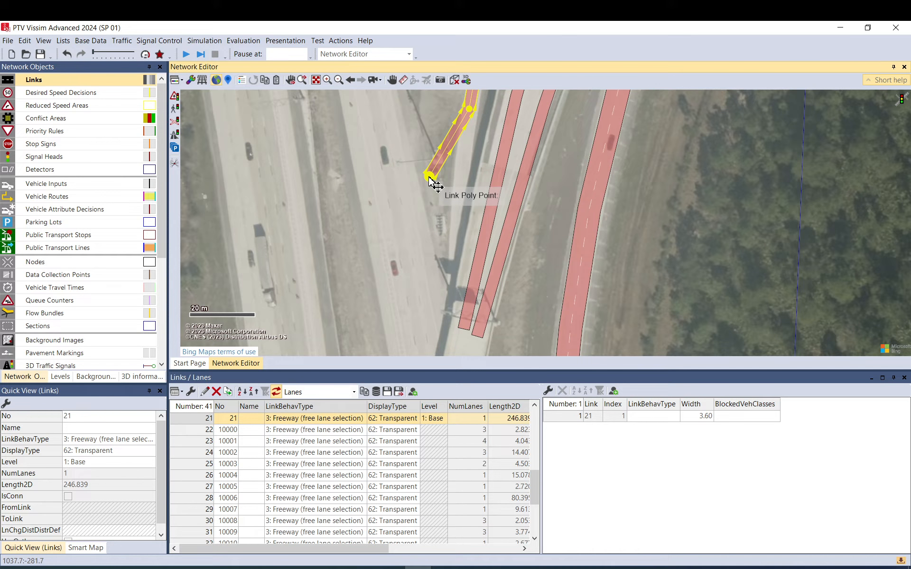
scroll(432, 182, down, 2)
drag(432, 183, 464, 214)
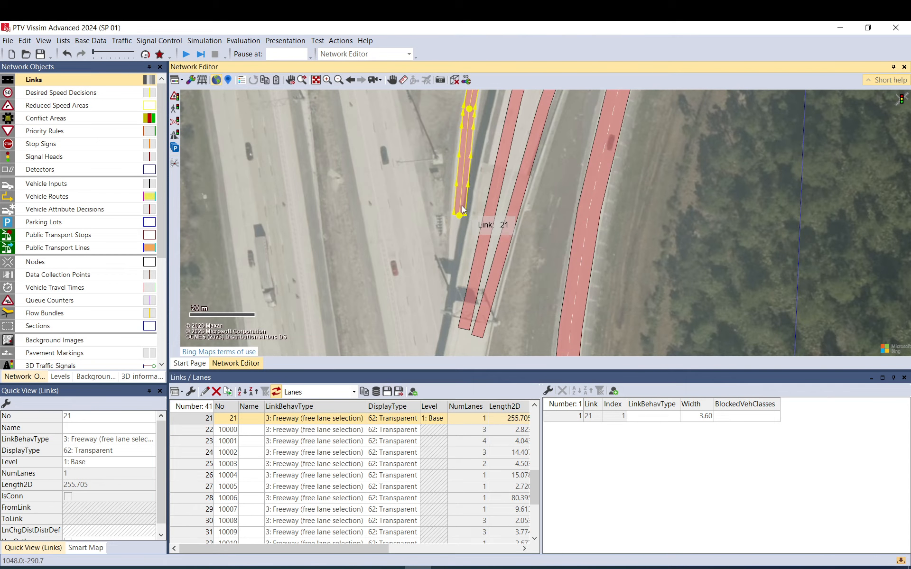
Shift link 21's upstream start onto the ramp pavement, shortening the link to about 240 m.
drag(484, 290, 482, 172)
mouse_move(478, 280)
mouse_down()
mouse_move(454, 164)
mouse_move(474, 248)
mouse_move(468, 119)
mouse_move(470, 266)
mouse_up()
drag(443, 123, 479, 327)
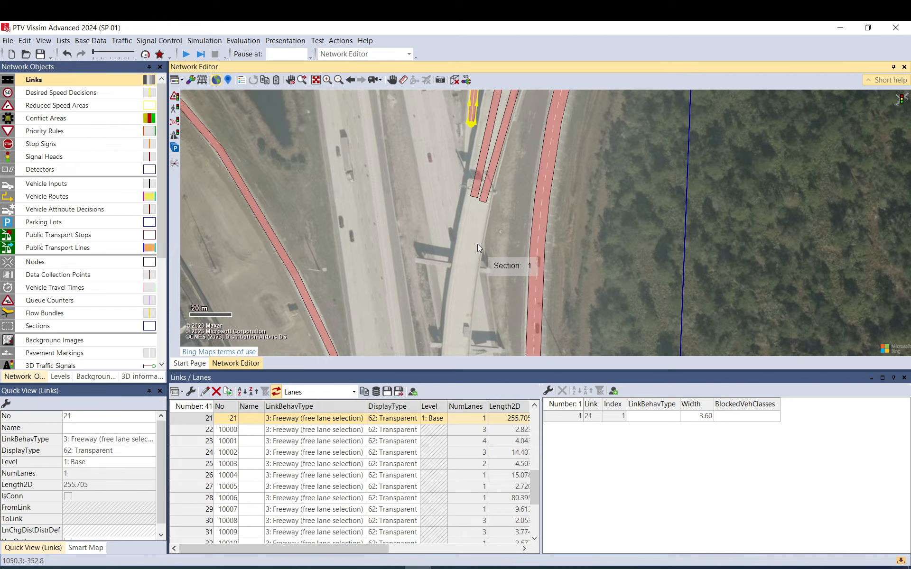
drag(477, 125, 446, 180)
scroll(456, 261, up, 2)
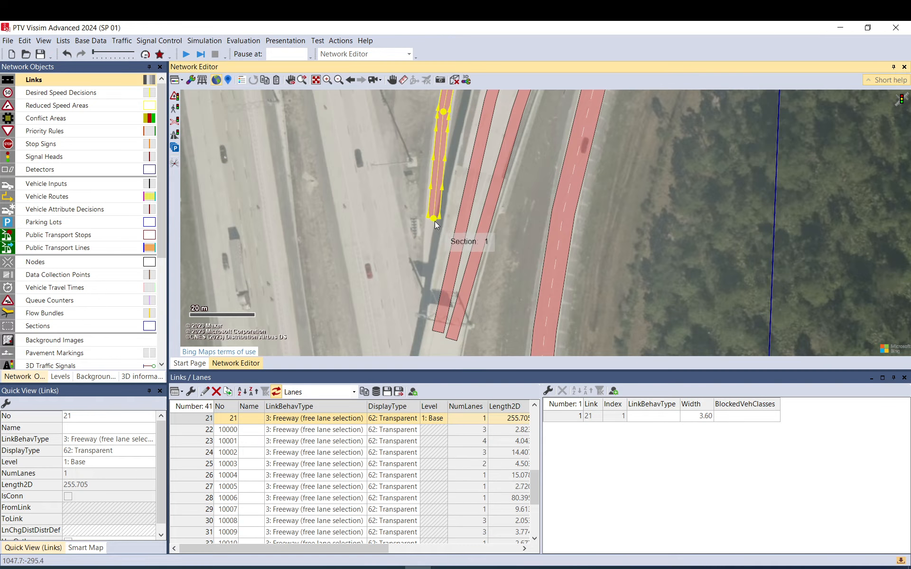
drag(433, 218, 390, 152)
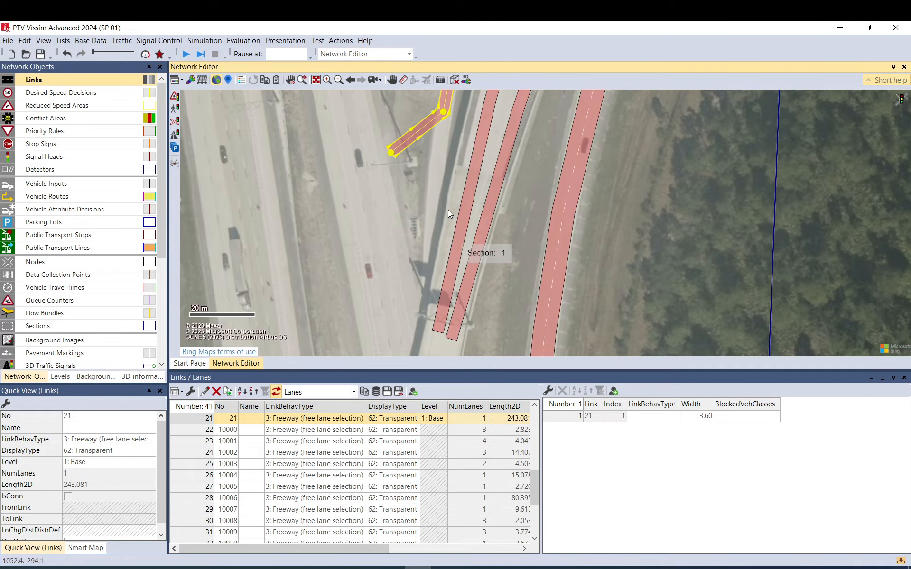
drag(390, 152, 437, 169)
click(445, 293)
Split link 21 at 8.00 m into links 21 and 22 with an automatically generated connector.
drag(446, 290, 427, 135)
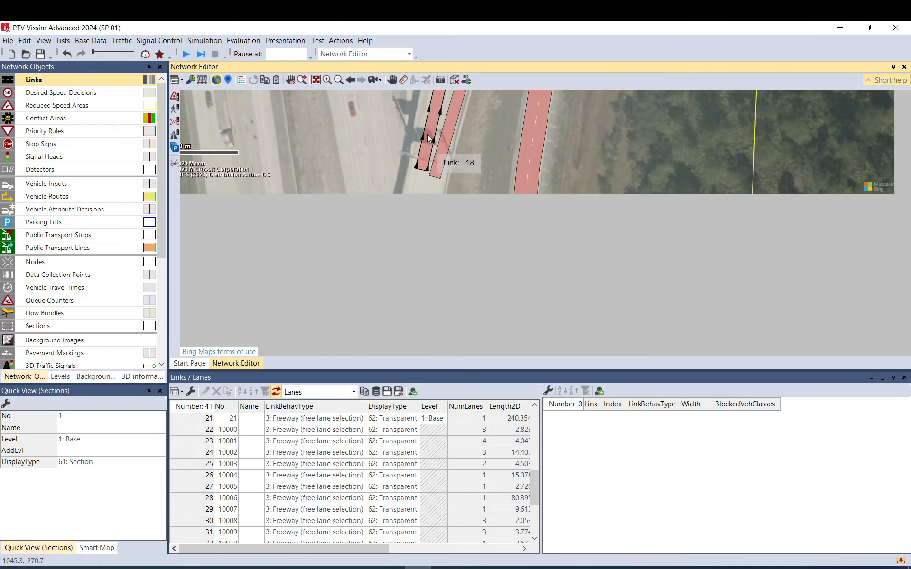
scroll(427, 202, down, 2)
click(794, 238)
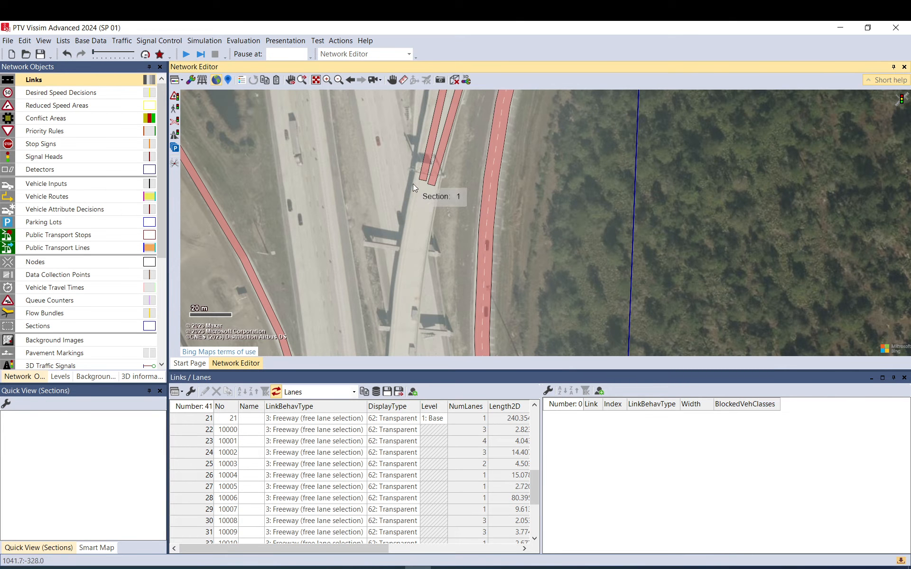
drag(425, 93, 419, 185)
click(418, 164)
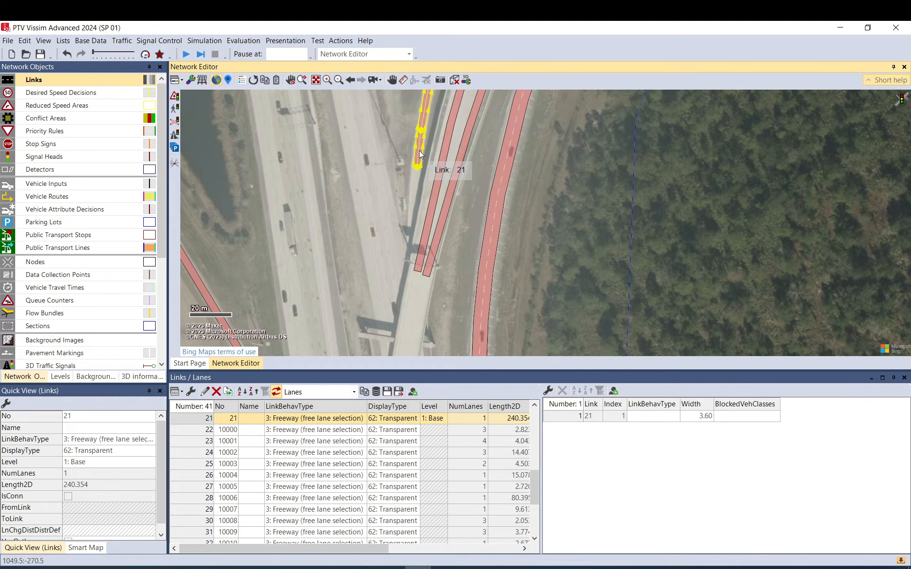
right_click(419, 154)
click(434, 336)
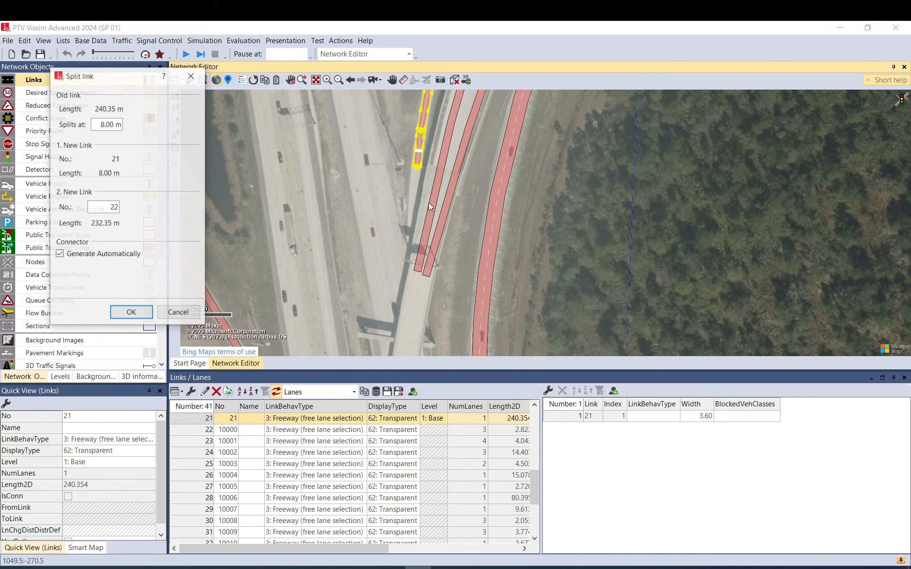
click(132, 313)
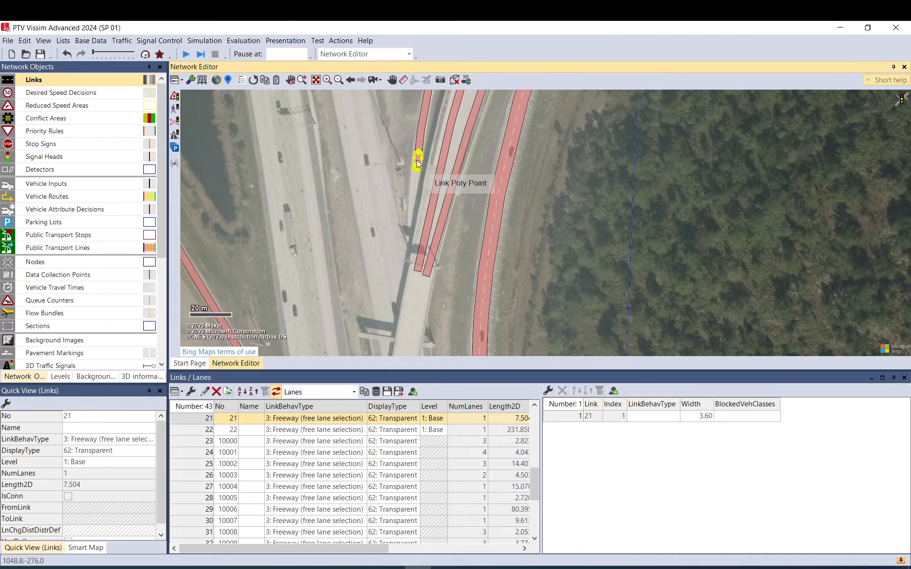
Set the number of lanes of the short link 21 to 2.
double_click(418, 164)
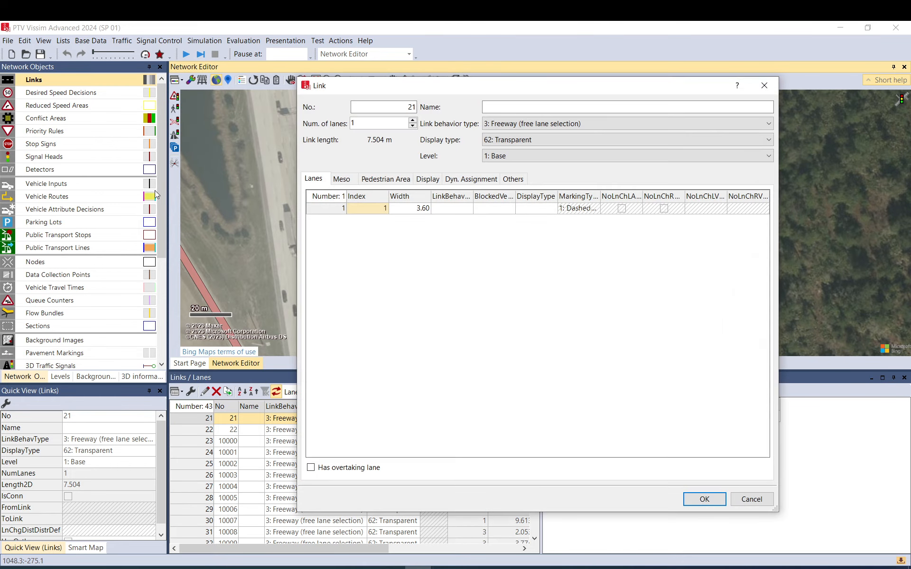
click(412, 121)
click(712, 503)
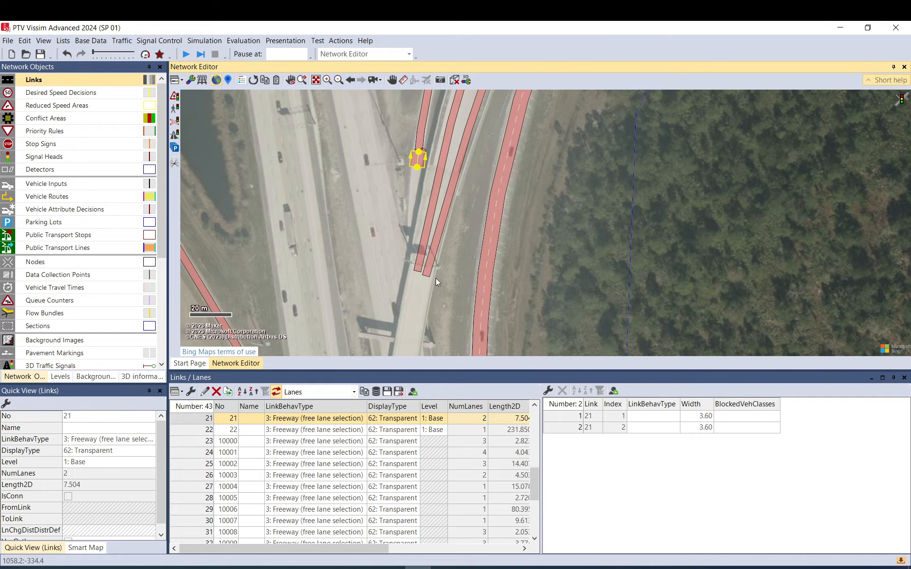
Move the two-lane link 21 upstream onto the bridge ramp and align it with the pavement, about 12.4 m long.
drag(415, 137, 407, 264)
drag(434, 298, 406, 213)
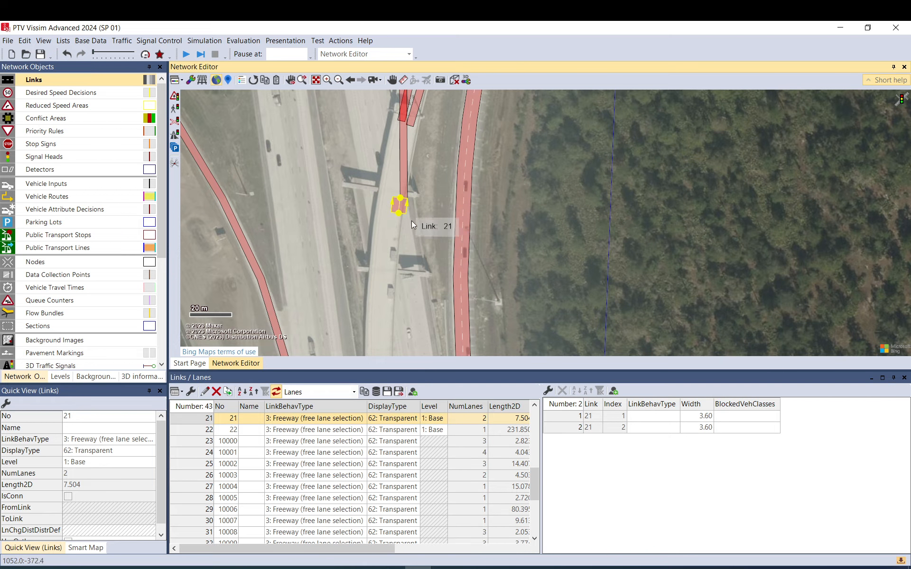
scroll(420, 274, up, 2)
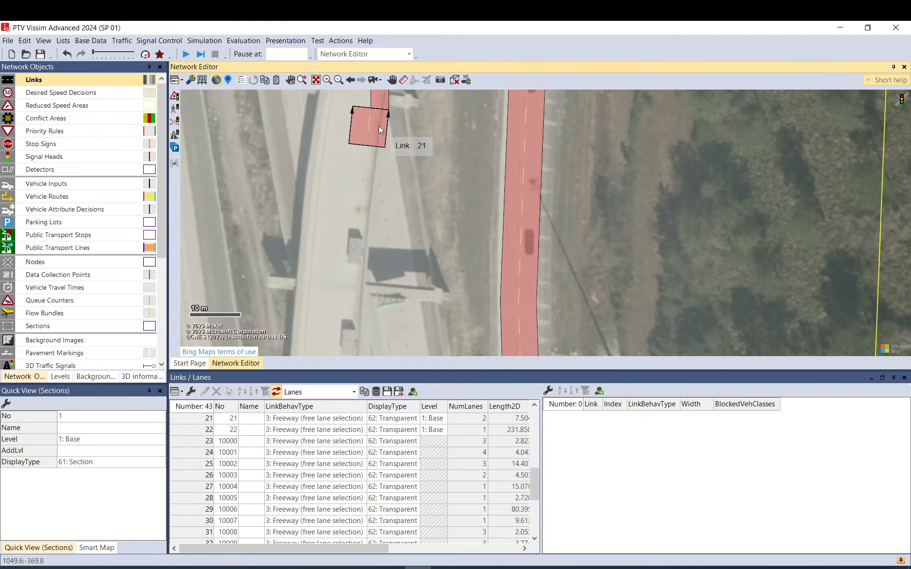
drag(379, 126, 411, 259)
drag(408, 297, 380, 303)
click(523, 295)
drag(493, 303, 477, 161)
drag(366, 167, 395, 160)
drag(463, 281, 467, 143)
drag(481, 263, 455, 277)
Reduce link 21 on the bridge ramp to 1 lane.
scroll(451, 177, down, 2)
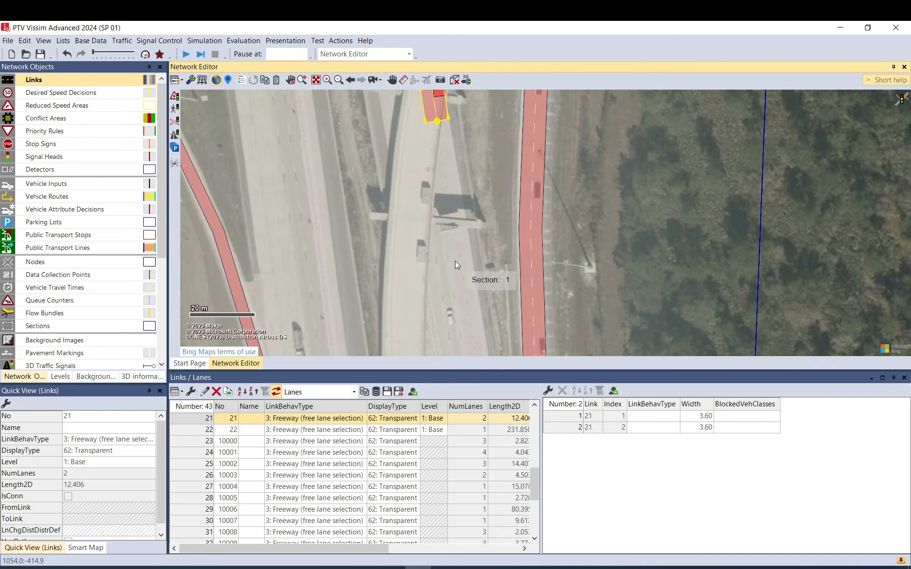
scroll(455, 261, up, 2)
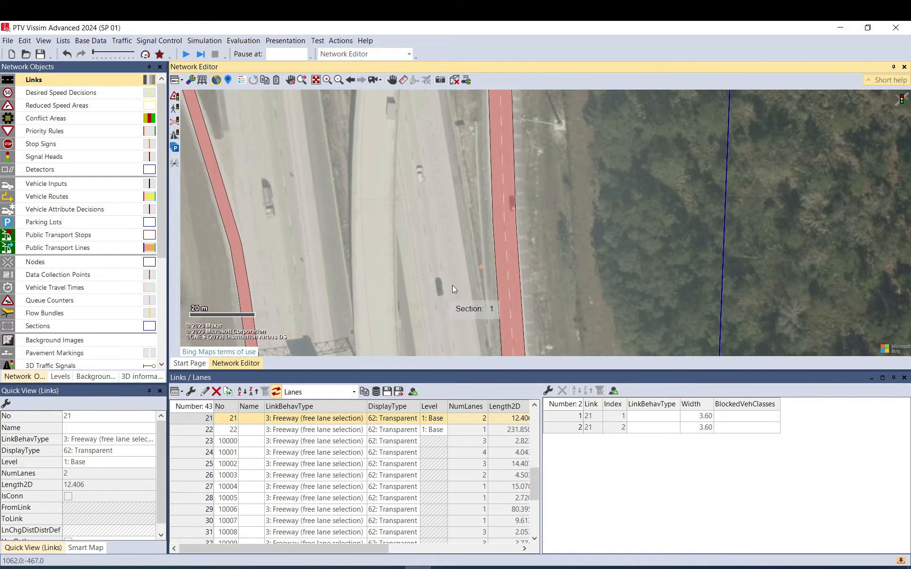
drag(425, 144, 442, 346)
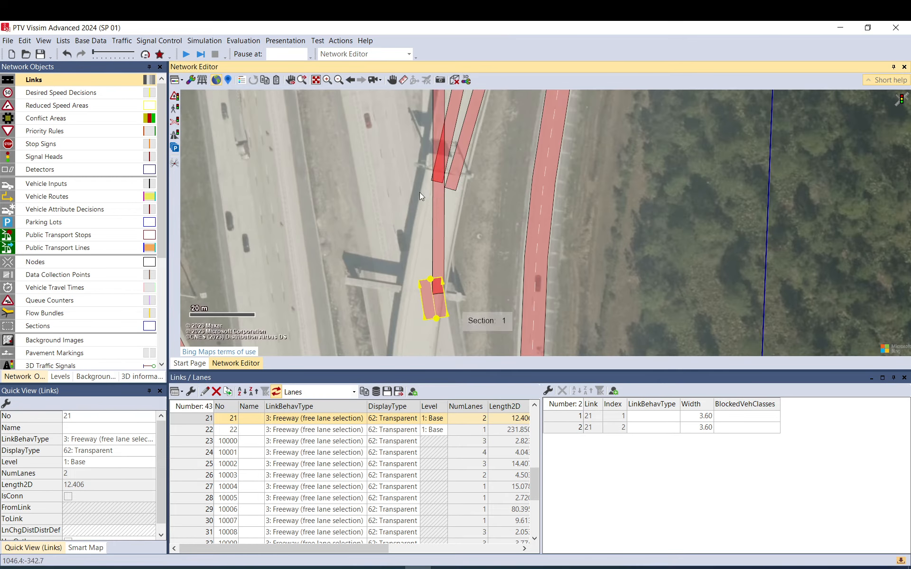
double_click(428, 308)
click(412, 125)
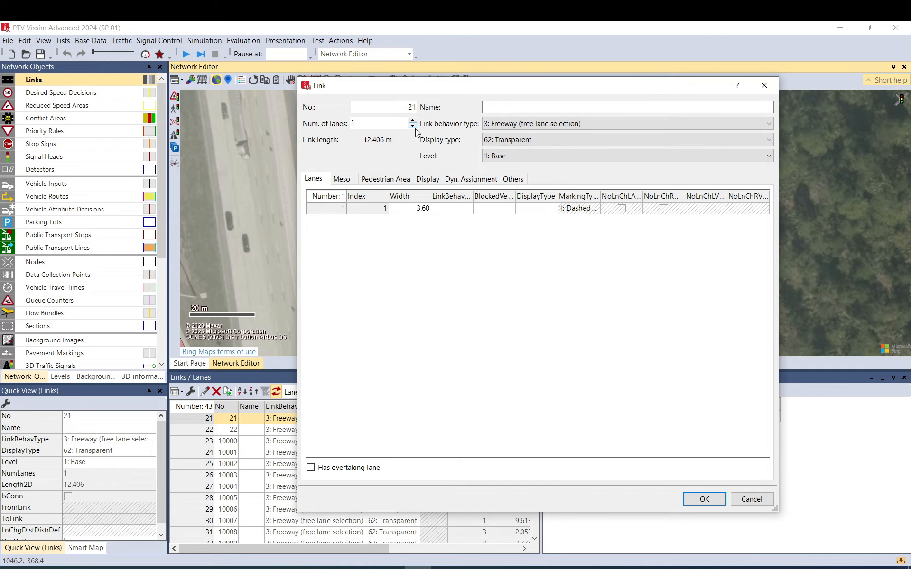
click(704, 500)
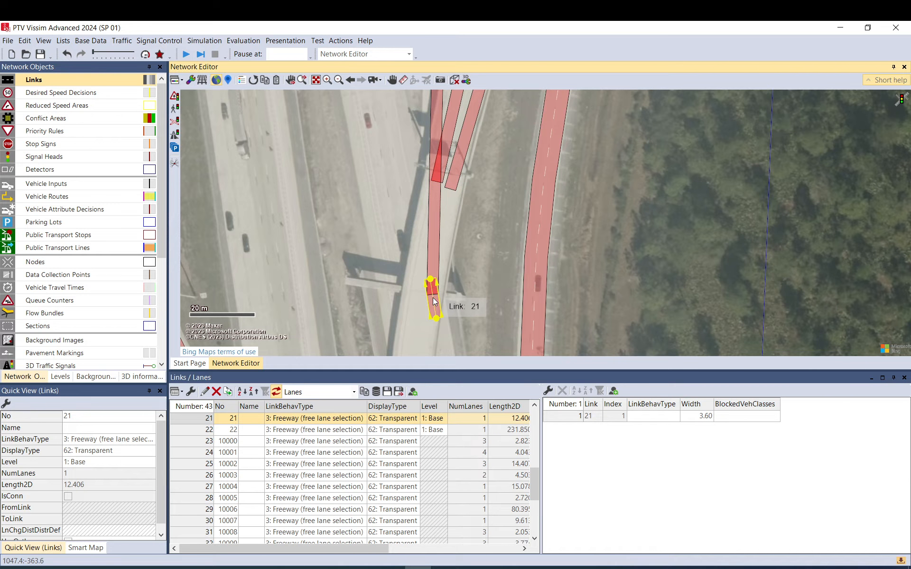
Delete the short link 21 together with its connector to link 22.
mouse_move(432, 279)
mouse_down()
mouse_move(432, 222)
mouse_move(424, 269)
mouse_up()
key(Delete)
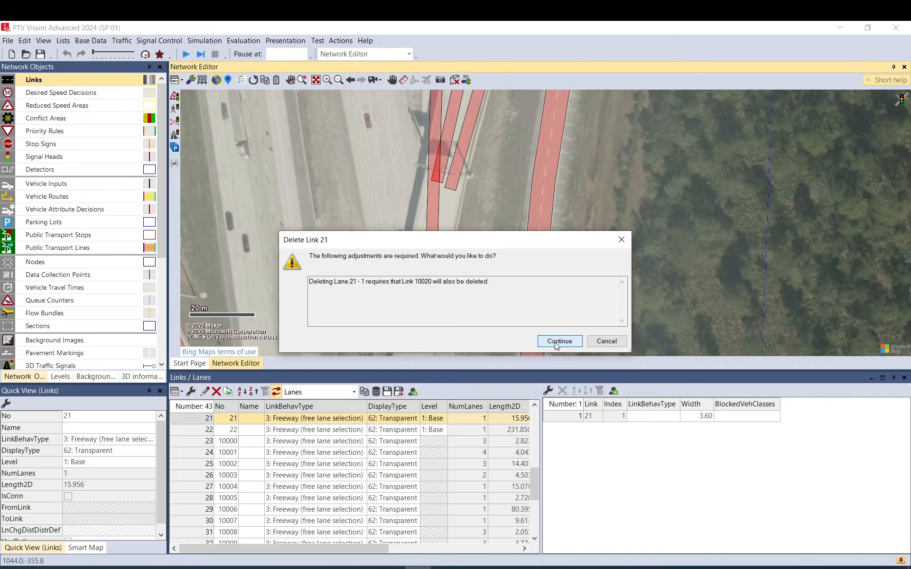
click(557, 343)
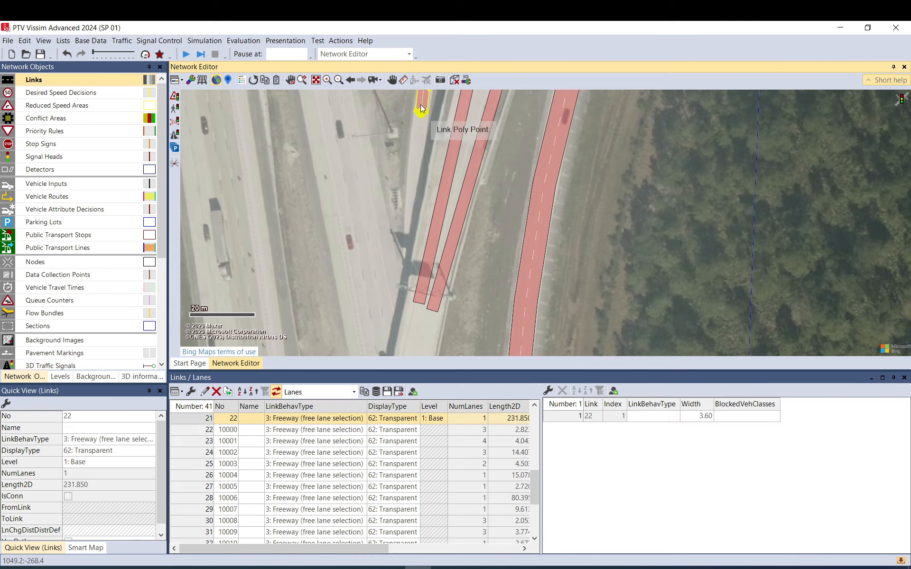
Extend link 22's upstream start back along the bridge ramp past link 18 and adjust its bend, reaching about 326 m length.
drag(422, 101, 414, 281)
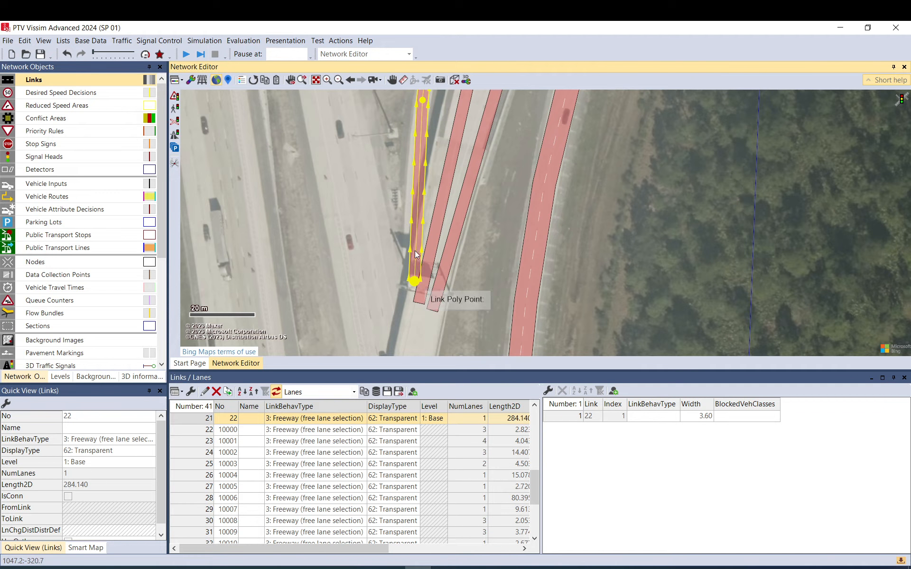
drag(421, 178, 416, 192)
drag(436, 300, 382, 244)
drag(384, 196, 375, 173)
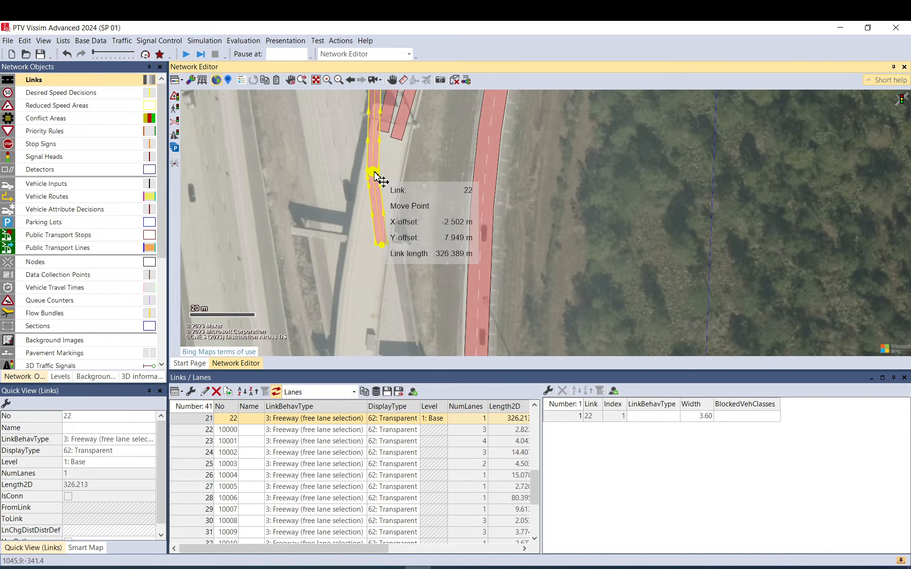
click(430, 171)
Look over the interchange from the southern freeway approach to the northwestern ramps, checking which ramp links remain unfinished.
drag(404, 271, 404, 119)
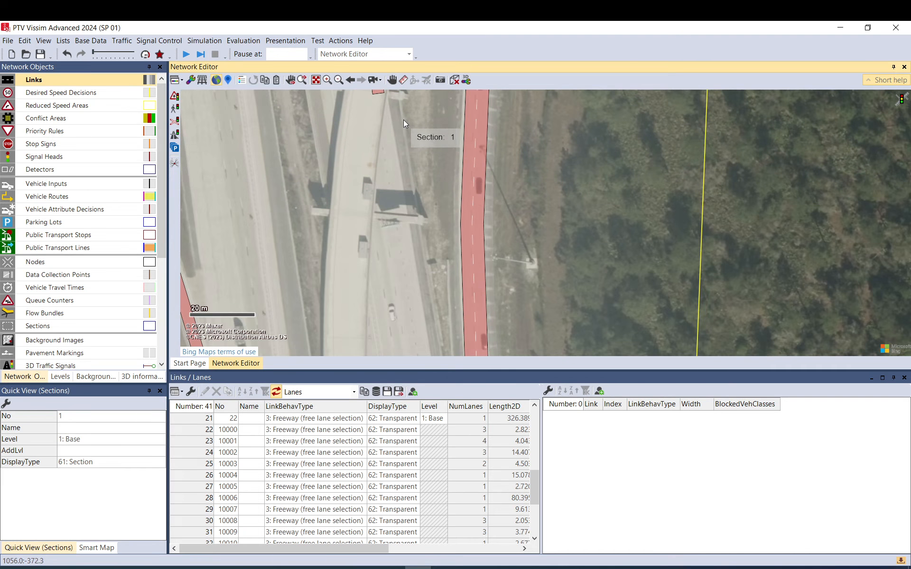
scroll(403, 120, down, 2)
scroll(374, 235, down, 5)
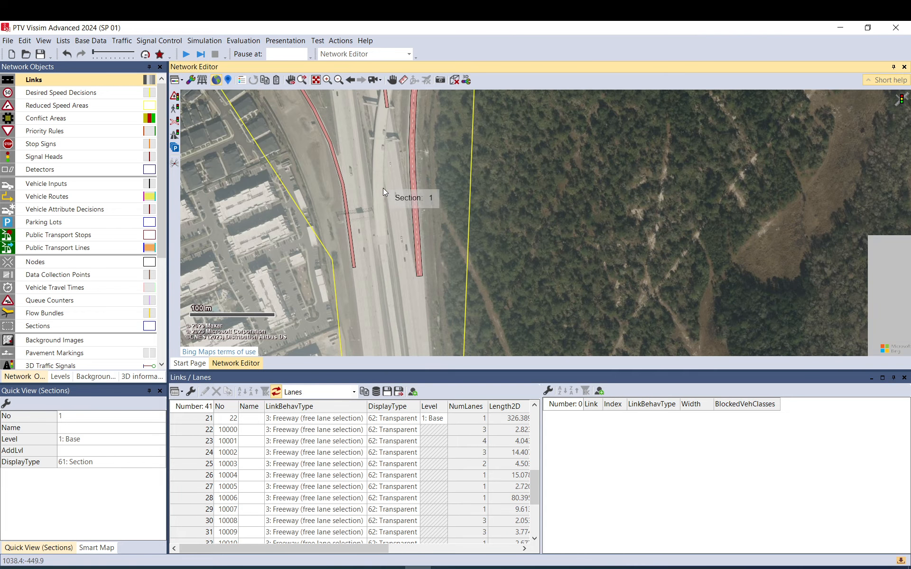
drag(452, 299, 465, 189)
drag(378, 157, 435, 368)
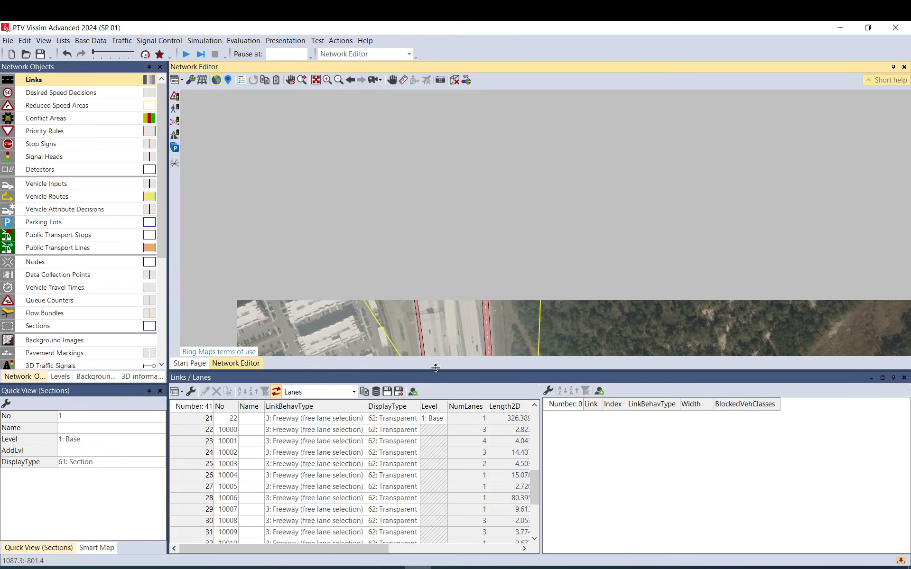
drag(399, 176, 438, 403)
drag(395, 156, 584, 285)
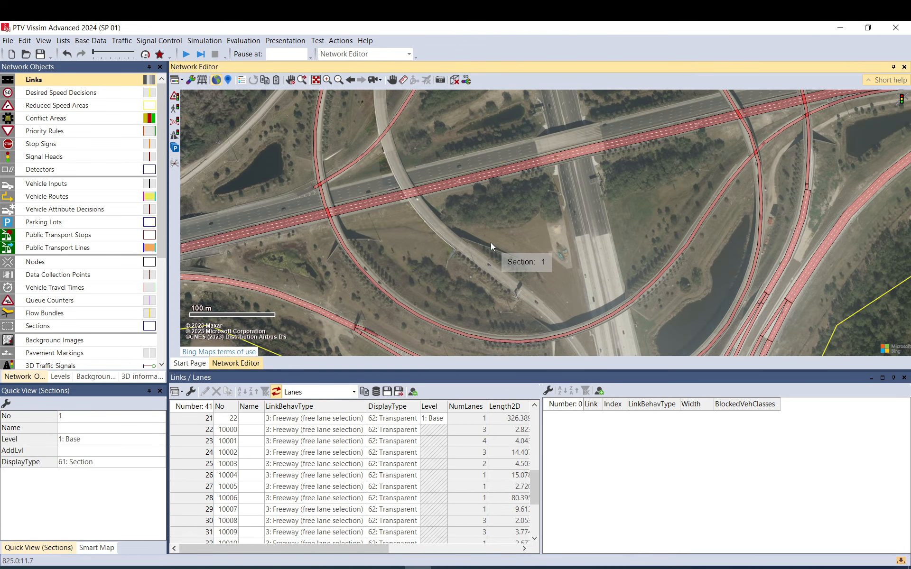
scroll(477, 204, down, 3)
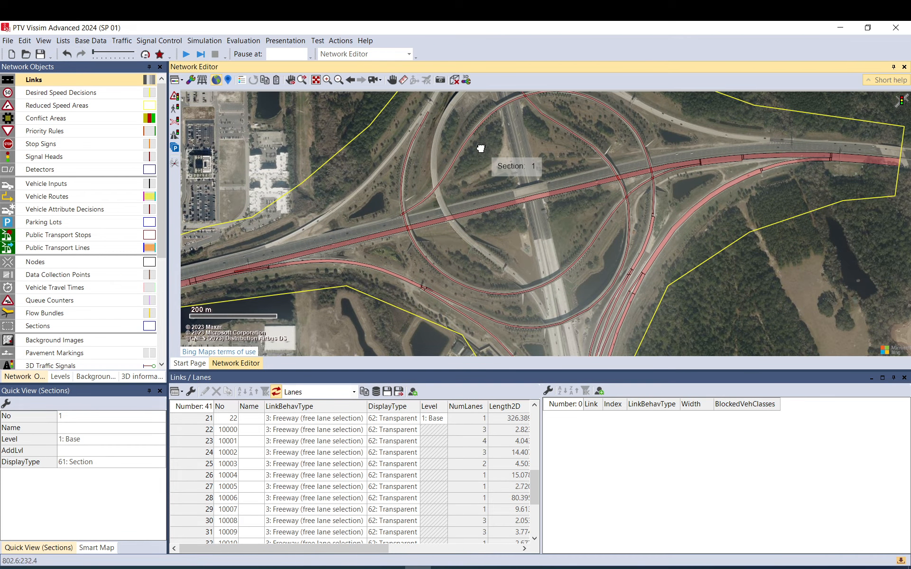
drag(481, 147, 398, 240)
Extend link 10's upstream start back along the northwestern ramp to the diverge, making the link about 1164.5 m long.
scroll(343, 198, up, 2)
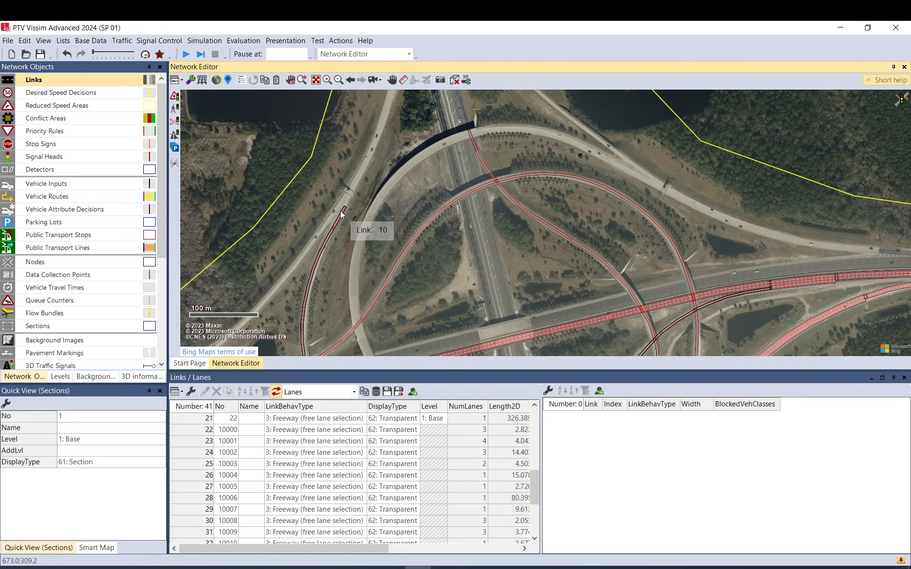
scroll(340, 211, up, 4)
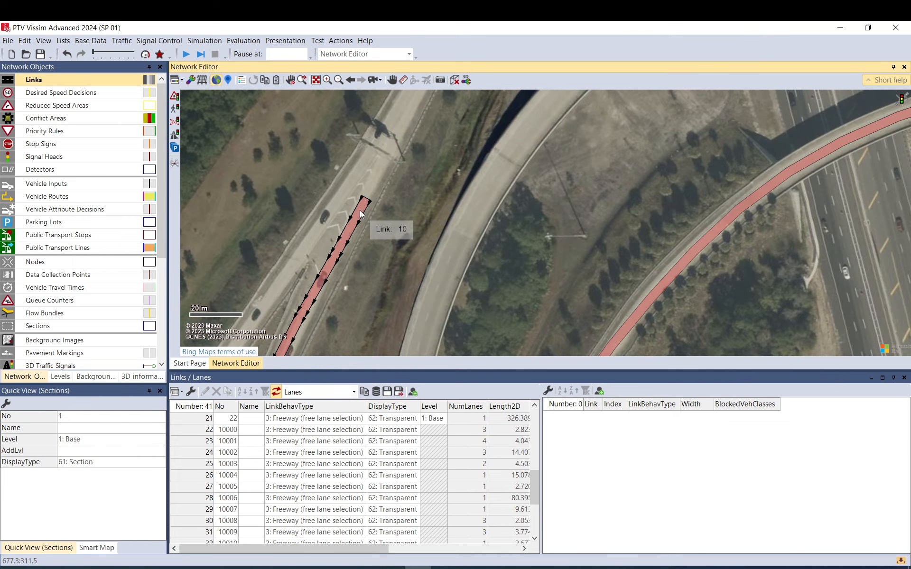
click(360, 214)
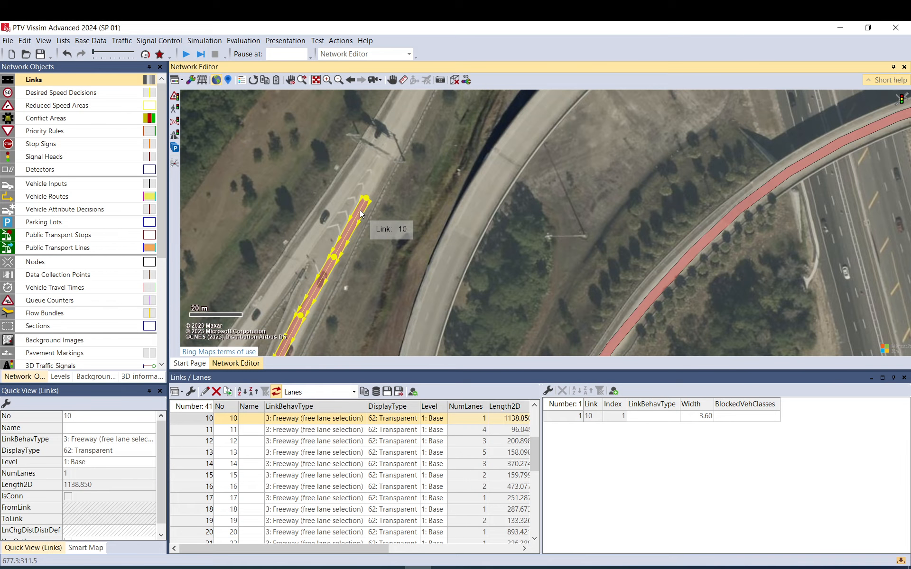
drag(366, 199, 406, 142)
scroll(396, 125, up, 1)
click(421, 172)
Shift four points of link 10 below the diverge to smooth its curve along the ramp, giving a length of about 1164 m.
scroll(421, 172, down, 4)
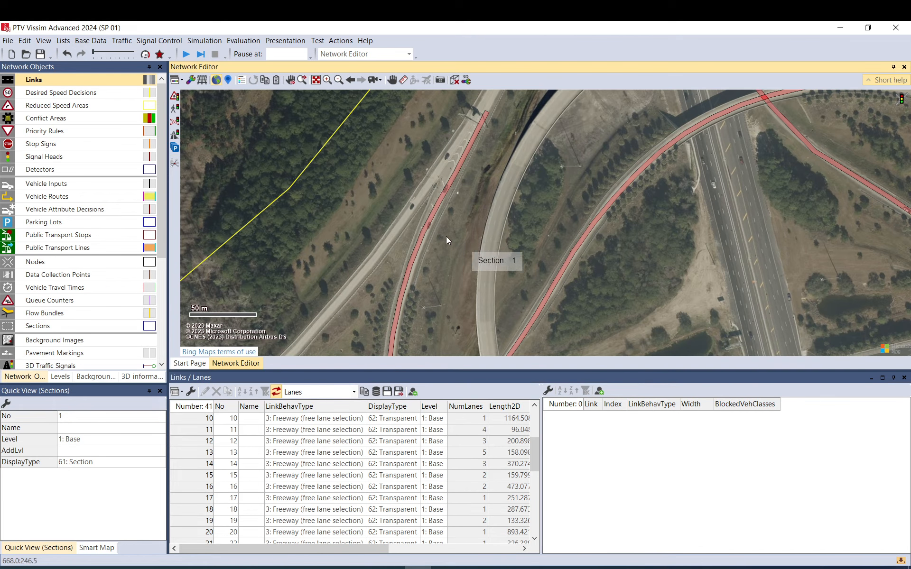
scroll(425, 237, up, 4)
click(426, 235)
drag(426, 235, 428, 234)
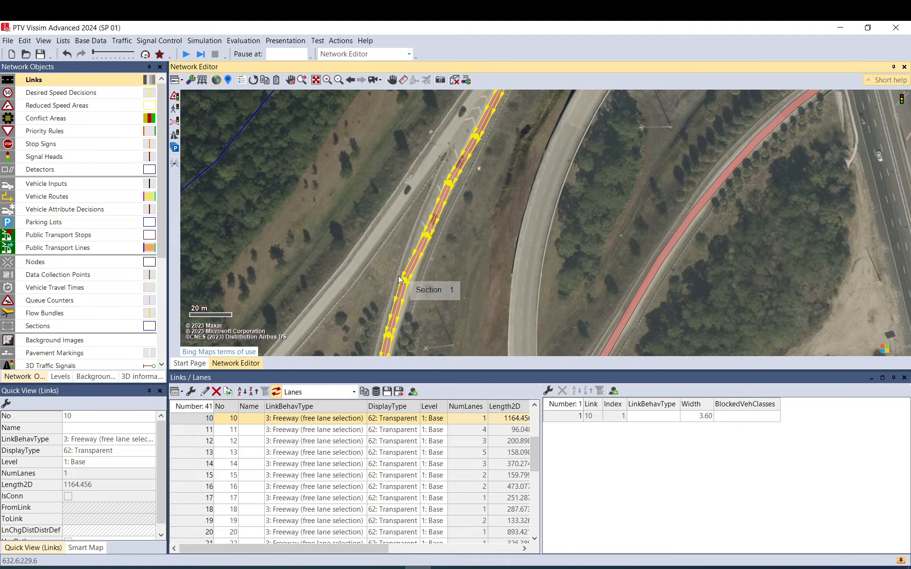
drag(404, 283, 408, 289)
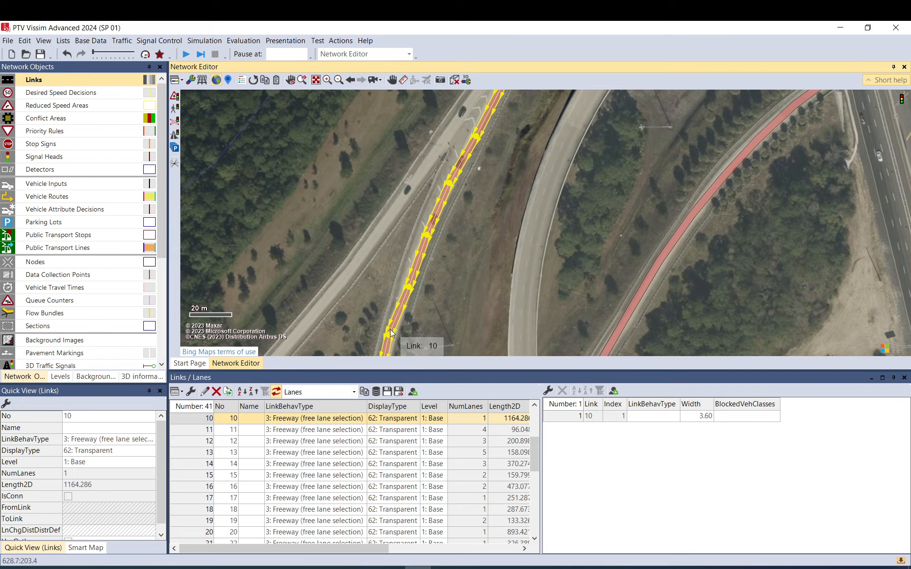
drag(389, 337, 393, 333)
click(494, 160)
drag(494, 109, 452, 210)
click(413, 274)
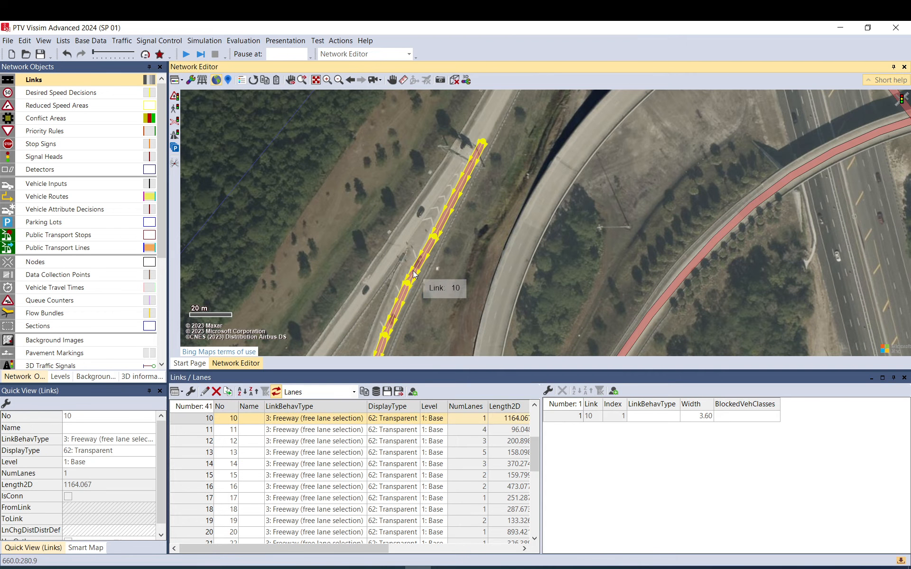
drag(409, 283, 413, 281)
click(472, 240)
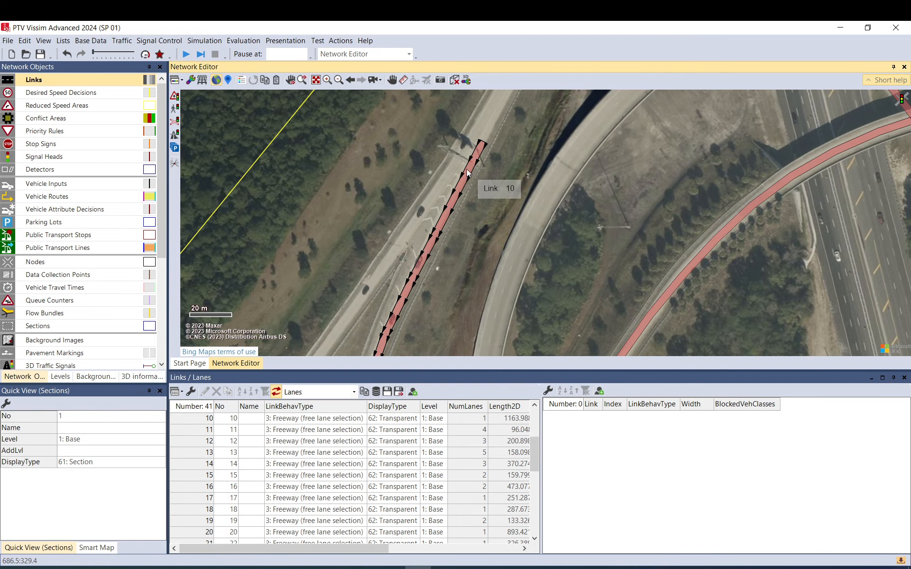
scroll(465, 167, down, 2)
scroll(465, 167, down, 5)
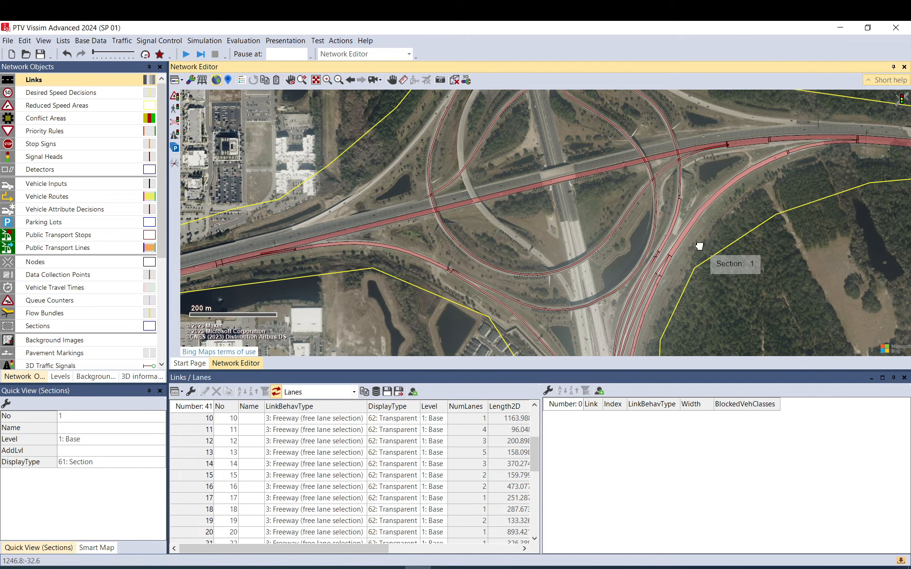
Pull link 10's downstream end back at the eastern freeway merge and shift three points onto the ramp's curve, giving a length of about 1158 m.
drag(699, 246, 641, 237)
scroll(707, 141, up, 2)
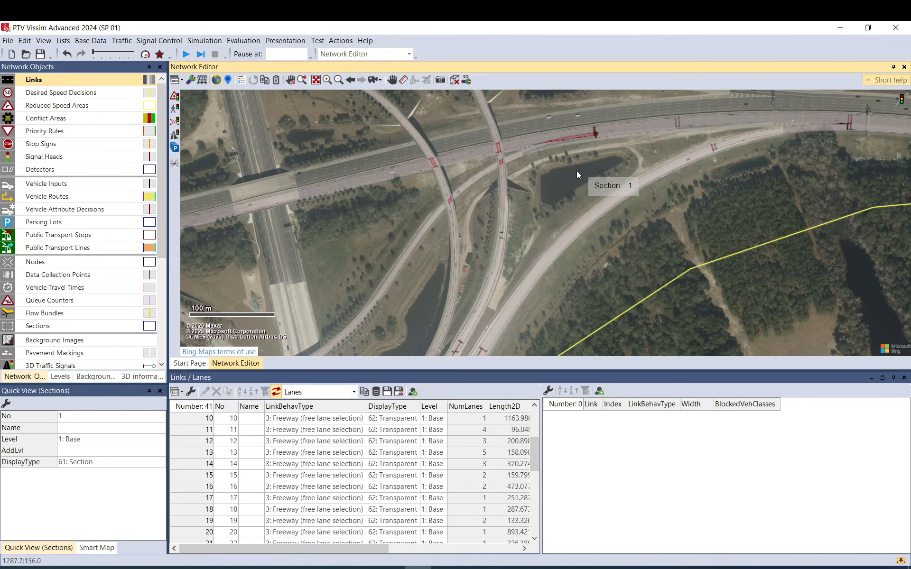
scroll(518, 186, up, 2)
scroll(400, 274, up, 2)
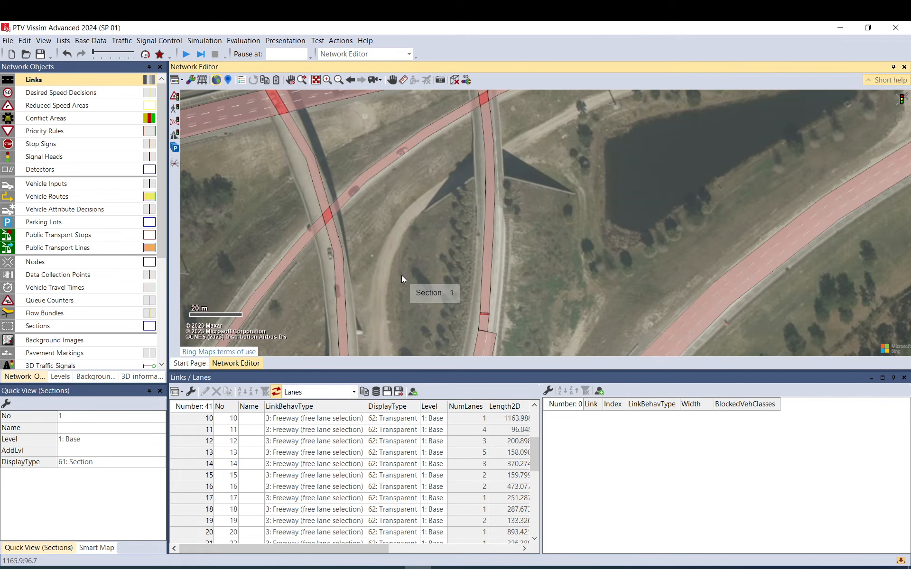
drag(400, 275, 428, 149)
drag(399, 294, 426, 194)
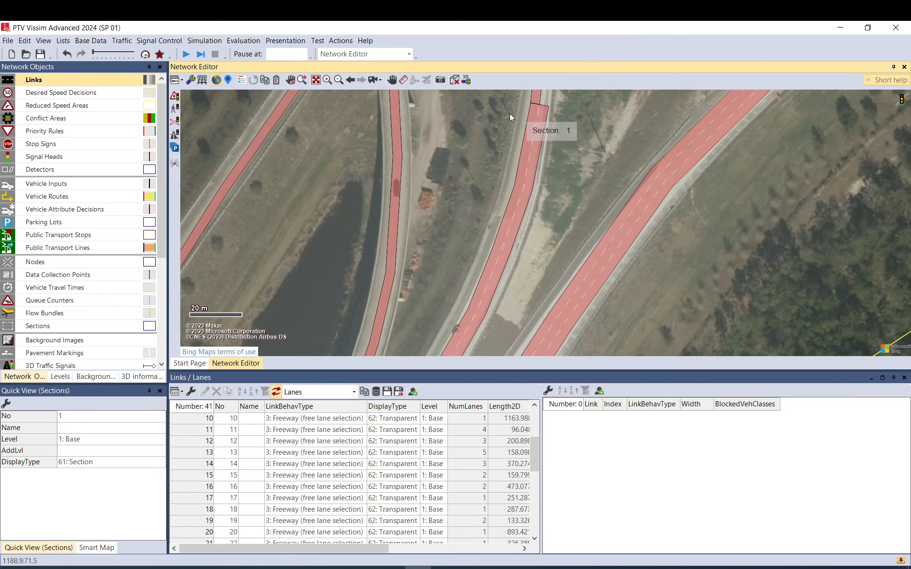
drag(505, 118, 345, 303)
drag(554, 153, 383, 342)
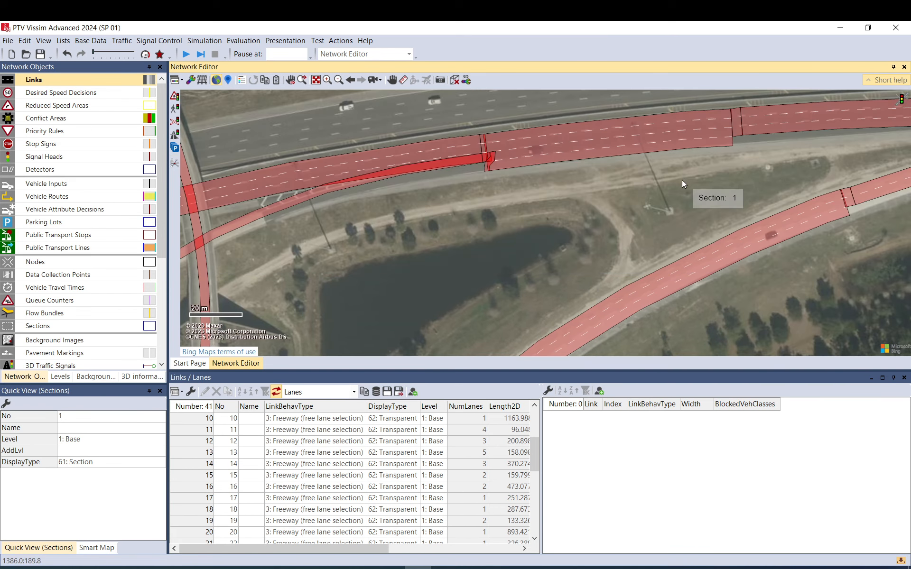
click(392, 172)
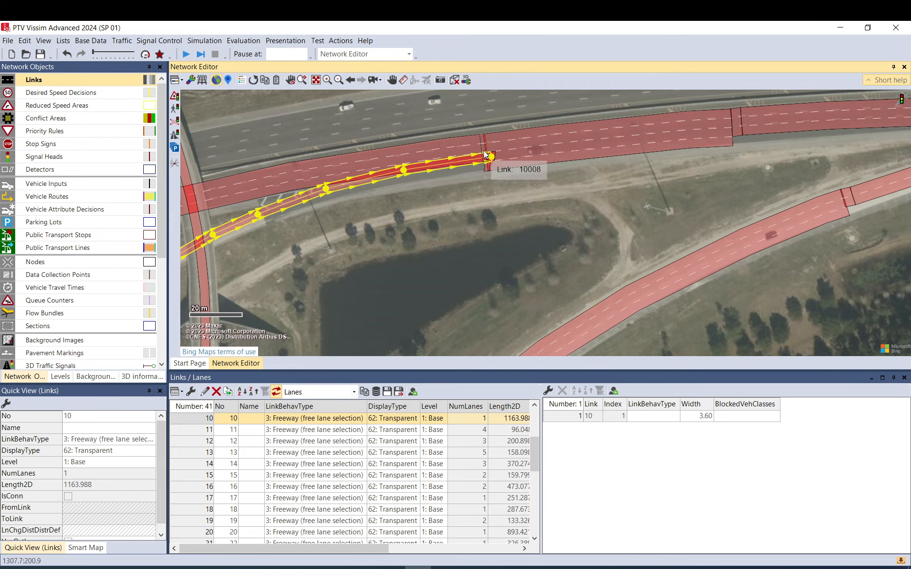
drag(491, 157, 479, 166)
drag(405, 173, 406, 180)
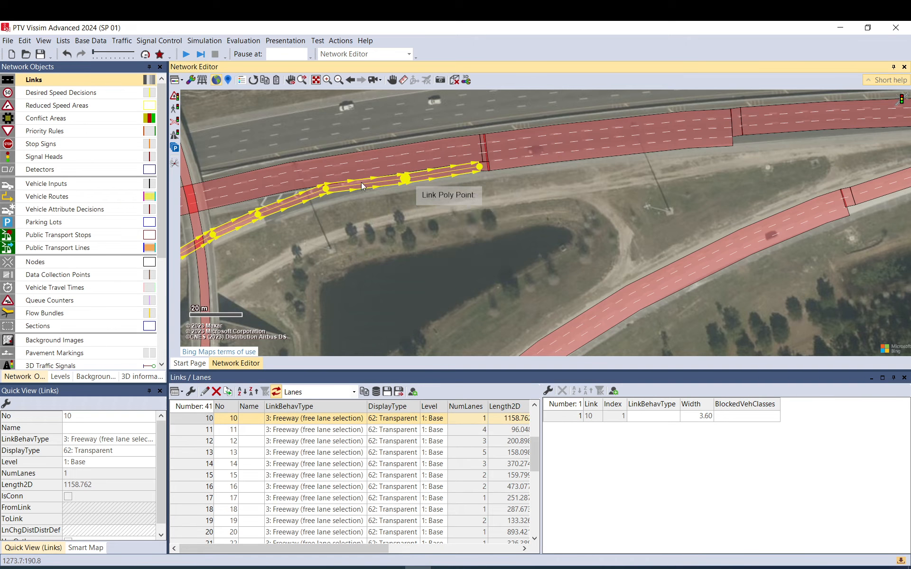
drag(327, 190, 324, 199)
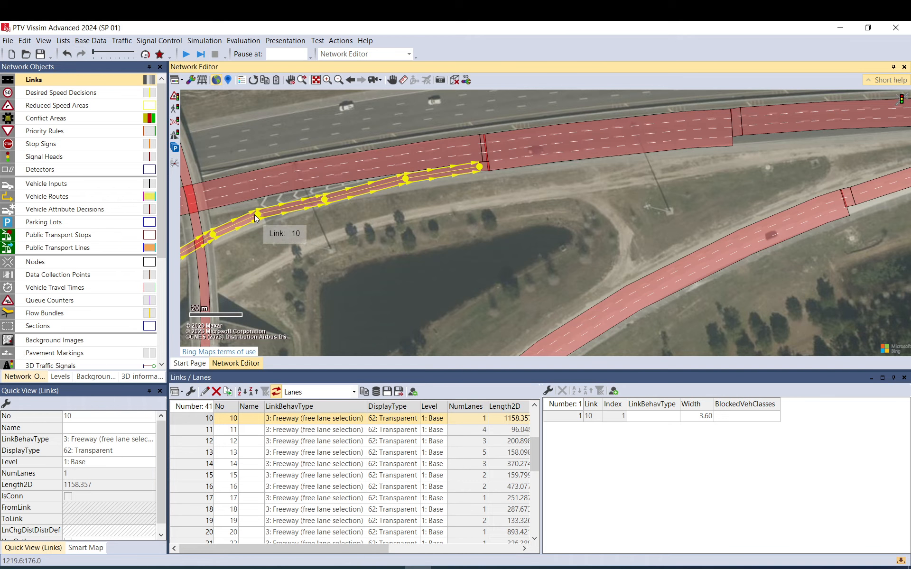
drag(257, 214, 265, 216)
click(313, 237)
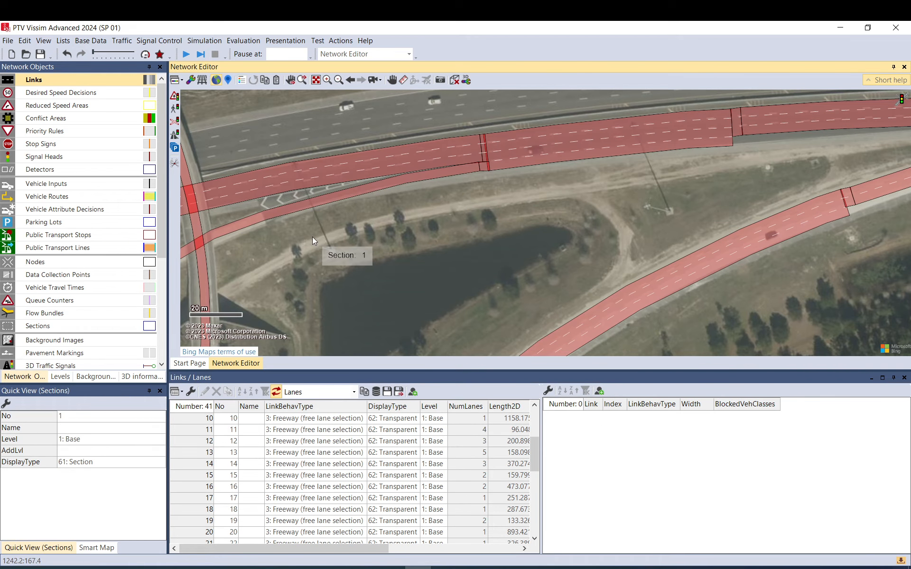
Duplicate link 10 at the northwestern diverge and offset the copy to its west beside the diverging ramp.
drag(434, 206, 437, 203)
scroll(516, 193, down, 2)
drag(332, 139, 650, 183)
drag(418, 140, 585, 174)
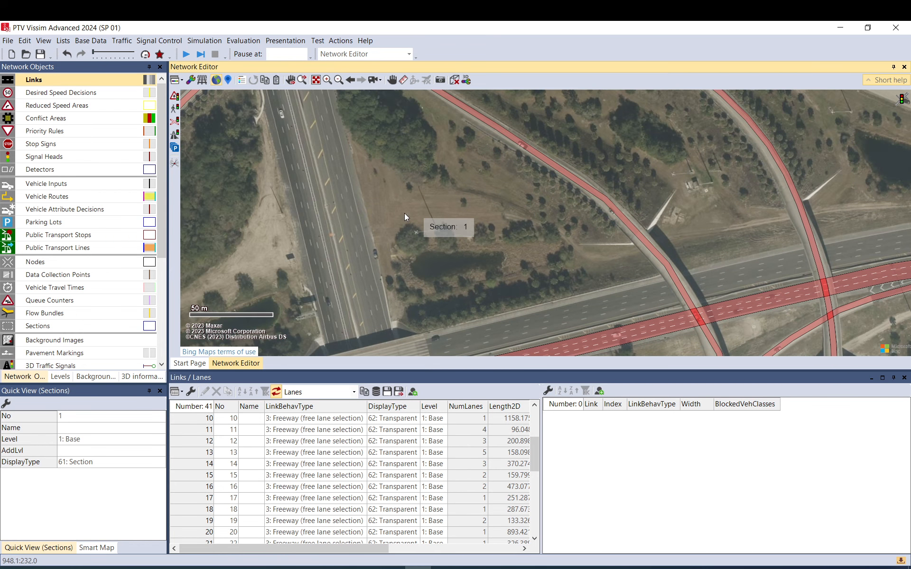
scroll(404, 212, down, 2)
drag(235, 160, 472, 206)
drag(317, 223, 366, 205)
click(416, 148)
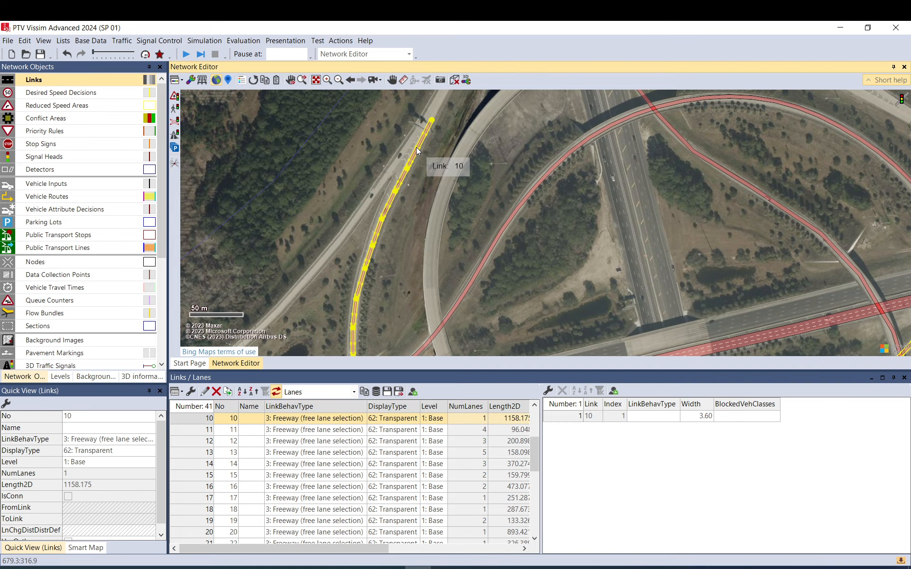
right_click(417, 147)
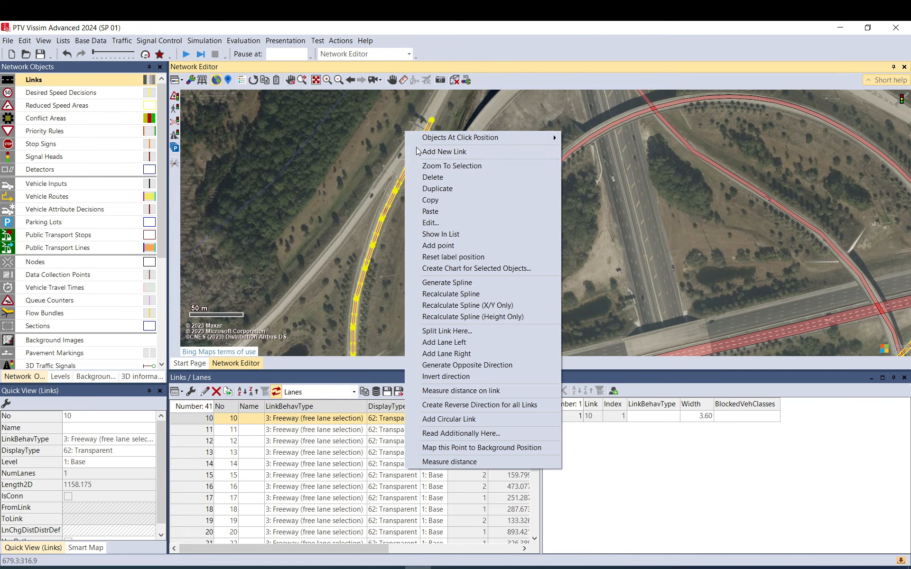
click(430, 189)
drag(403, 176, 385, 161)
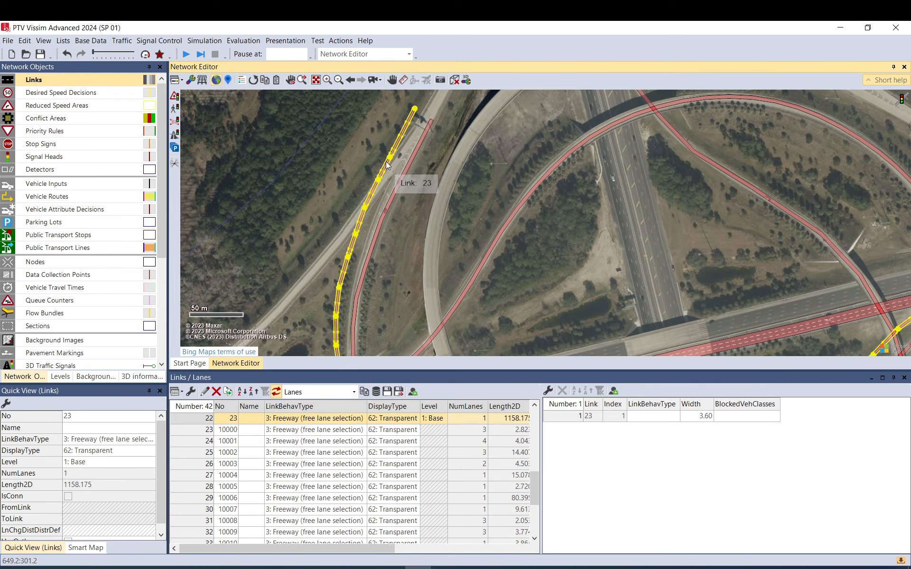
Cut the copied link 23 back to the short stretch below the diverge and align its upstream part with the western ramp, about 146 m long.
scroll(390, 159, down, 2)
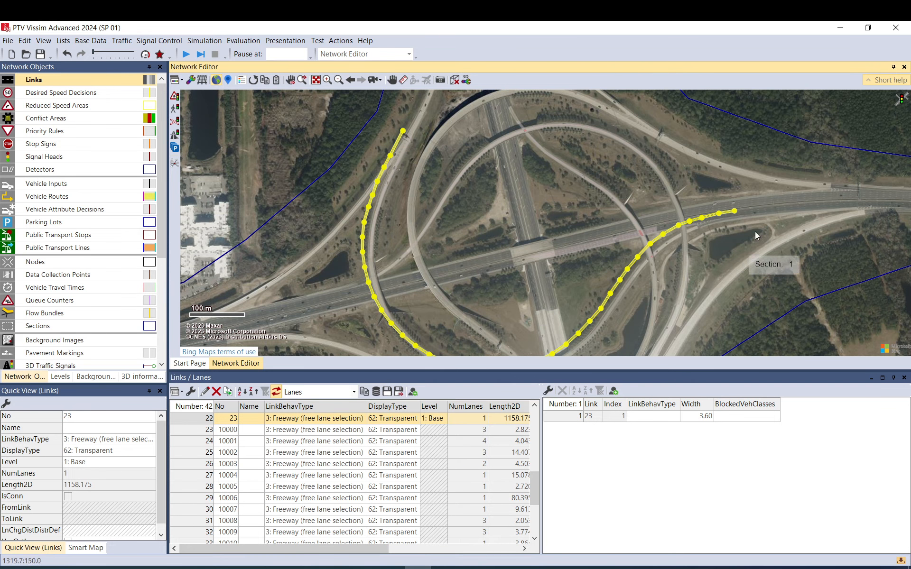
drag(734, 211, 366, 202)
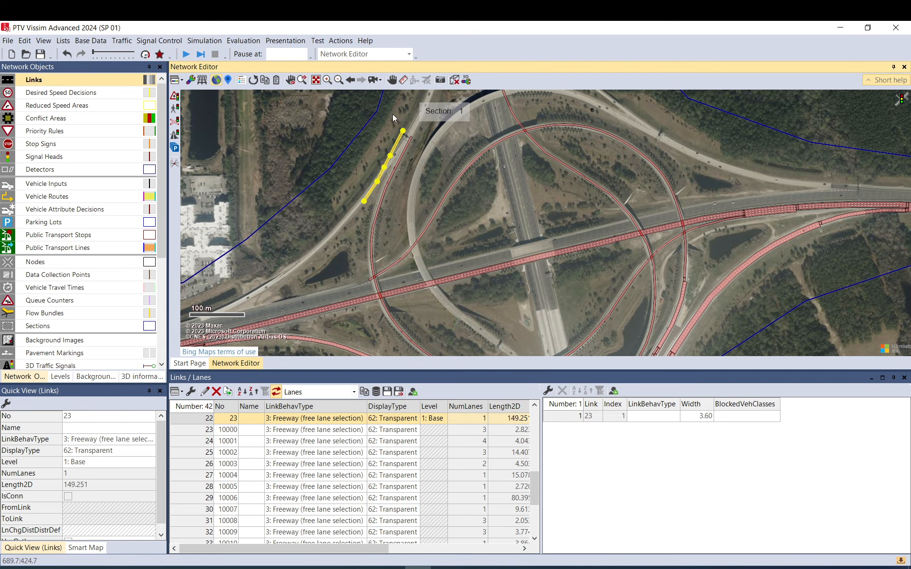
scroll(396, 144, up, 4)
scroll(446, 202, up, 2)
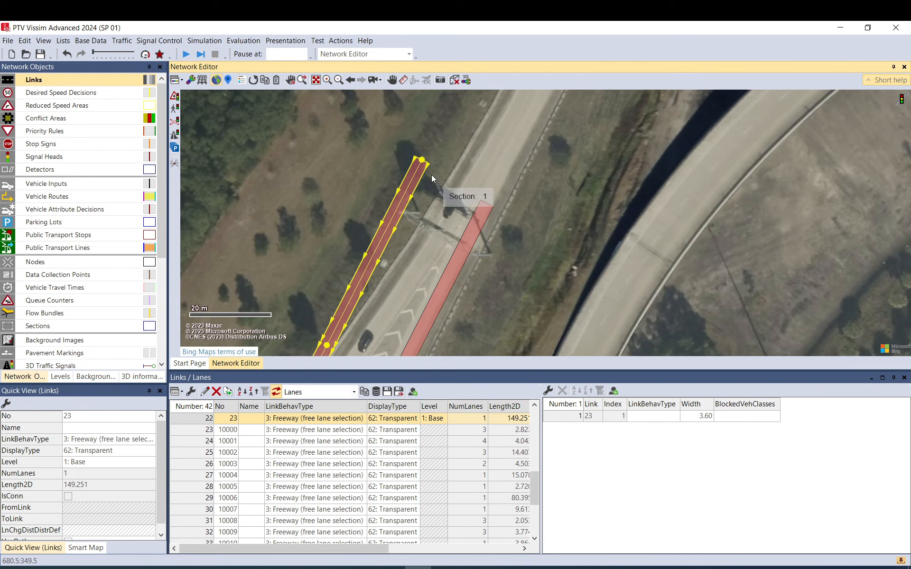
drag(426, 164, 466, 207)
drag(327, 344, 385, 320)
click(372, 215)
Shift the bend points of link 23 below the diverge to follow the western ramp, giving a length of about 148 m.
drag(333, 294, 437, 110)
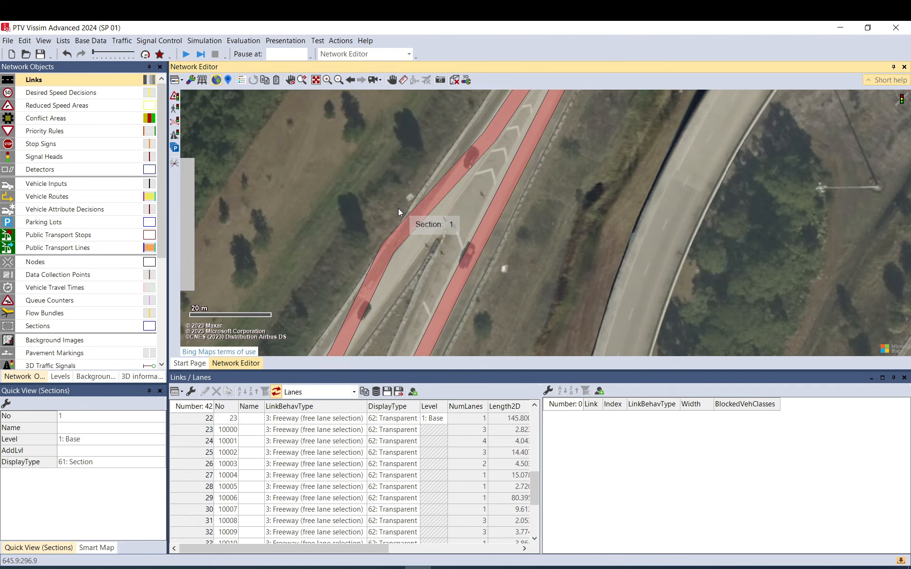
scroll(393, 223, down, 1)
click(393, 243)
drag(397, 243, 411, 251)
drag(344, 263, 439, 47)
drag(370, 231, 364, 230)
Extend link 23's downstream end southwest along the ramp to the freeway merge and shape its curve, reaching about 520 m length.
drag(386, 268, 508, 156)
scroll(507, 156, down, 1)
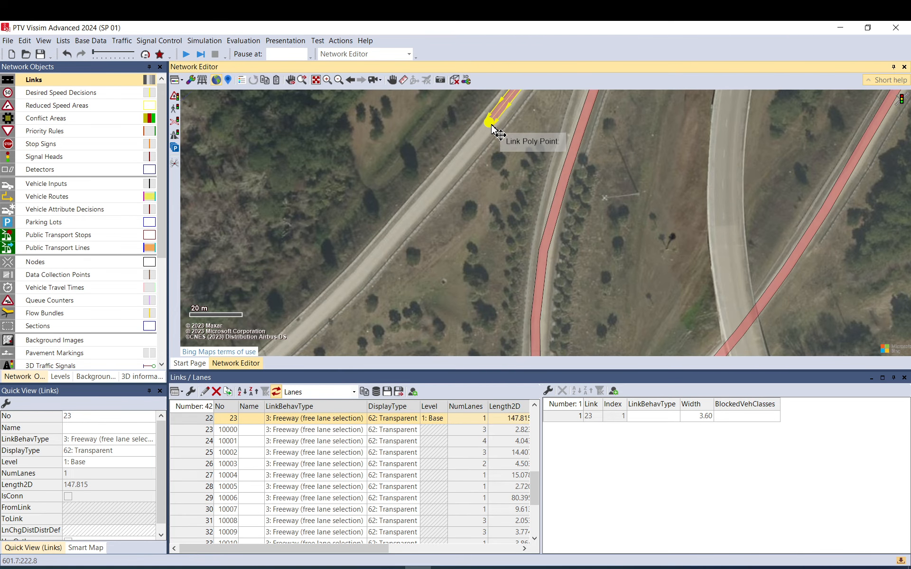
drag(489, 123, 309, 324)
drag(343, 290, 356, 285)
drag(409, 221, 418, 214)
scroll(474, 151, down, 2)
drag(345, 291, 568, 173)
drag(619, 120, 497, 211)
mouse_move(532, 184)
mouse_down()
mouse_move(554, 187)
mouse_move(547, 182)
mouse_up()
drag(582, 152, 587, 149)
click(430, 216)
Extend link 23's downstream end into the merge lane and adjust its bends to the imagery, reaching about 561 m length.
drag(373, 270, 454, 226)
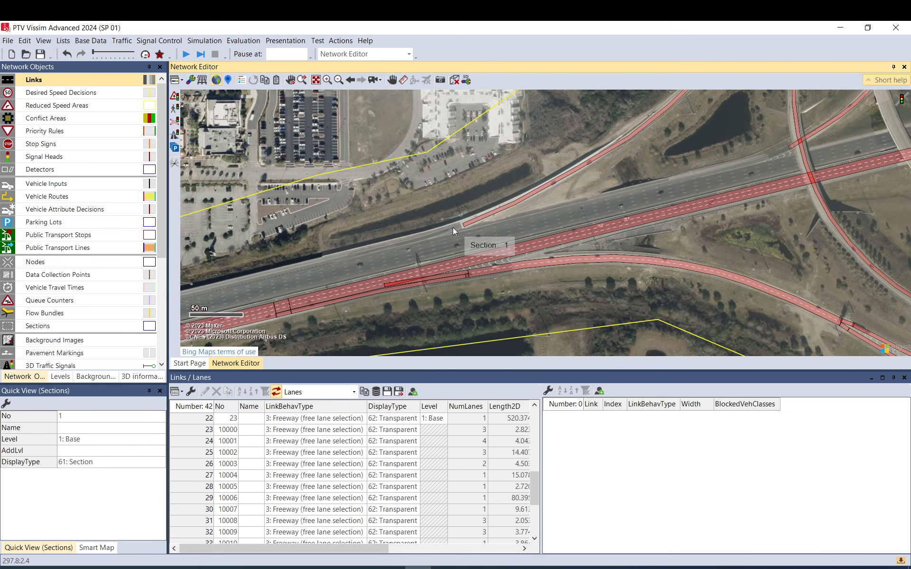
scroll(349, 267, up, 3)
mouse_move(372, 261)
mouse_down()
mouse_move(534, 214)
mouse_move(285, 288)
mouse_move(270, 281)
mouse_move(559, 266)
mouse_move(376, 246)
mouse_up()
click(528, 202)
drag(484, 219, 488, 219)
click(465, 194)
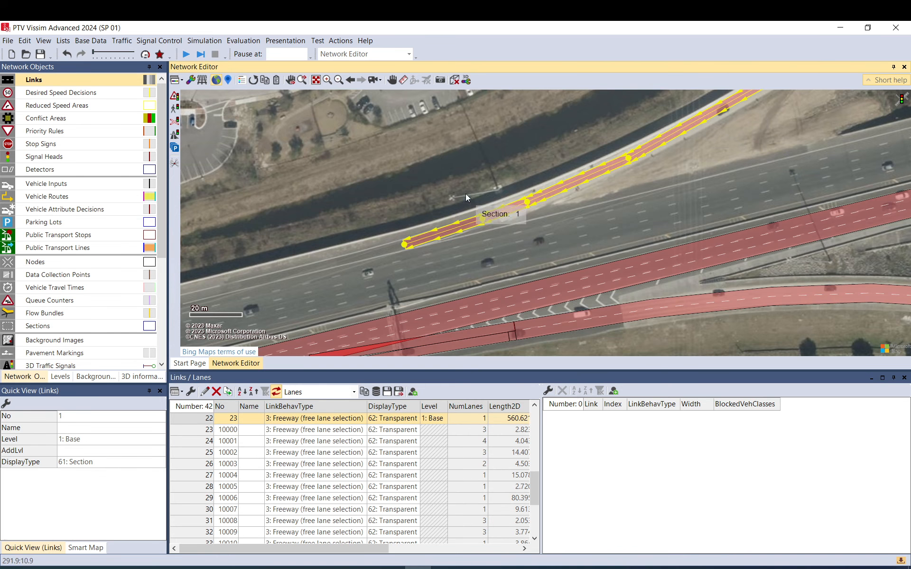
Stretch link 23's downstream end farther west along the freeway's outer lane to a length of about 650 m.
drag(326, 252, 679, 151)
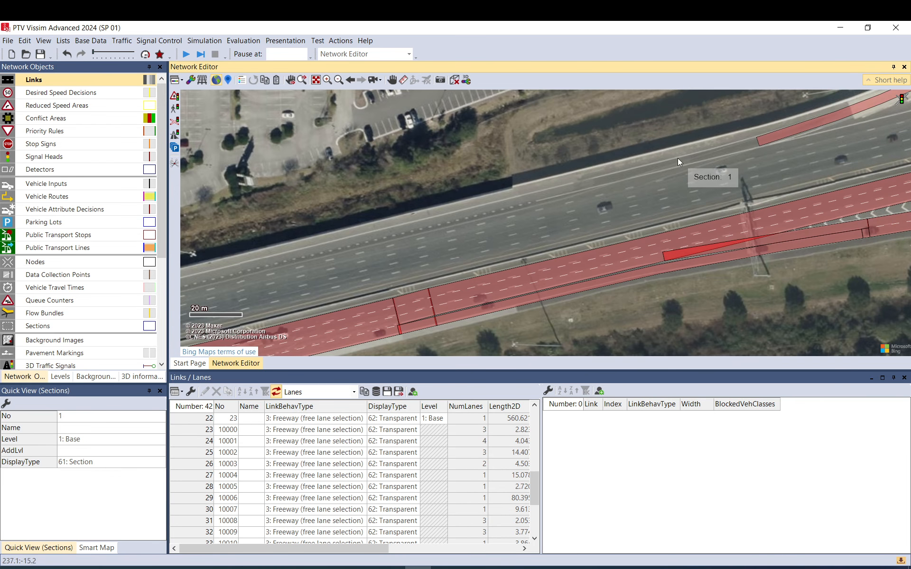
click(789, 132)
drag(758, 143, 536, 198)
click(551, 159)
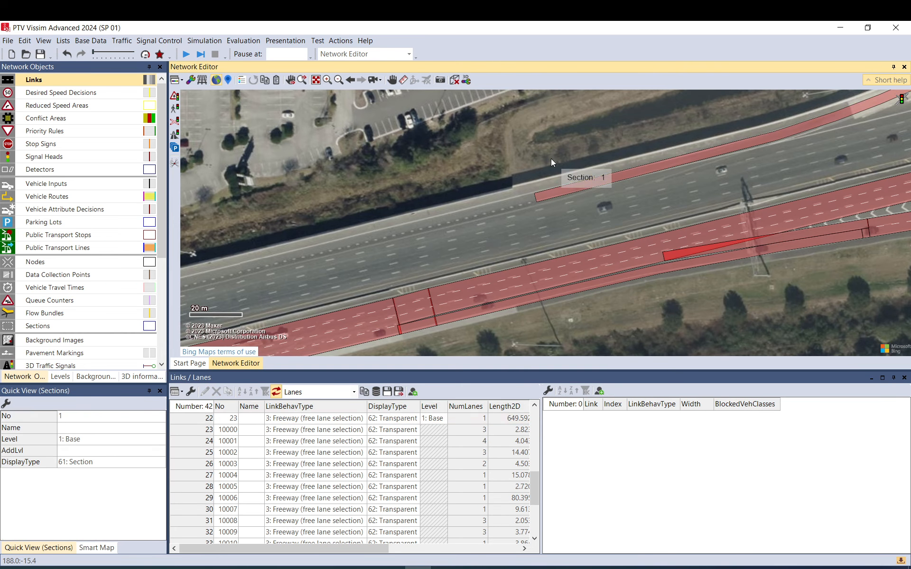
Look over the westbound freeway beyond link 23's end as far as the western ramps, checking its lane layout and merges.
drag(358, 244, 634, 162)
scroll(563, 189, down, 5)
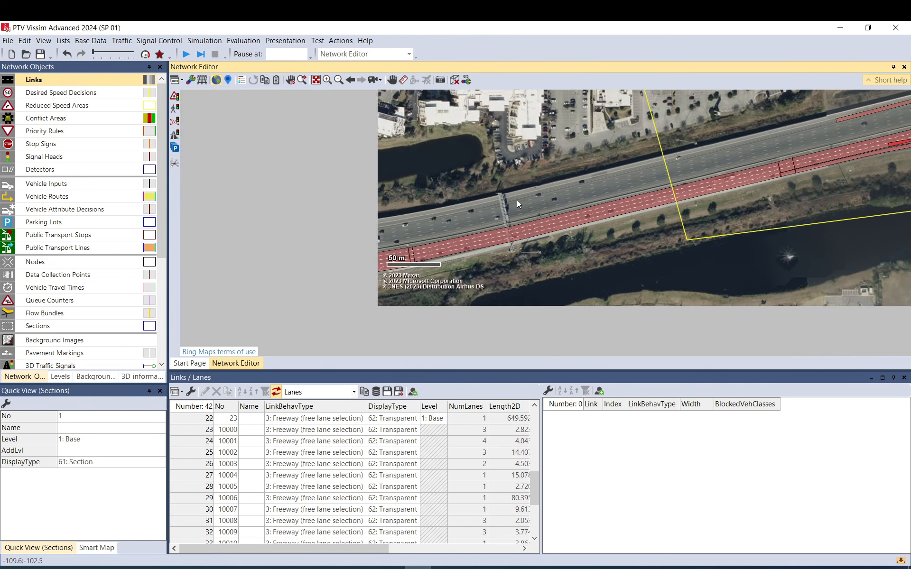
drag(388, 230, 633, 189)
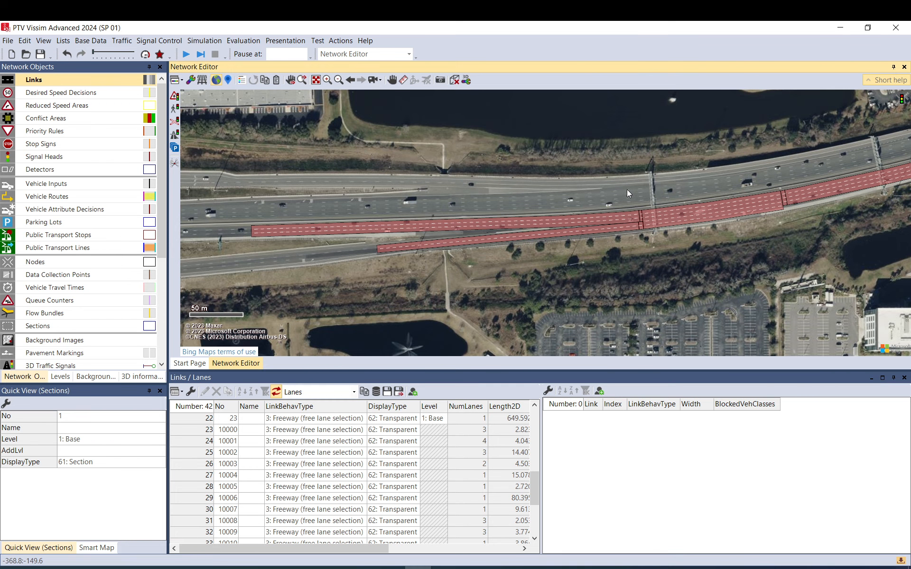
drag(783, 166, 385, 231)
drag(664, 170, 595, 192)
drag(337, 253, 686, 158)
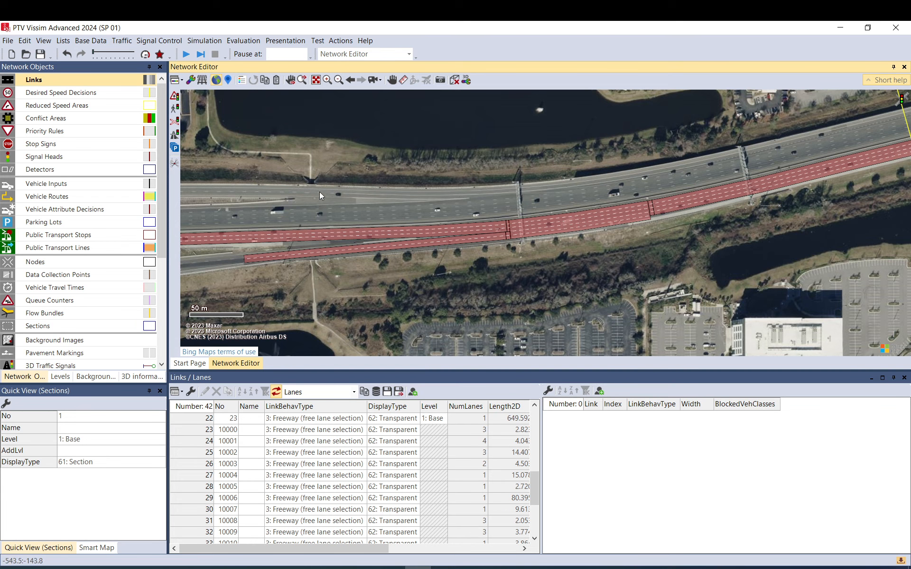
drag(517, 205, 605, 187)
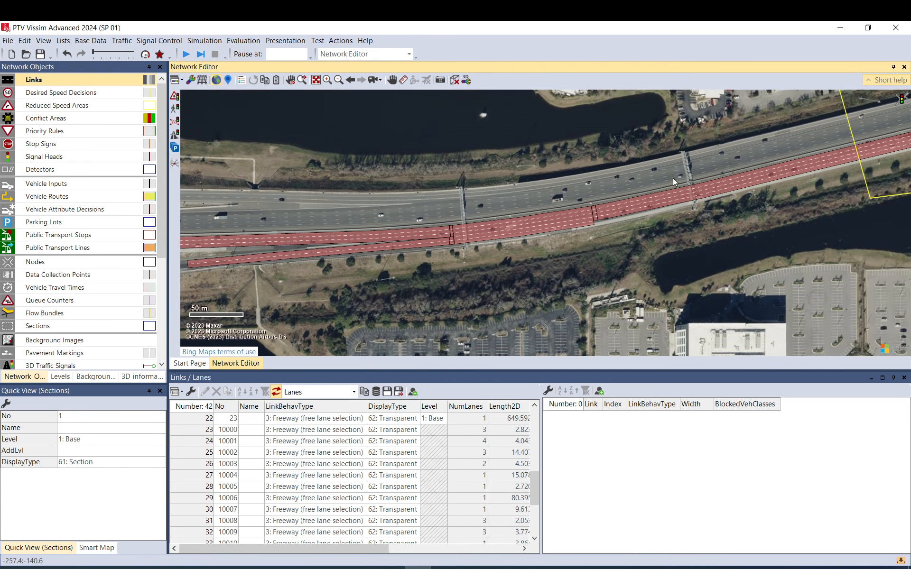
drag(393, 224, 646, 154)
Split link 23 near its downstream end at 640.66 m into links 23 and 21, with the connector generated automatically.
click(657, 143)
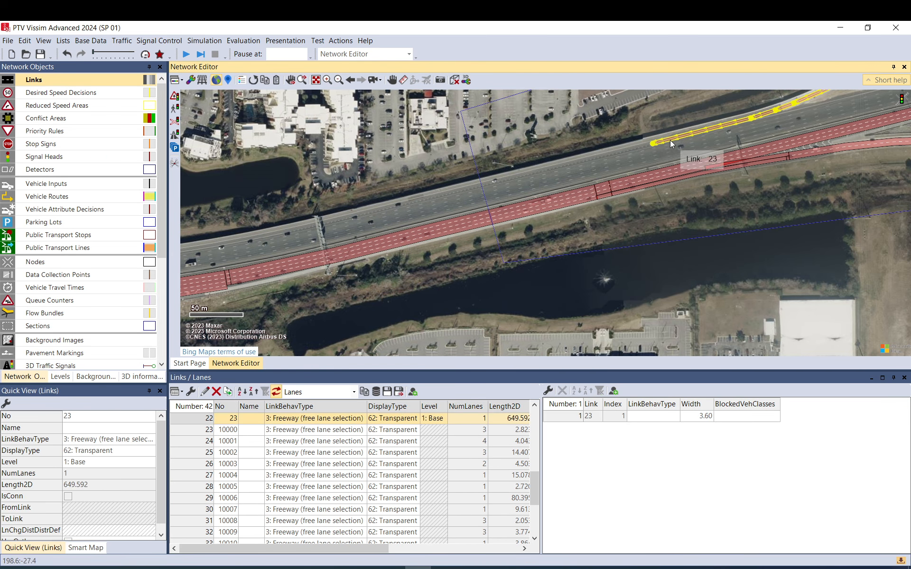
scroll(670, 141, up, 3)
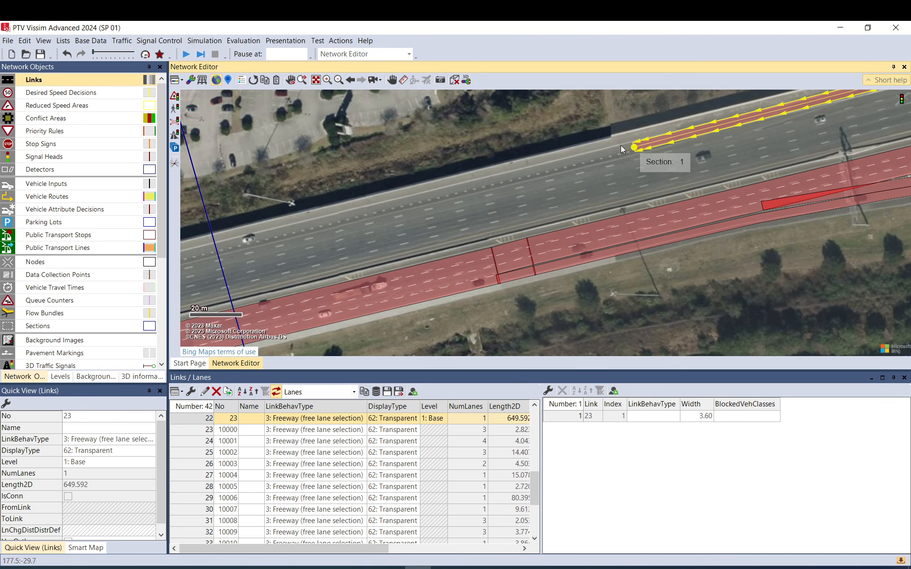
right_click(656, 140)
click(688, 326)
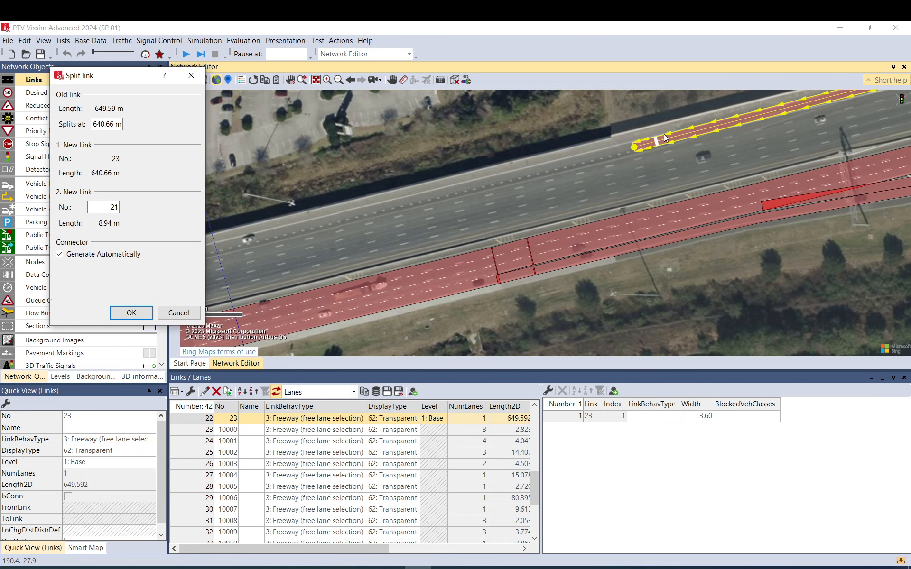
click(141, 317)
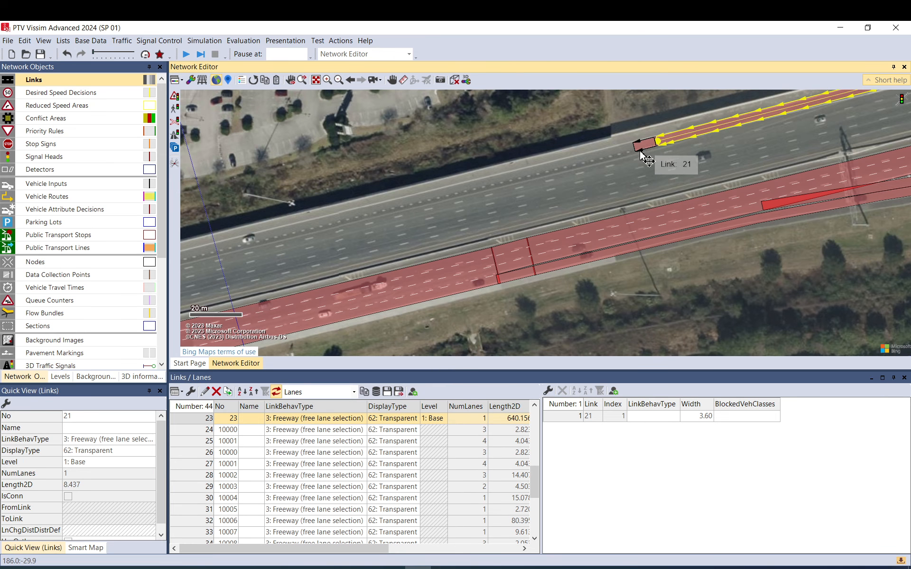
Move link 21 onto the middle of the westbound freeway and set its number of lanes to 6.
drag(646, 146, 589, 194)
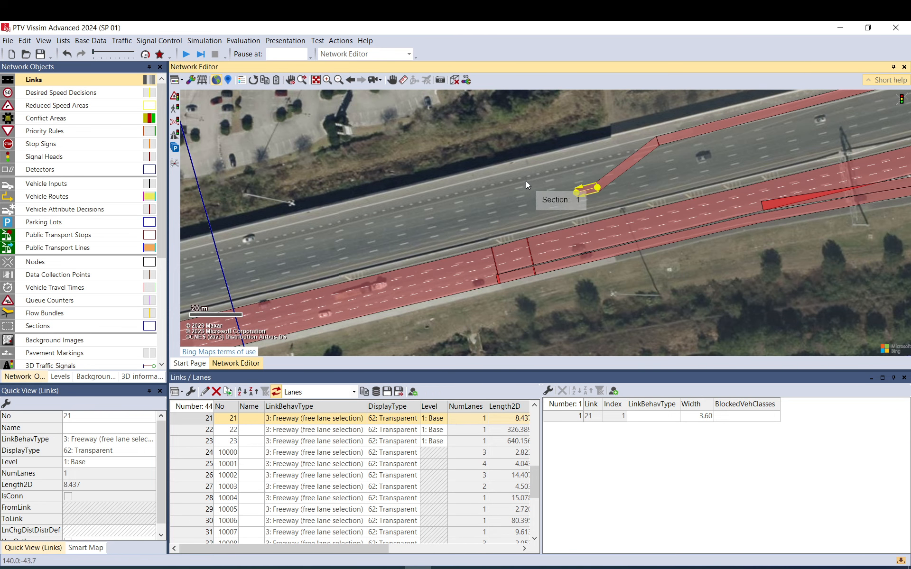
scroll(526, 188, up, 3)
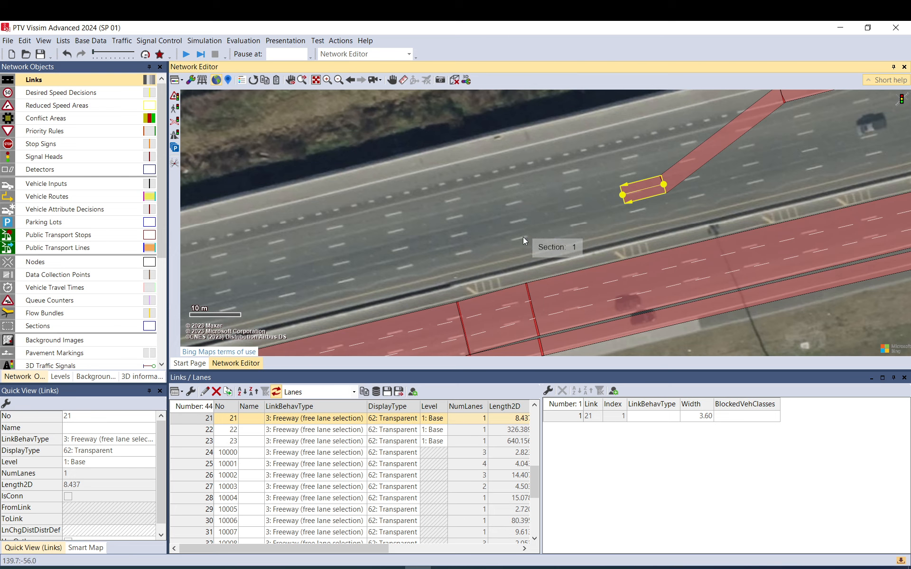
double_click(625, 187)
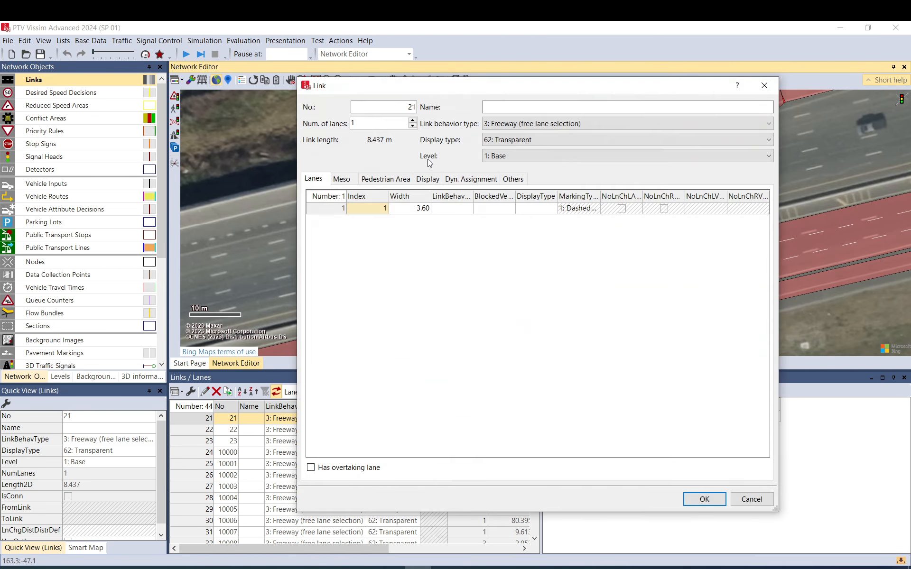
click(413, 121)
click(412, 121)
click(412, 121)
click(412, 121)
click(413, 121)
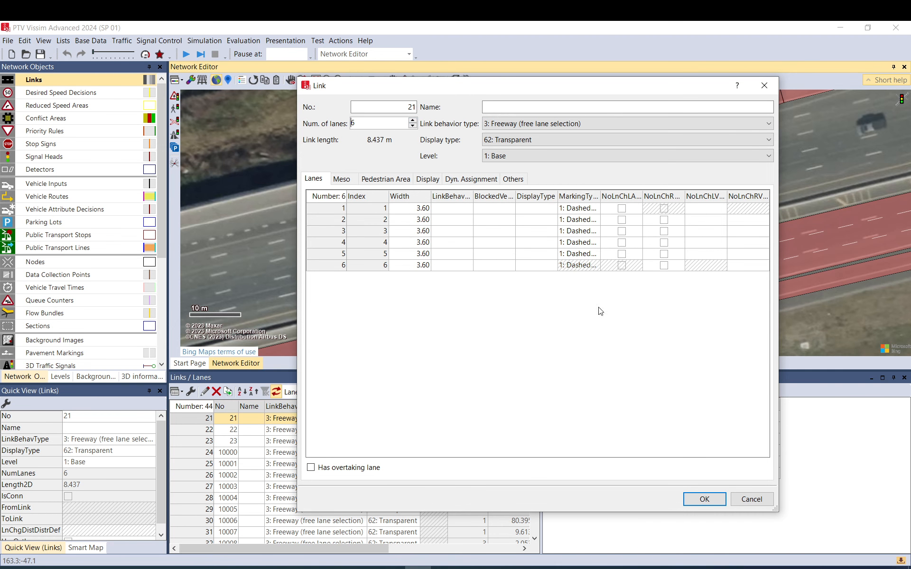
click(704, 499)
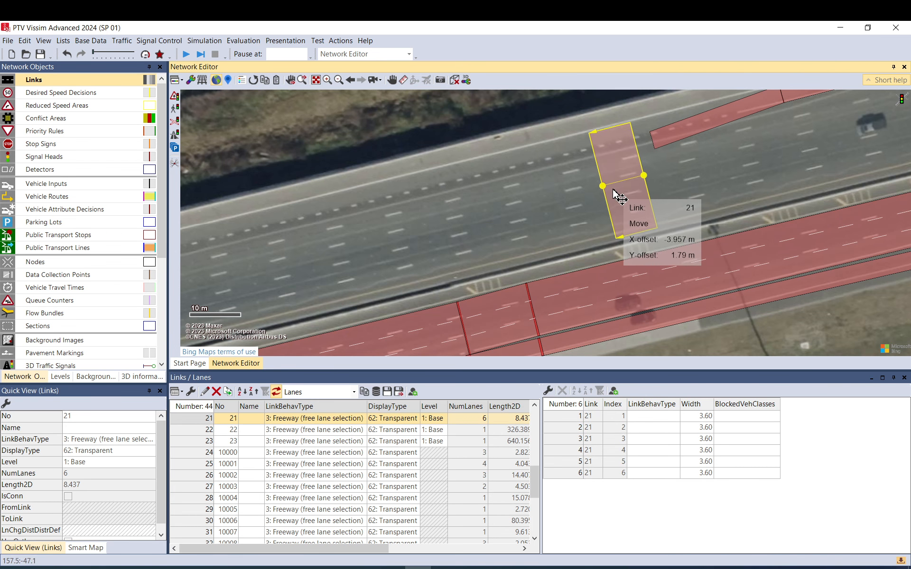
Fit six-lane link 21 and its connector from link 23 to the westbound freeway lanes, stretching the link to about 84 m.
mouse_move(643, 176)
mouse_down()
mouse_move(657, 174)
mouse_move(630, 179)
mouse_up()
click(656, 128)
drag(630, 135, 644, 135)
drag(657, 168, 614, 172)
click(741, 105)
scroll(529, 228, down, 2)
drag(705, 150, 584, 200)
click(67, 56)
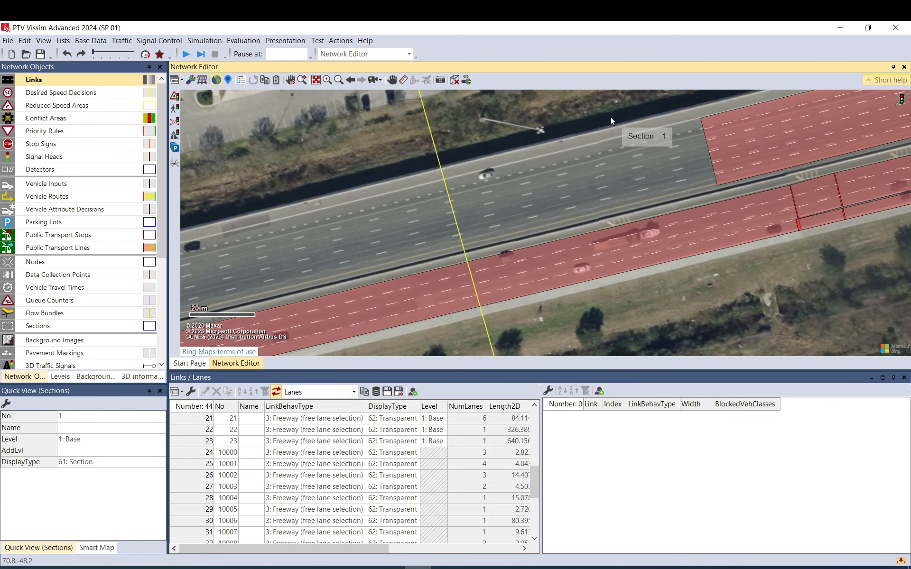
Stretch six-lane link 21 westward along the westbound freeway past the sign gantry to about 359 m, adding an intermediate point to fit the curve.
scroll(710, 135, down, 2)
click(677, 143)
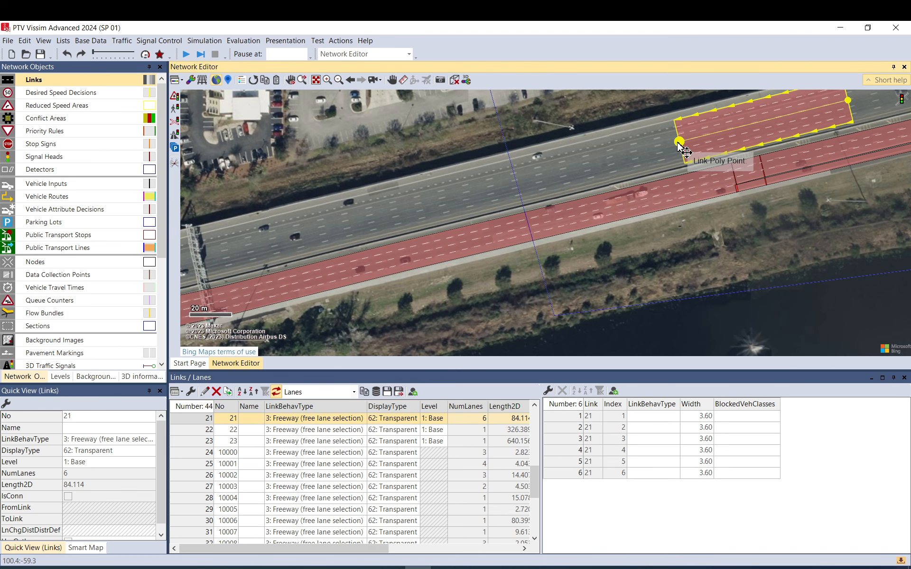
drag(675, 144, 203, 259)
drag(250, 235, 602, 169)
drag(558, 195, 483, 211)
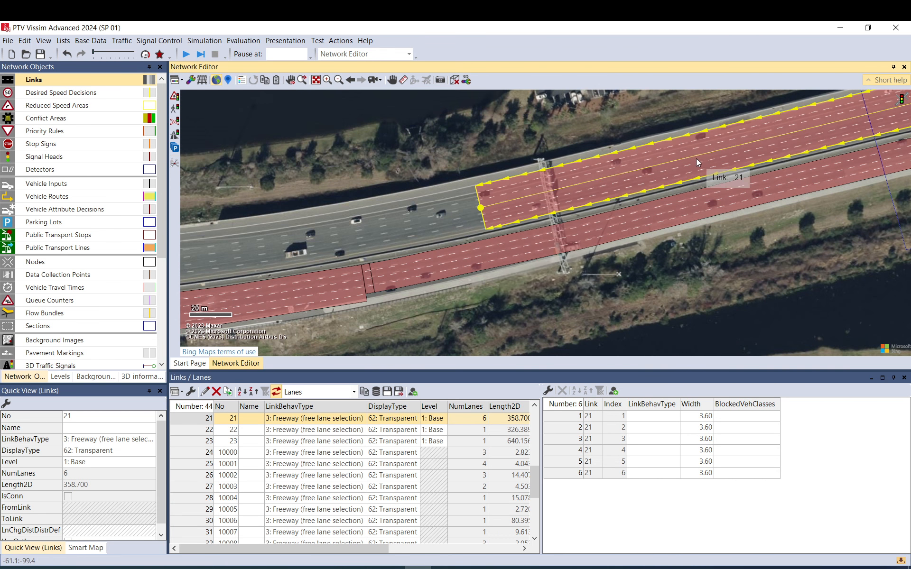
drag(696, 159, 708, 158)
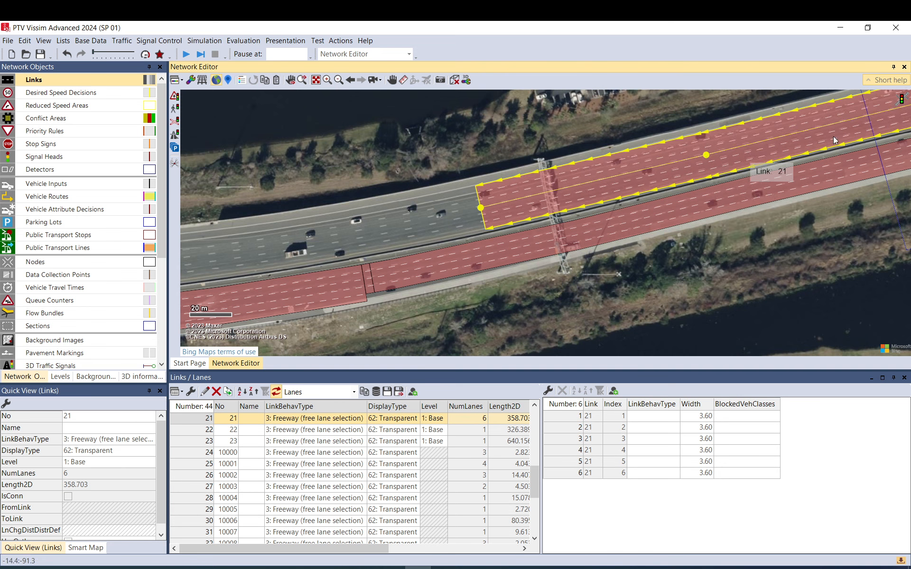
Fine-tune the upstream end of link 21 beside the single-lane ramp connector, bringing the link to about 358 m.
drag(833, 135, 461, 240)
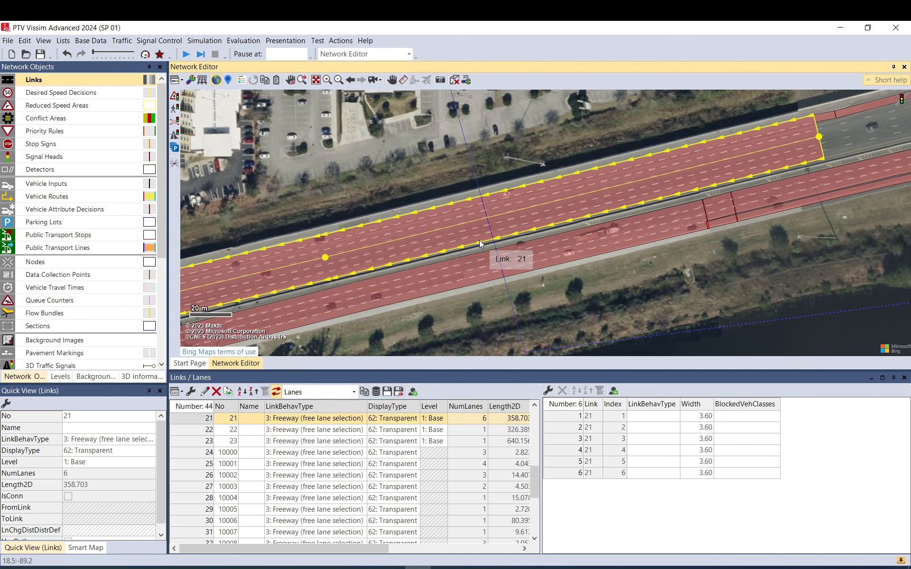
scroll(631, 192, up, 3)
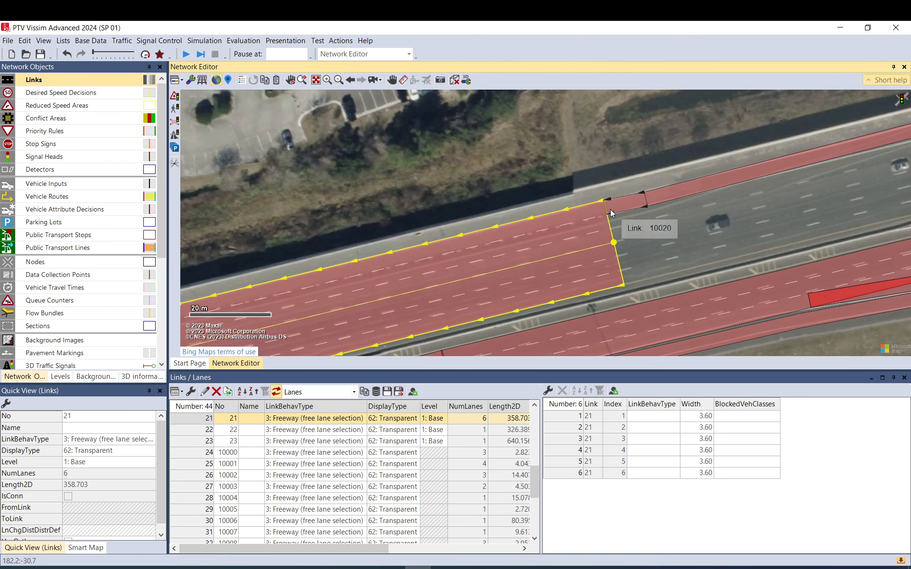
drag(613, 246, 747, 184)
scroll(690, 193, down, 3)
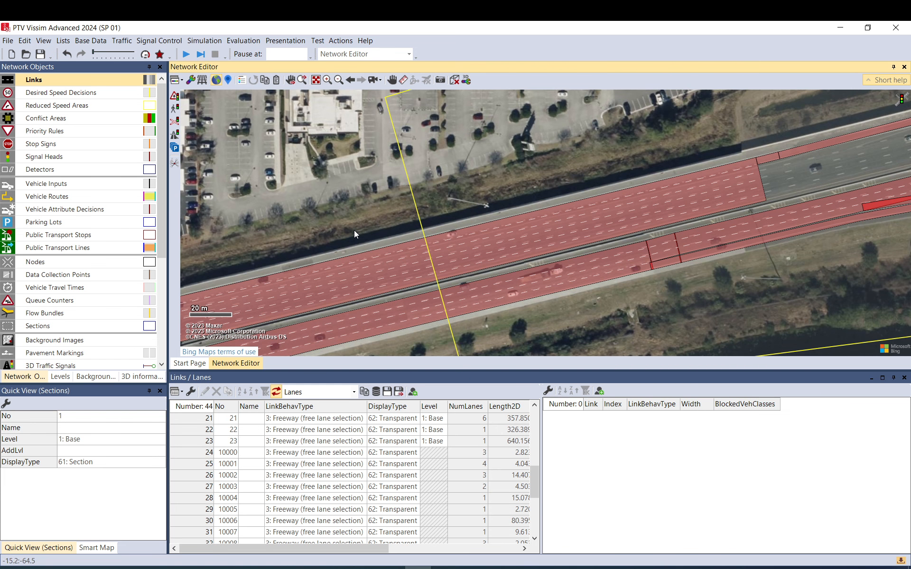
Look over the westbound freeway, the interchange loops and the southern approach to check which roadways and ramps still need links.
scroll(361, 231, down, 4)
scroll(368, 233, down, 2)
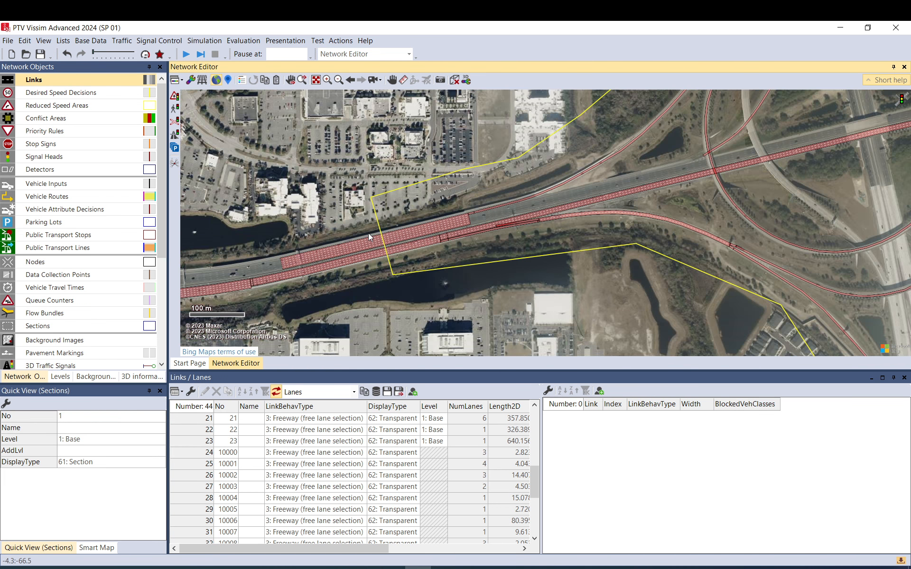
drag(308, 234, 490, 188)
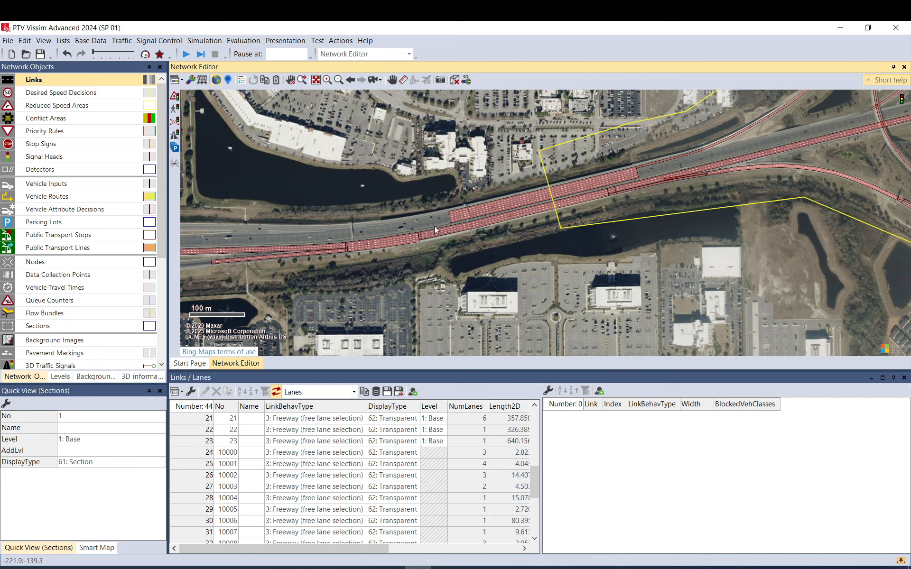
drag(710, 191, 401, 256)
scroll(730, 191, down, 3)
drag(753, 177, 584, 231)
scroll(584, 232, down, 2)
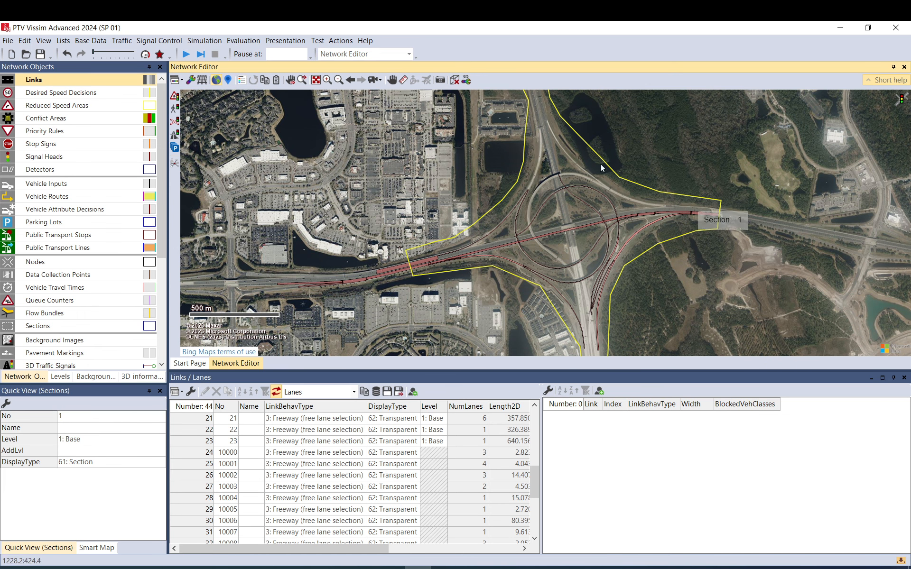
drag(580, 134, 560, 190)
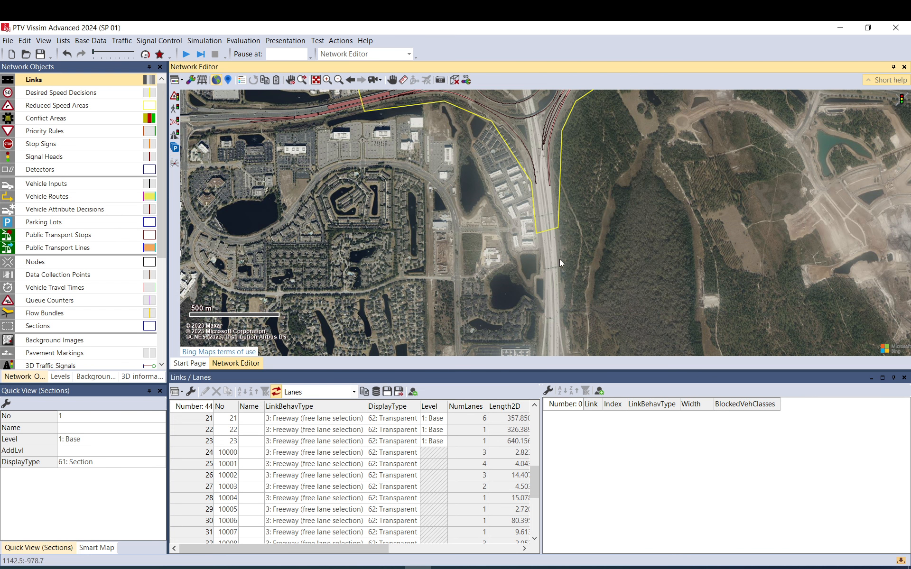
drag(584, 133, 587, 255)
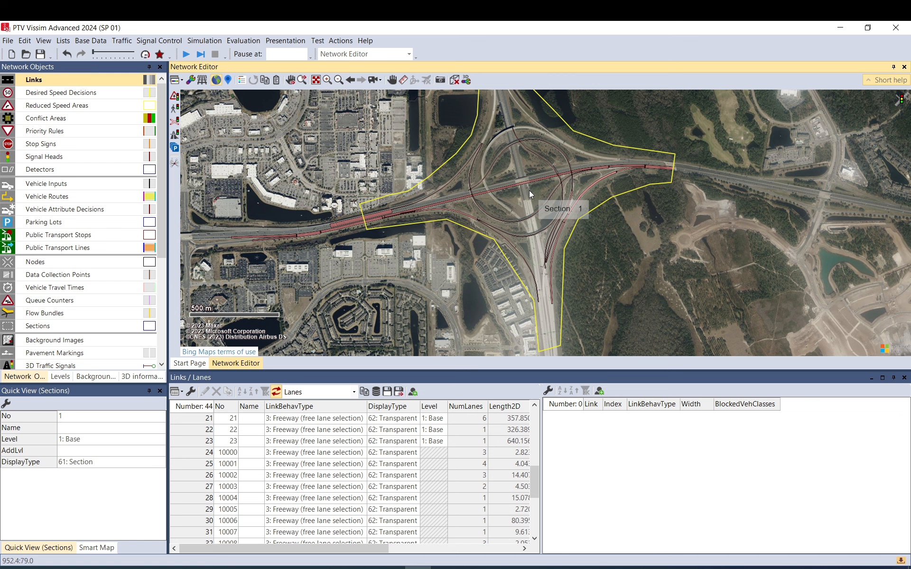
click(407, 181)
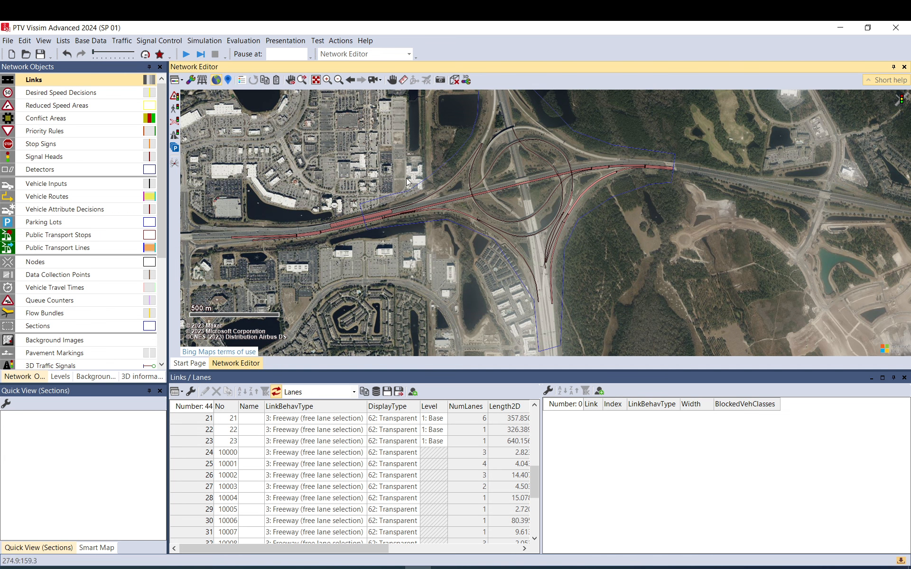
scroll(347, 225, up, 3)
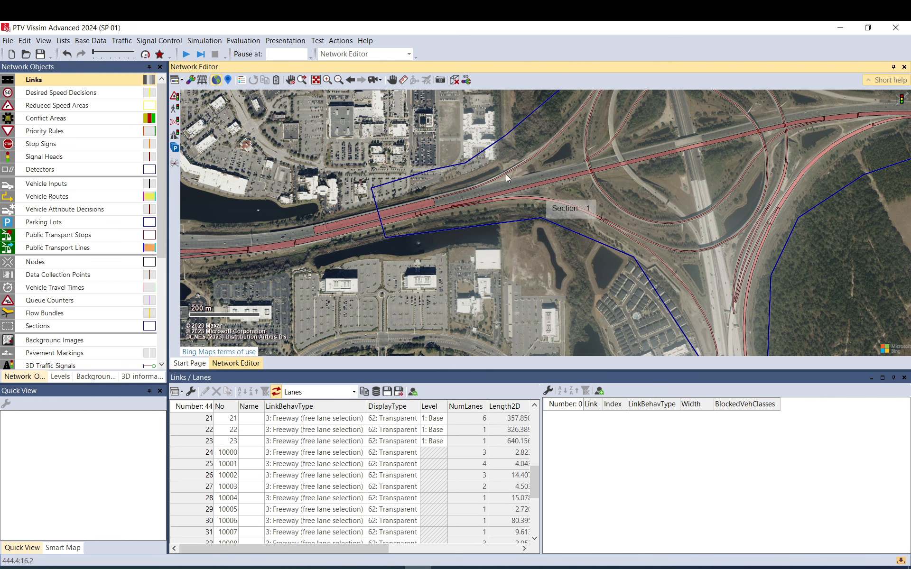
drag(740, 183, 704, 184)
drag(655, 125, 619, 190)
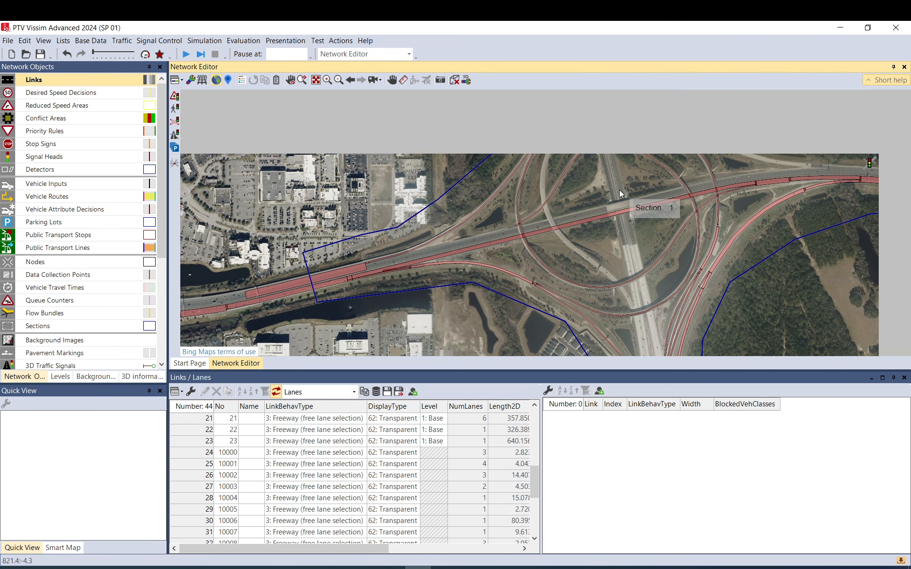